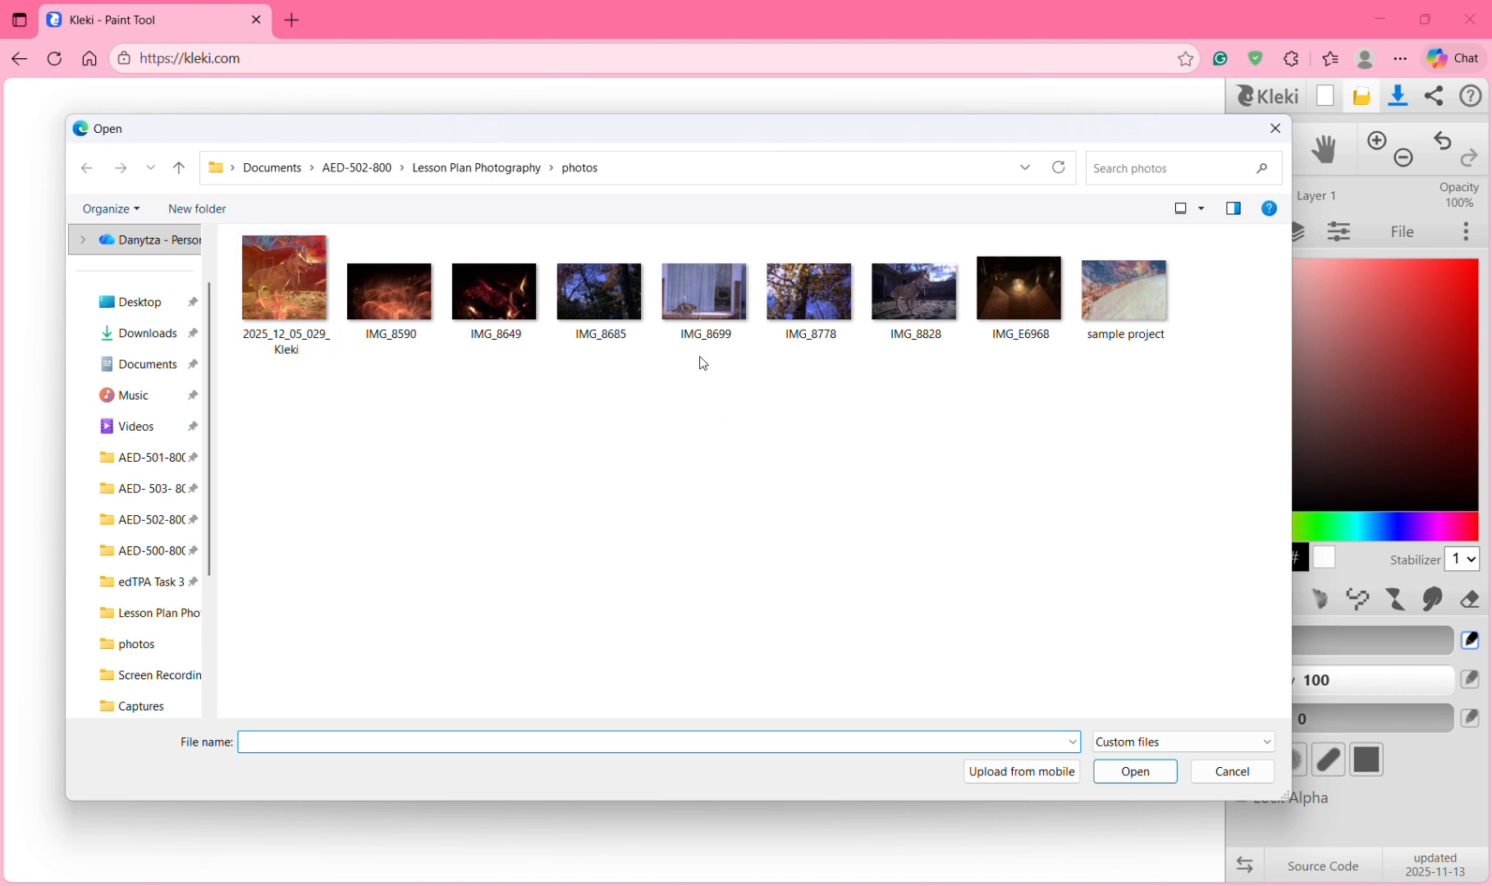
# Step: Import IMG_8699 as a new layer, fitted to the canvas and stretched slightly wider
pyautogui.click(743, 302)
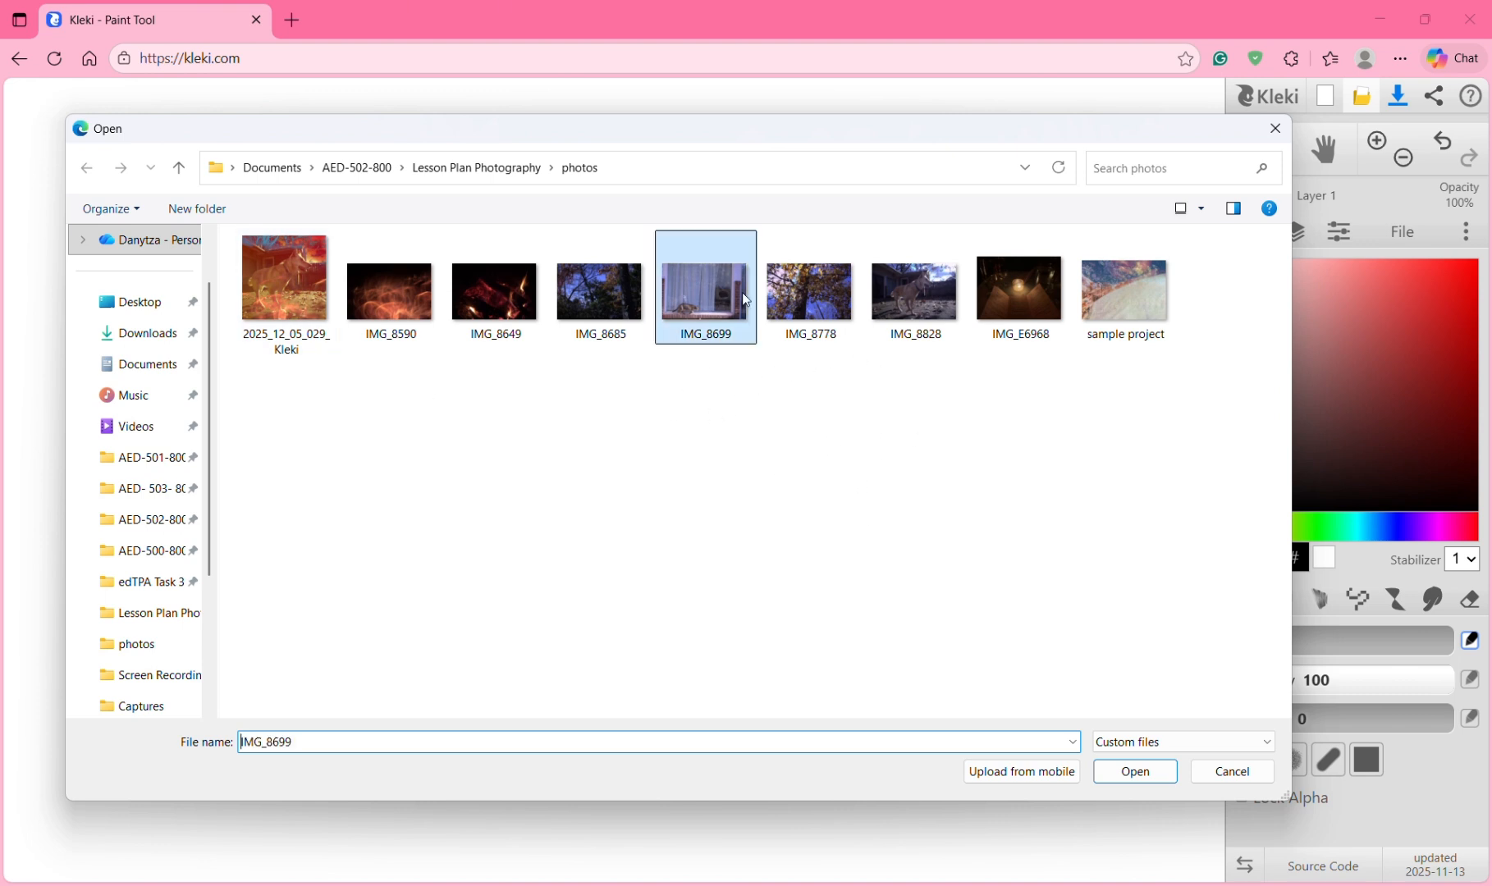
pyautogui.click(1135, 771)
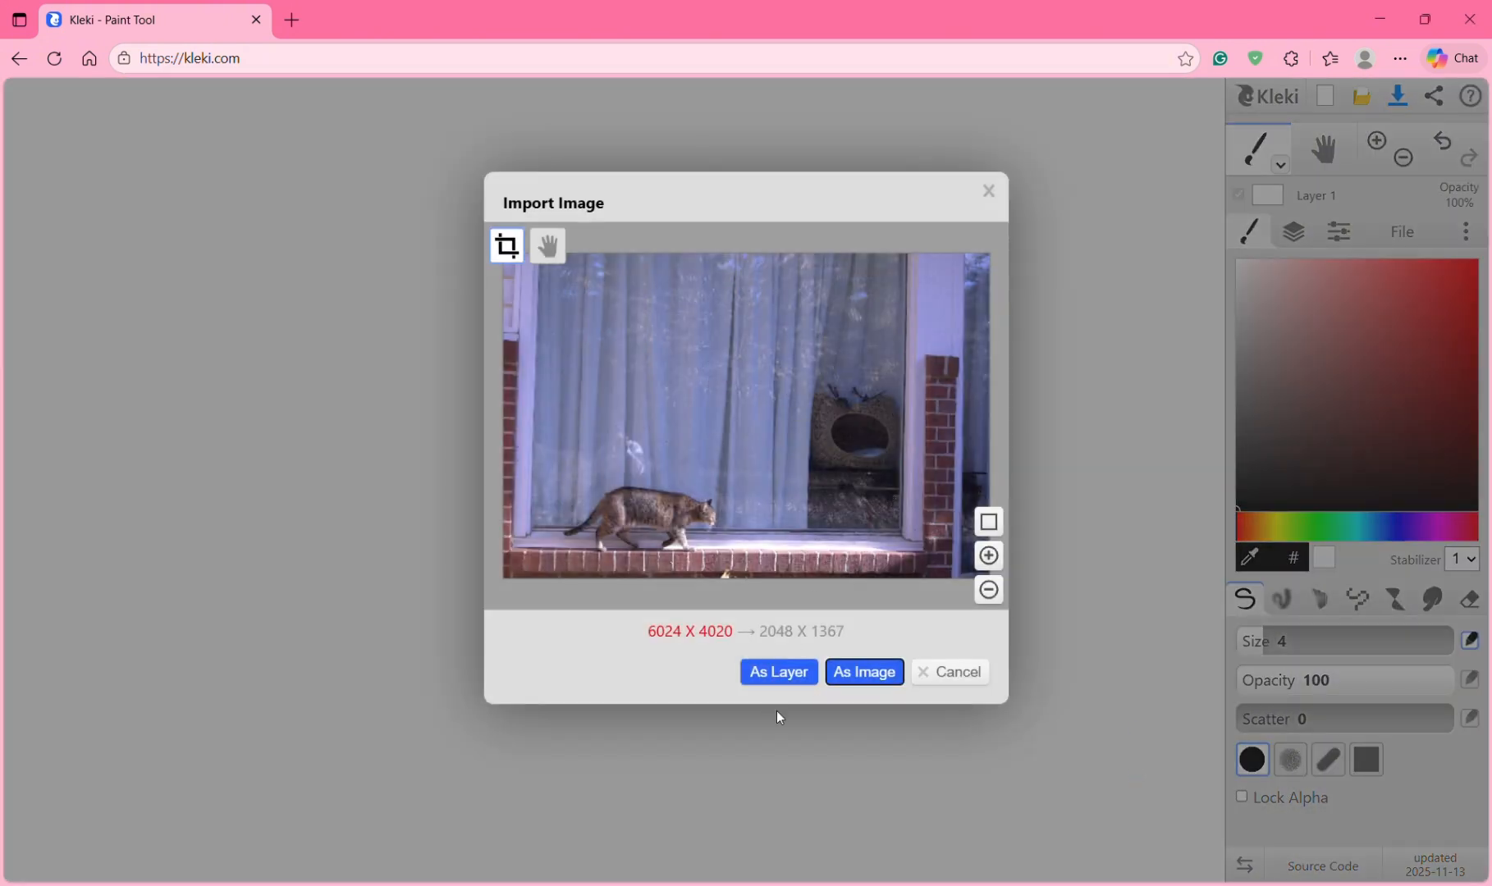
pyautogui.click(771, 678)
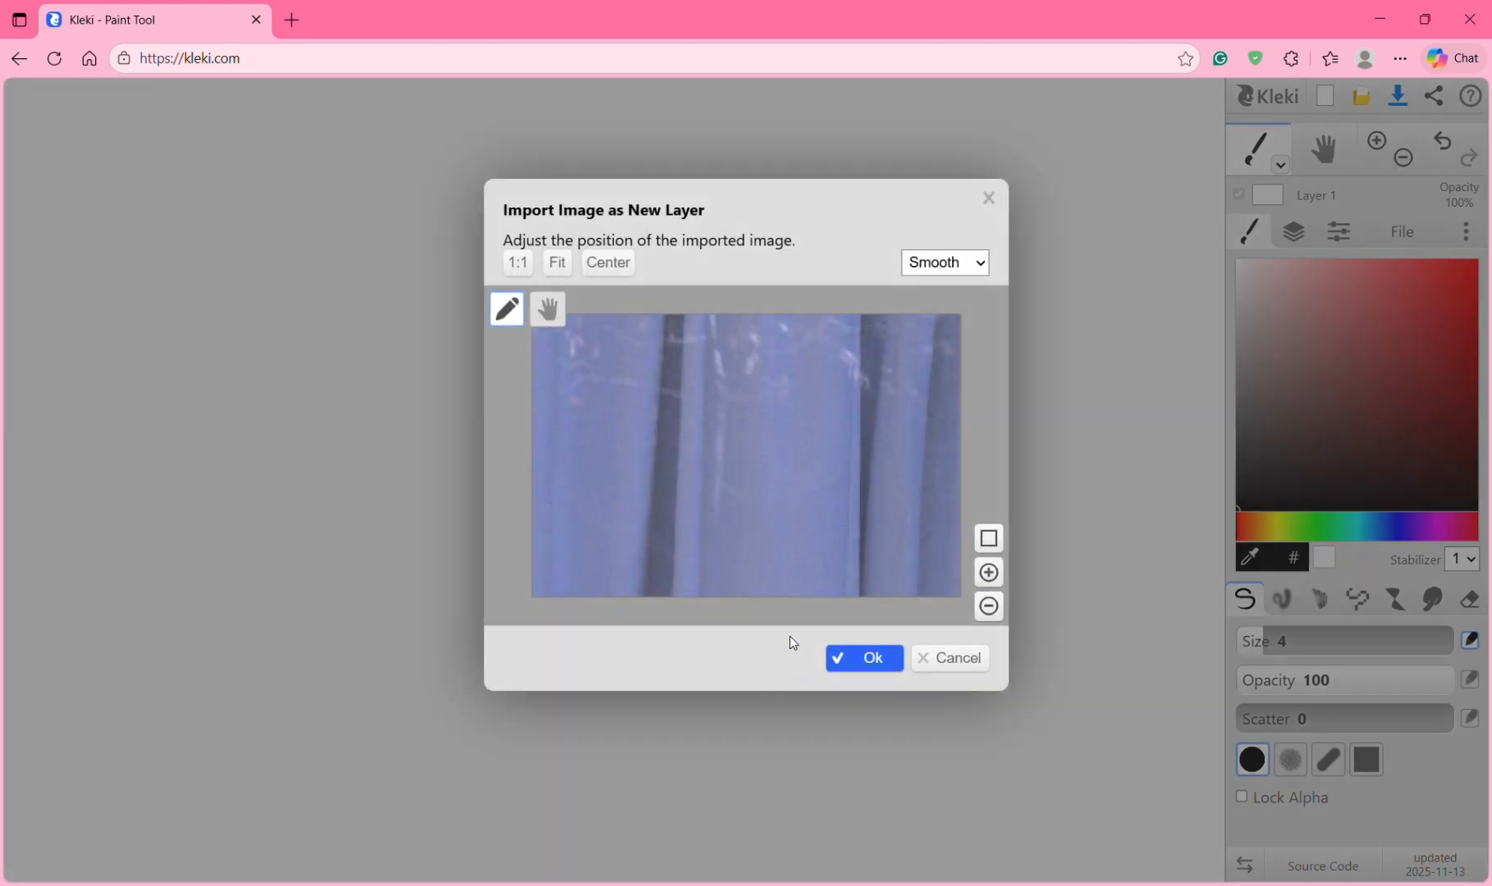
pyautogui.click(560, 264)
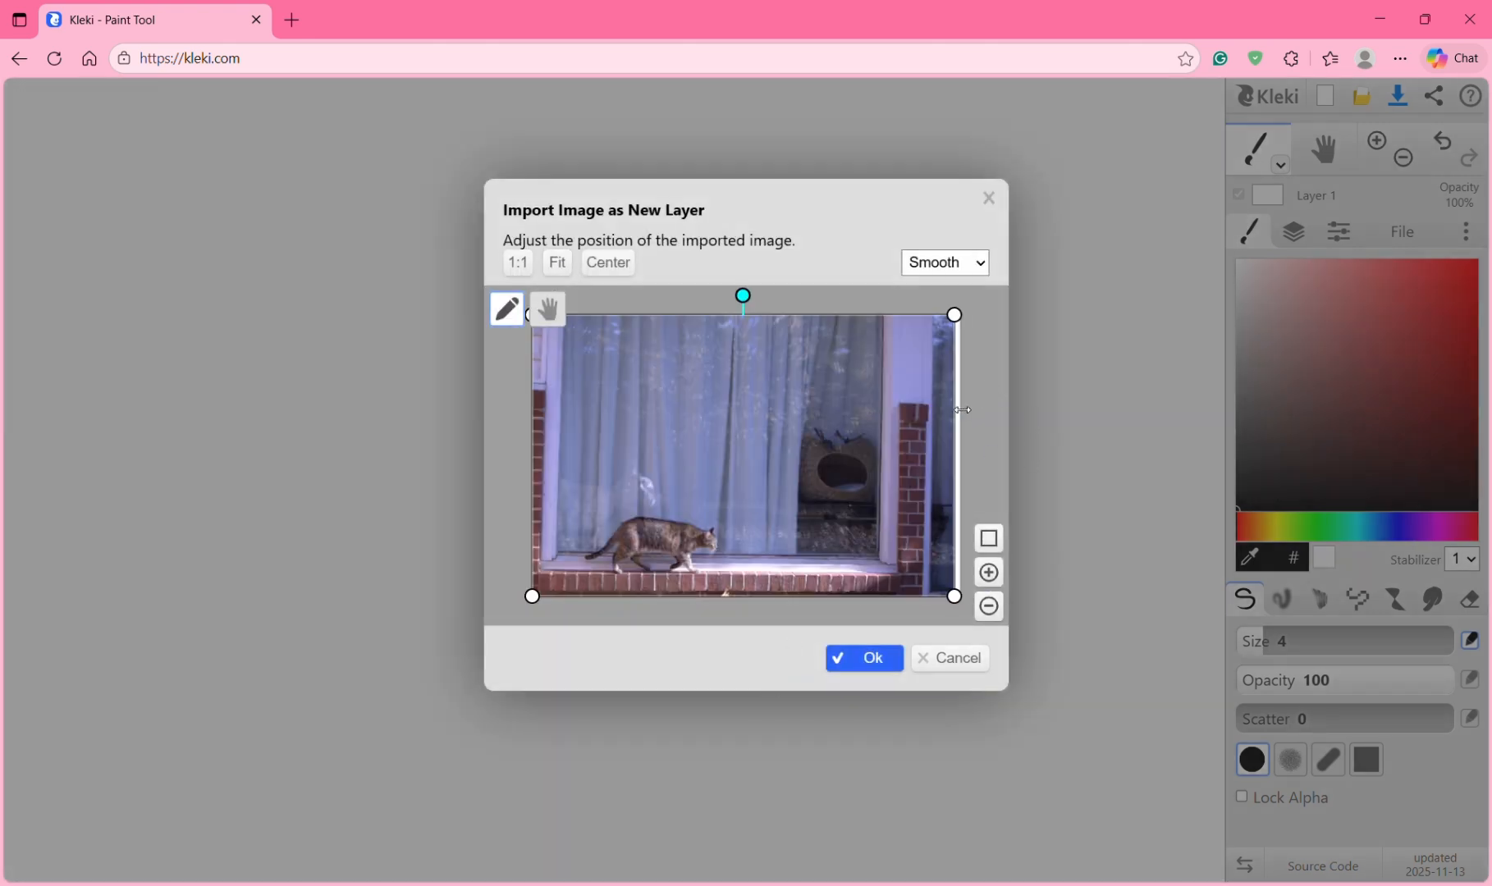
pyautogui.moveTo(962, 410)
pyautogui.mouseDown()
pyautogui.moveTo(984, 415)
pyautogui.moveTo(957, 419)
pyautogui.moveTo(973, 422)
pyautogui.mouseUp()
pyautogui.click(864, 657)
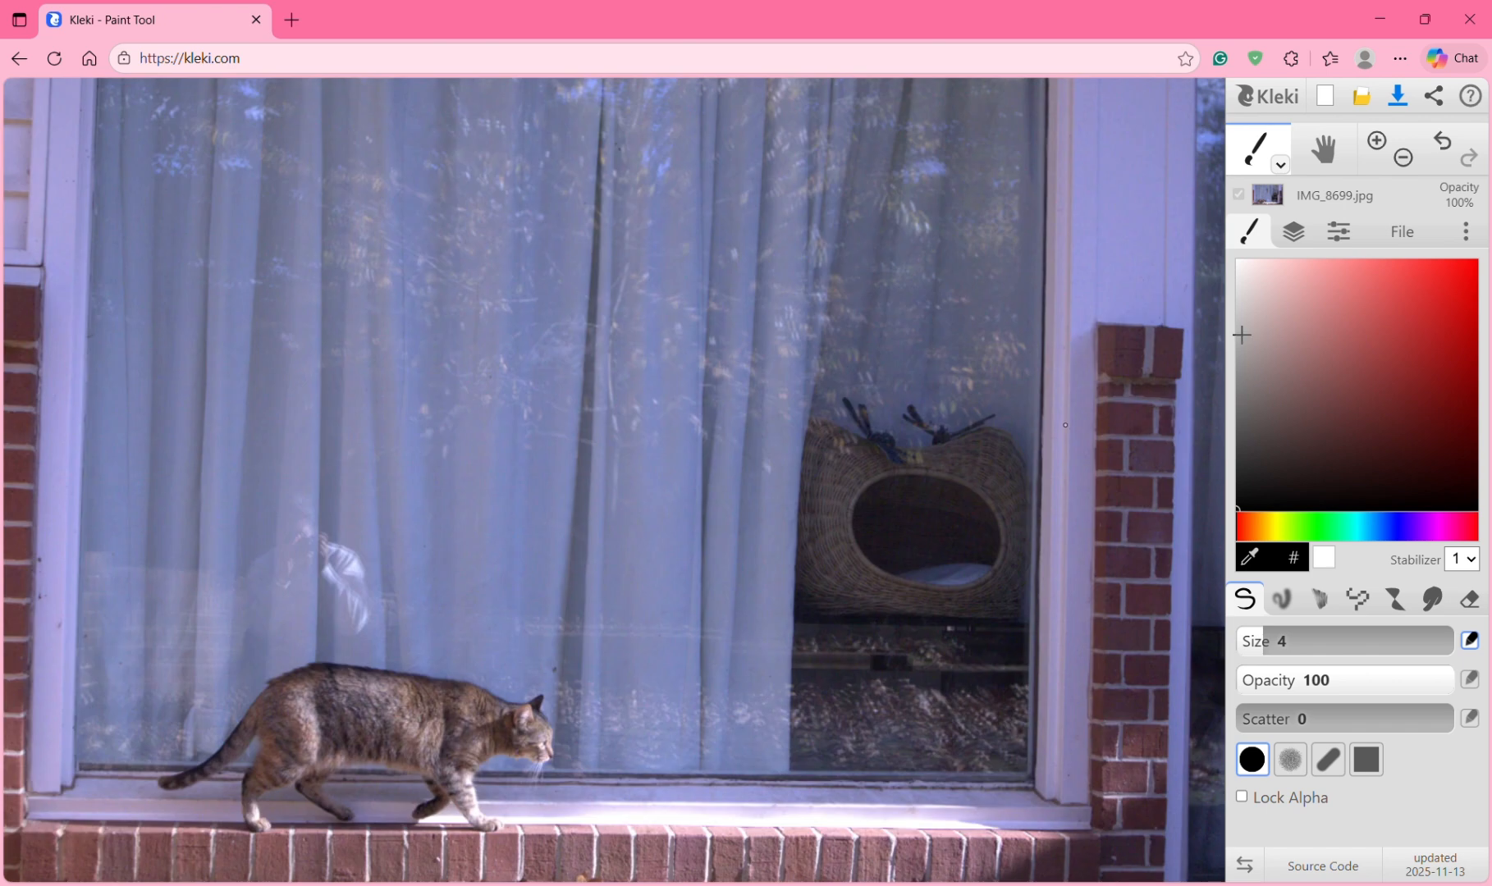
pyautogui.scroll(-4, 899, 339)
pyautogui.scroll(3, 899, 340)
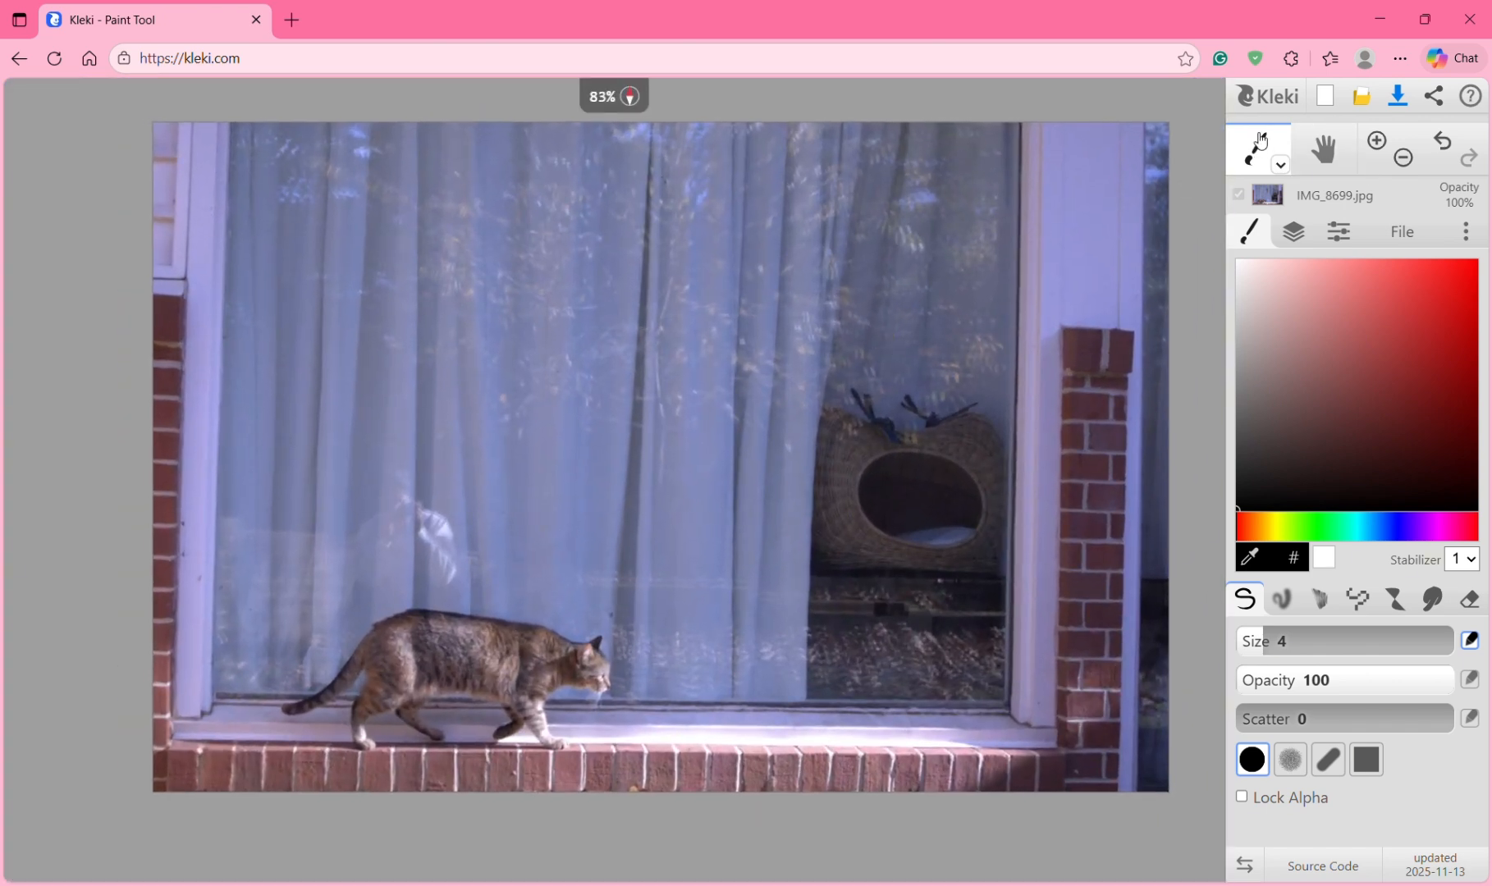
# Step: After trying landscape, portrait, 2:3 and 9:16 presets, create a blank 828 × 828 px square image
pyautogui.click(1331, 100)
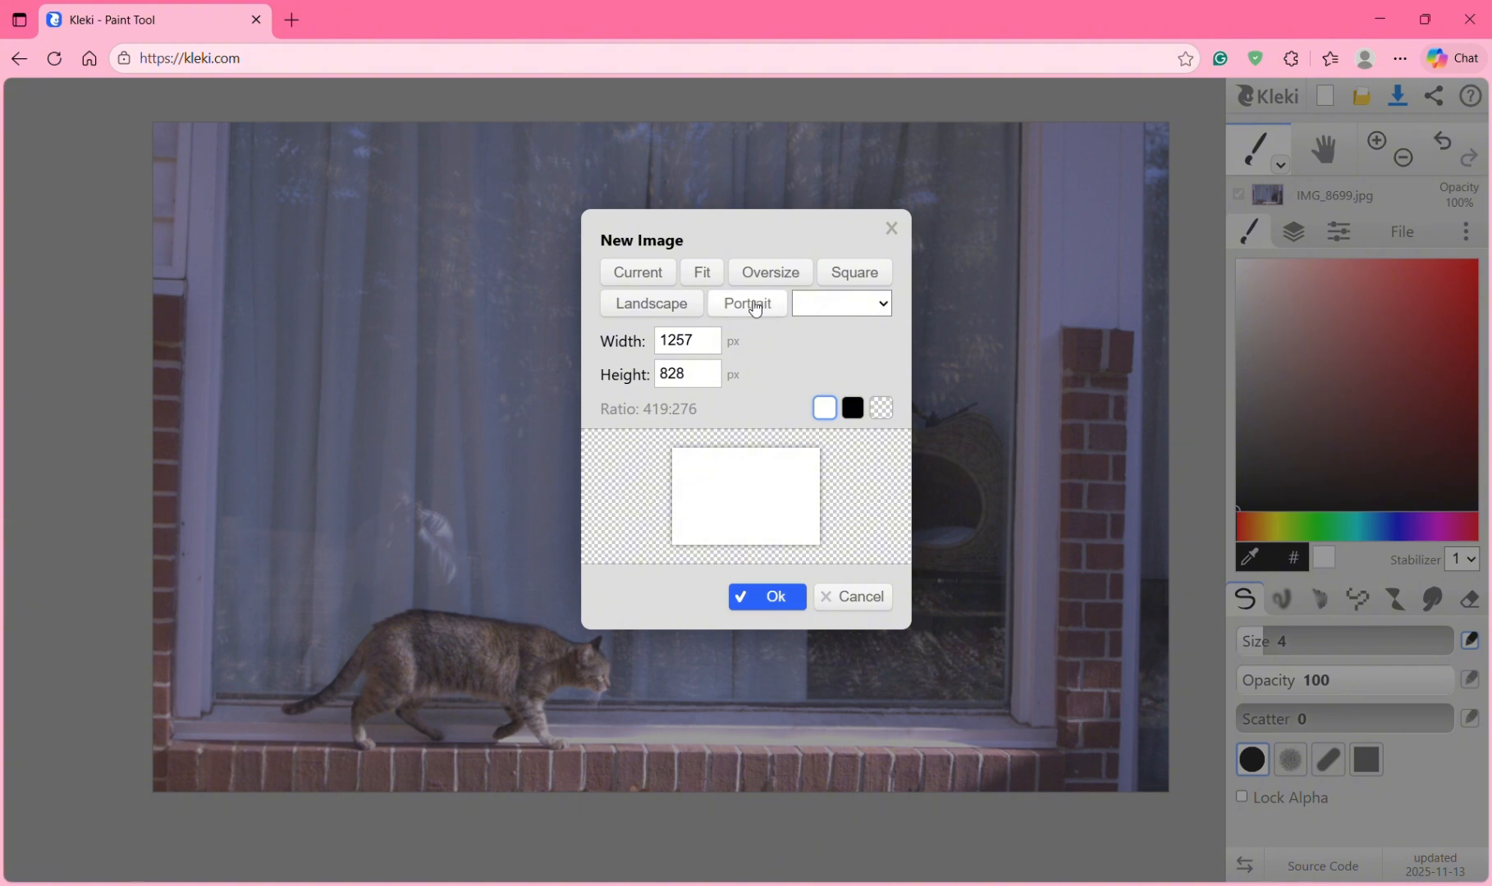
pyautogui.click(685, 302)
pyautogui.click(751, 306)
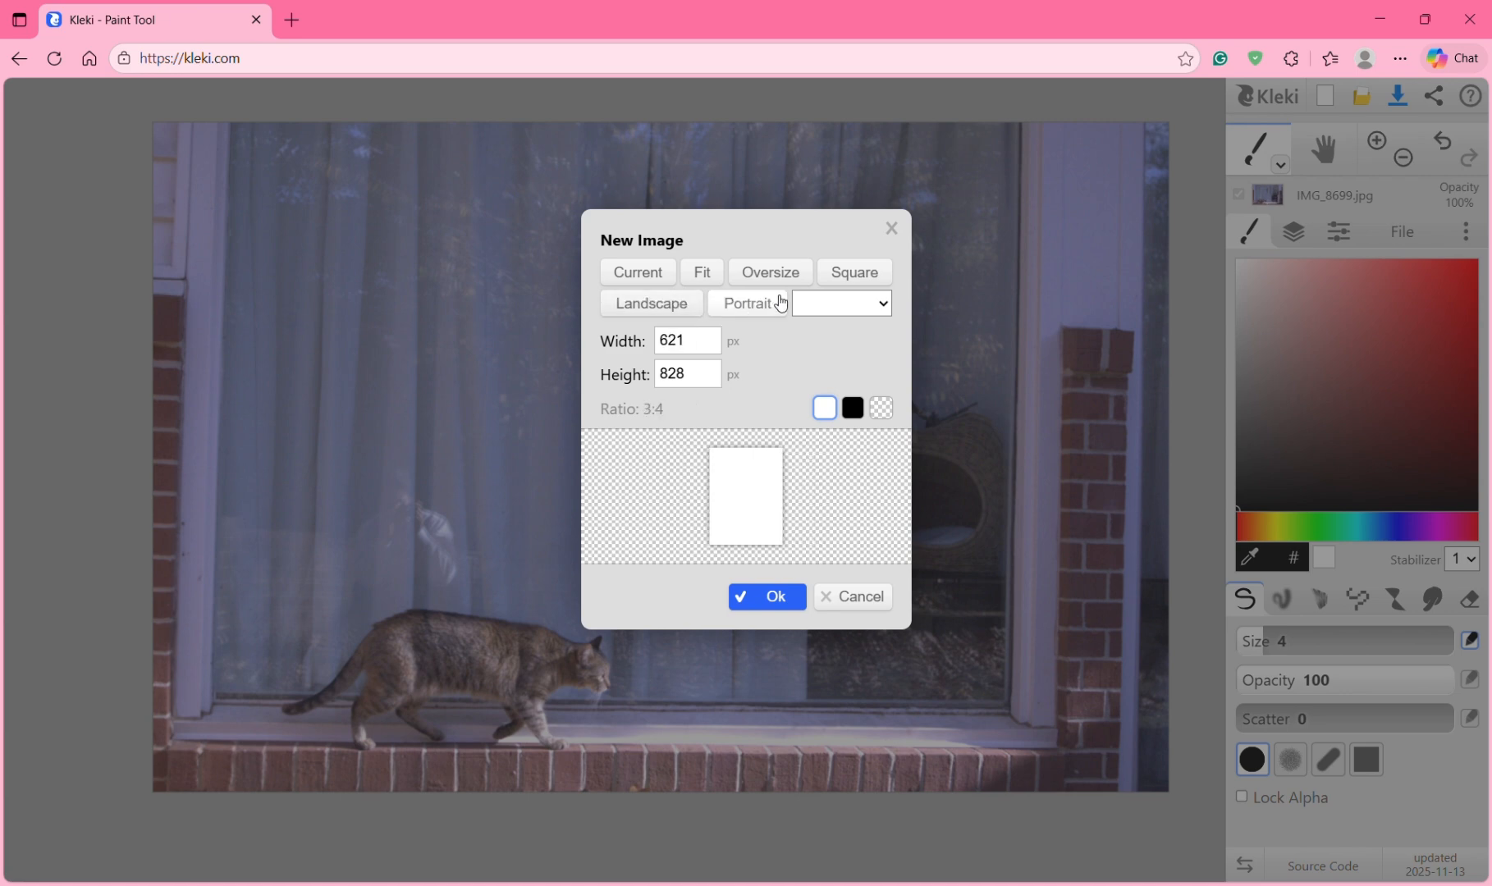
pyautogui.click(858, 280)
pyautogui.click(856, 302)
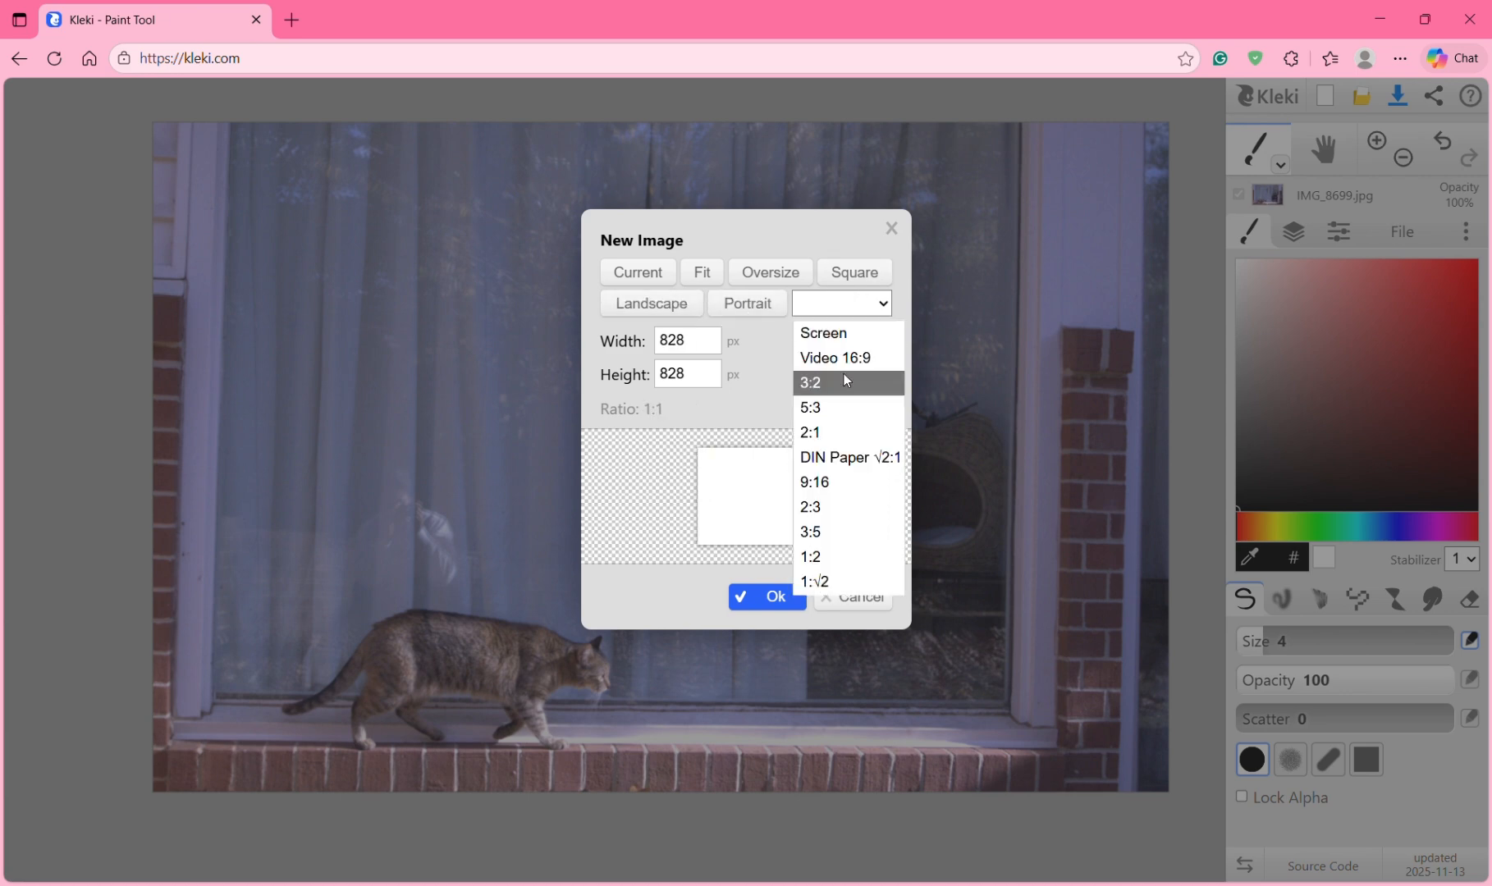
pyautogui.click(842, 517)
pyautogui.click(859, 297)
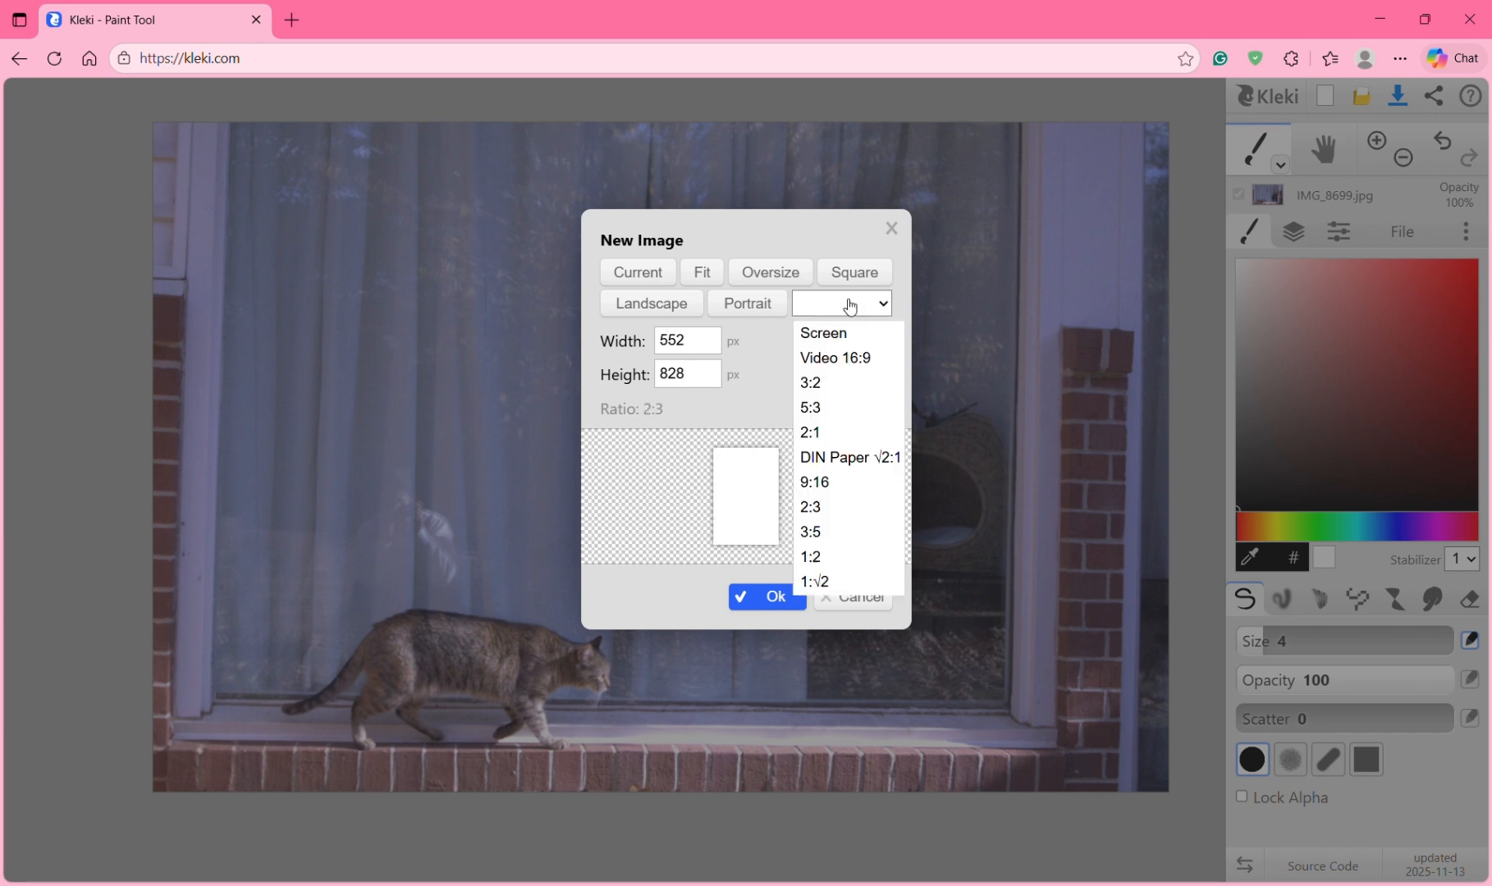
pyautogui.click(816, 476)
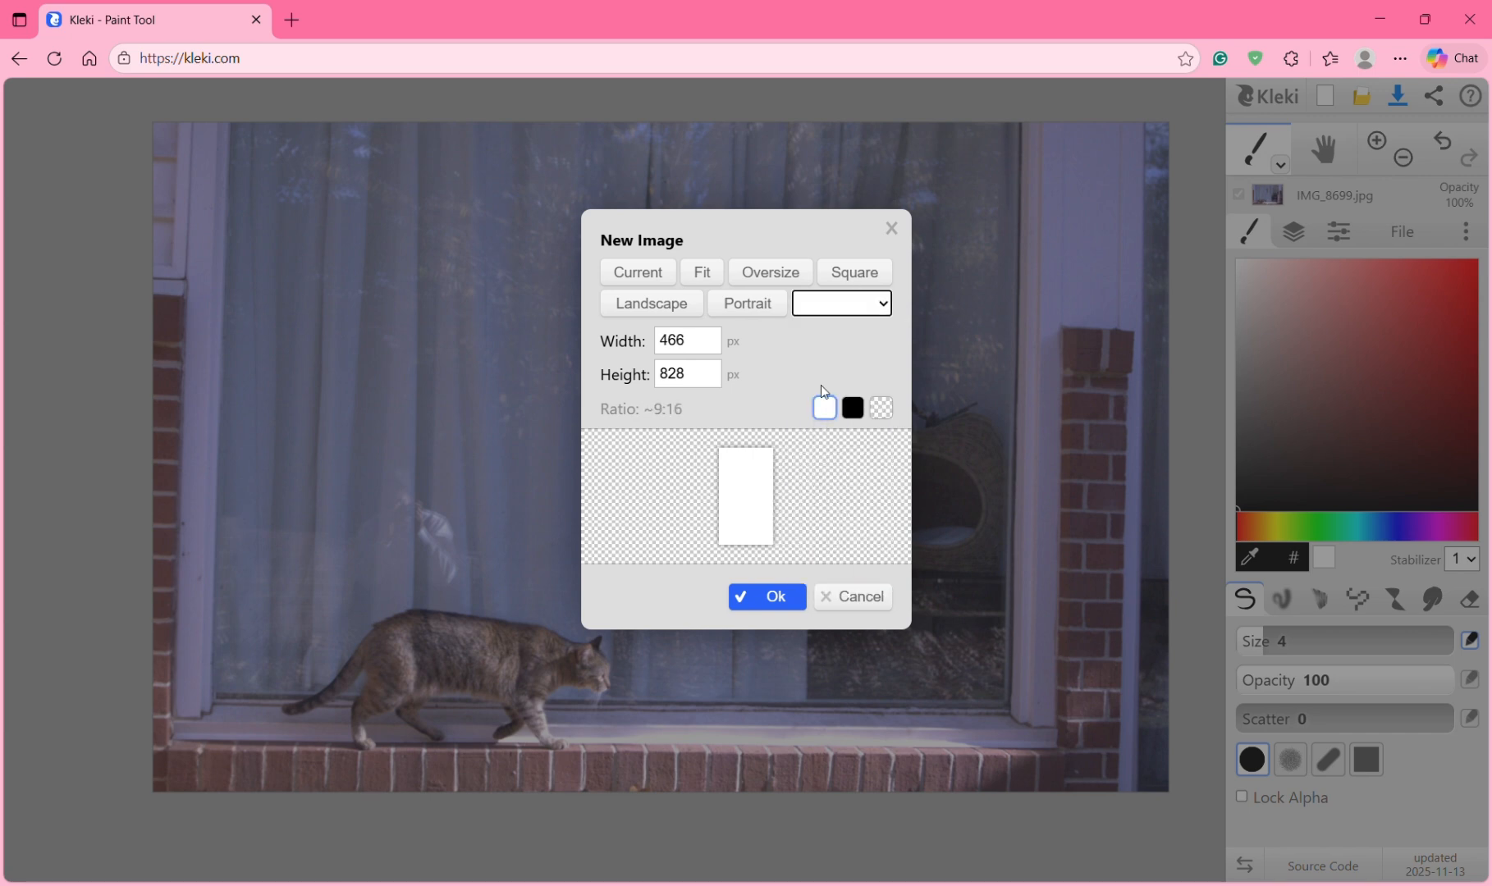
pyautogui.click(843, 275)
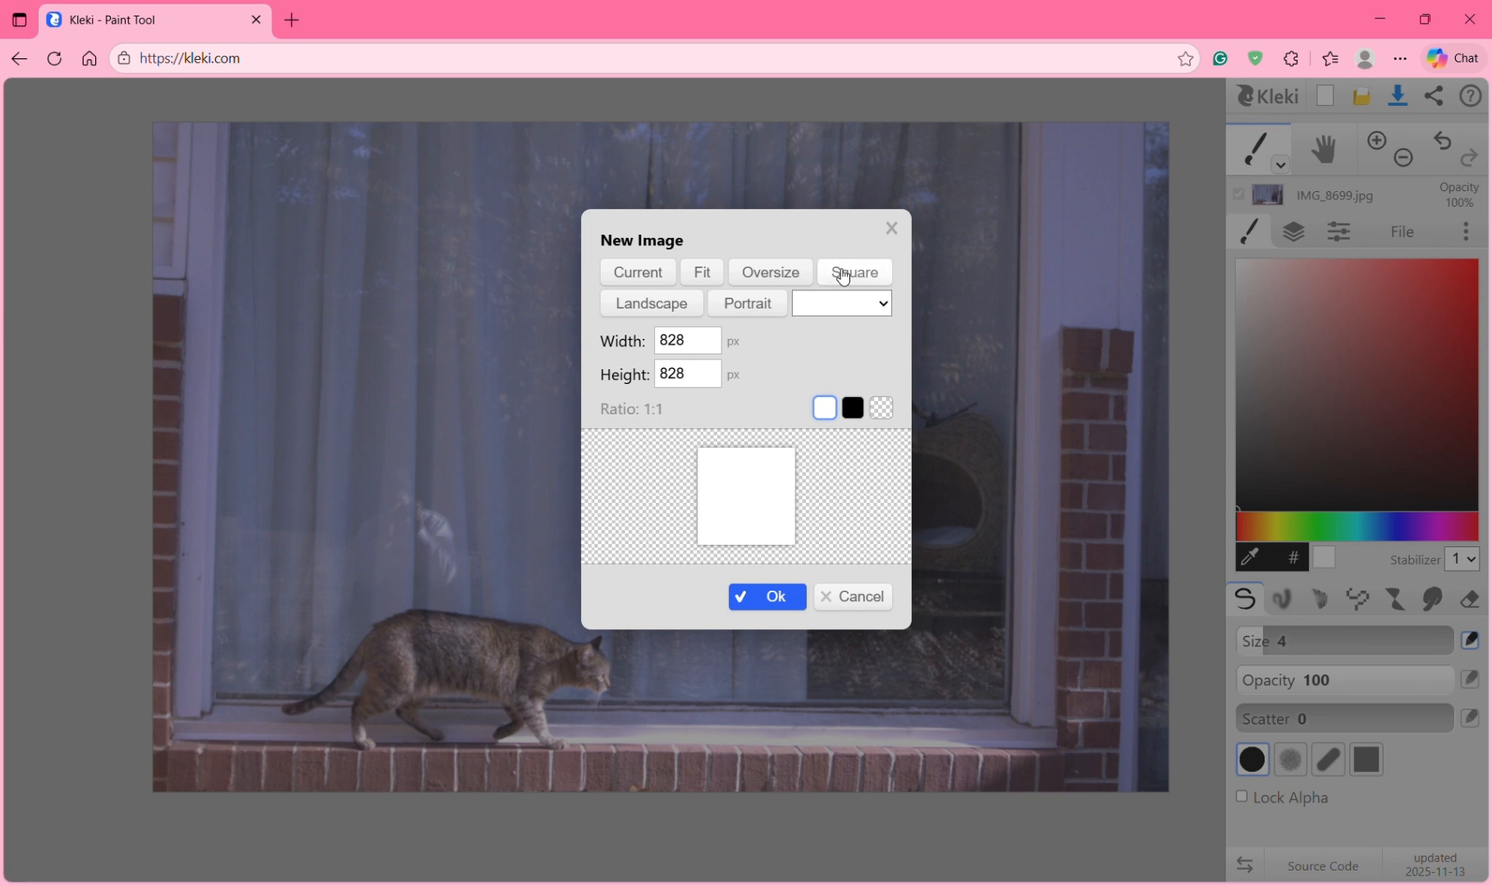
pyautogui.click(767, 598)
pyautogui.scroll(-3, 712, 262)
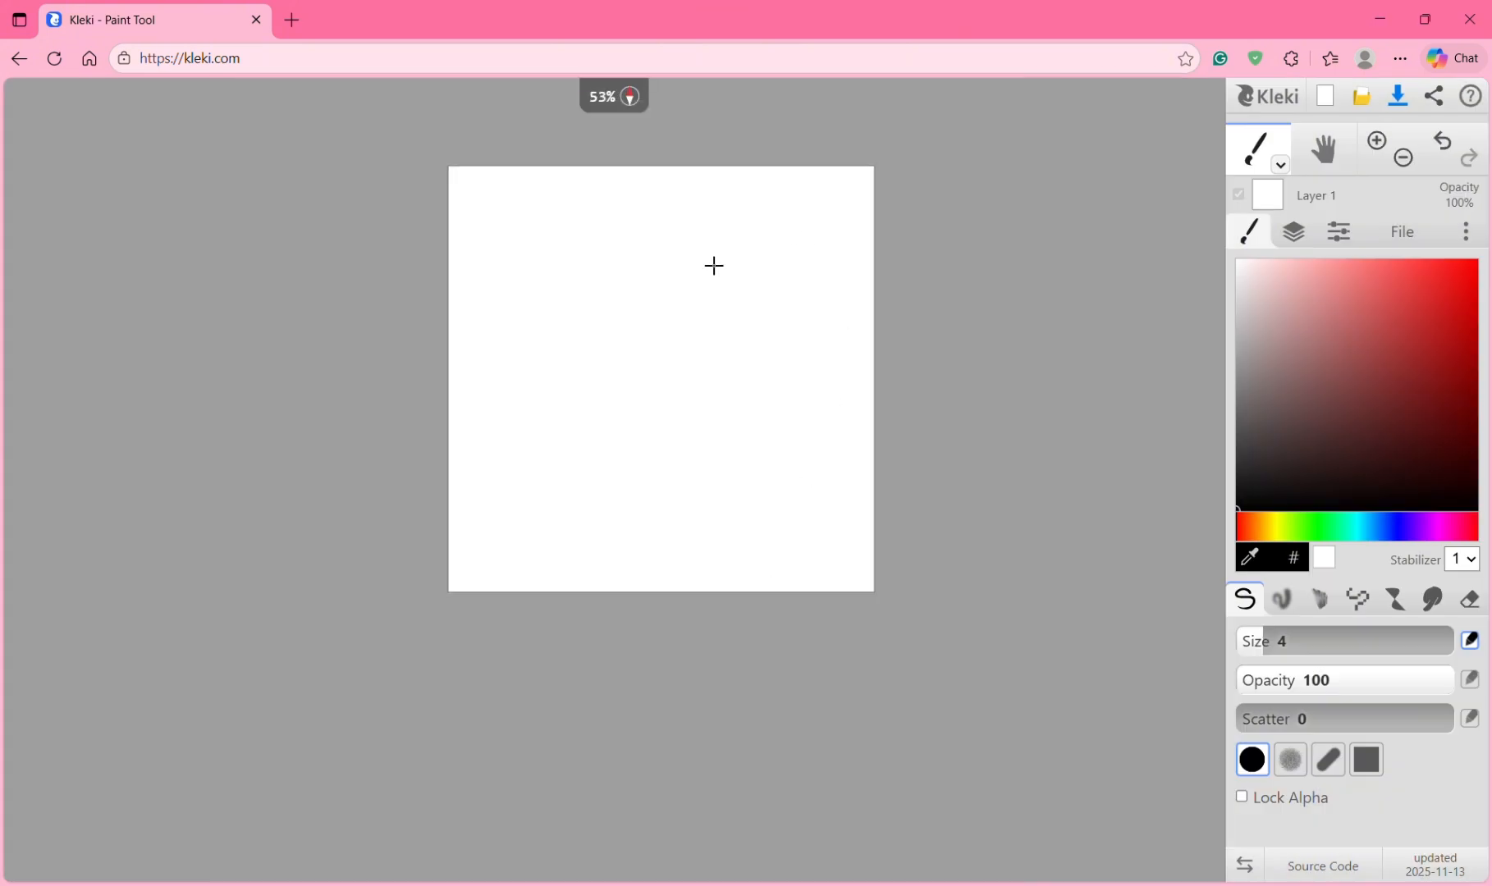
# Step: Import IMG_8699 as a layer, trying Center and 1:1 before returning to Fit
pyautogui.scroll(4, 713, 263)
pyautogui.scroll(-3, 714, 265)
pyautogui.scroll(1, 713, 265)
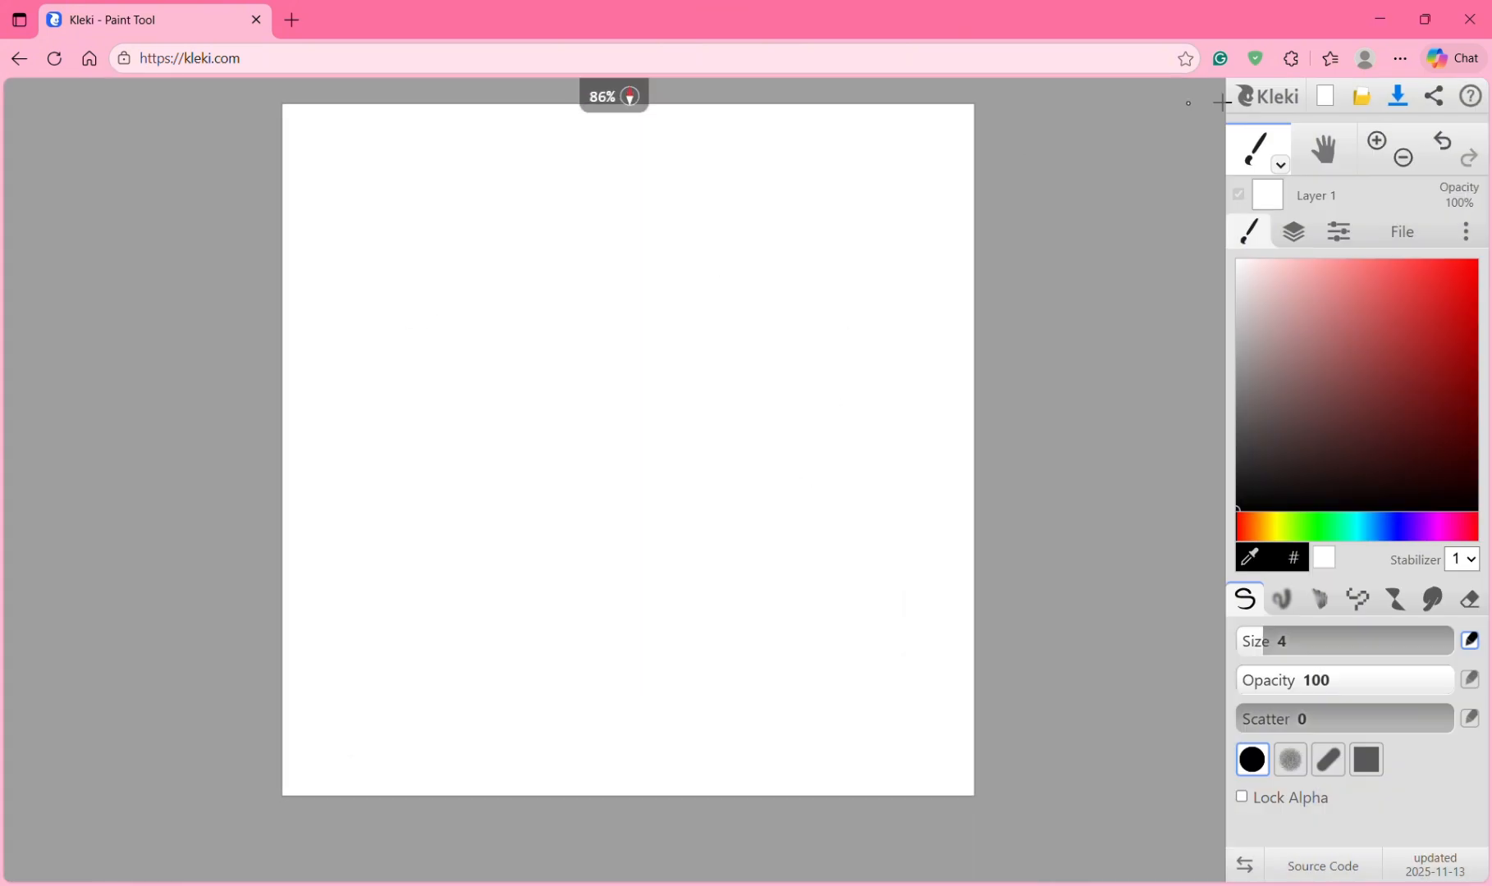
pyautogui.click(1361, 99)
pyautogui.click(702, 294)
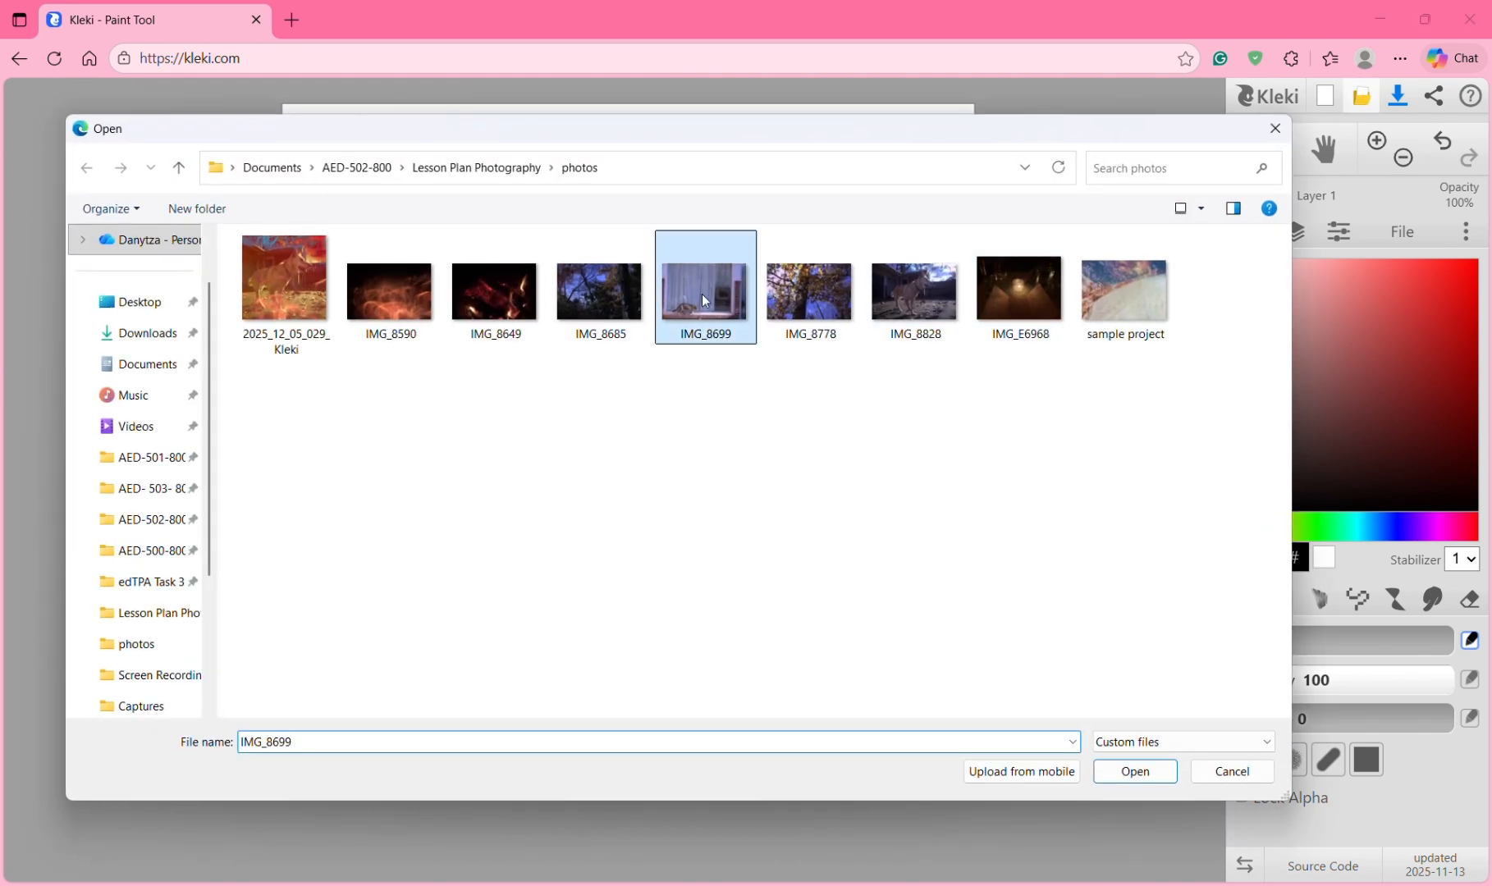
pyautogui.click(1160, 773)
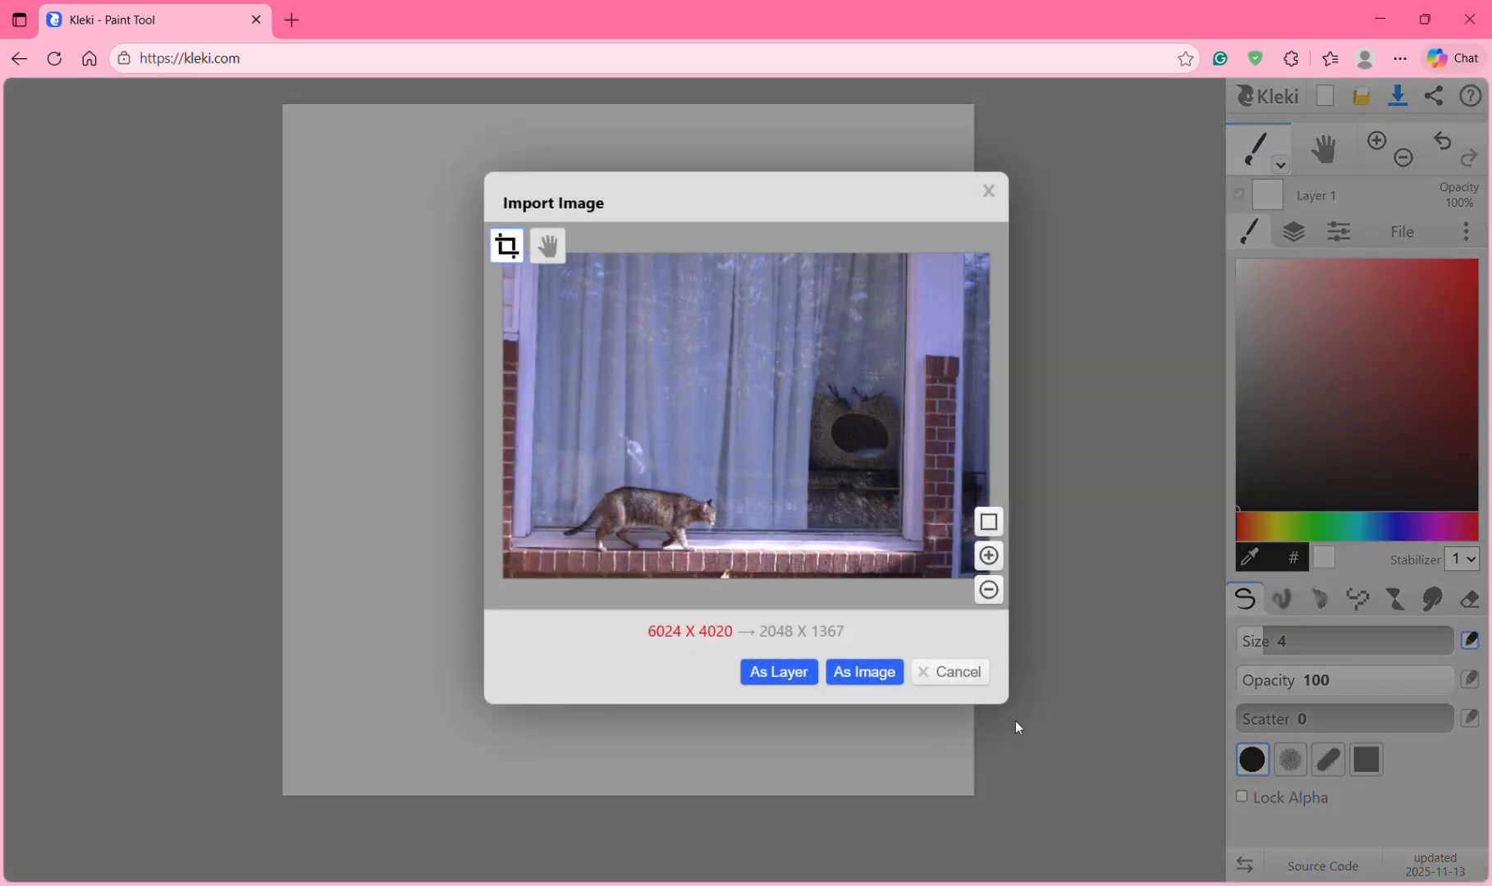
pyautogui.click(777, 673)
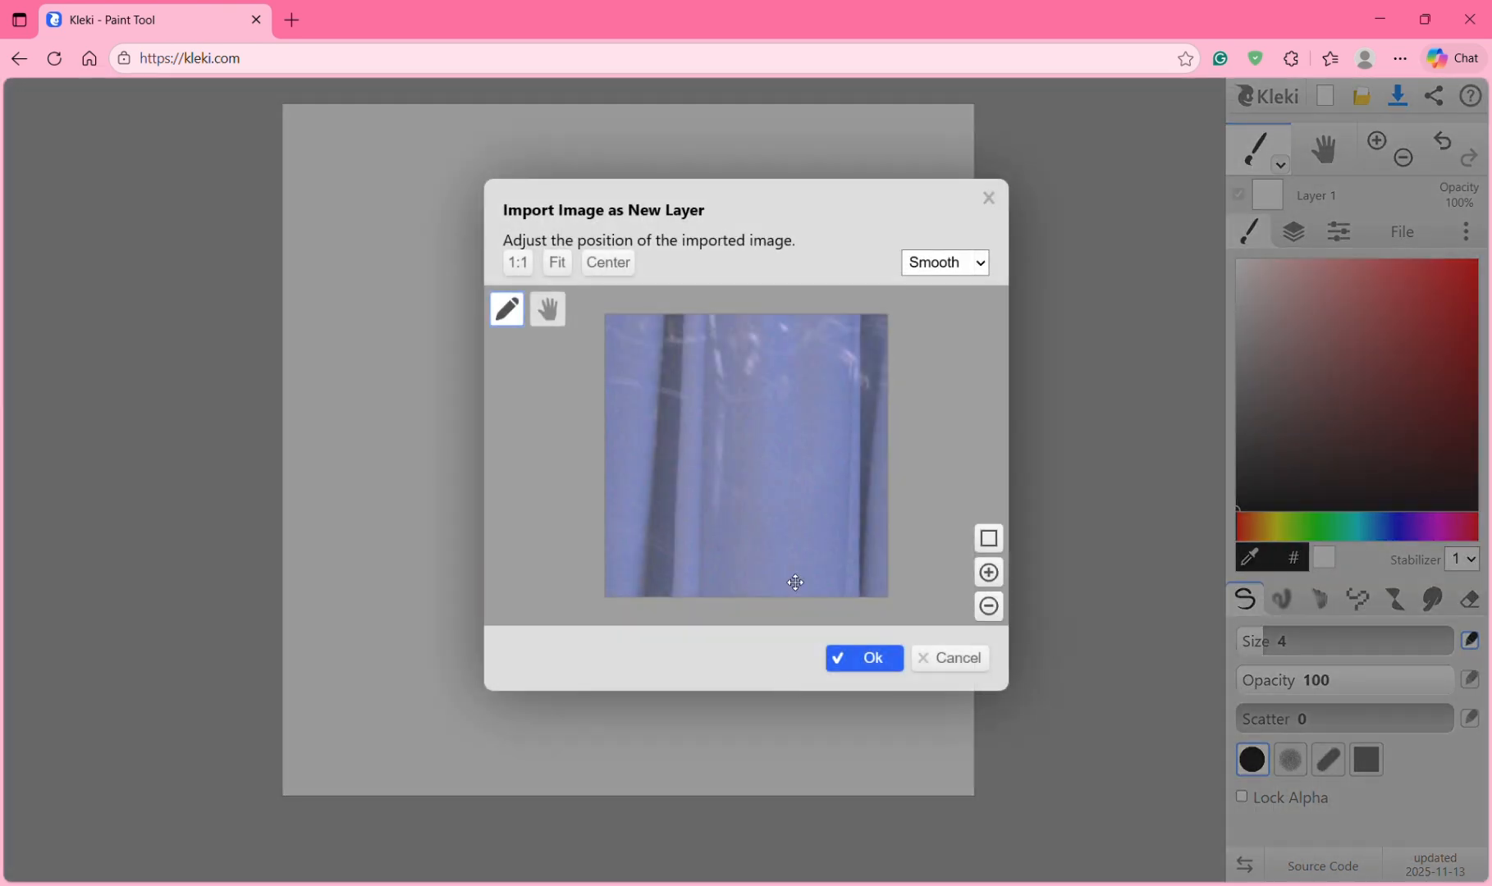
pyautogui.click(553, 277)
pyautogui.click(614, 269)
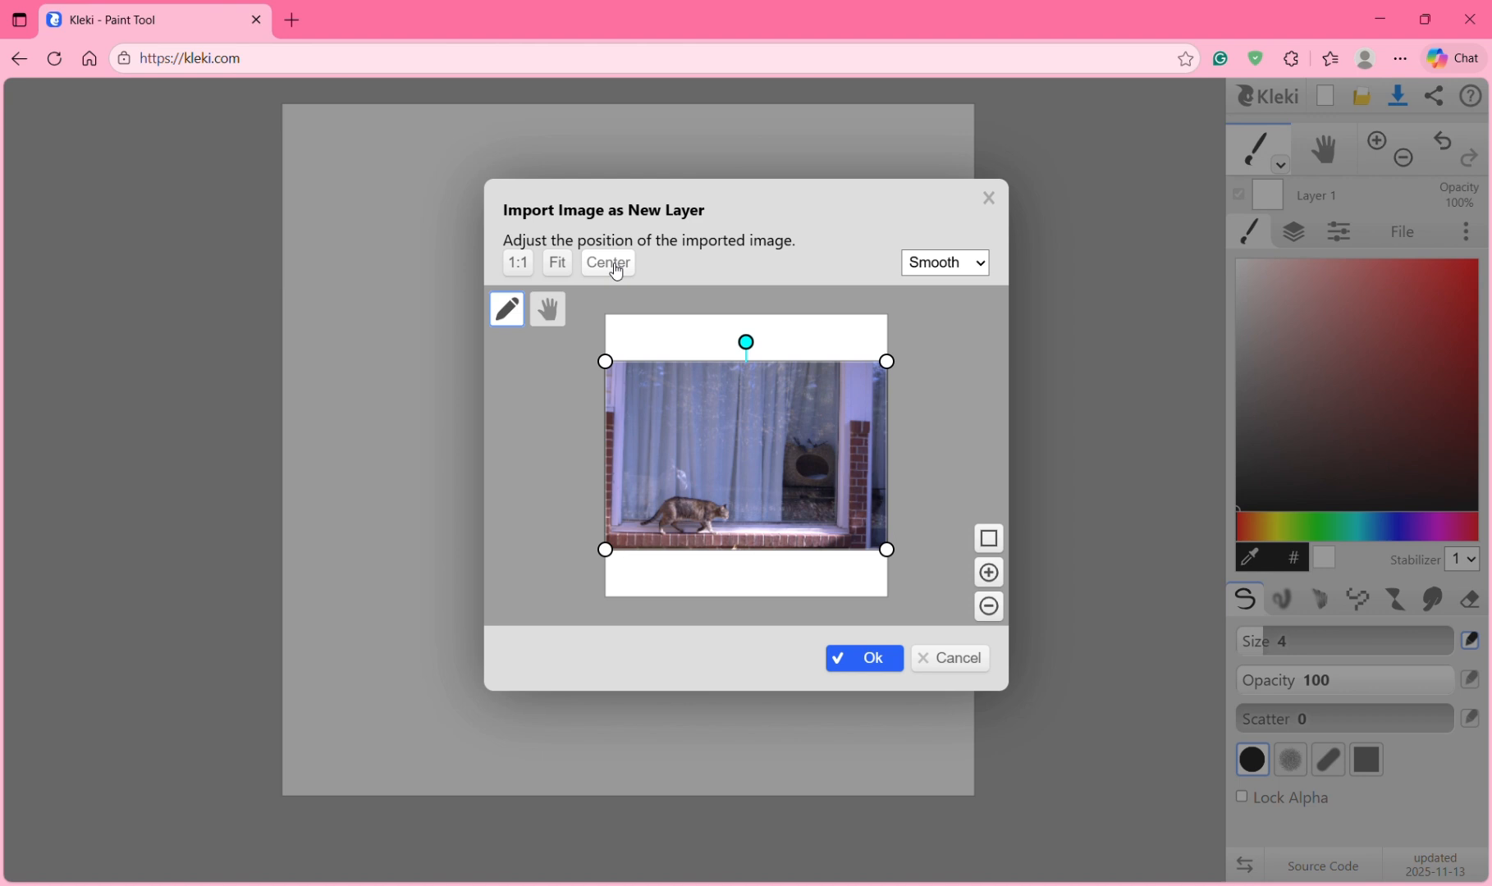
pyautogui.click(515, 271)
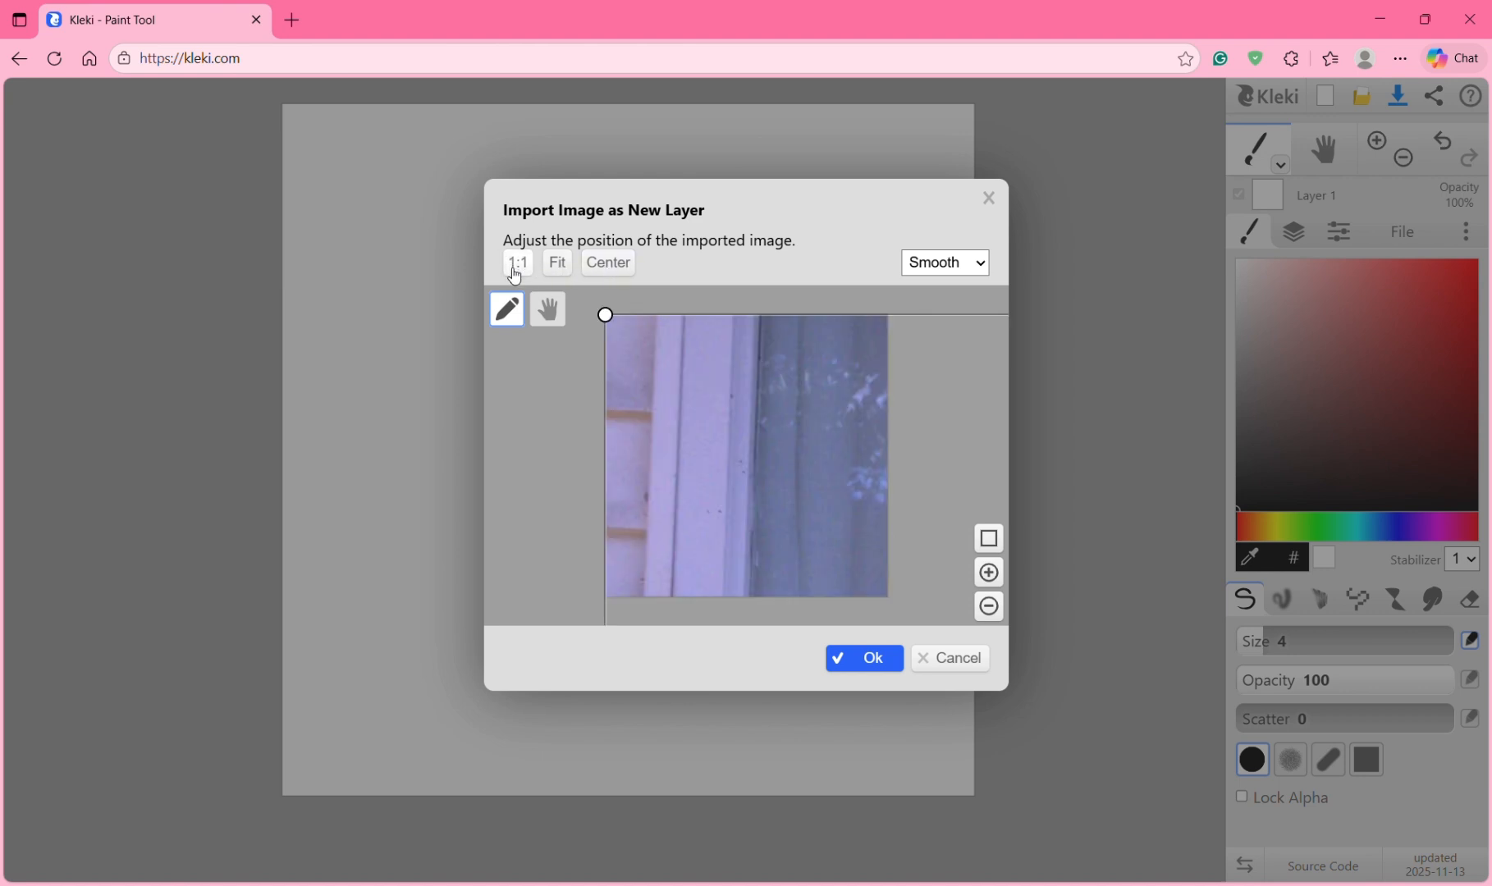
pyautogui.click(560, 265)
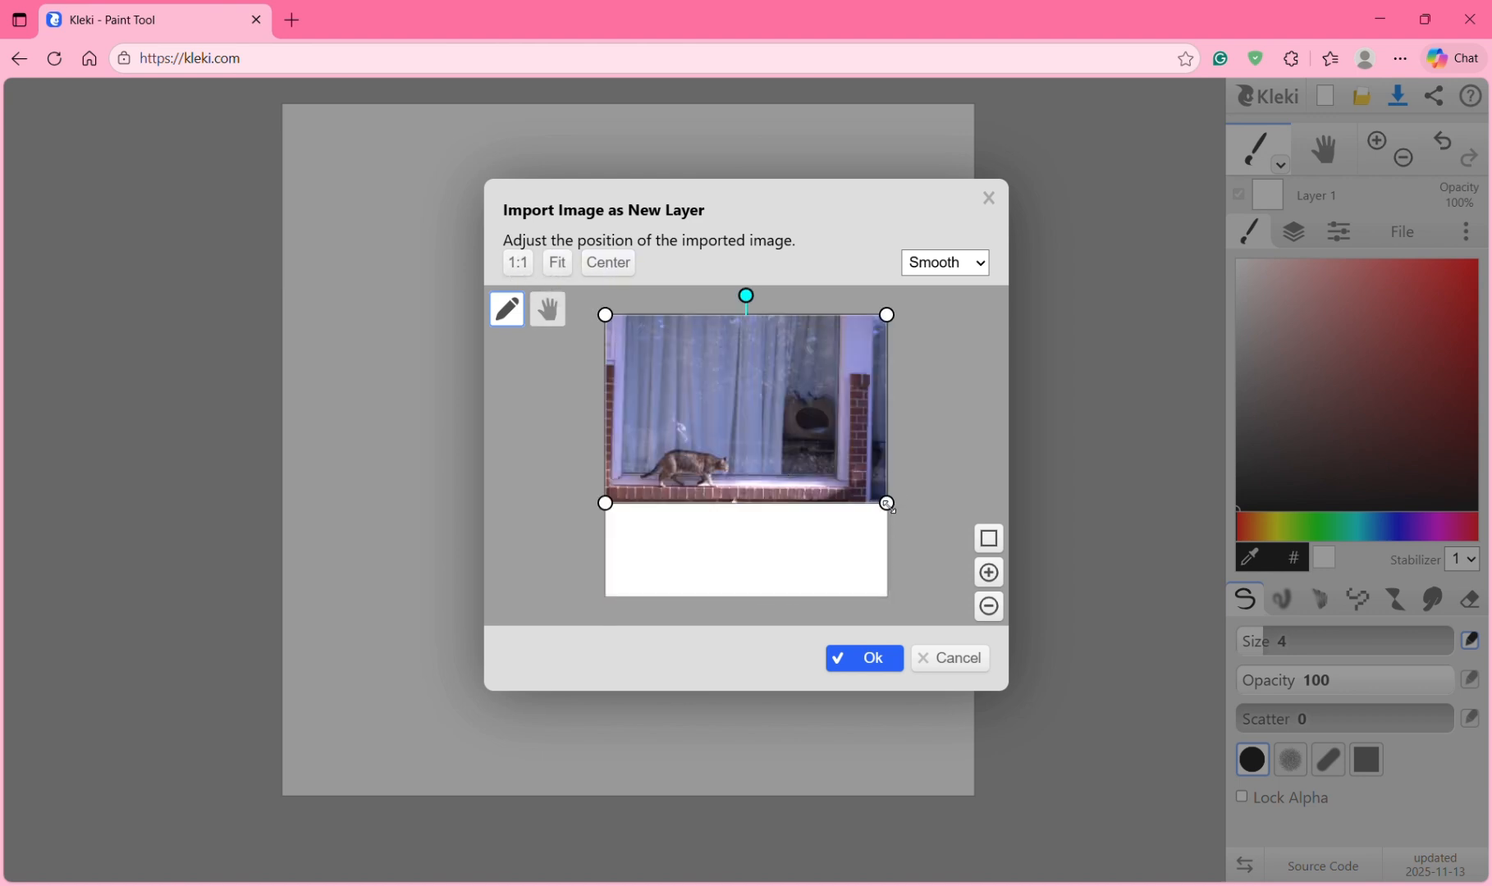
# Step: Enlarge and shift the cat photo rightward so it fills the square, then place it
pyautogui.moveTo(887, 503); pyautogui.dragTo(1013, 645)
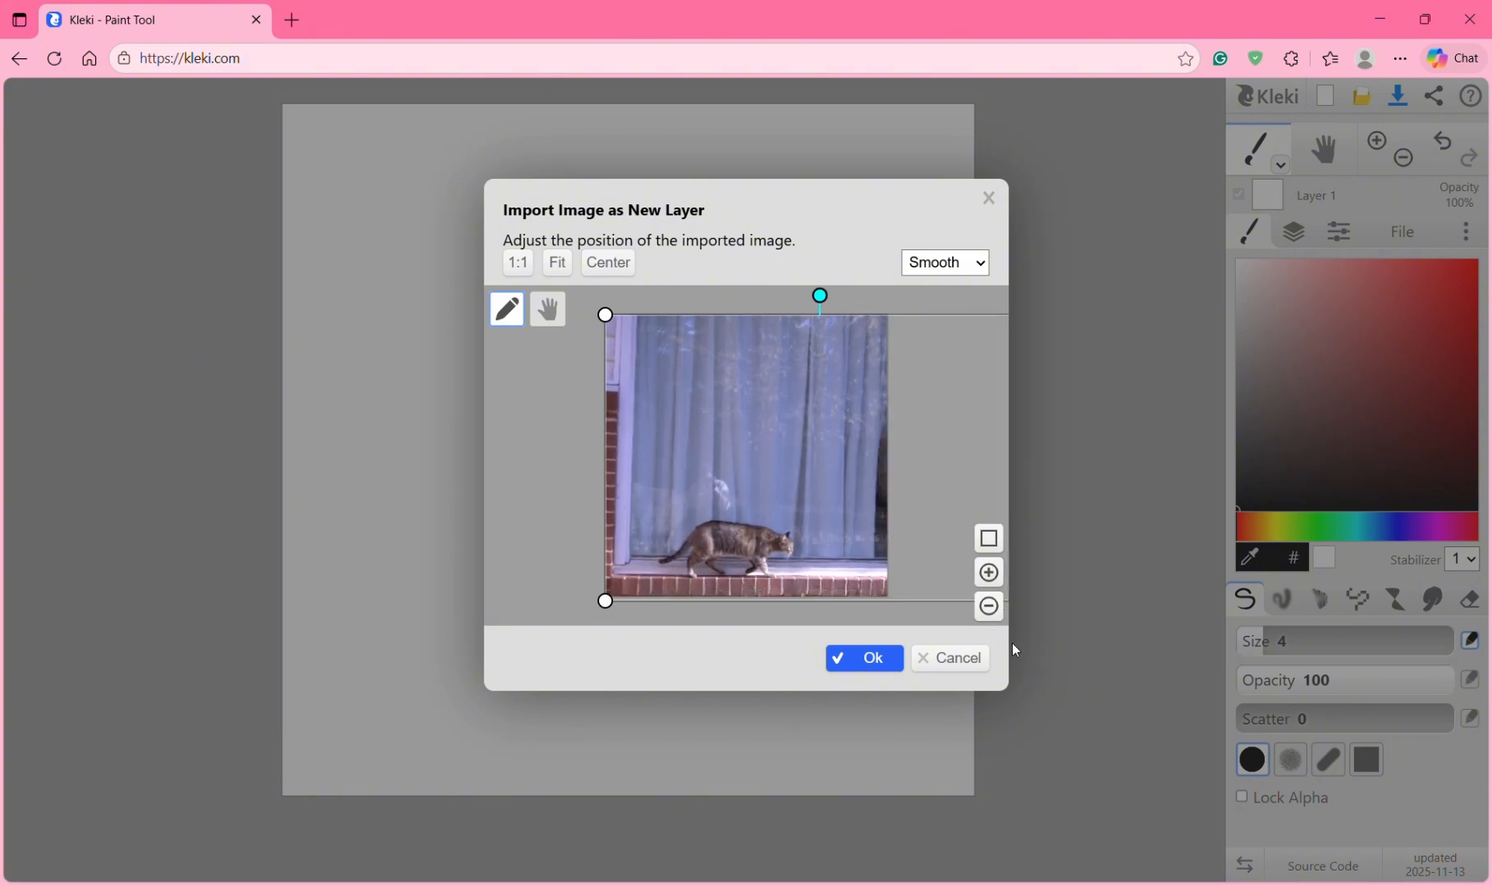
pyautogui.moveTo(870, 527); pyautogui.dragTo(810, 510)
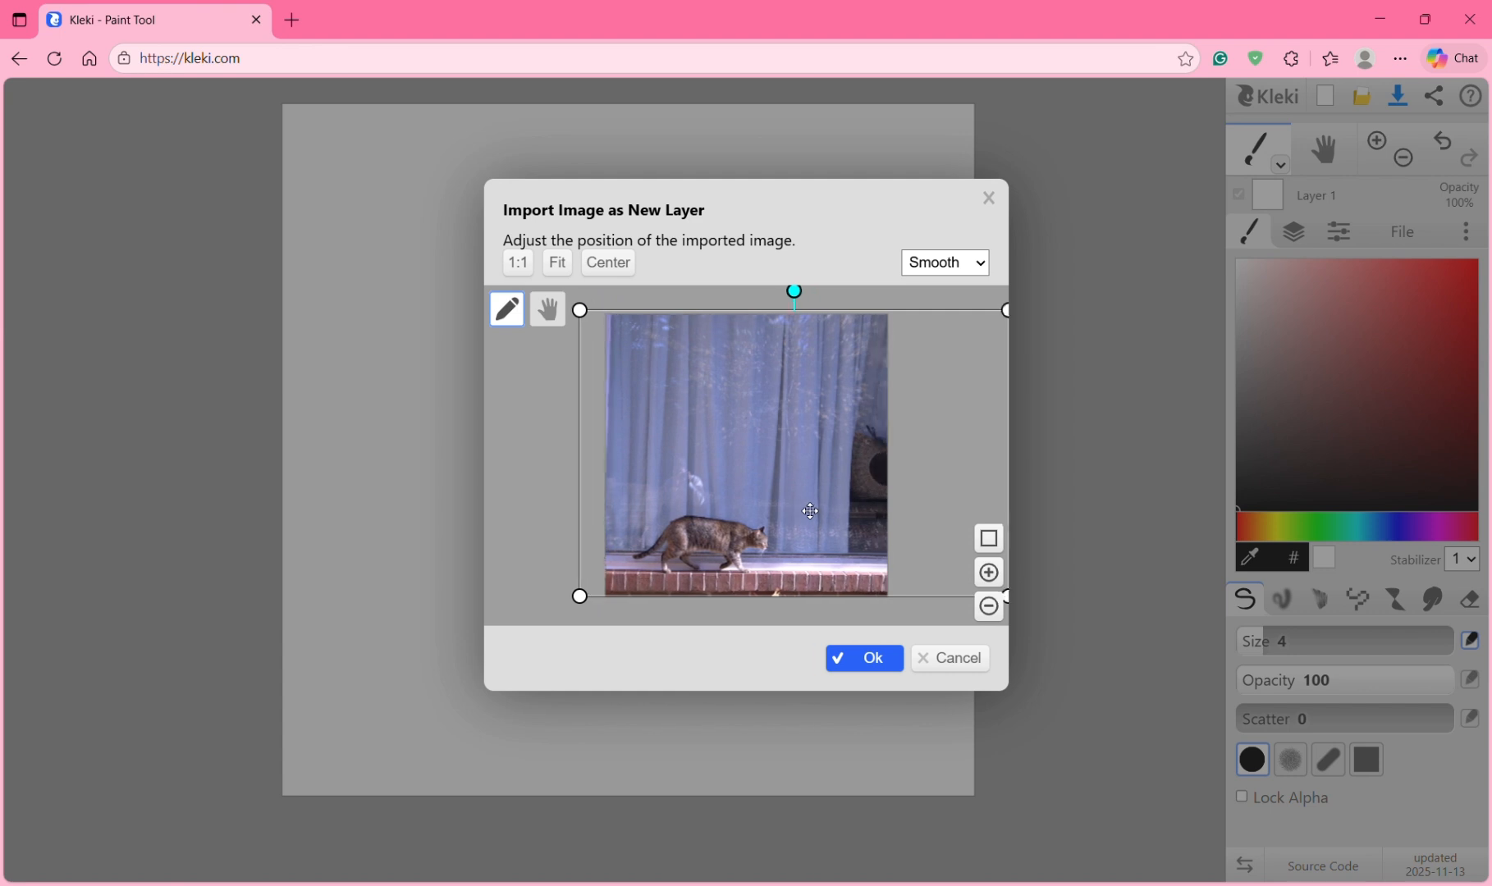
pyautogui.moveTo(578, 306); pyautogui.dragTo(473, 190)
pyautogui.moveTo(754, 439); pyautogui.dragTo(849, 439)
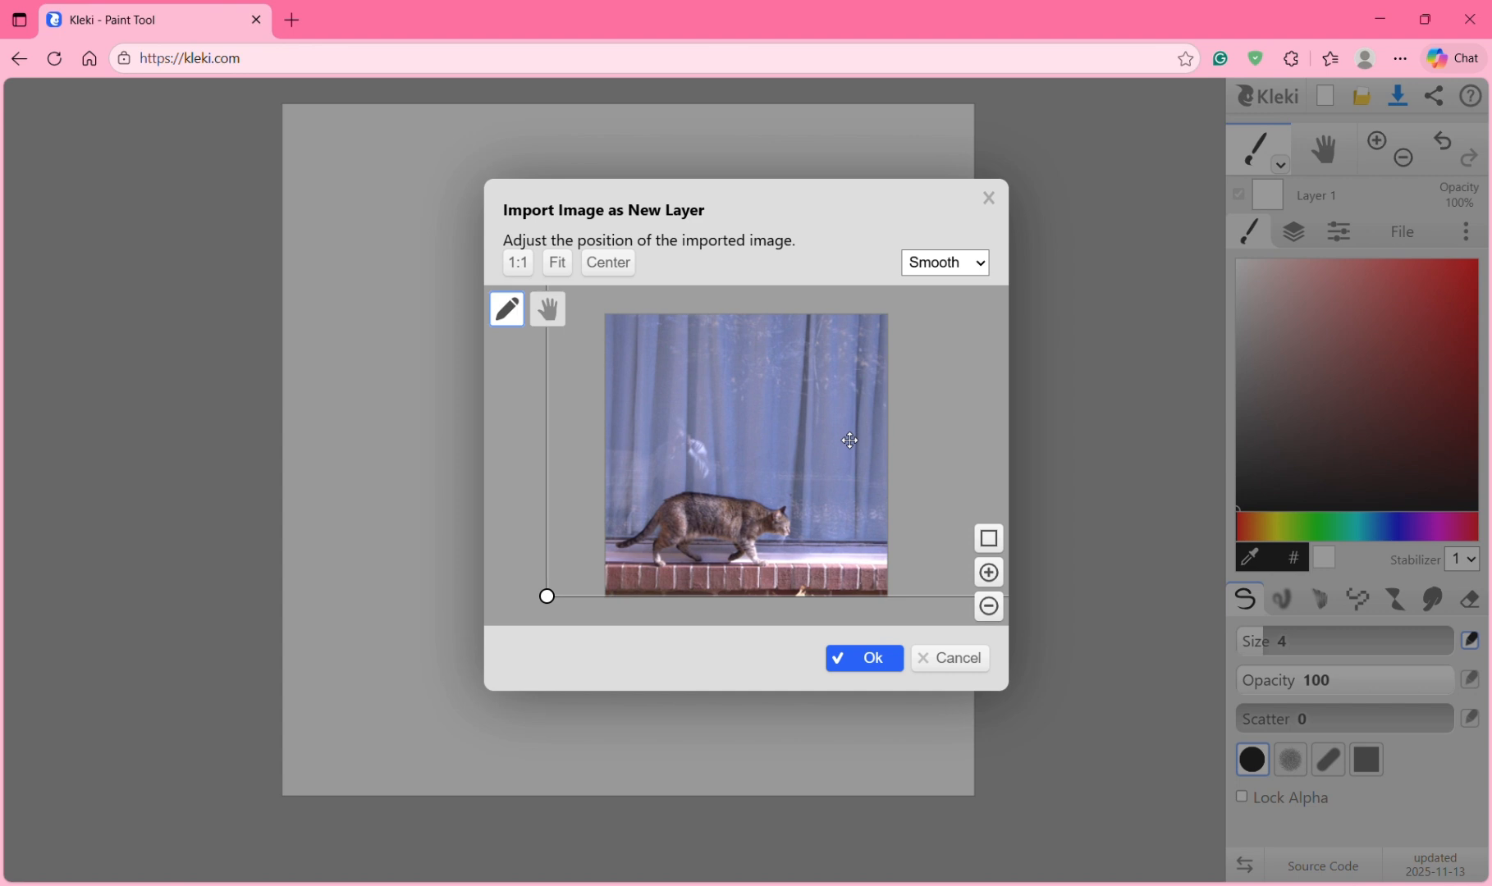
pyautogui.click(873, 661)
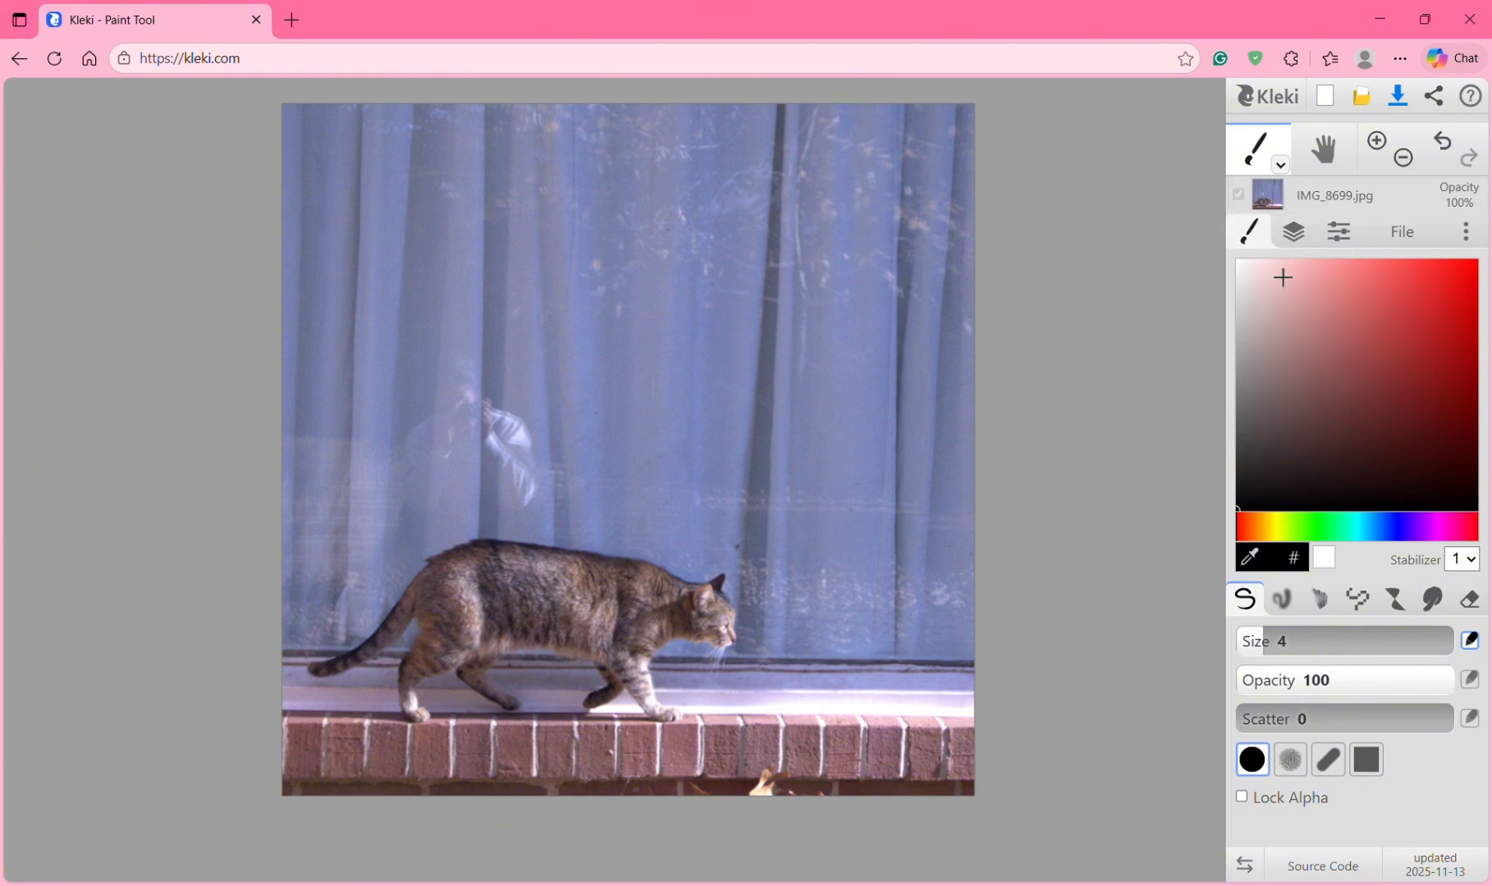
# Step: Select Layer 1, toggle the cat layer's visibility off and on, and drag Layer 1 above IMG_8699.jpg
pyautogui.click(1302, 234)
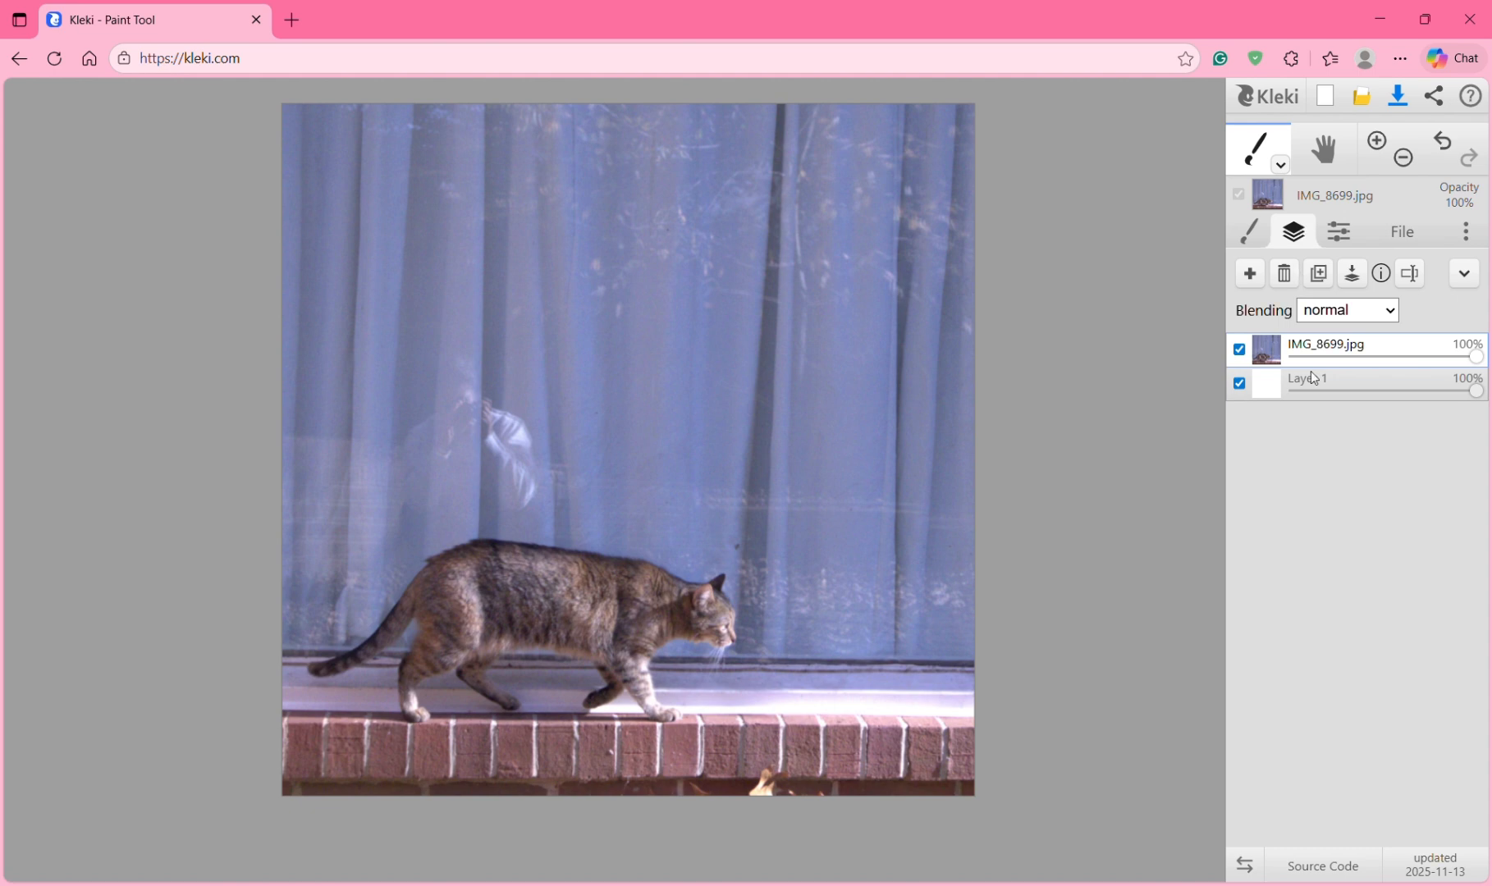
pyautogui.click(1274, 397)
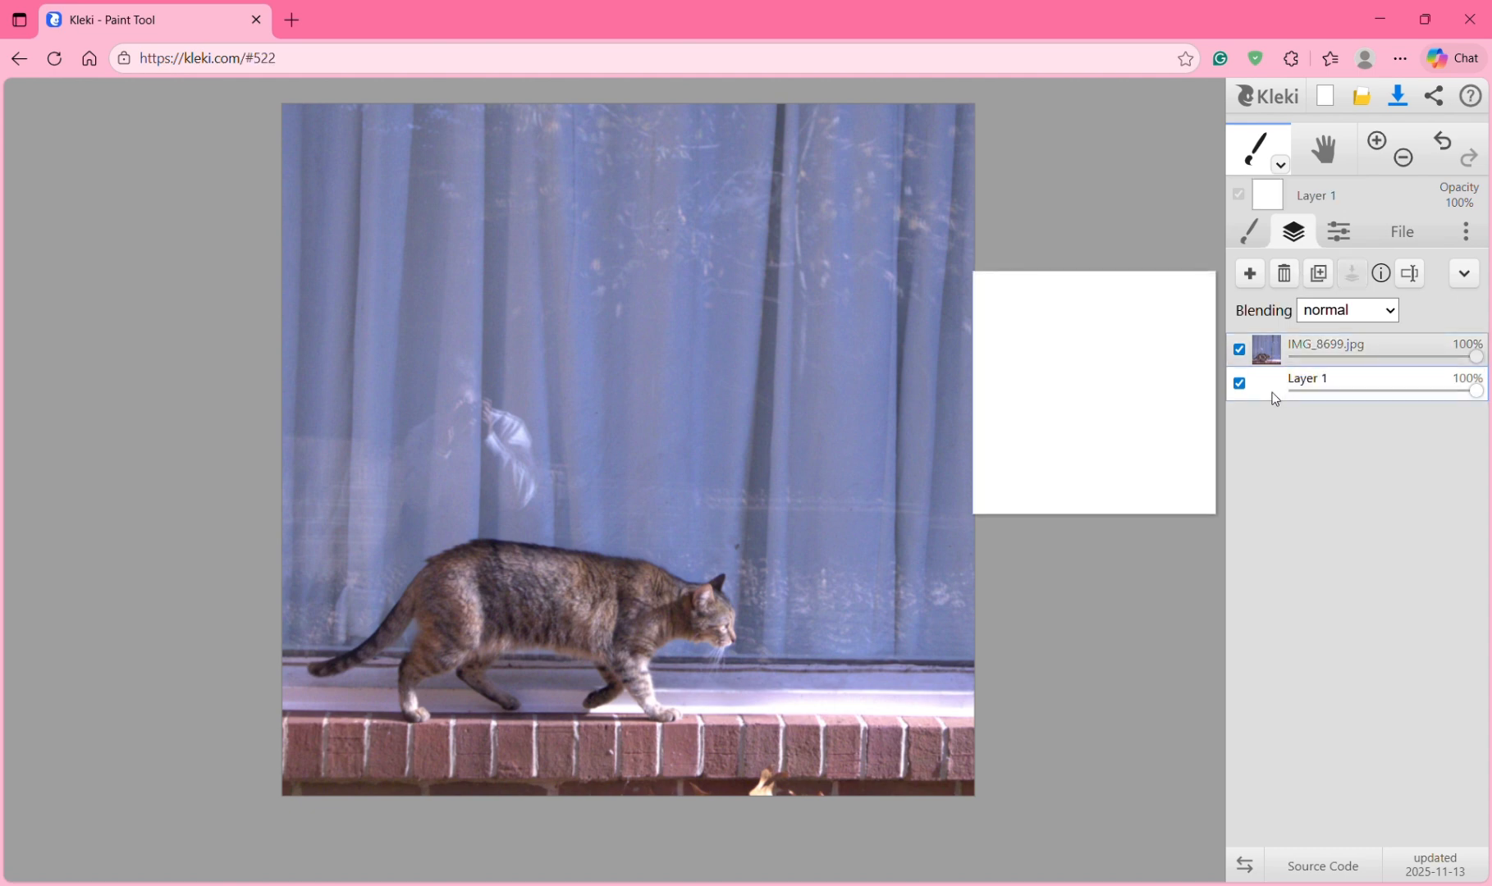
pyautogui.click(1240, 351)
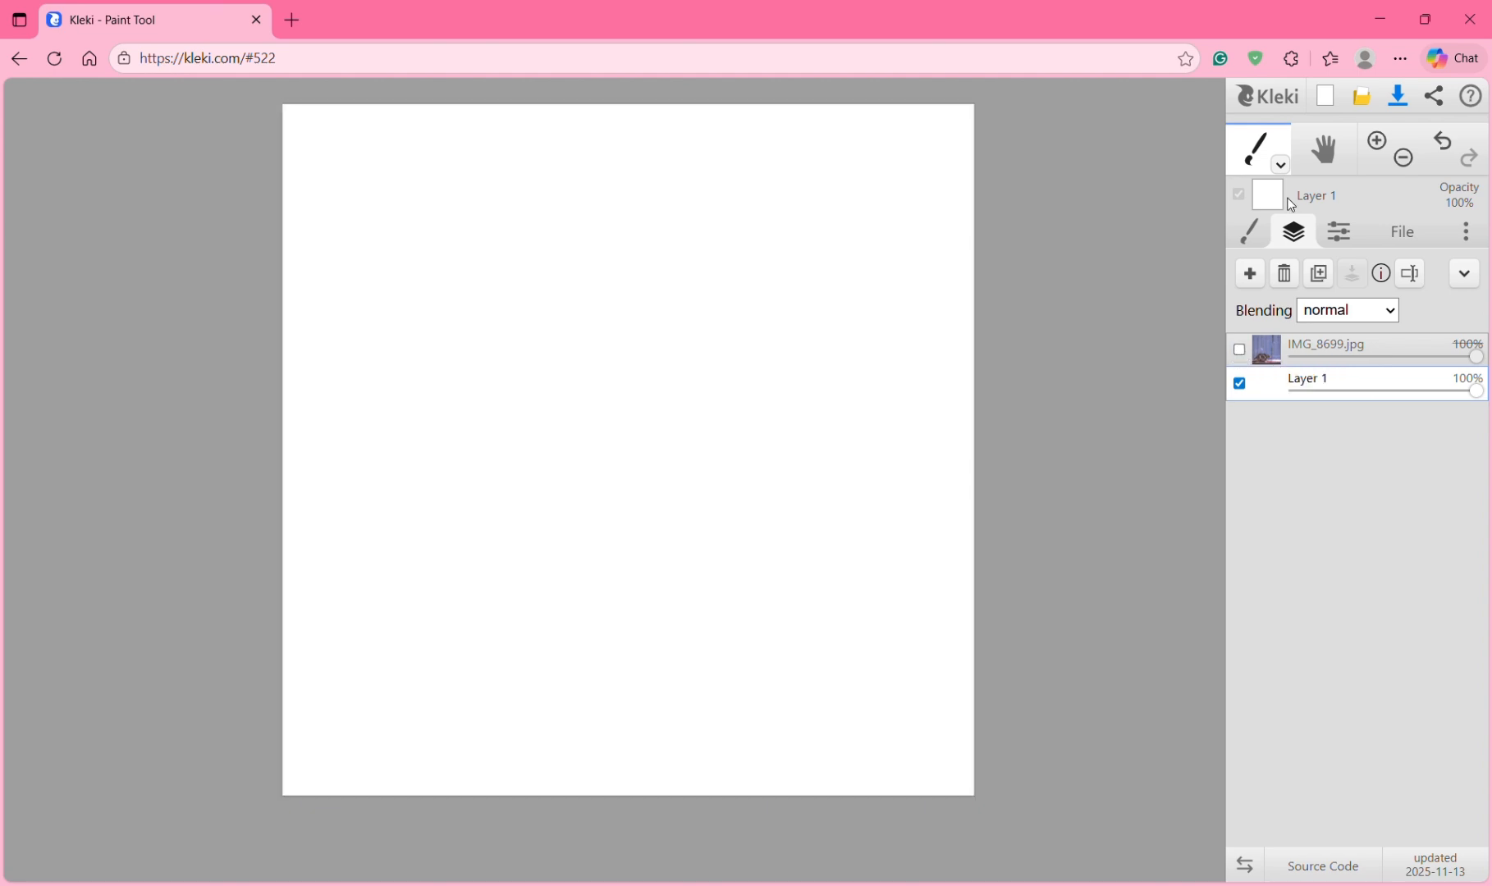
pyautogui.moveTo(1275, 398)
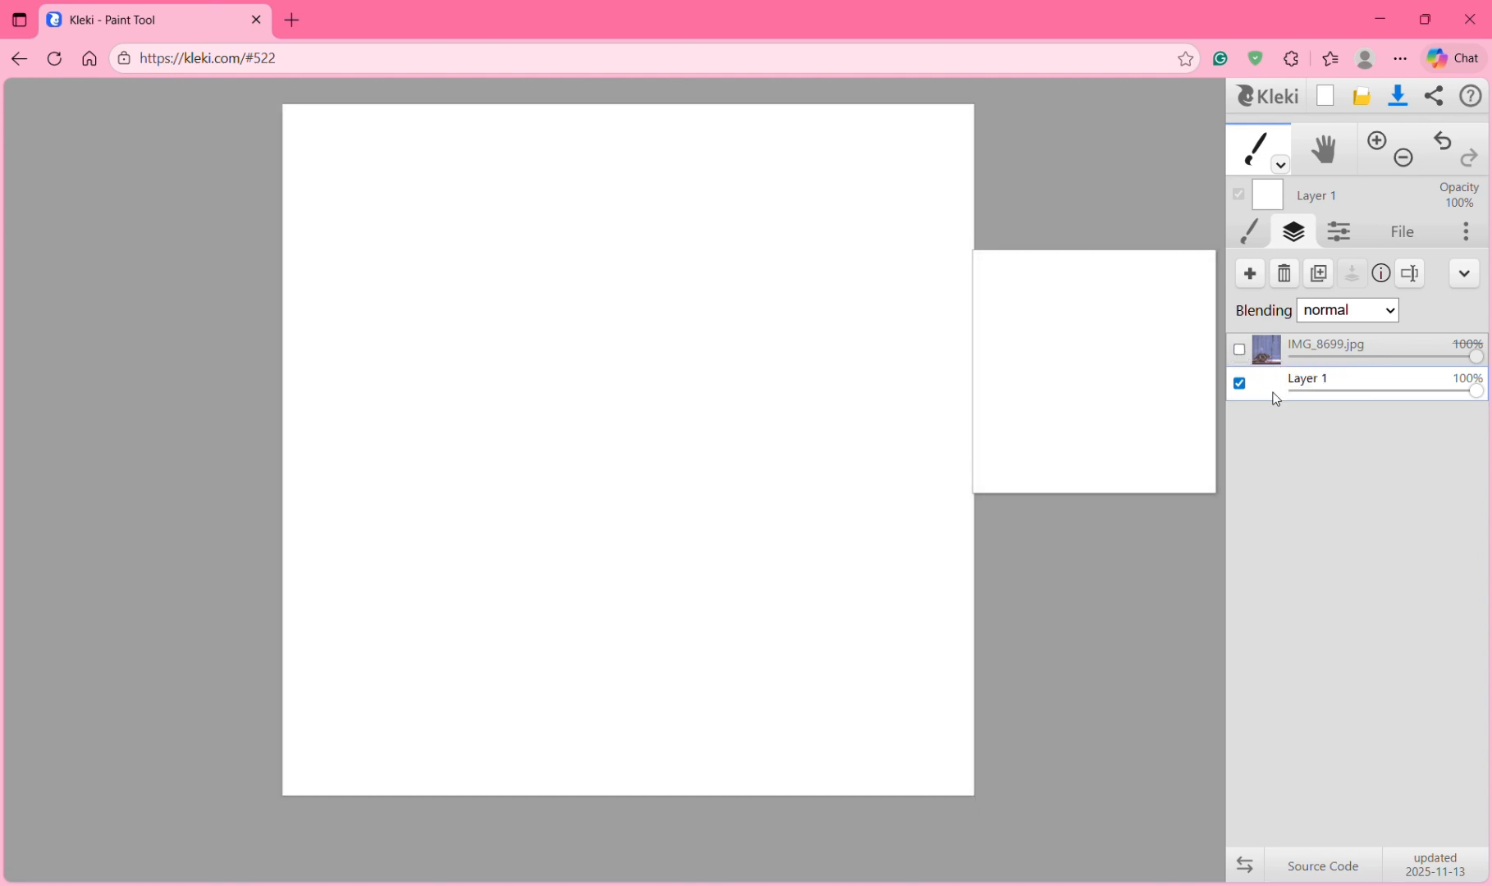
pyautogui.click(1237, 349)
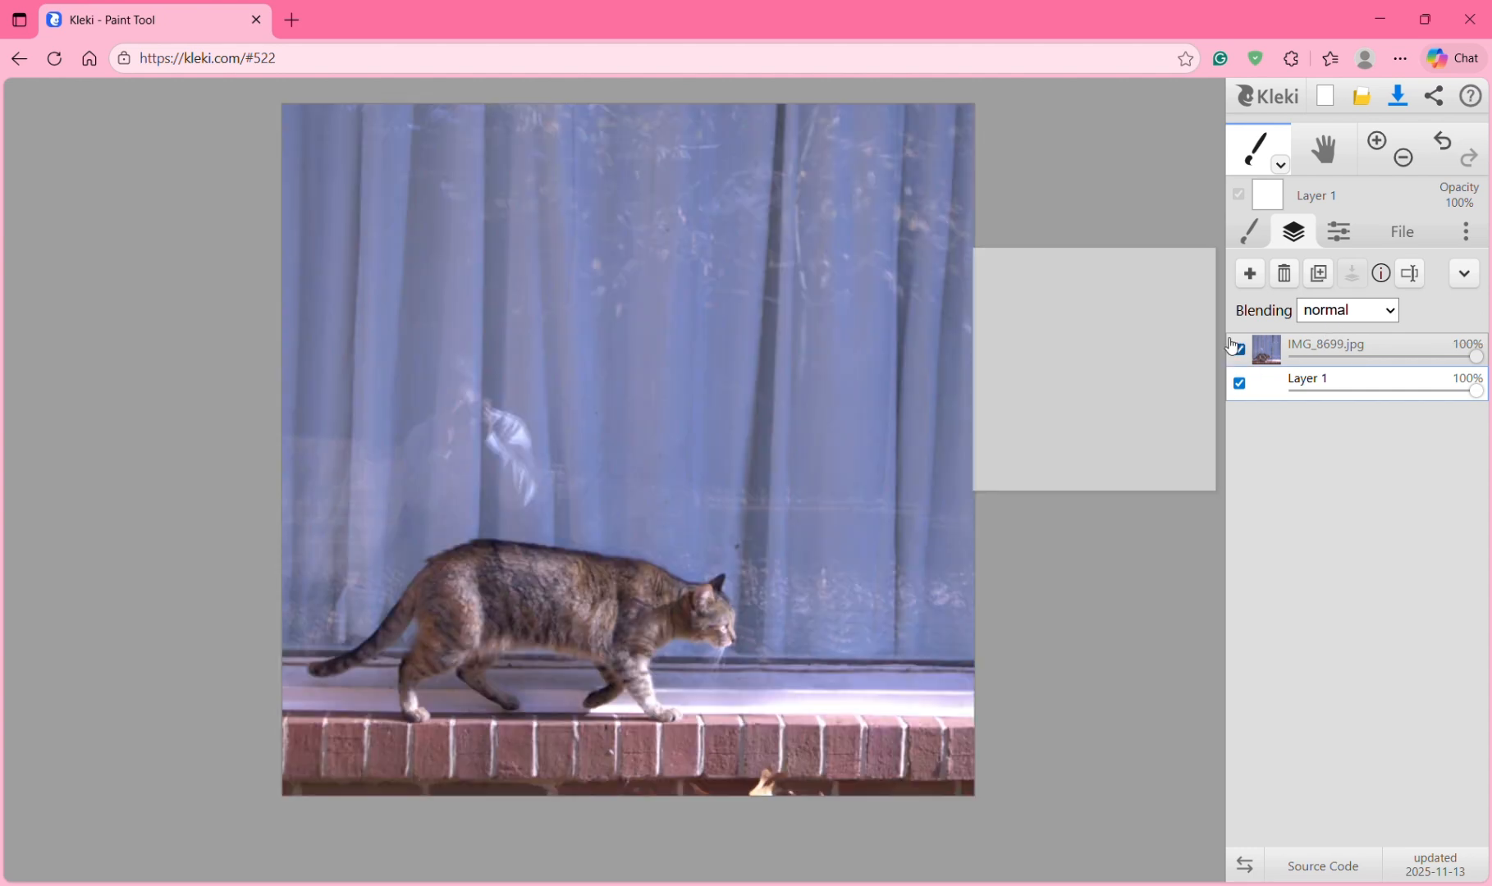
pyautogui.moveTo(1283, 392)
pyautogui.mouseDown()
pyautogui.moveTo(1323, 350)
pyautogui.moveTo(1278, 359)
pyautogui.moveTo(1268, 403)
pyautogui.moveTo(1257, 383)
pyautogui.moveTo(1270, 357)
pyautogui.mouseUp()
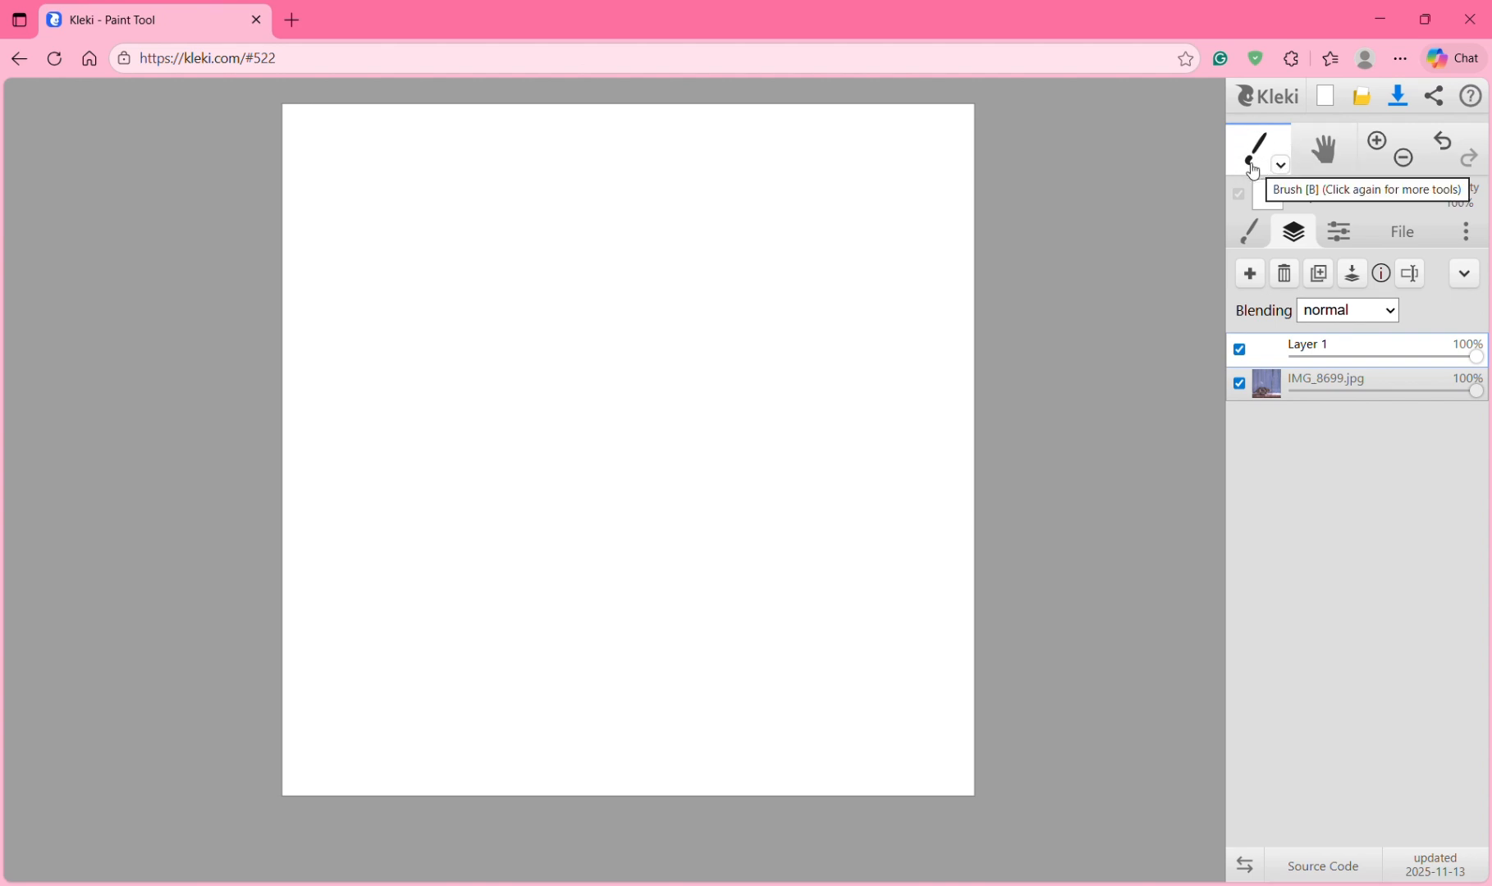
# Step: Use the Paint Bucket with a saturated bright purple to fill Layer 1 entirely
pyautogui.click(1280, 164)
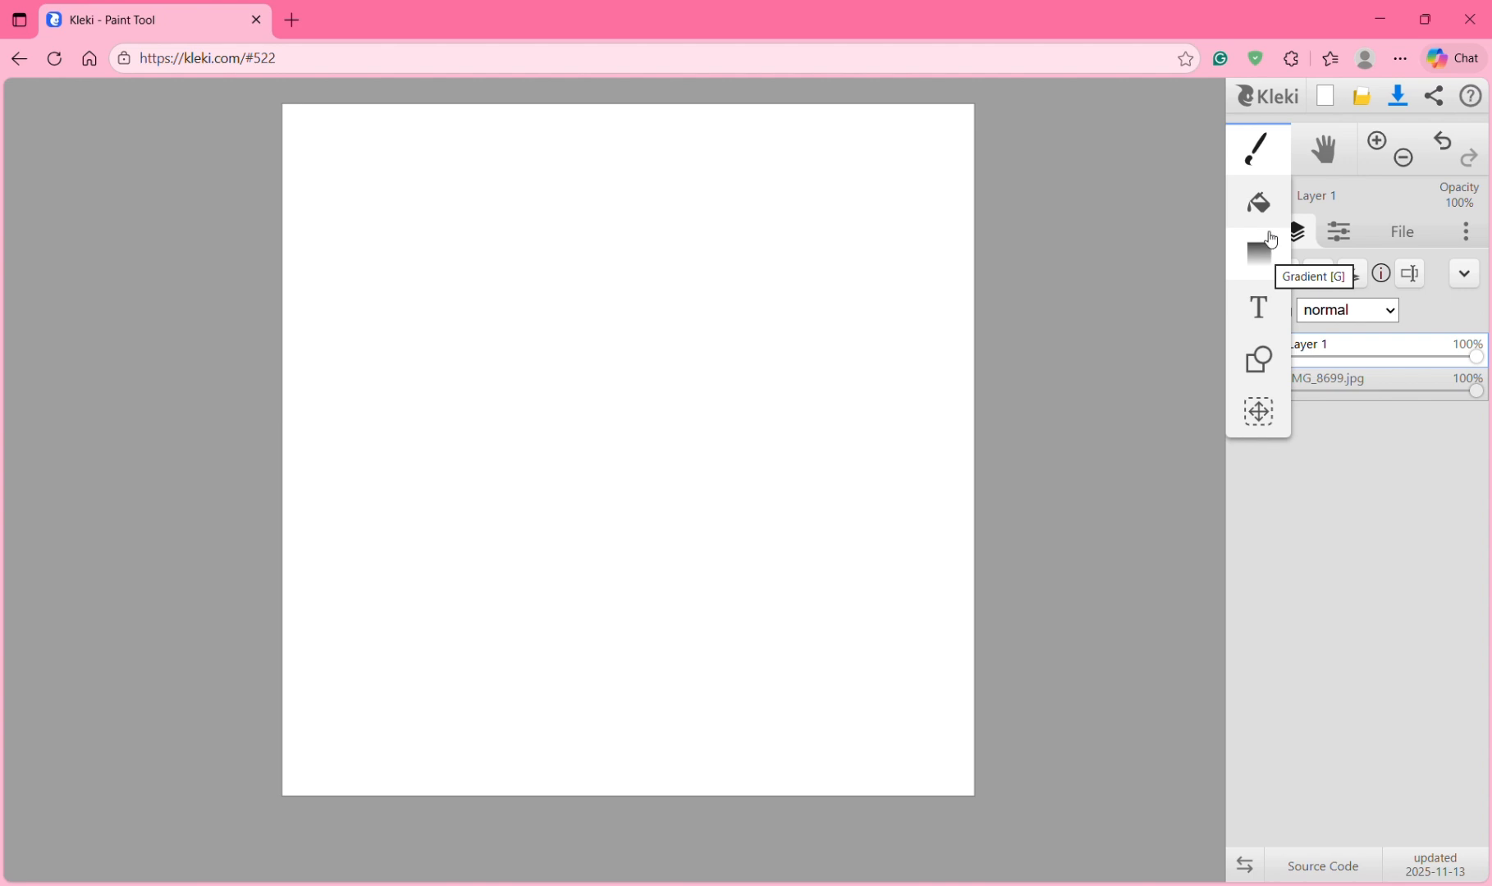
pyautogui.click(1266, 207)
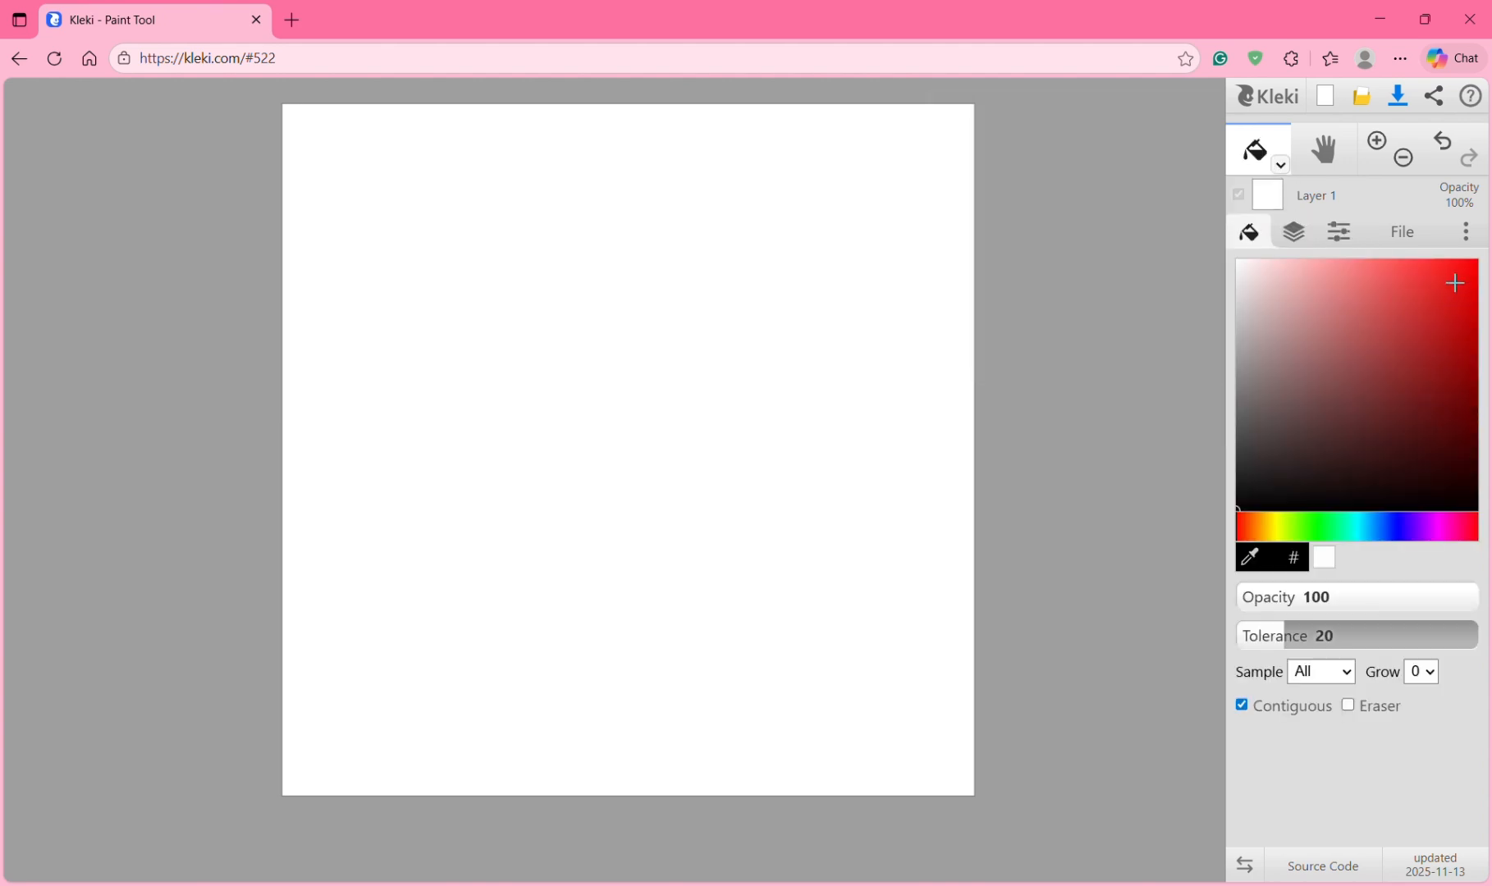
pyautogui.moveTo(1298, 525); pyautogui.dragTo(1394, 526)
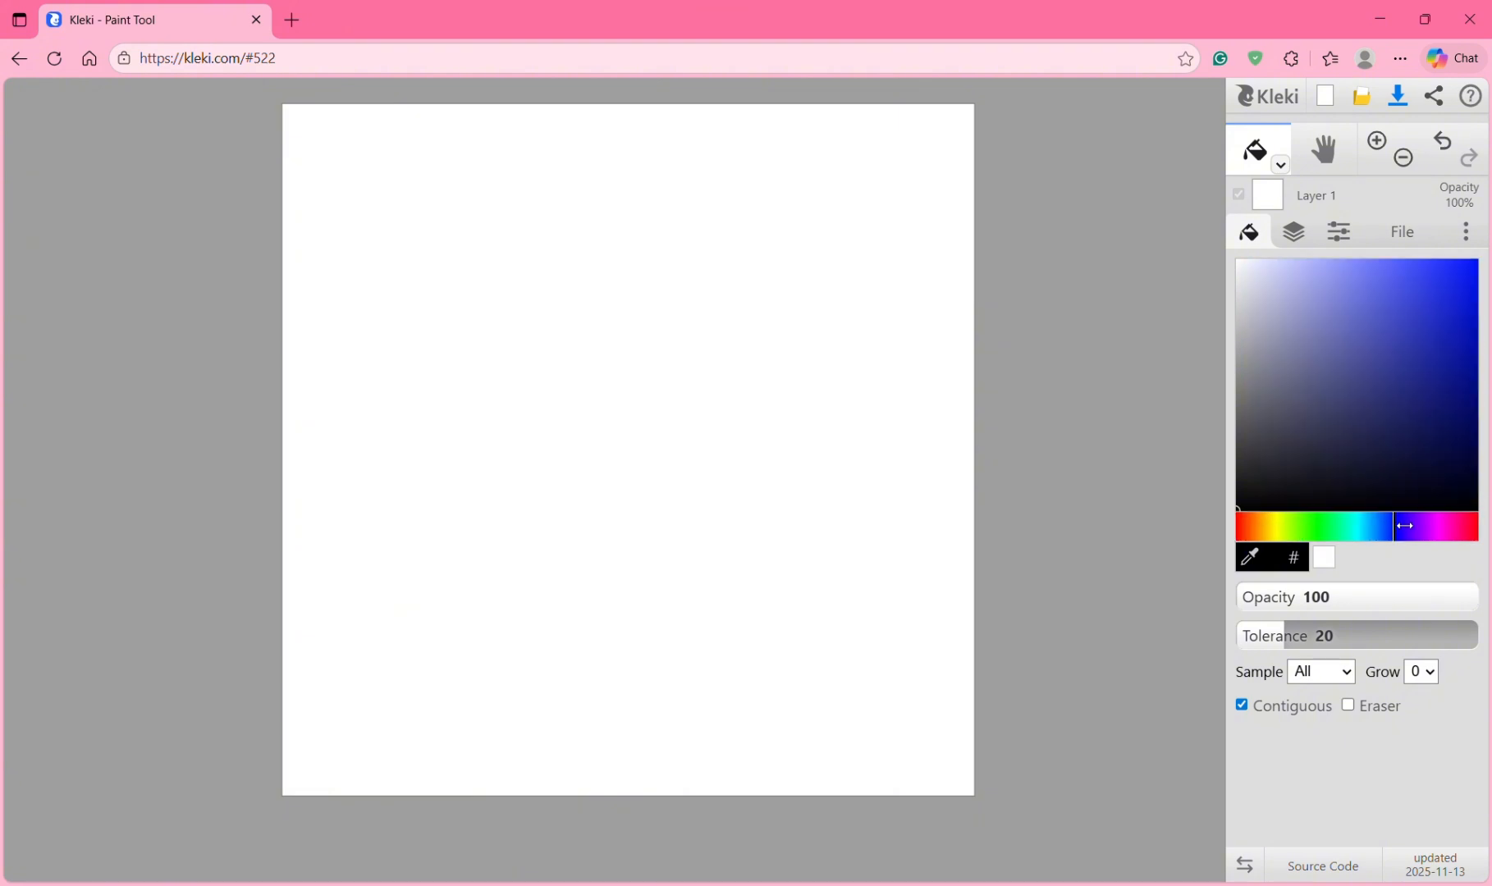
pyautogui.click(1418, 525)
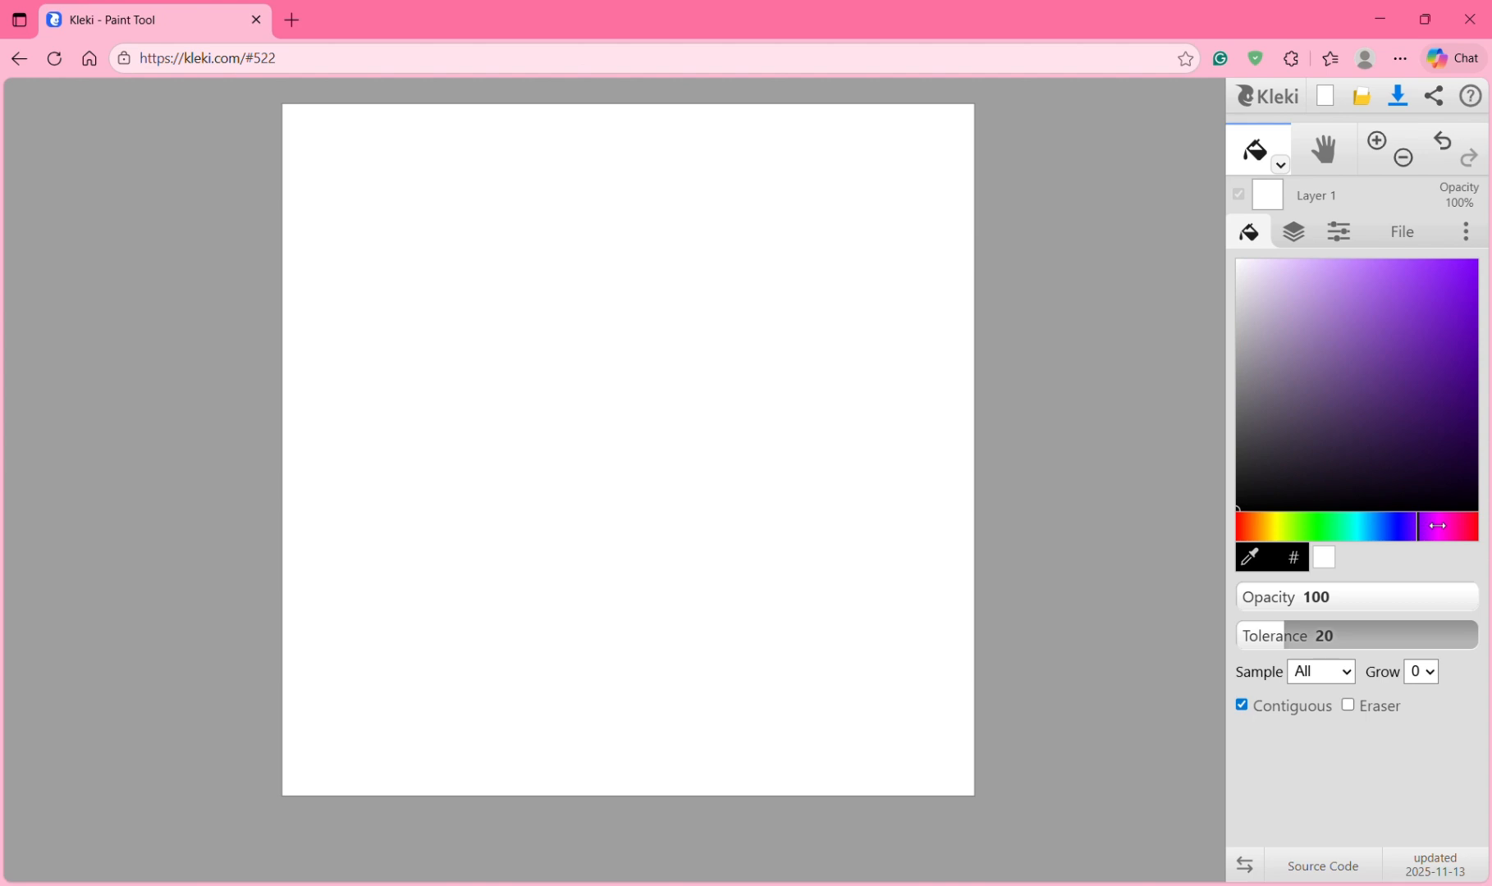
pyautogui.moveTo(1437, 525); pyautogui.dragTo(1428, 522)
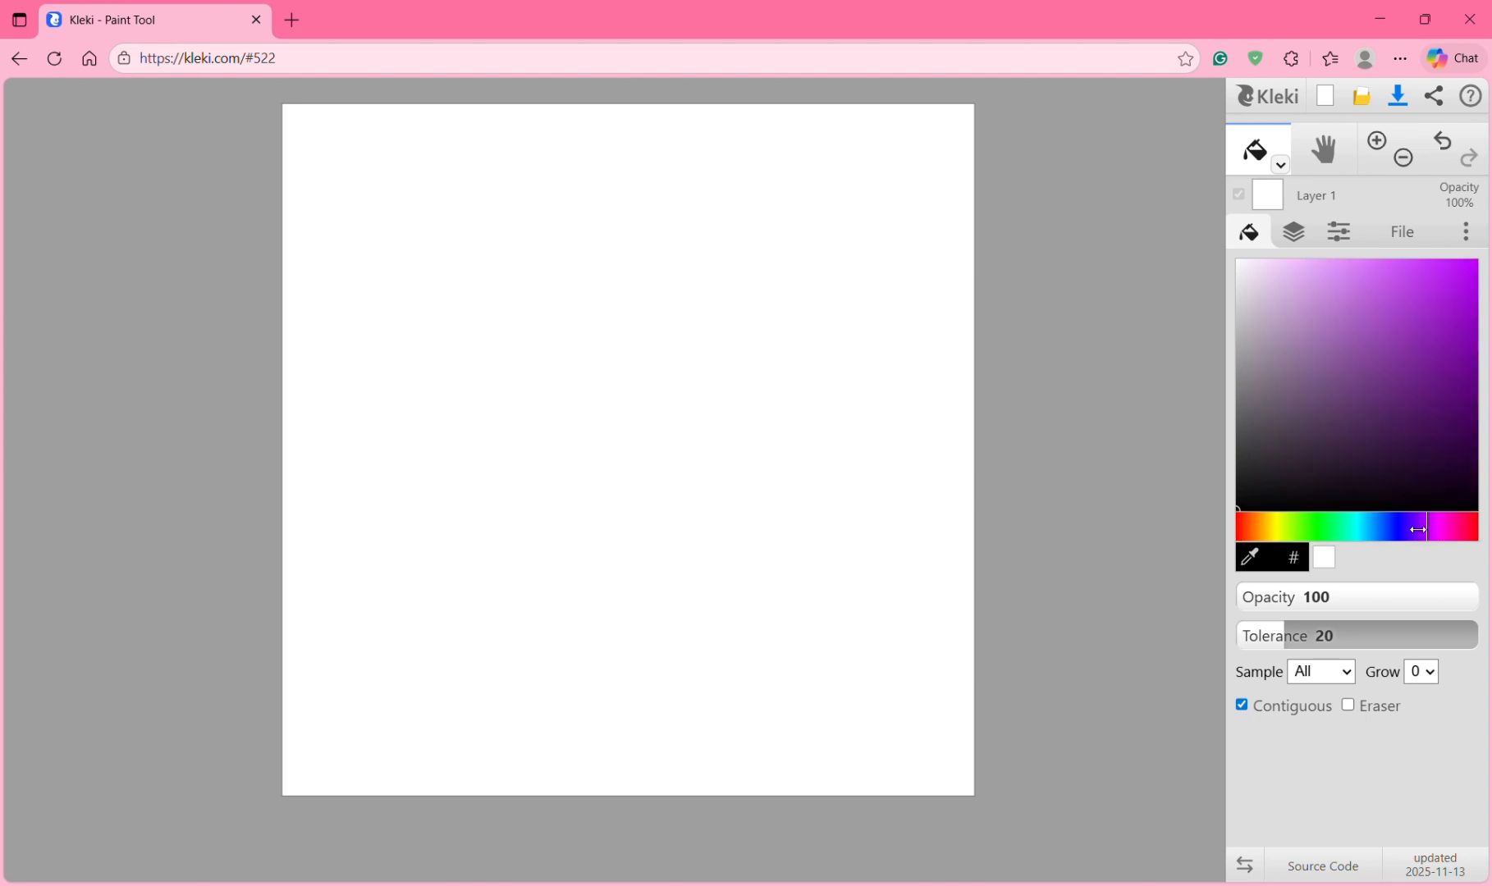
pyautogui.click(1423, 528)
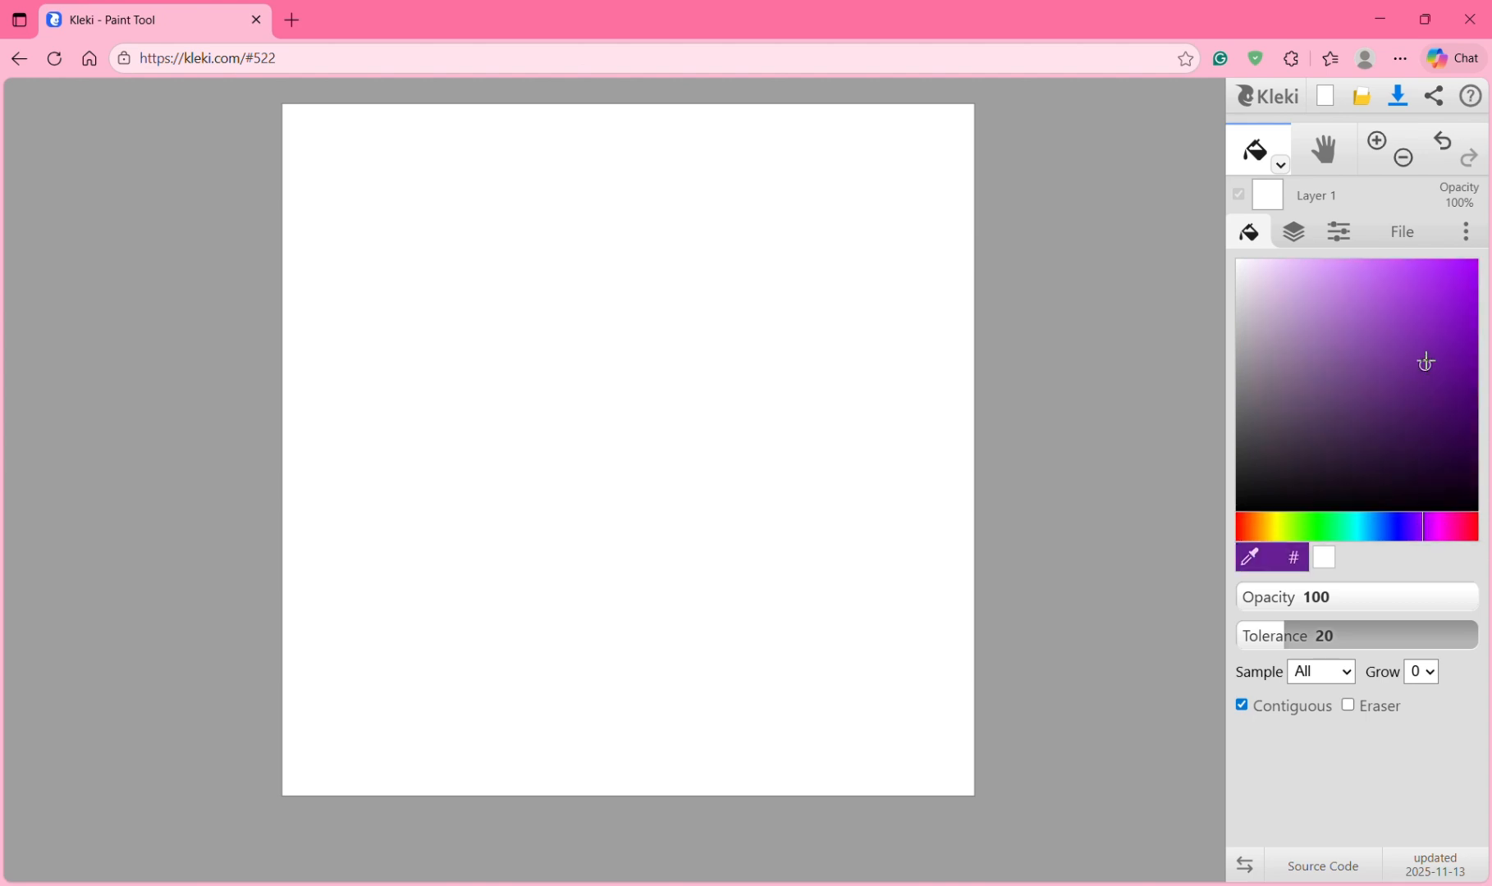
pyautogui.click(1423, 273)
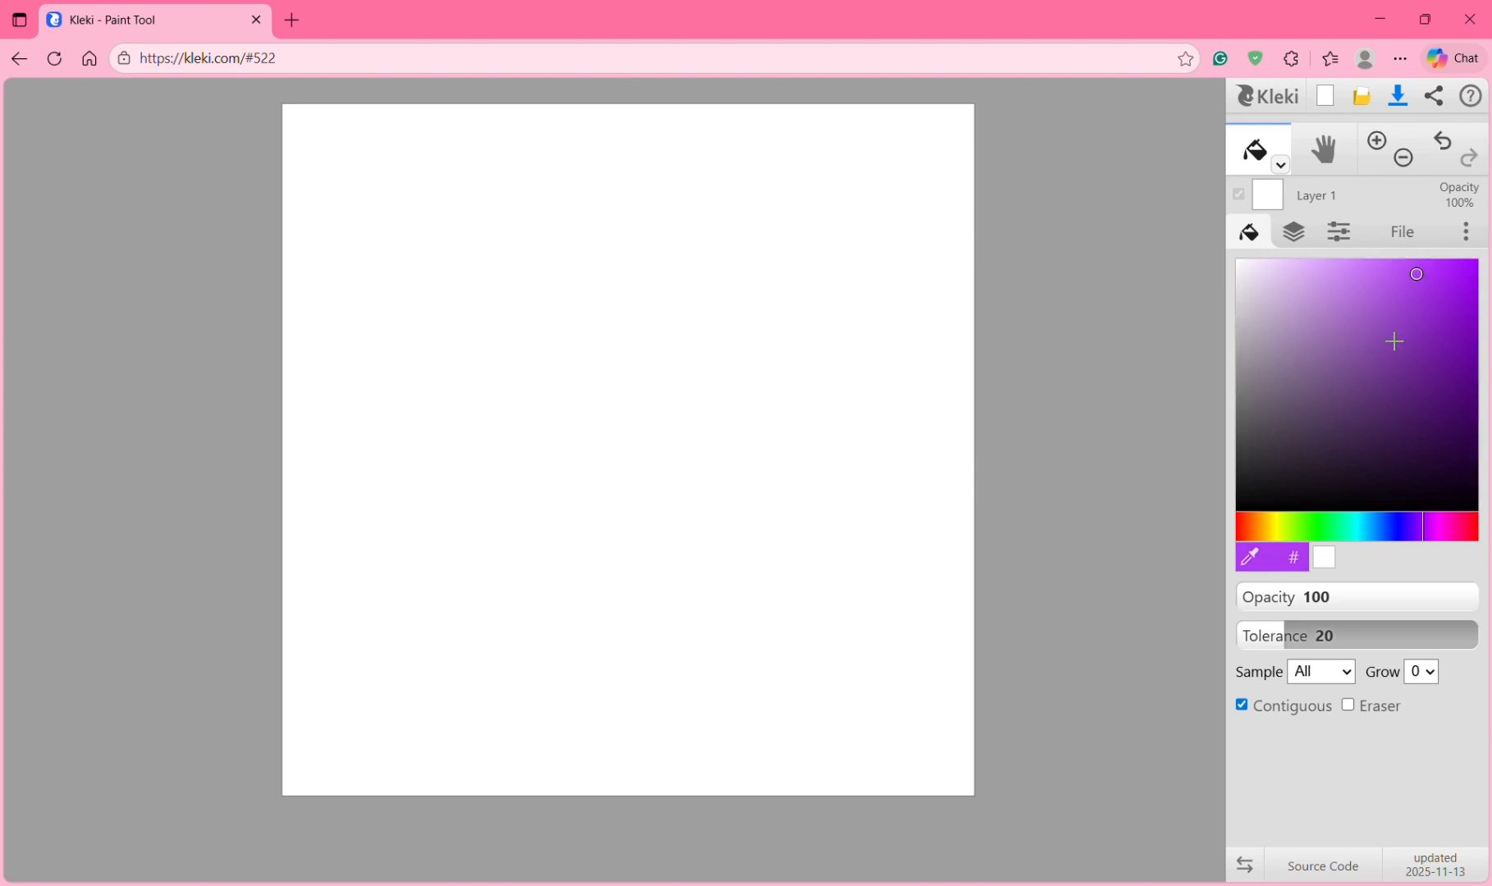
pyautogui.moveTo(1393, 525); pyautogui.dragTo(1419, 523)
pyautogui.click(834, 318)
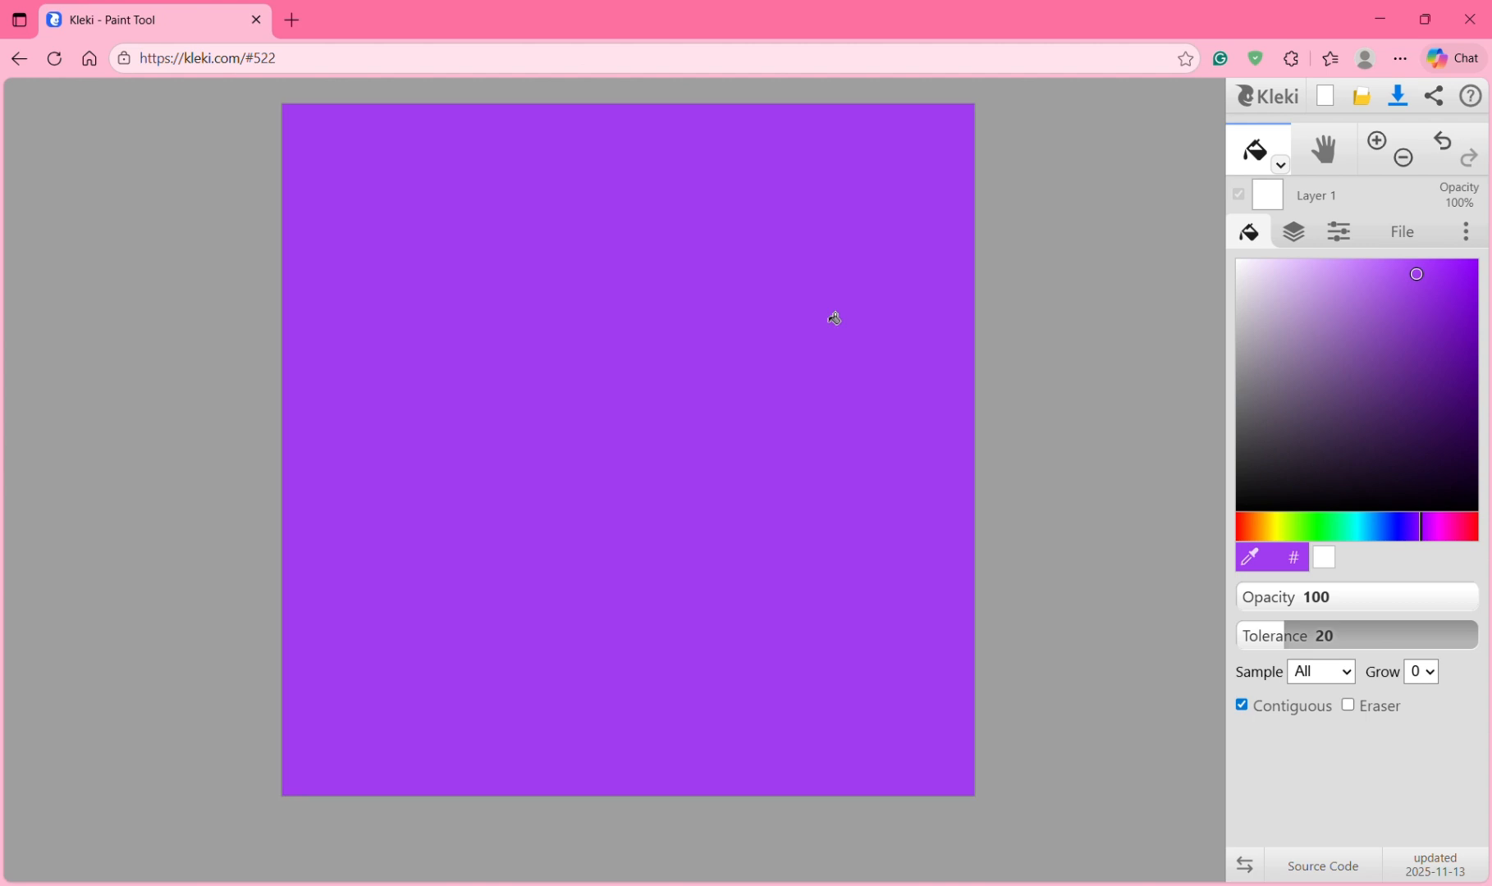
# Step: With a size-138 pen-nib brush in cyan, paint a wide diagonal band across the upper right
pyautogui.click(1282, 166)
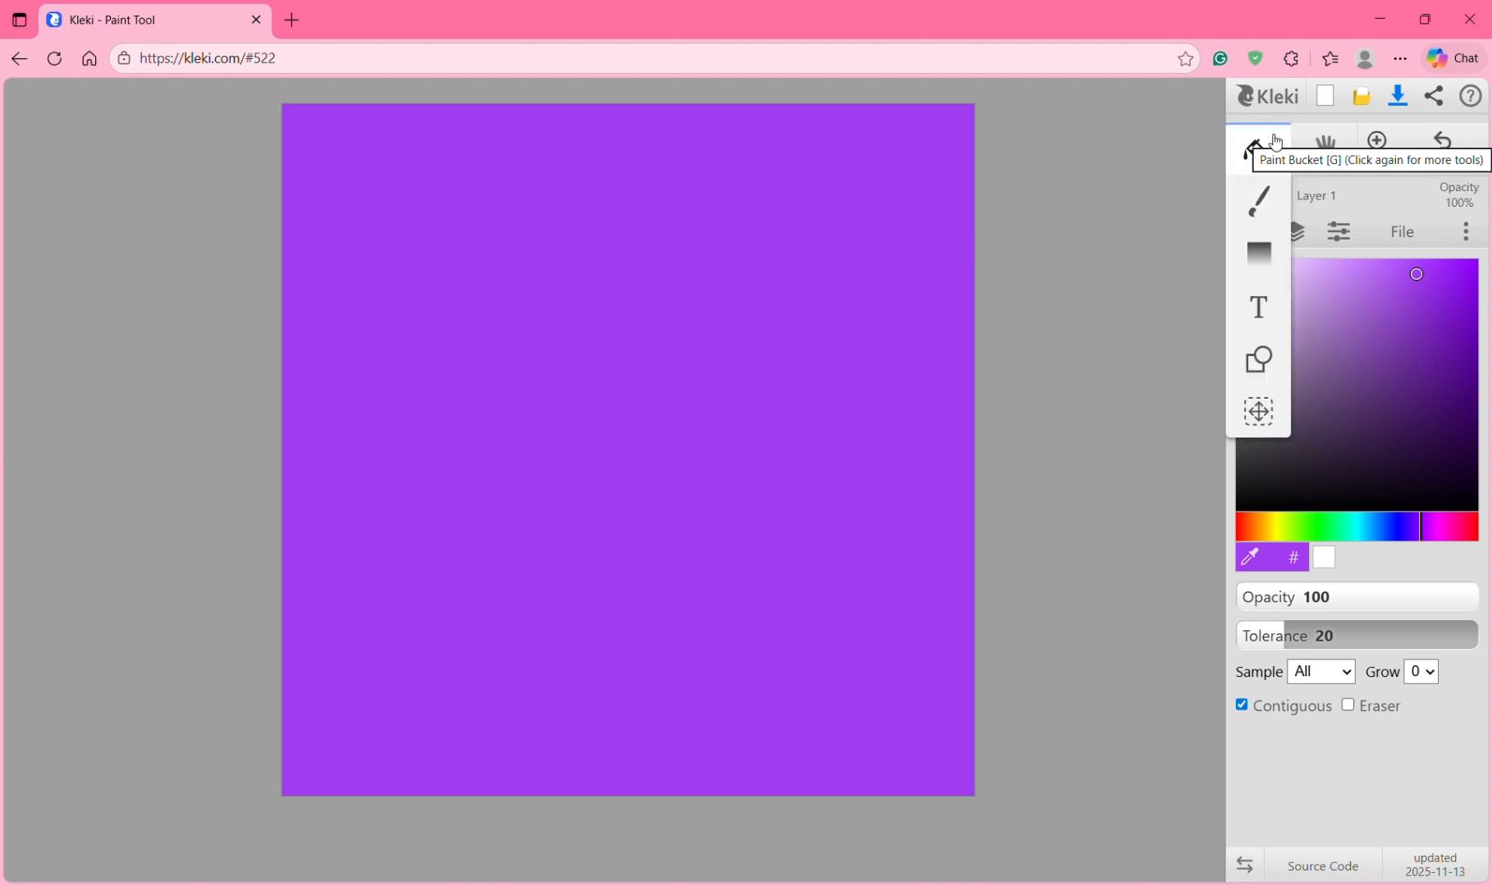
pyautogui.click(1264, 199)
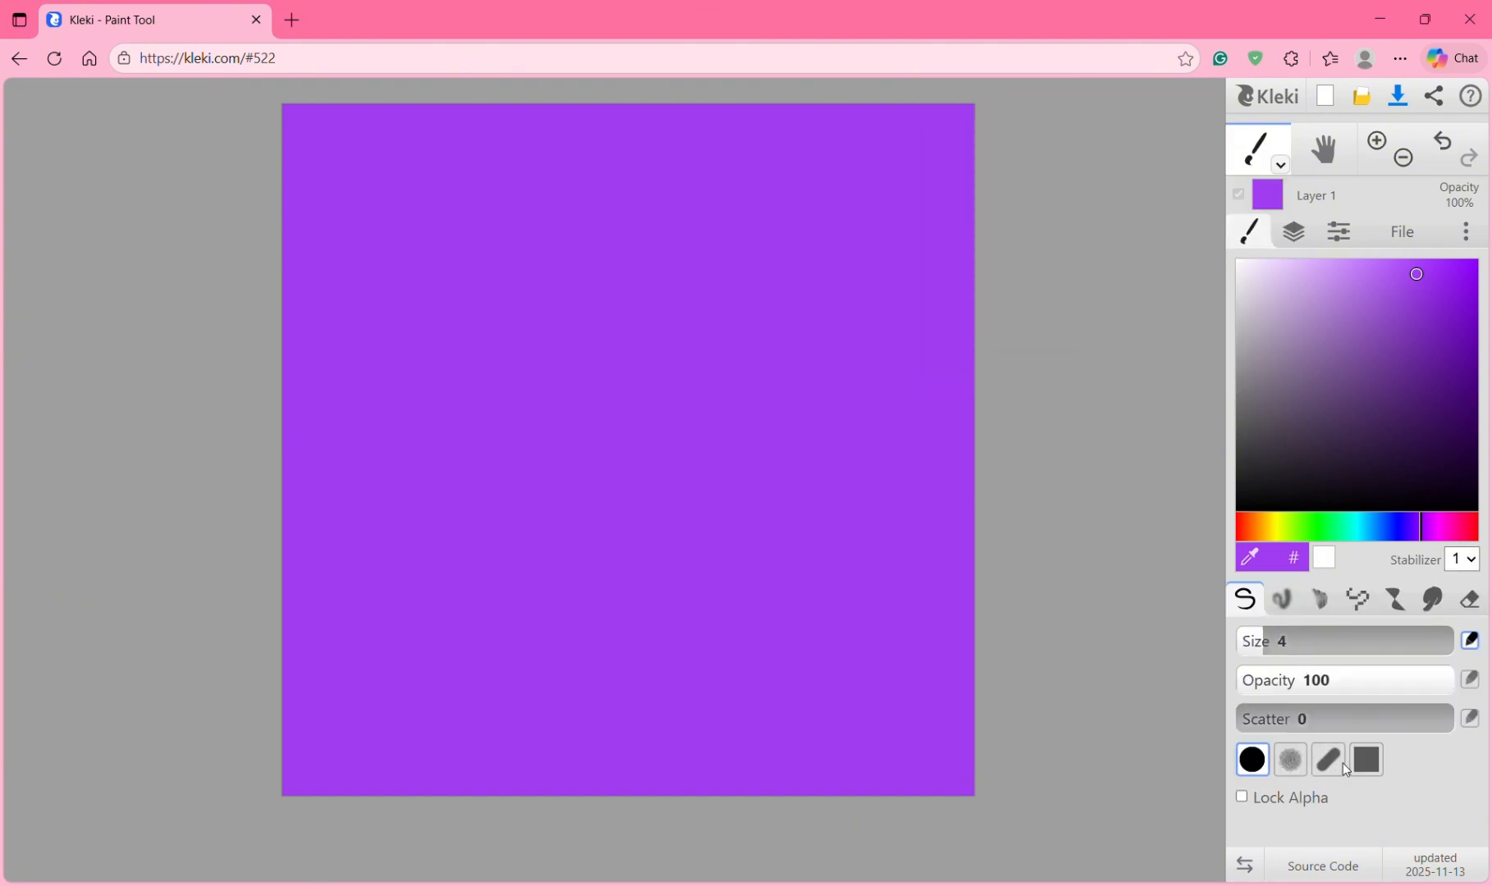
pyautogui.click(1328, 760)
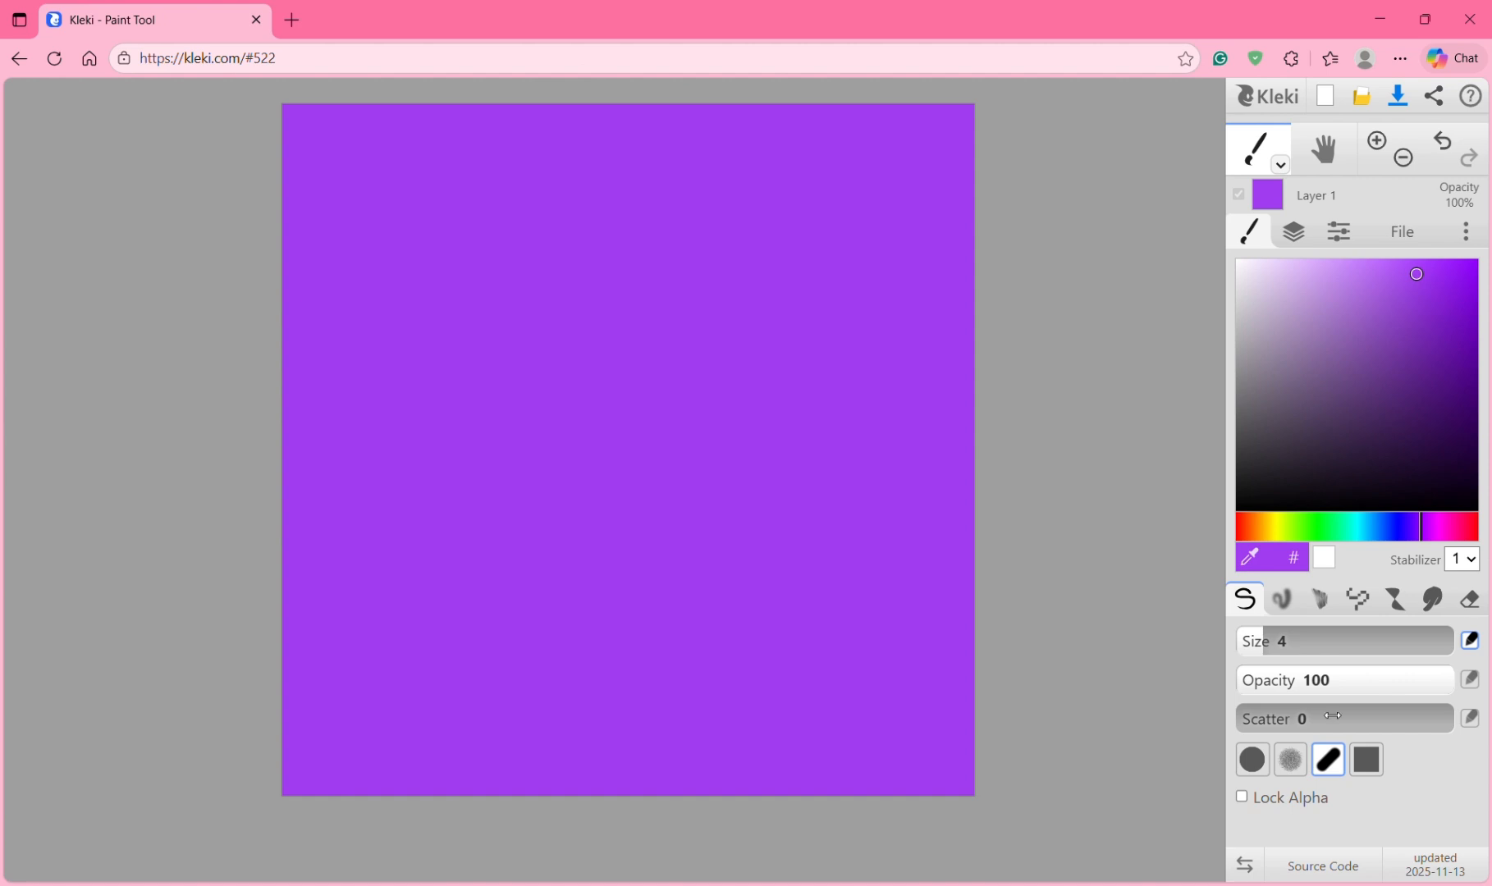
pyautogui.click(1335, 640)
pyautogui.moveTo(1400, 641); pyautogui.dragTo(1423, 642)
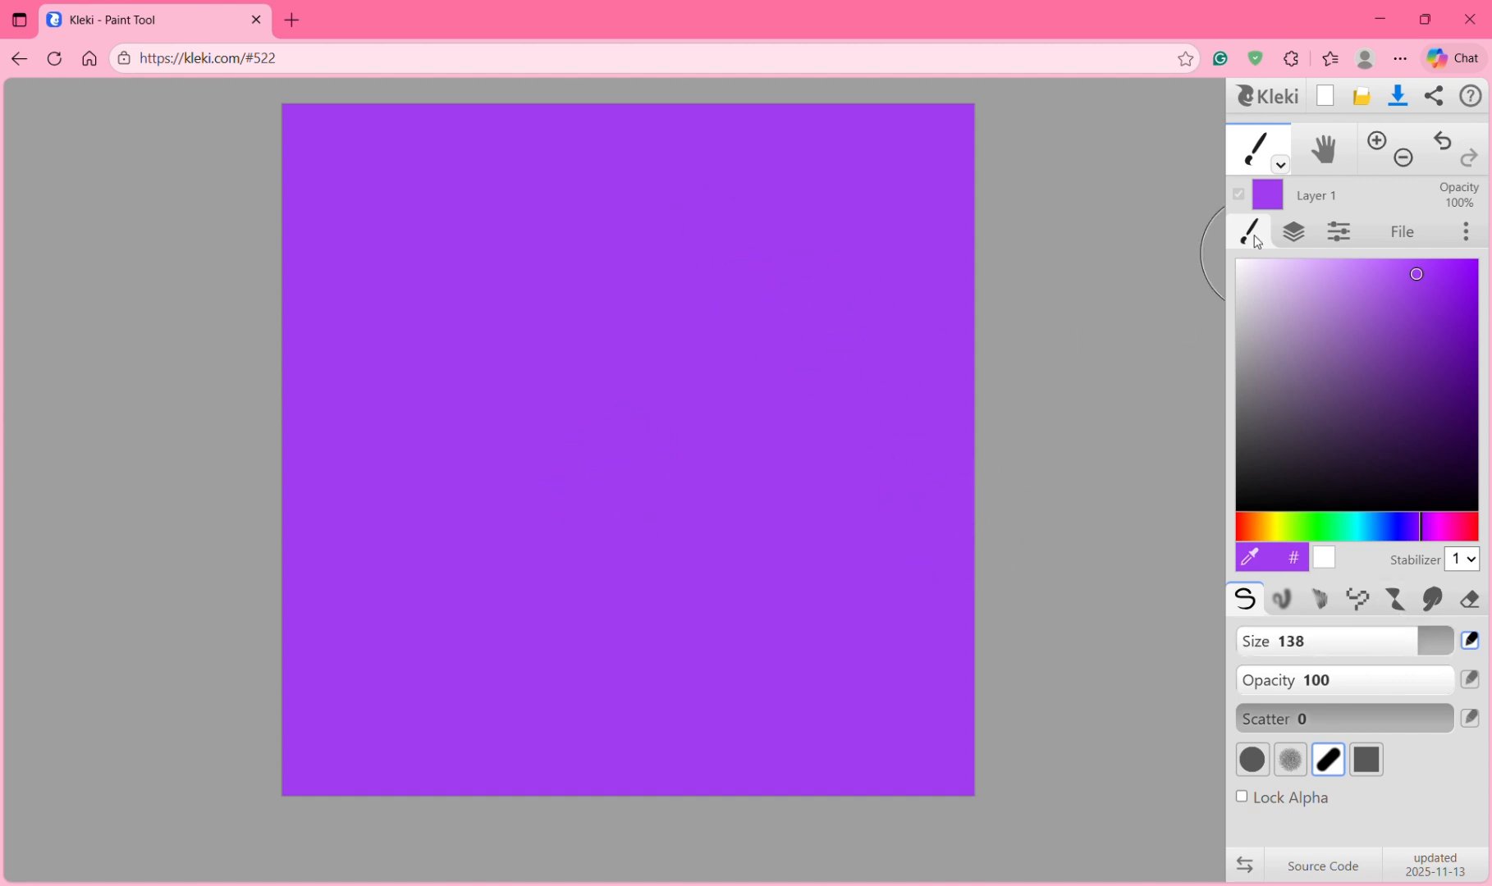
pyautogui.click(1350, 529)
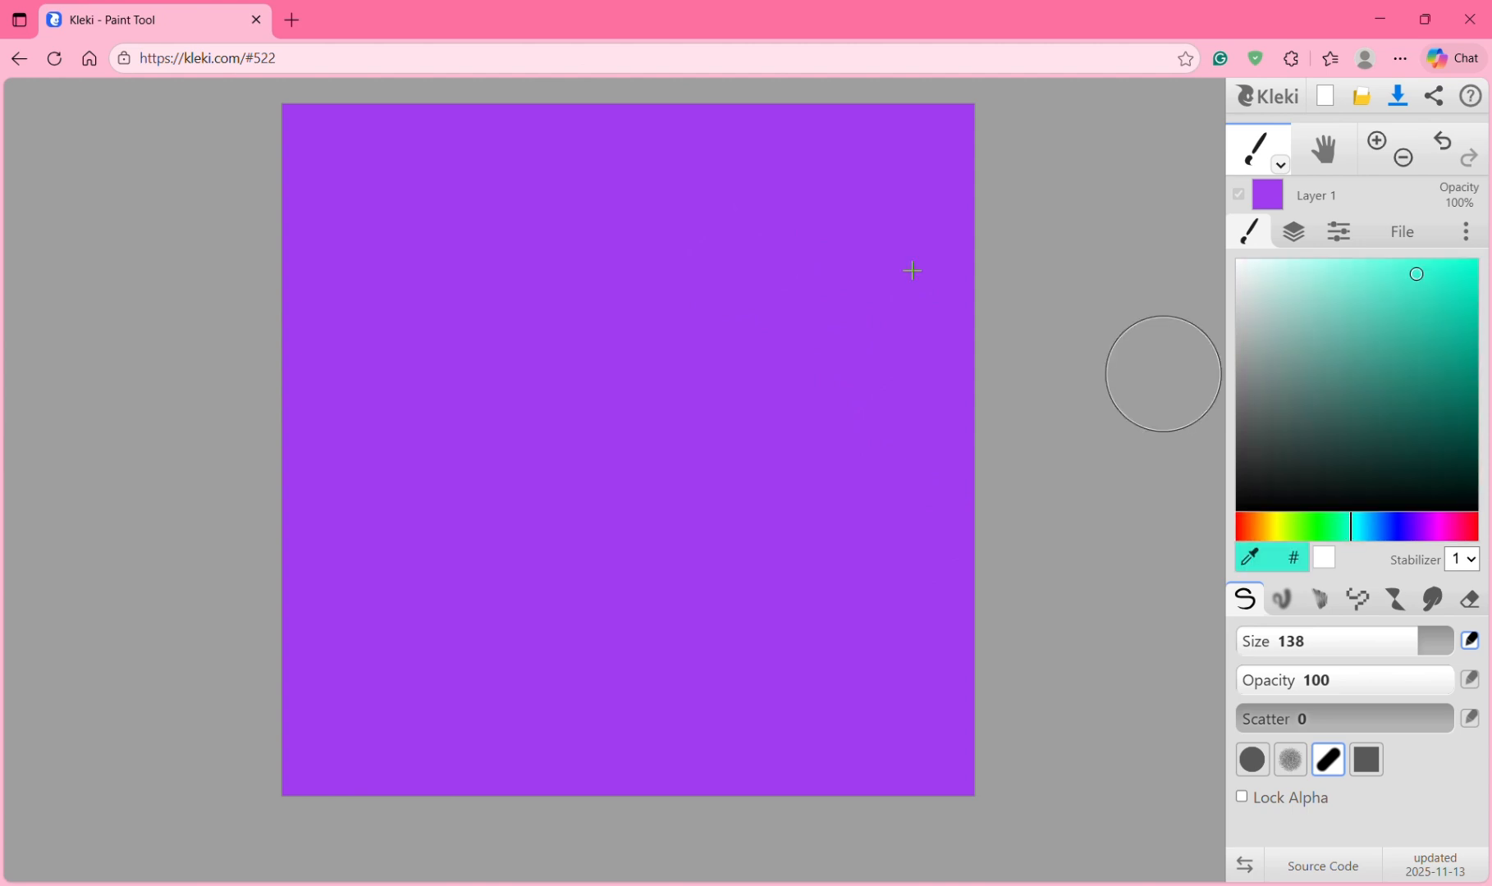
pyautogui.moveTo(701, 128)
pyautogui.mouseDown()
pyautogui.moveTo(992, 556)
pyautogui.moveTo(882, 67)
pyautogui.moveTo(649, 37)
pyautogui.moveTo(531, 46)
pyautogui.moveTo(1079, 786)
pyautogui.mouseUp()
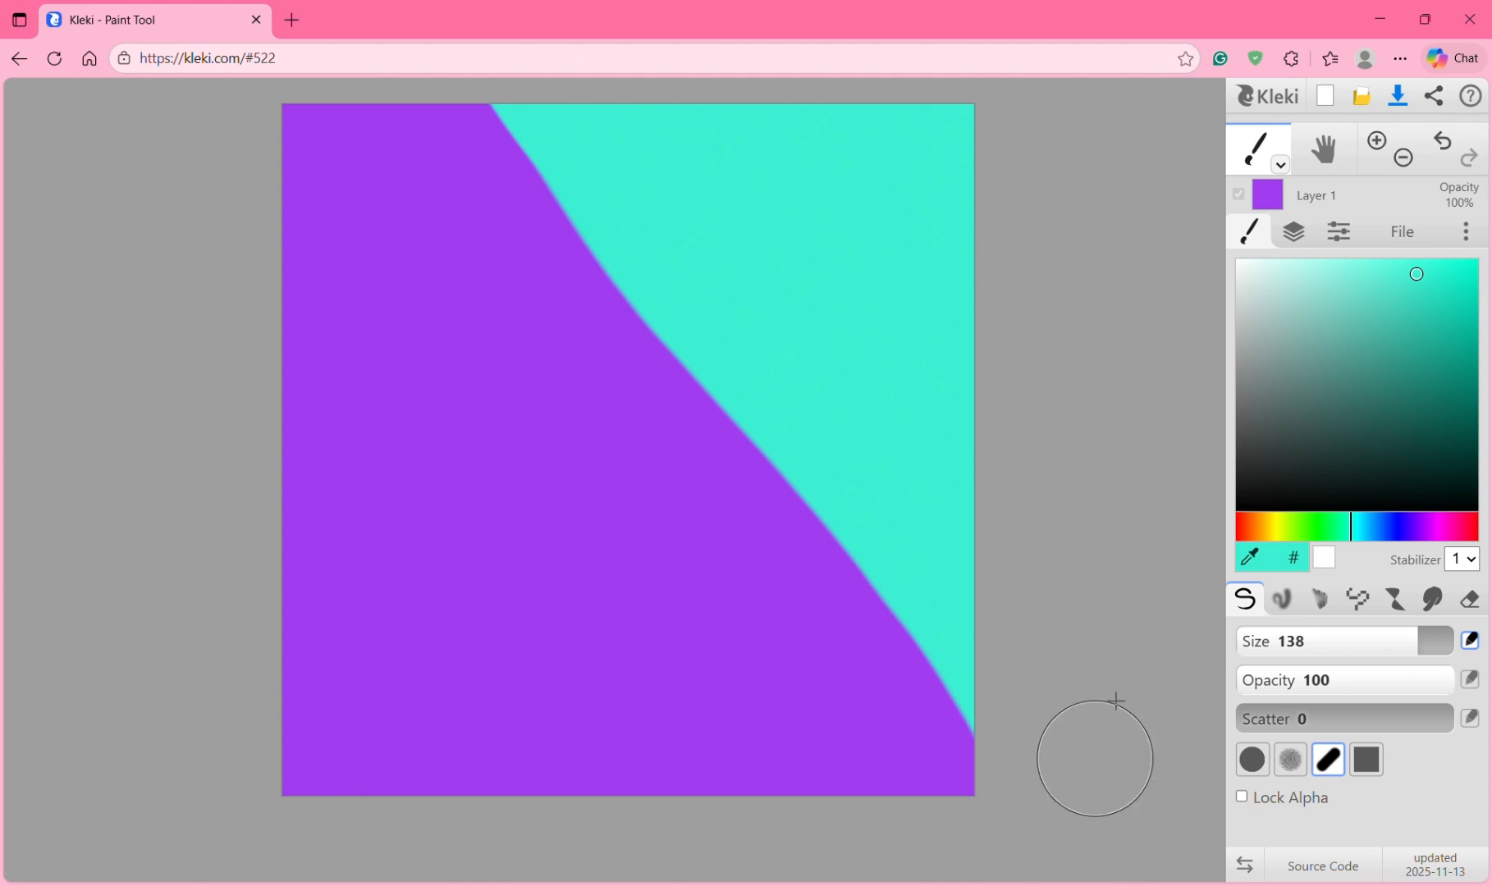
# Step: Undo the cyan stroke and switch to the Gradient tool
pyautogui.click(1444, 137)
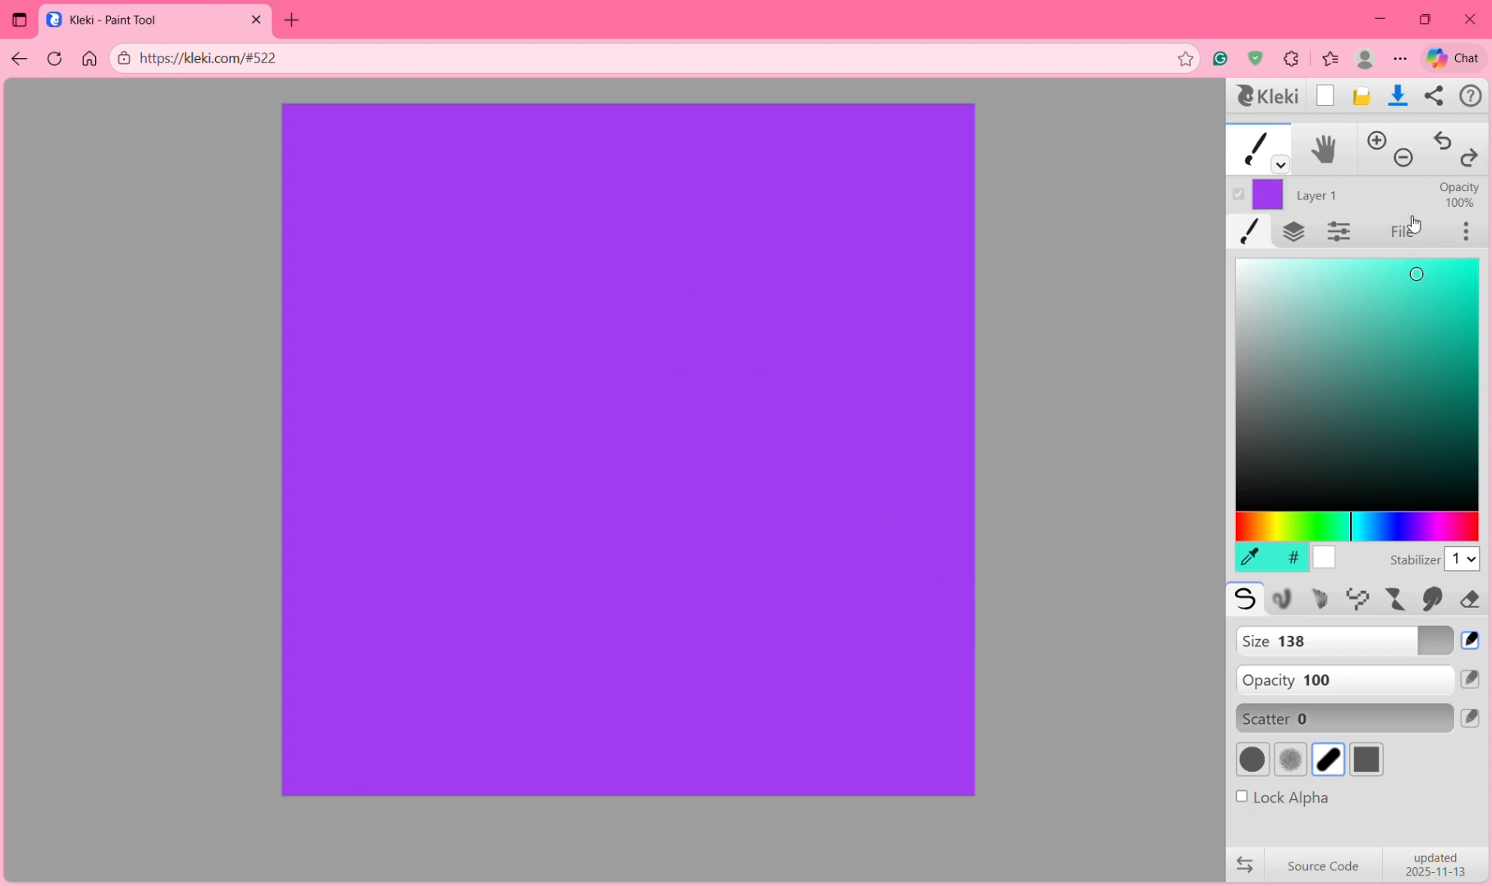
pyautogui.click(1277, 168)
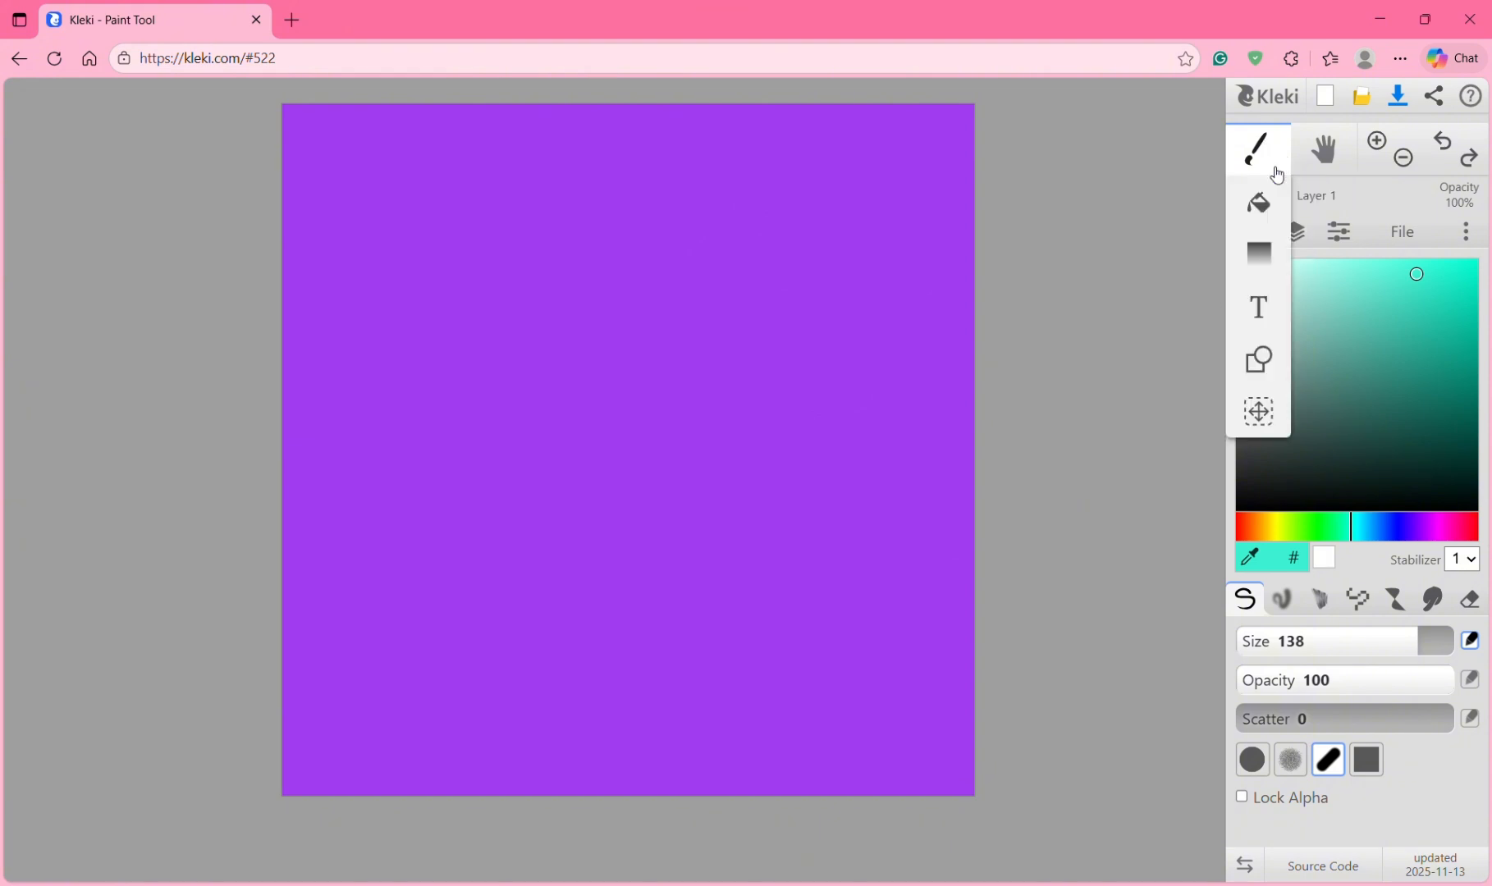
pyautogui.click(1258, 252)
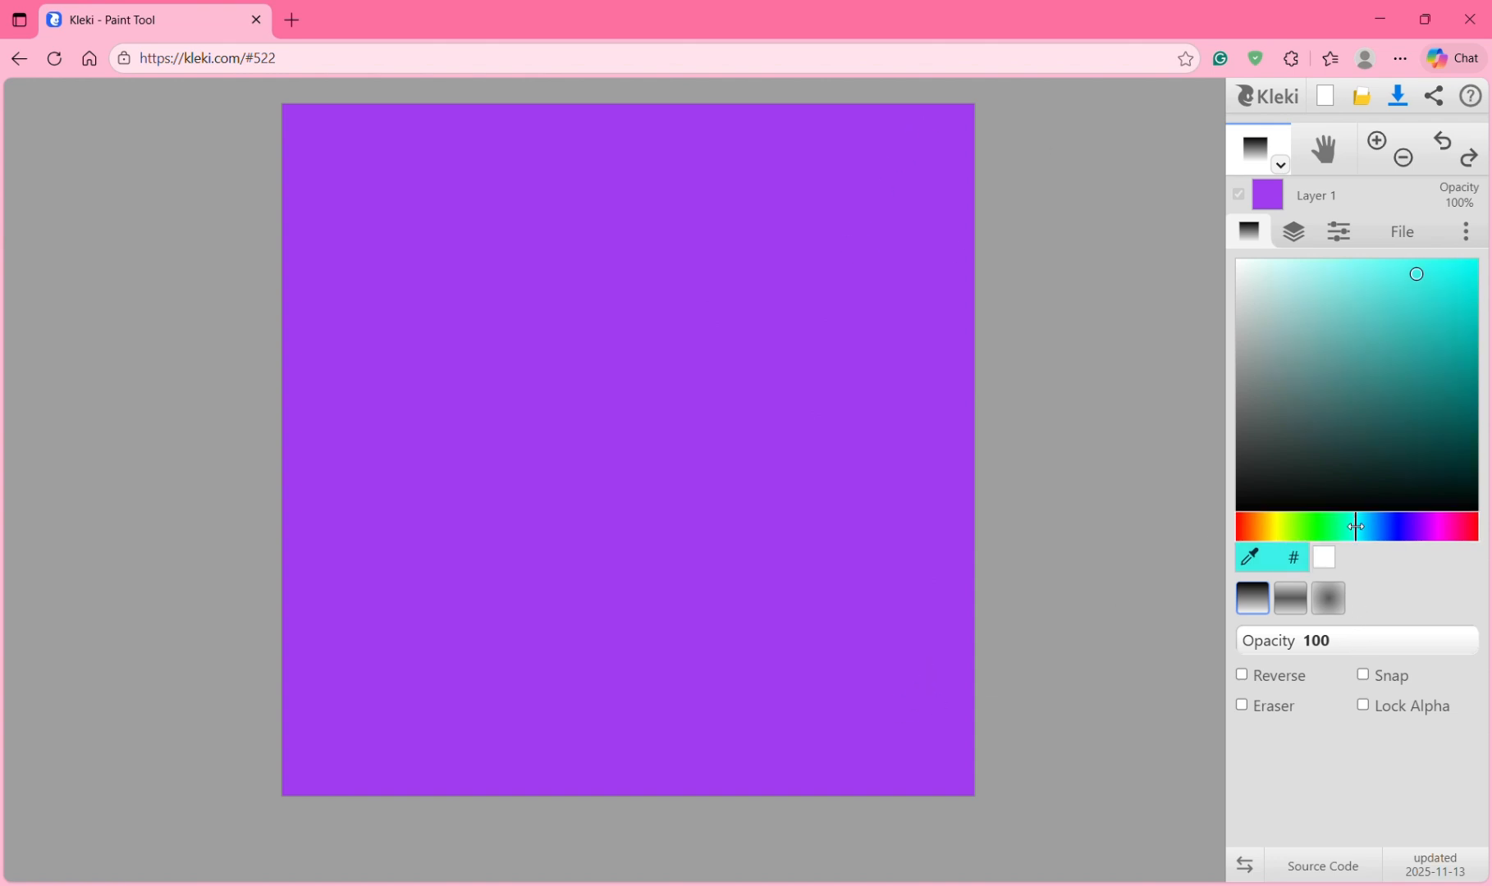
# Step: Set the gradient colour to a bright yellow after trying shades of blue
pyautogui.click(1396, 535)
pyautogui.moveTo(1395, 535); pyautogui.dragTo(1375, 535)
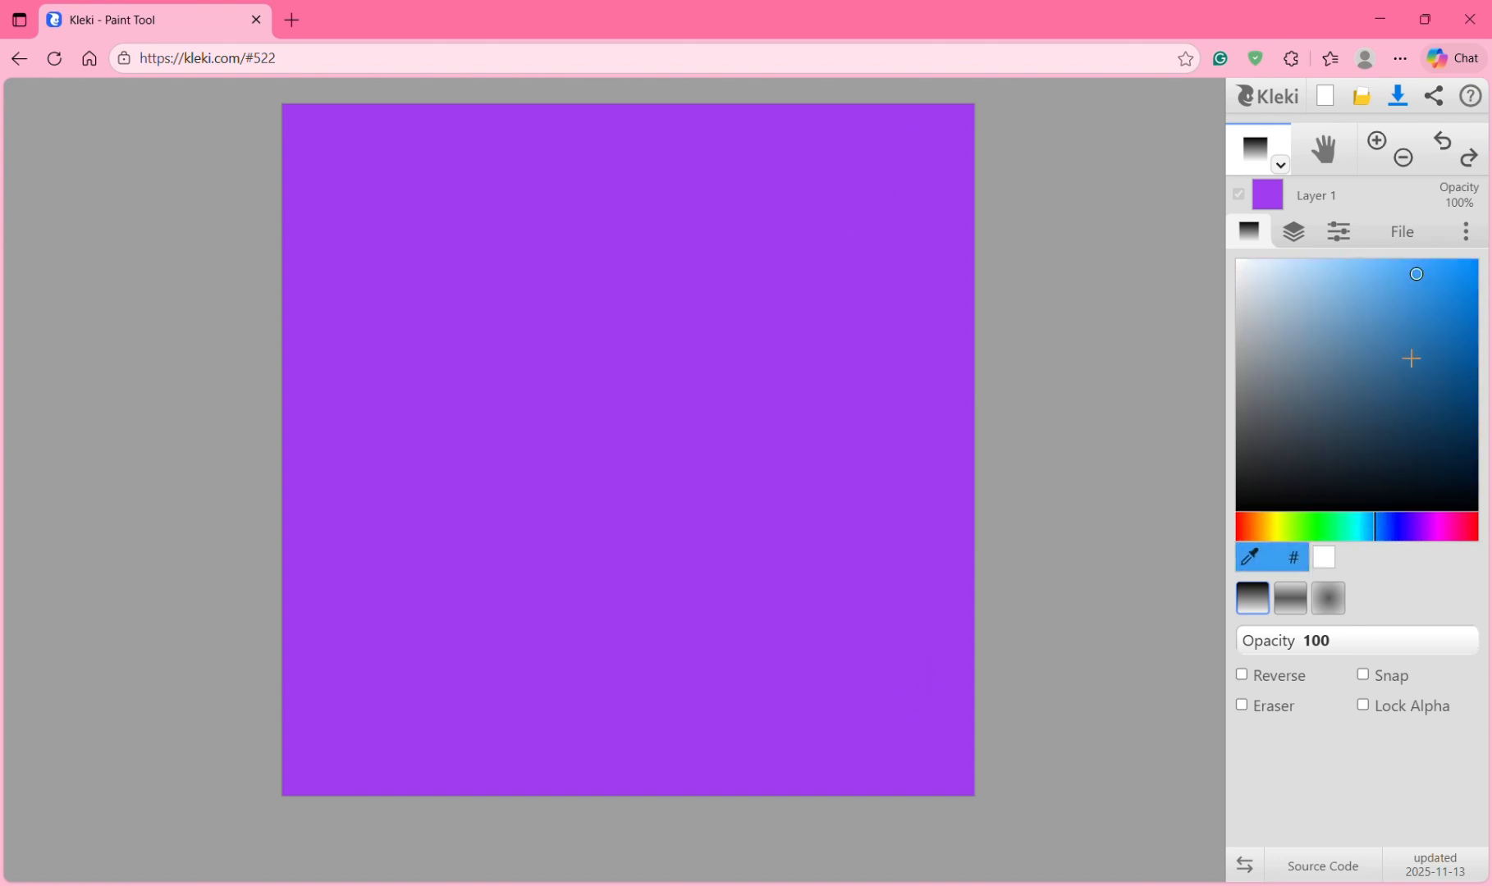
pyautogui.click(1449, 279)
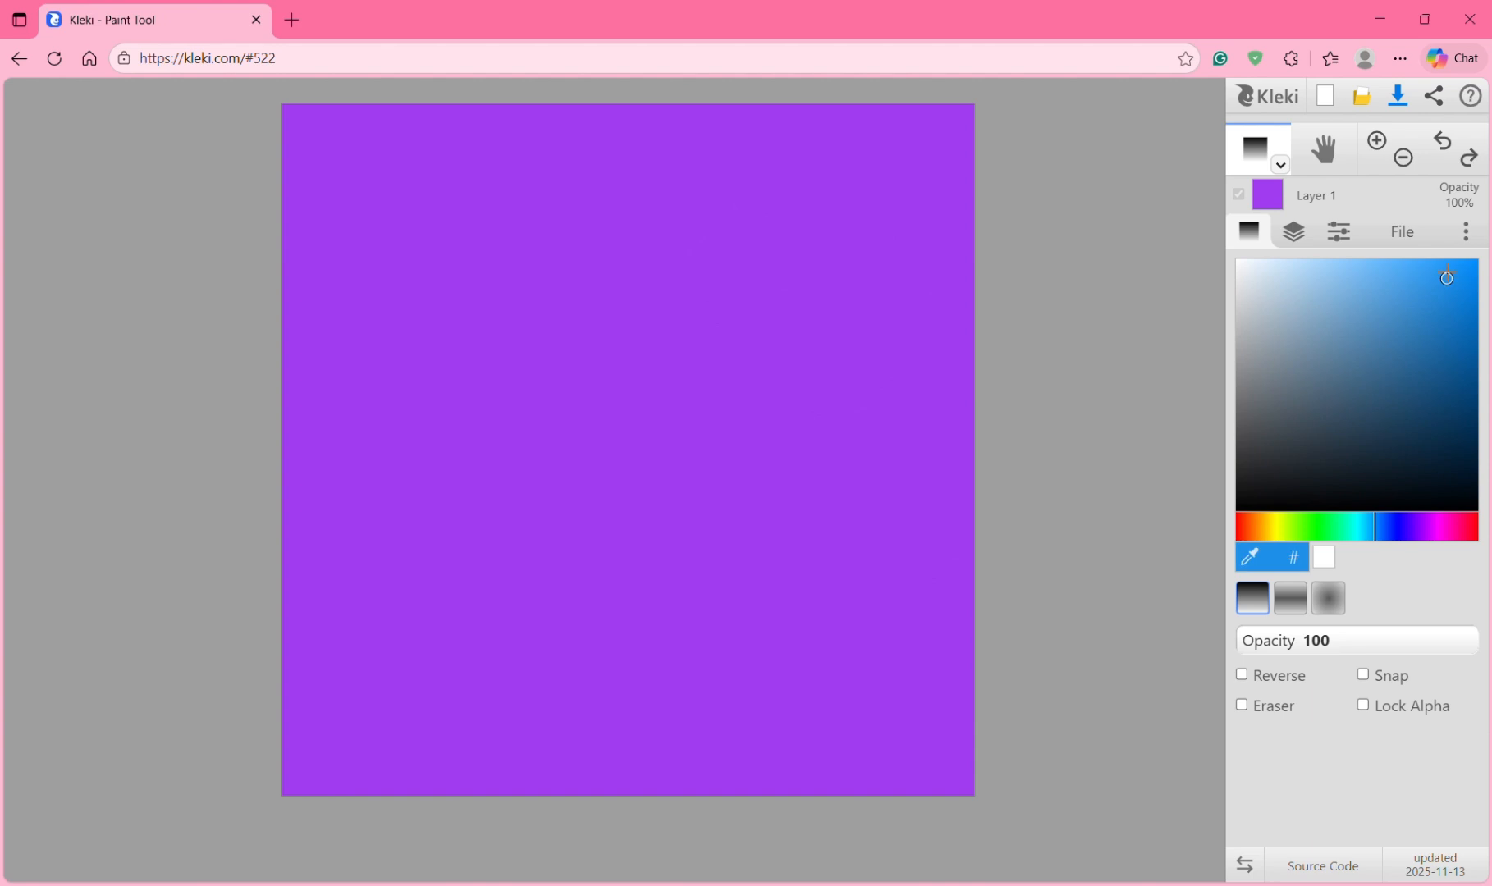
pyautogui.click(1382, 526)
pyautogui.click(1272, 526)
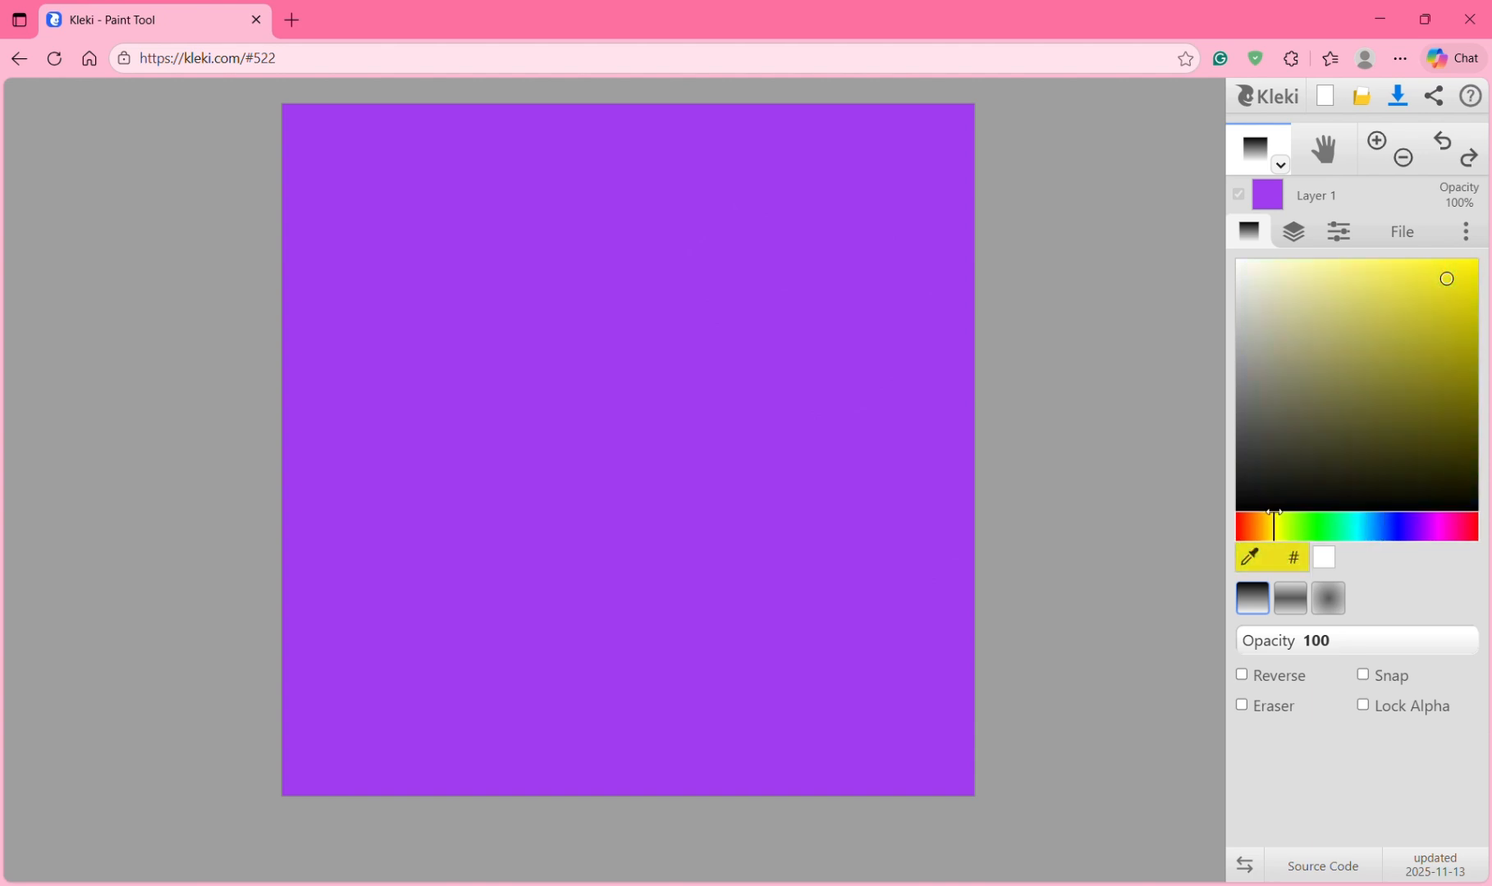
pyautogui.click(1459, 265)
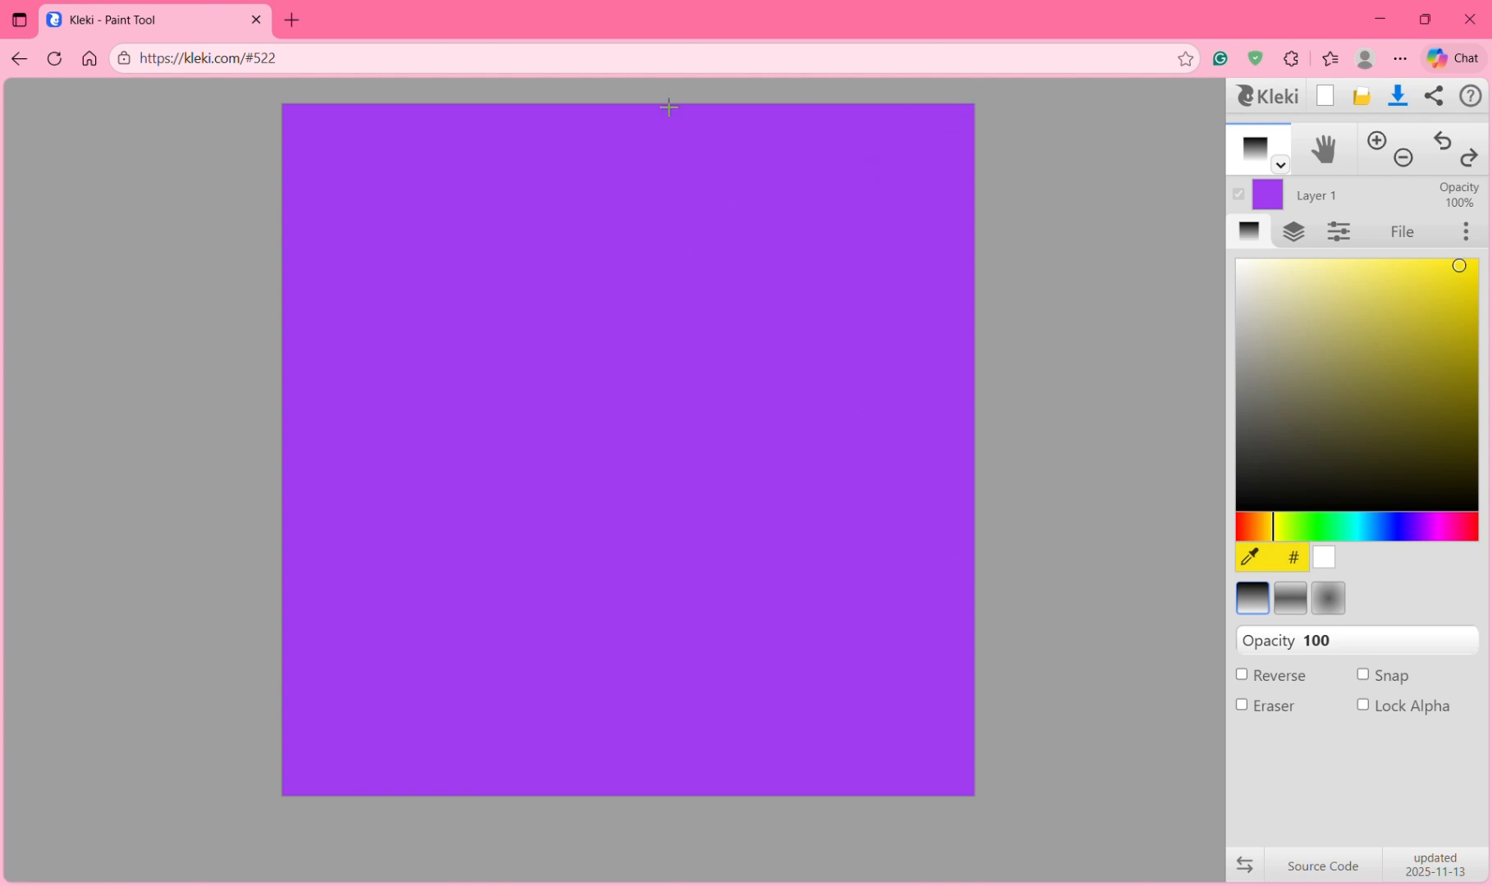
# Step: Drag a yellow linear gradient down from the top, then a blue one up from the bottom
pyautogui.moveTo(676, 104); pyautogui.dragTo(670, 577)
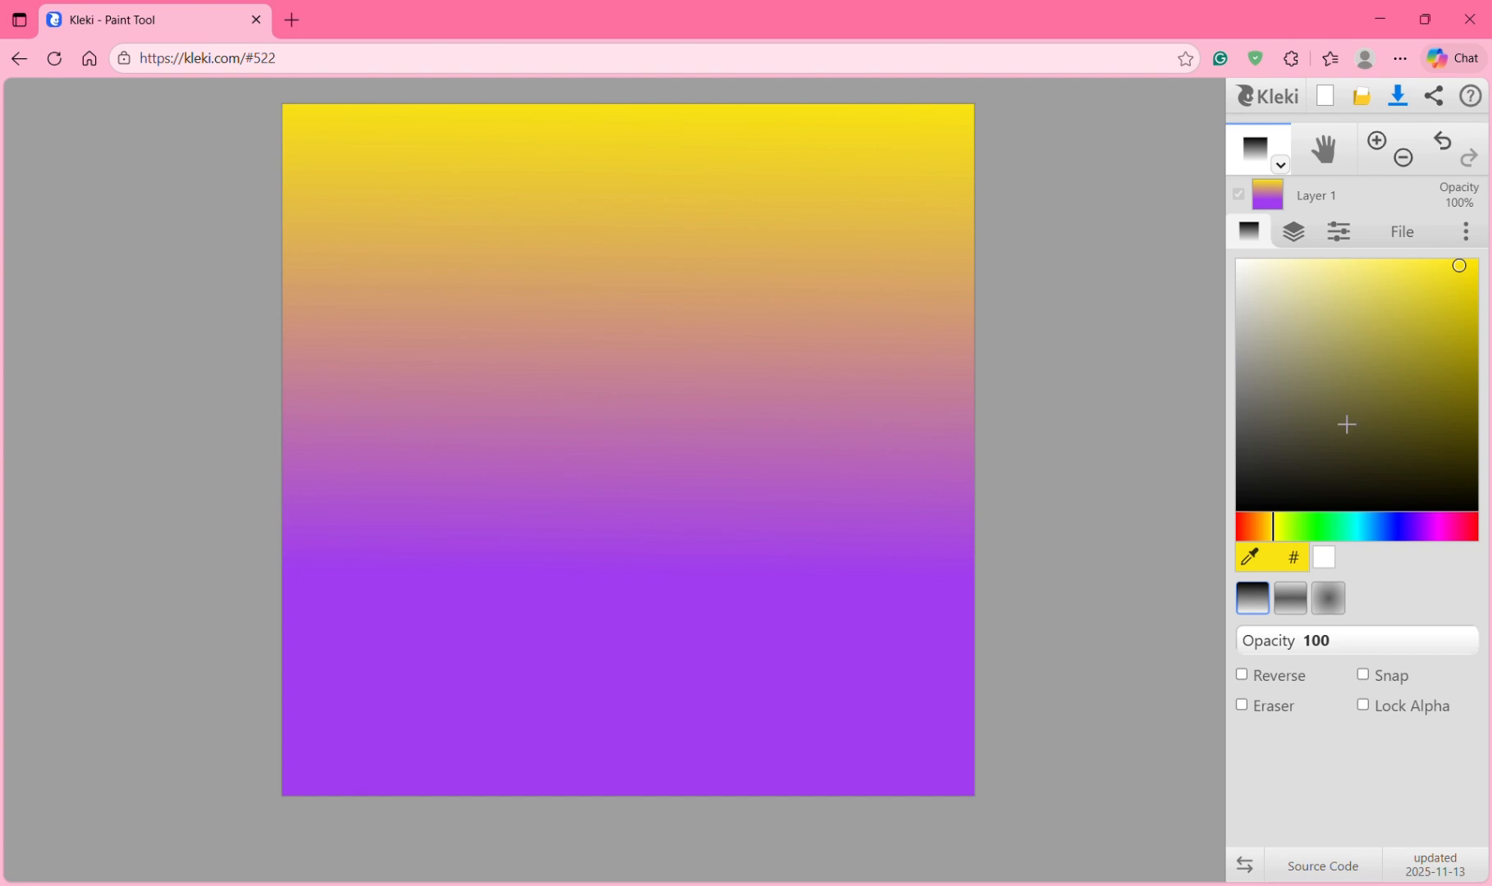
pyautogui.click(1255, 536)
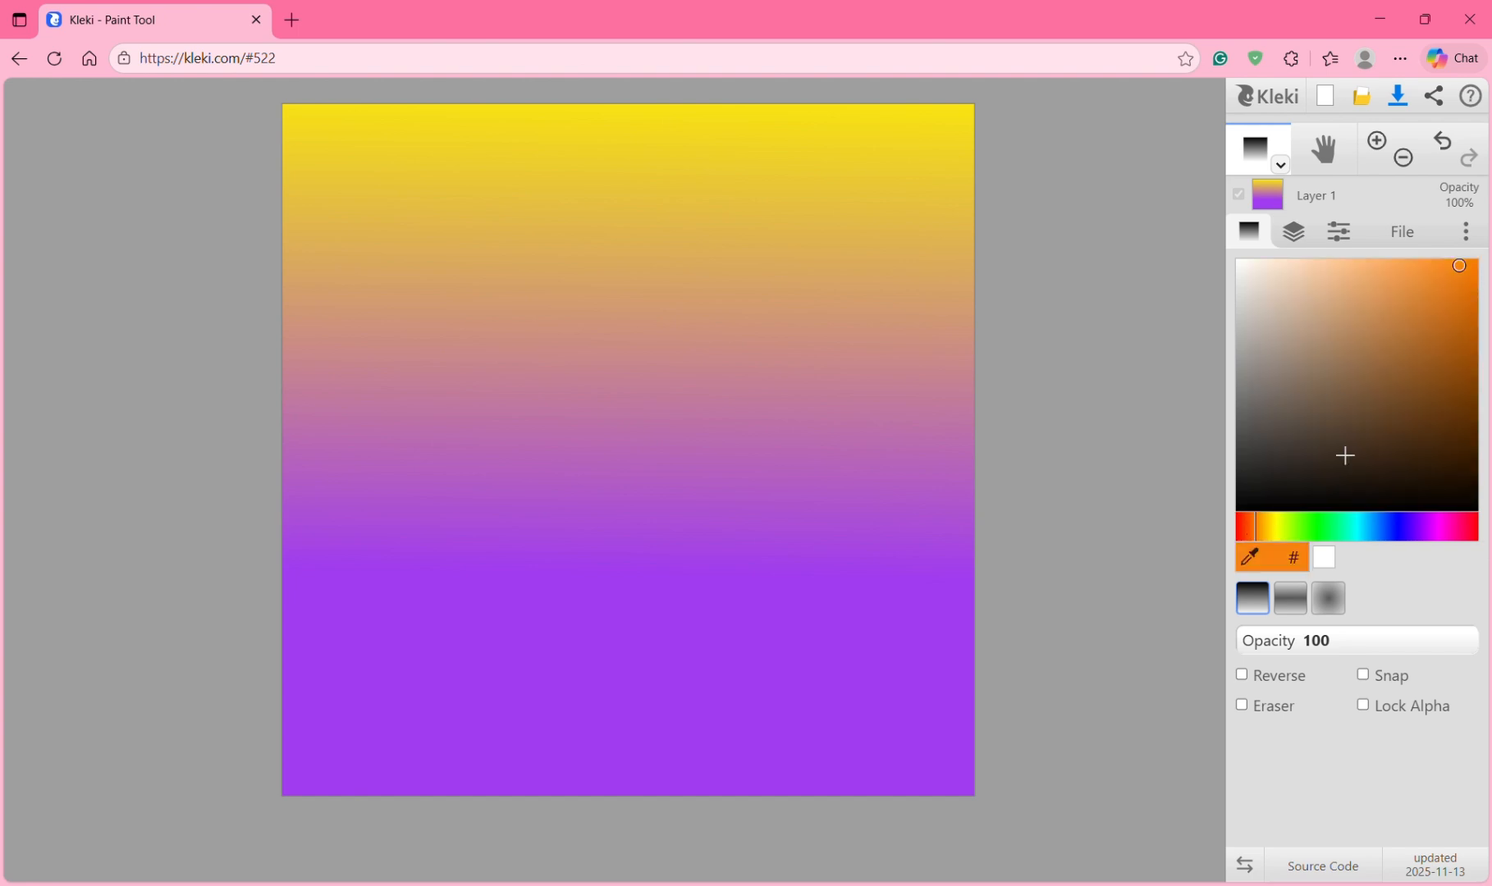
pyautogui.click(1392, 527)
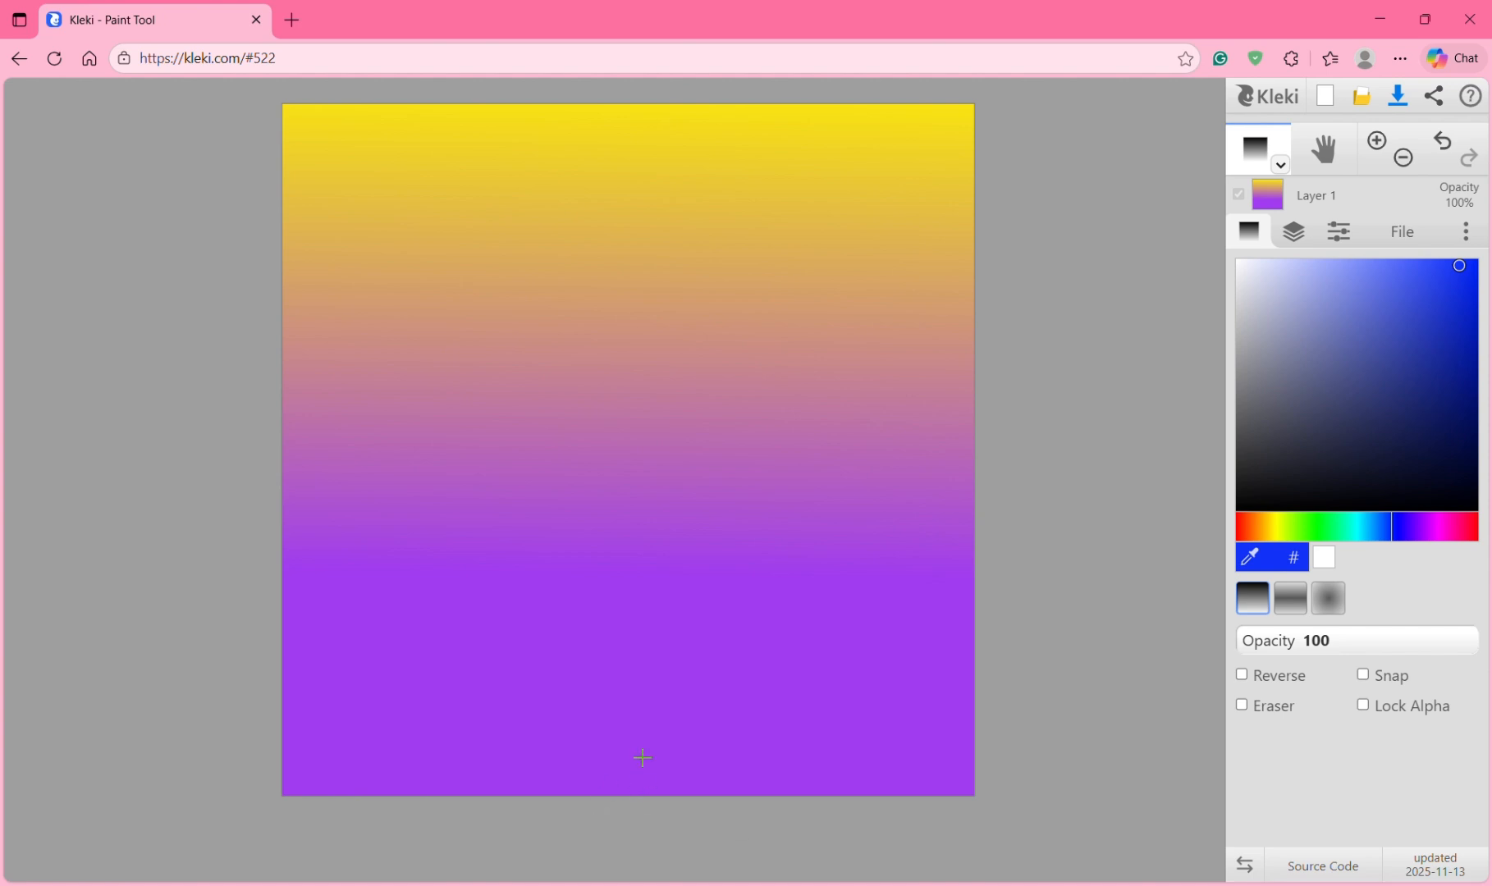
pyautogui.moveTo(637, 803); pyautogui.dragTo(640, 676)
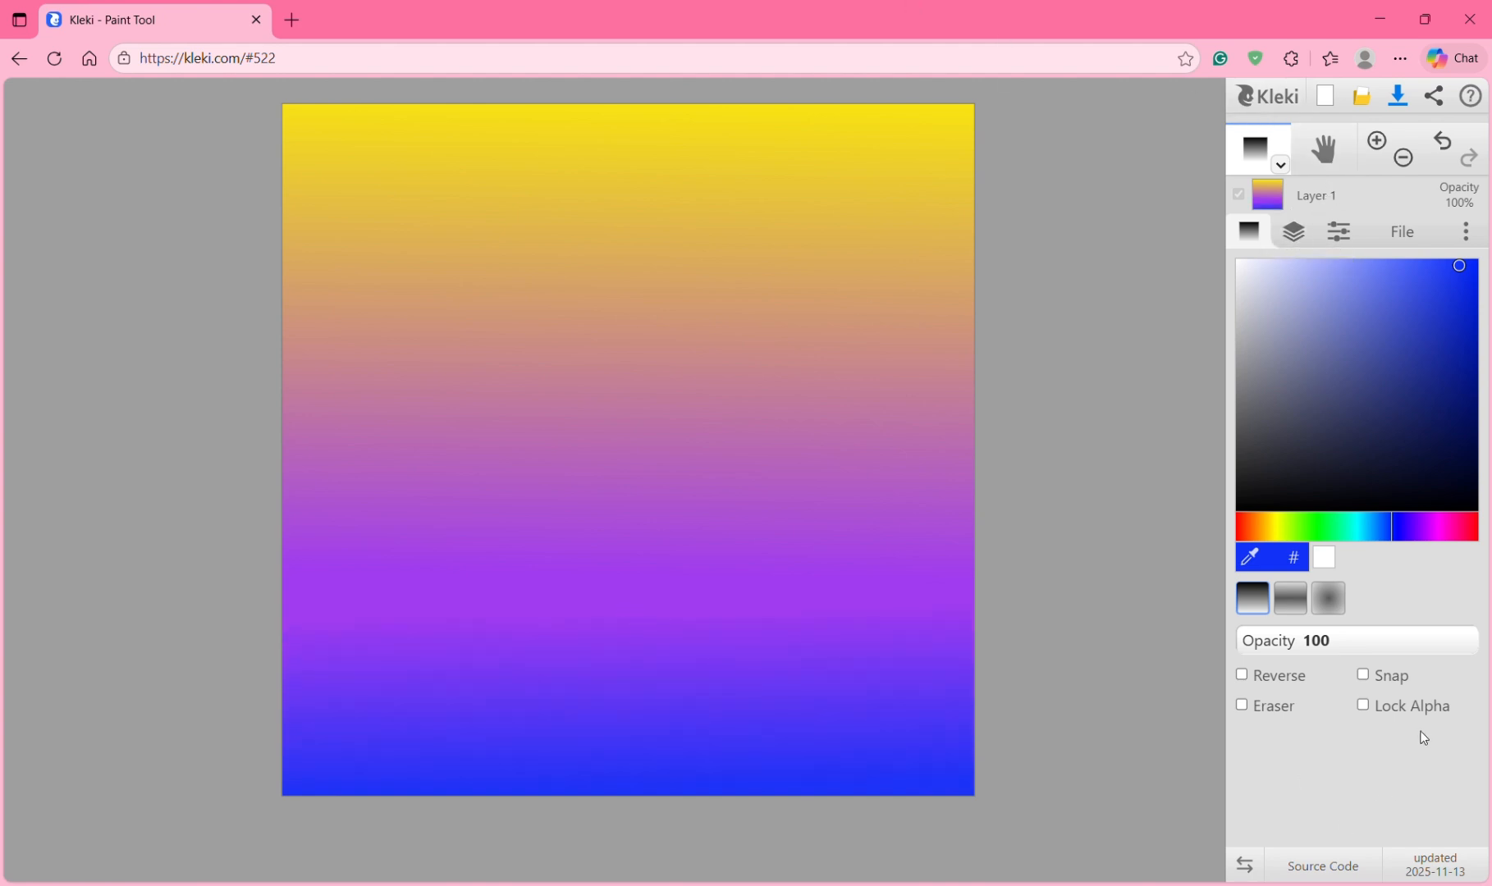
pyautogui.click(1304, 232)
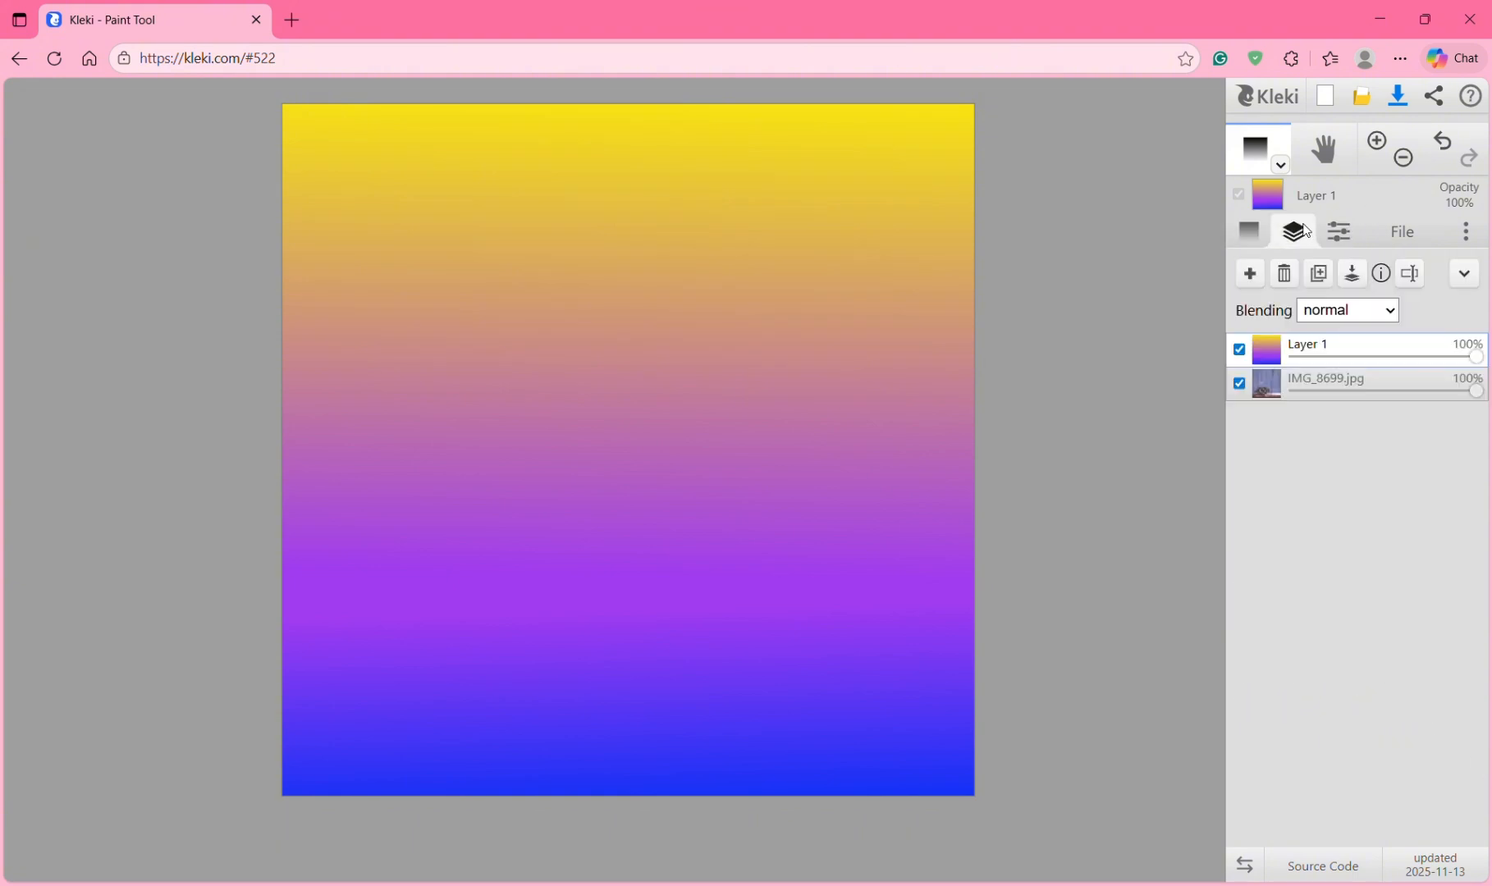
pyautogui.click(1249, 232)
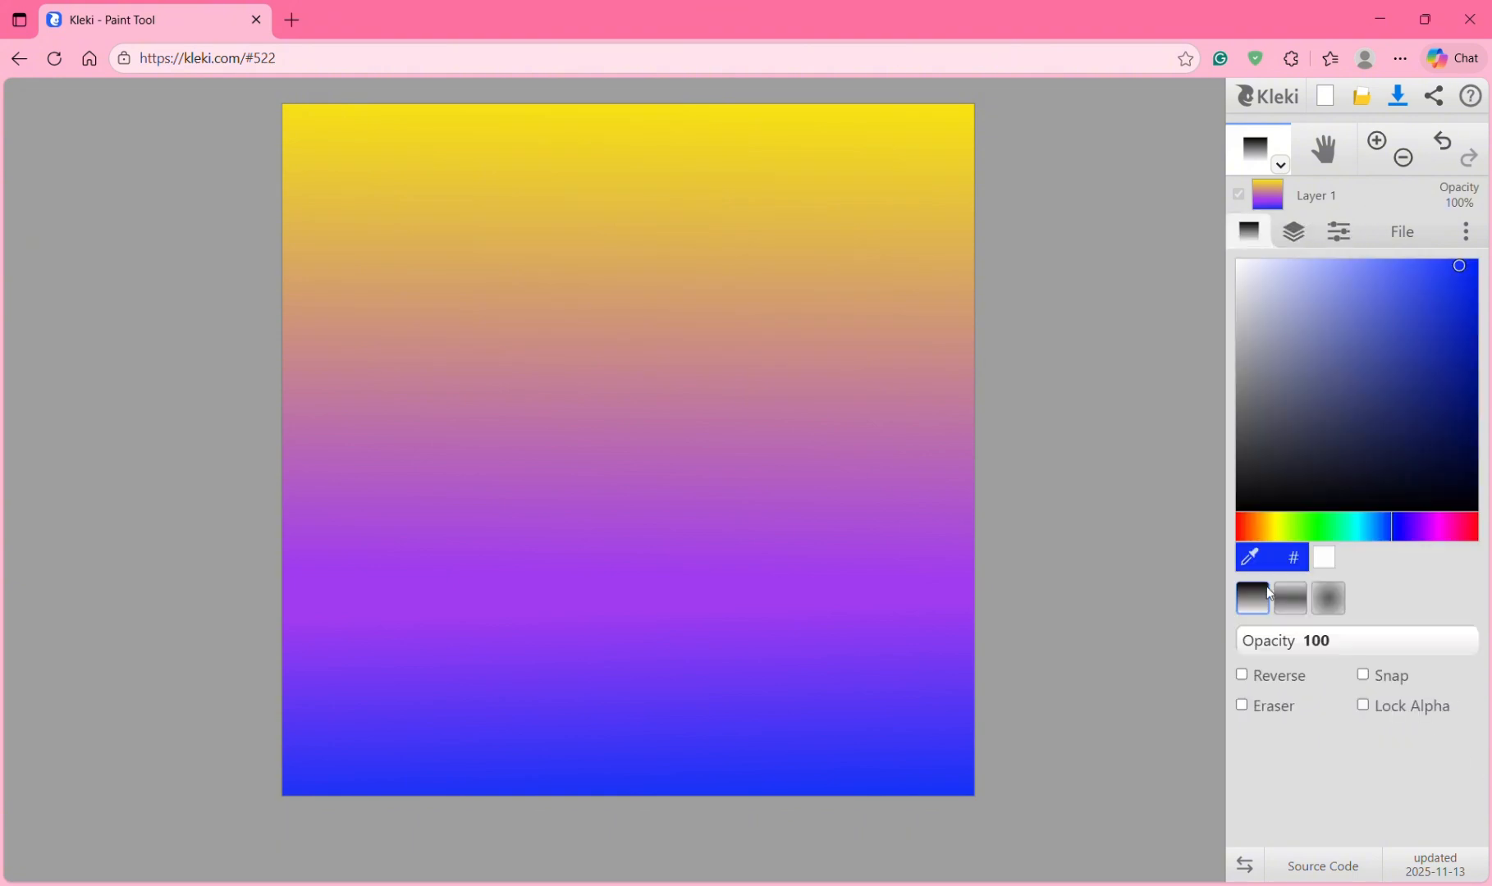
pyautogui.click(1328, 611)
pyautogui.moveTo(1346, 542); pyautogui.dragTo(1311, 529)
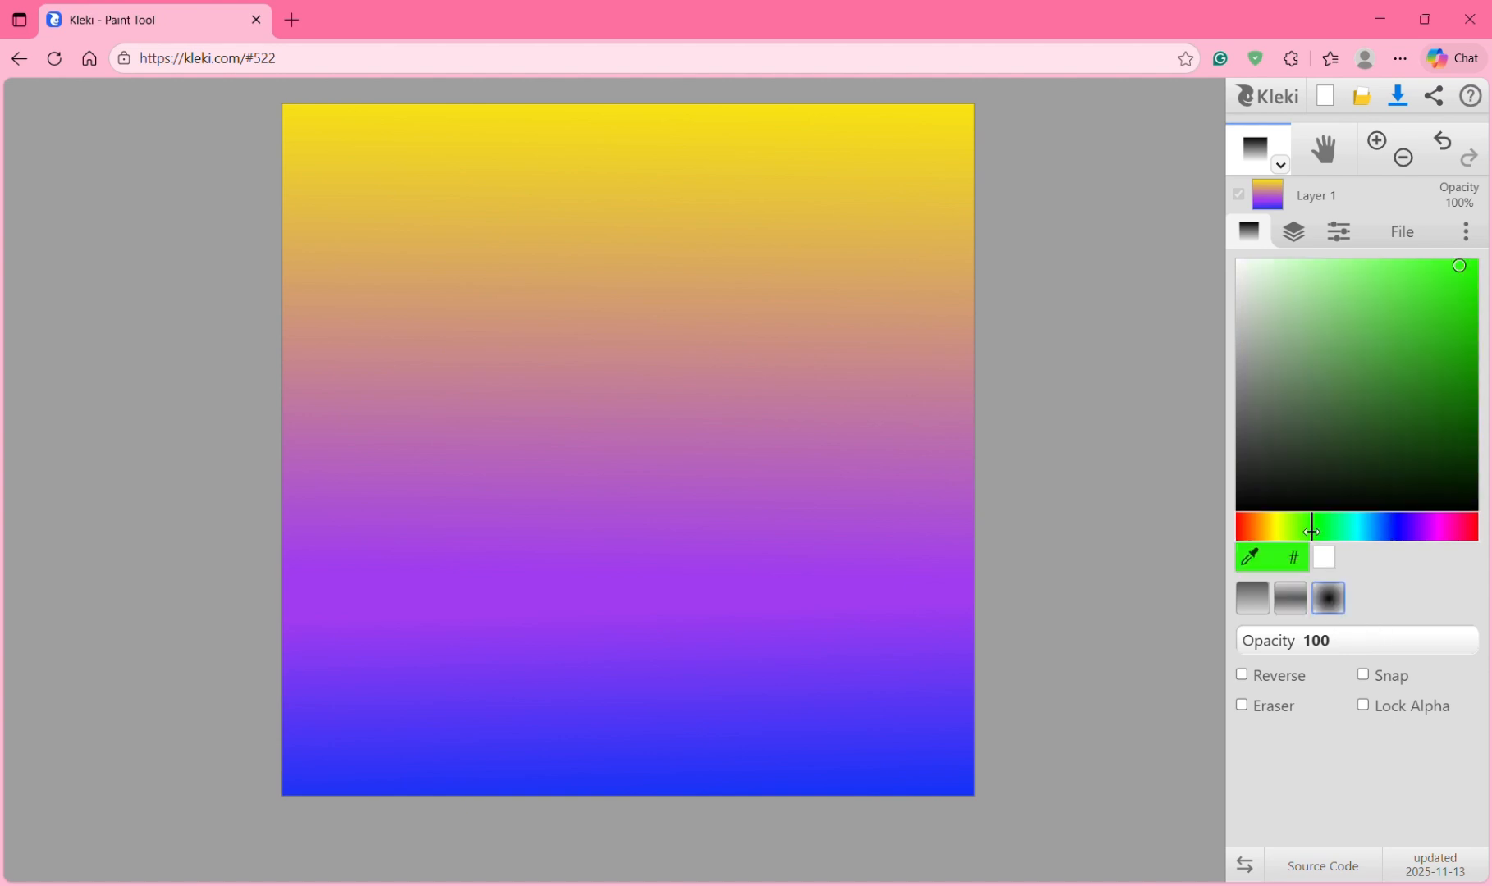
pyautogui.moveTo(618, 453); pyautogui.dragTo(777, 203)
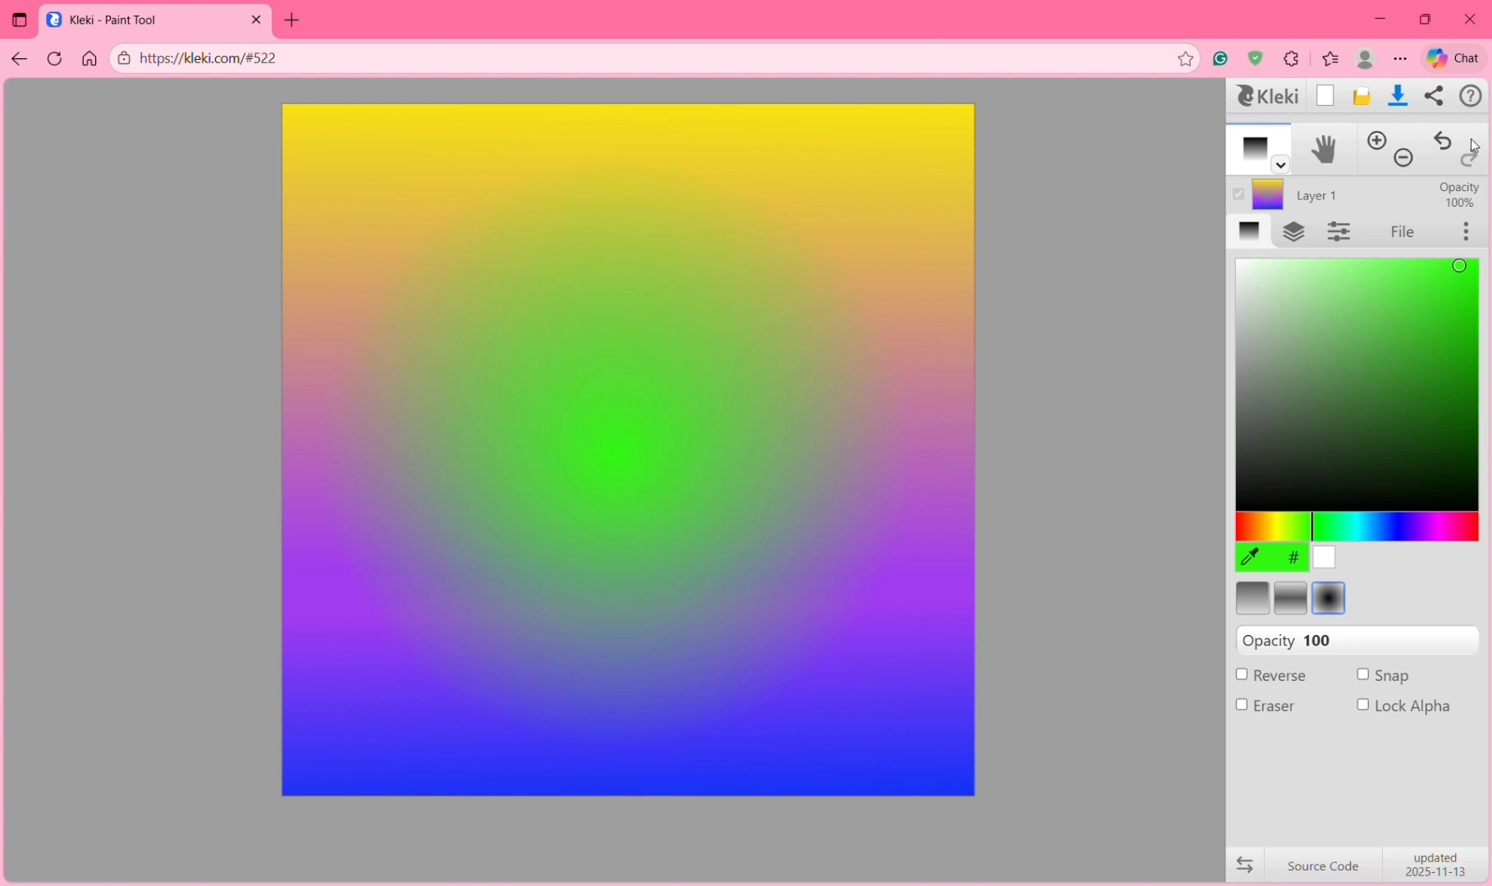
pyautogui.click(1443, 142)
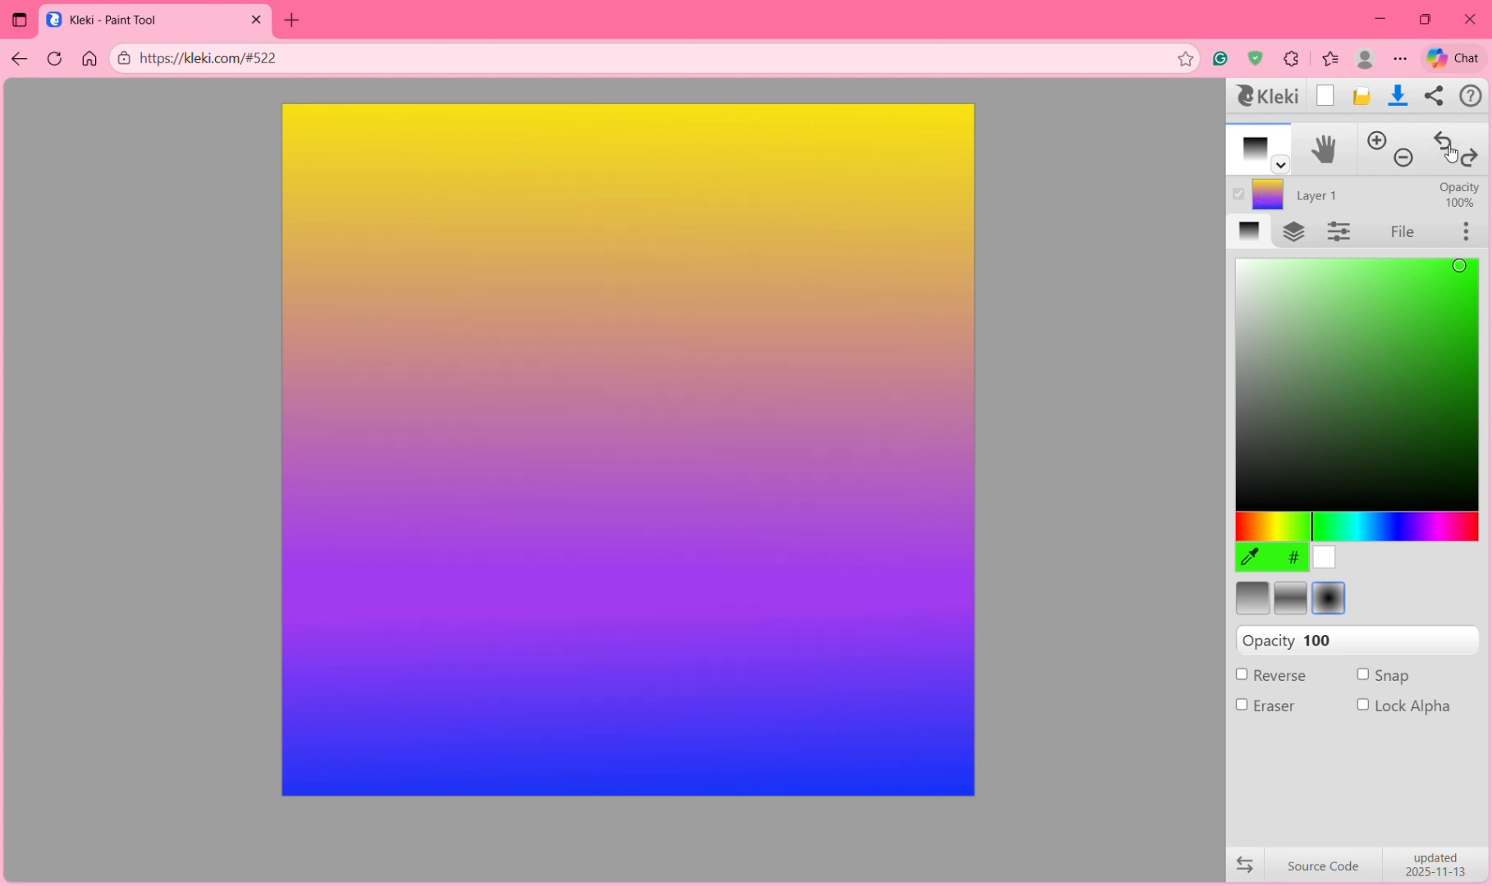
pyautogui.click(1309, 236)
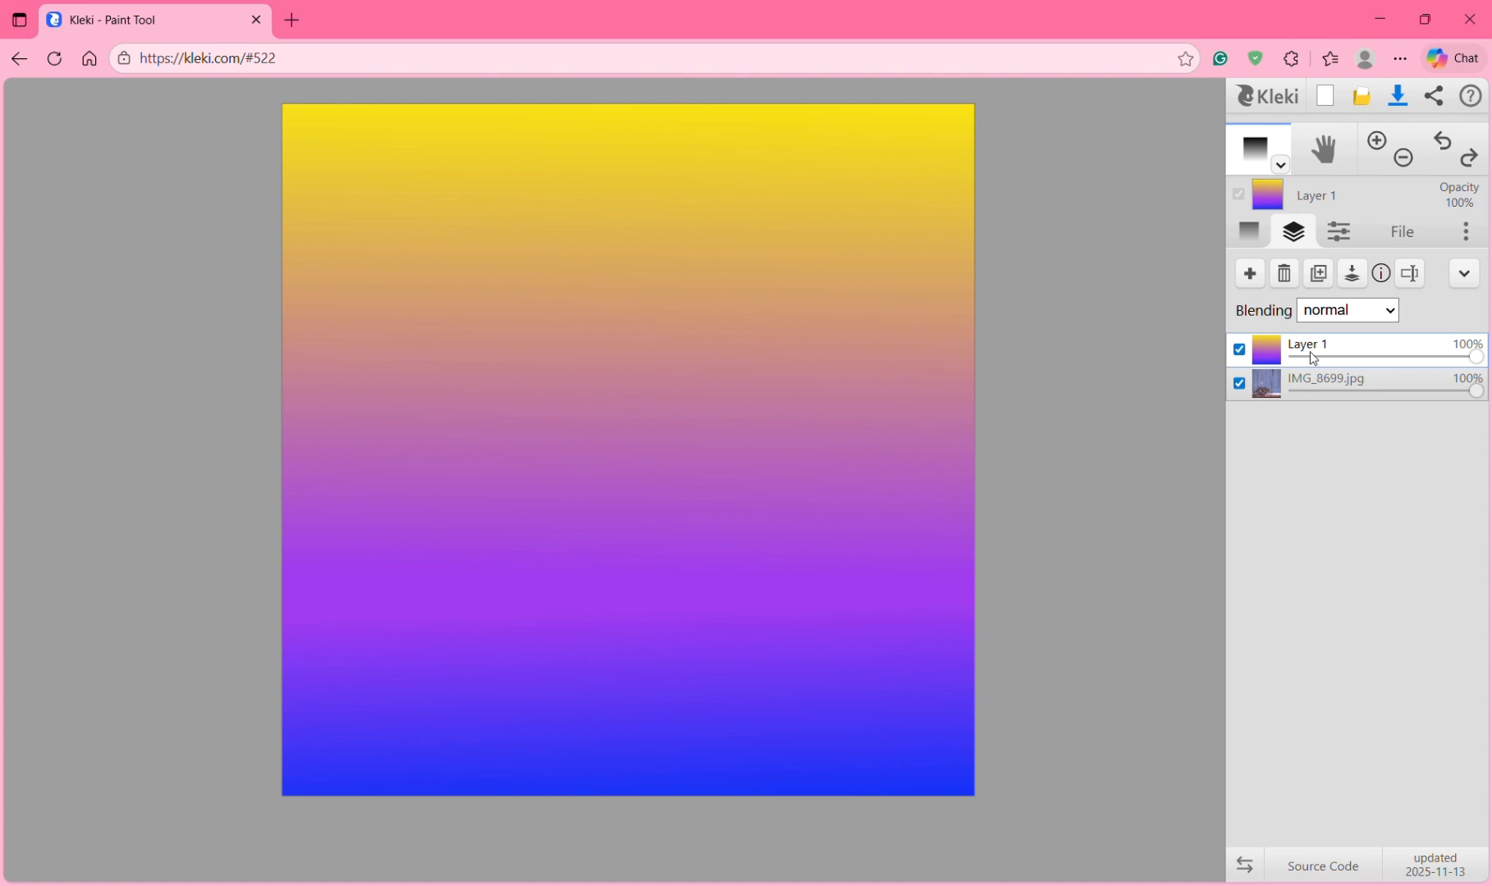
pyautogui.click(1285, 393)
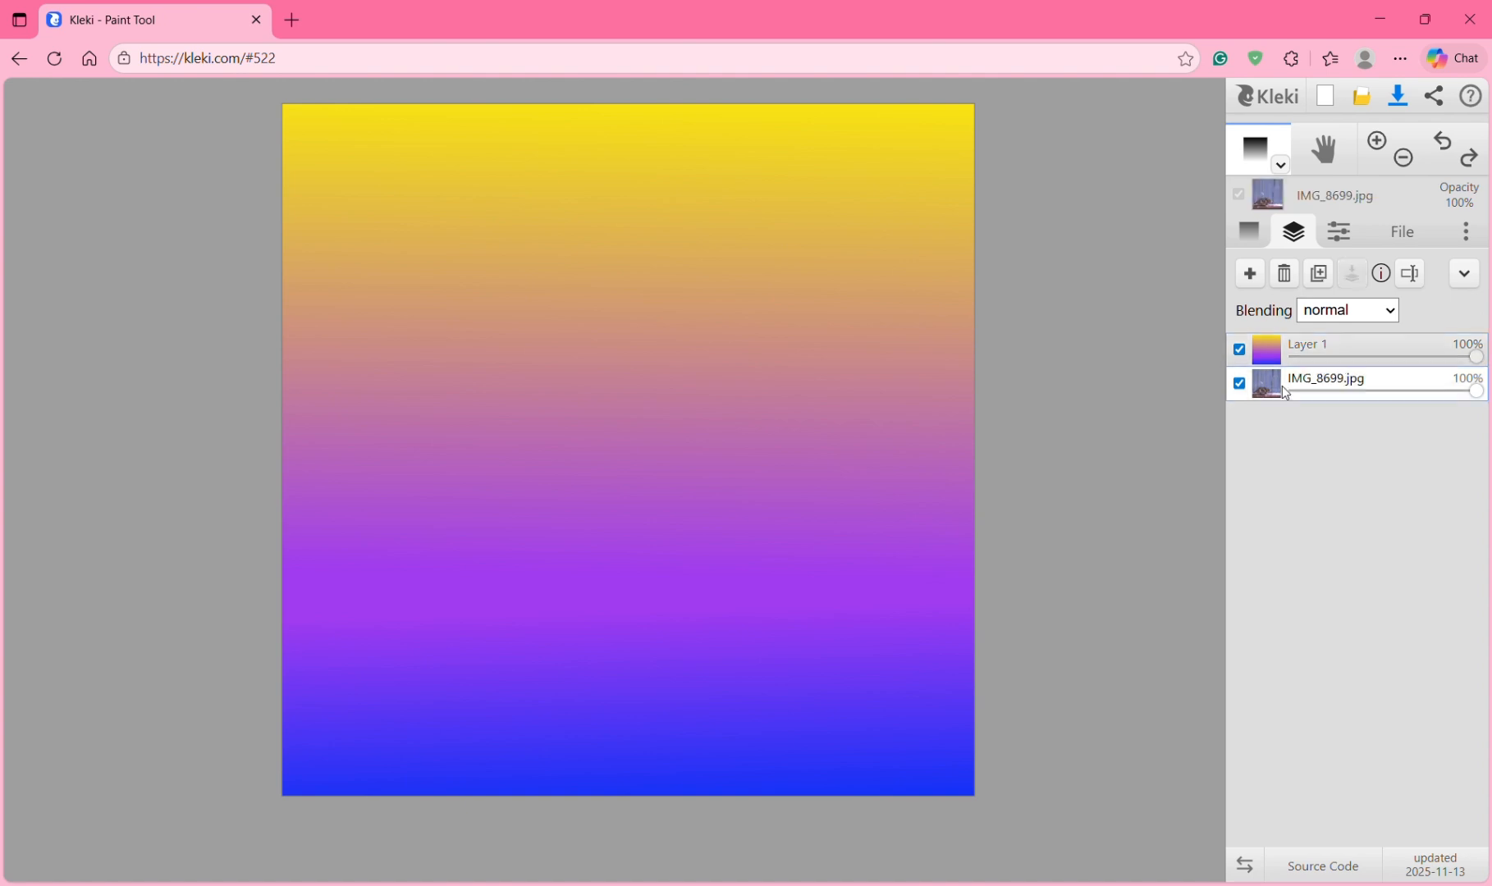
pyautogui.moveTo(1268, 395)
pyautogui.moveTo(1264, 400)
pyautogui.mouseDown()
pyautogui.moveTo(1271, 356)
pyautogui.moveTo(1274, 398)
pyautogui.mouseUp()
pyautogui.click(1274, 357)
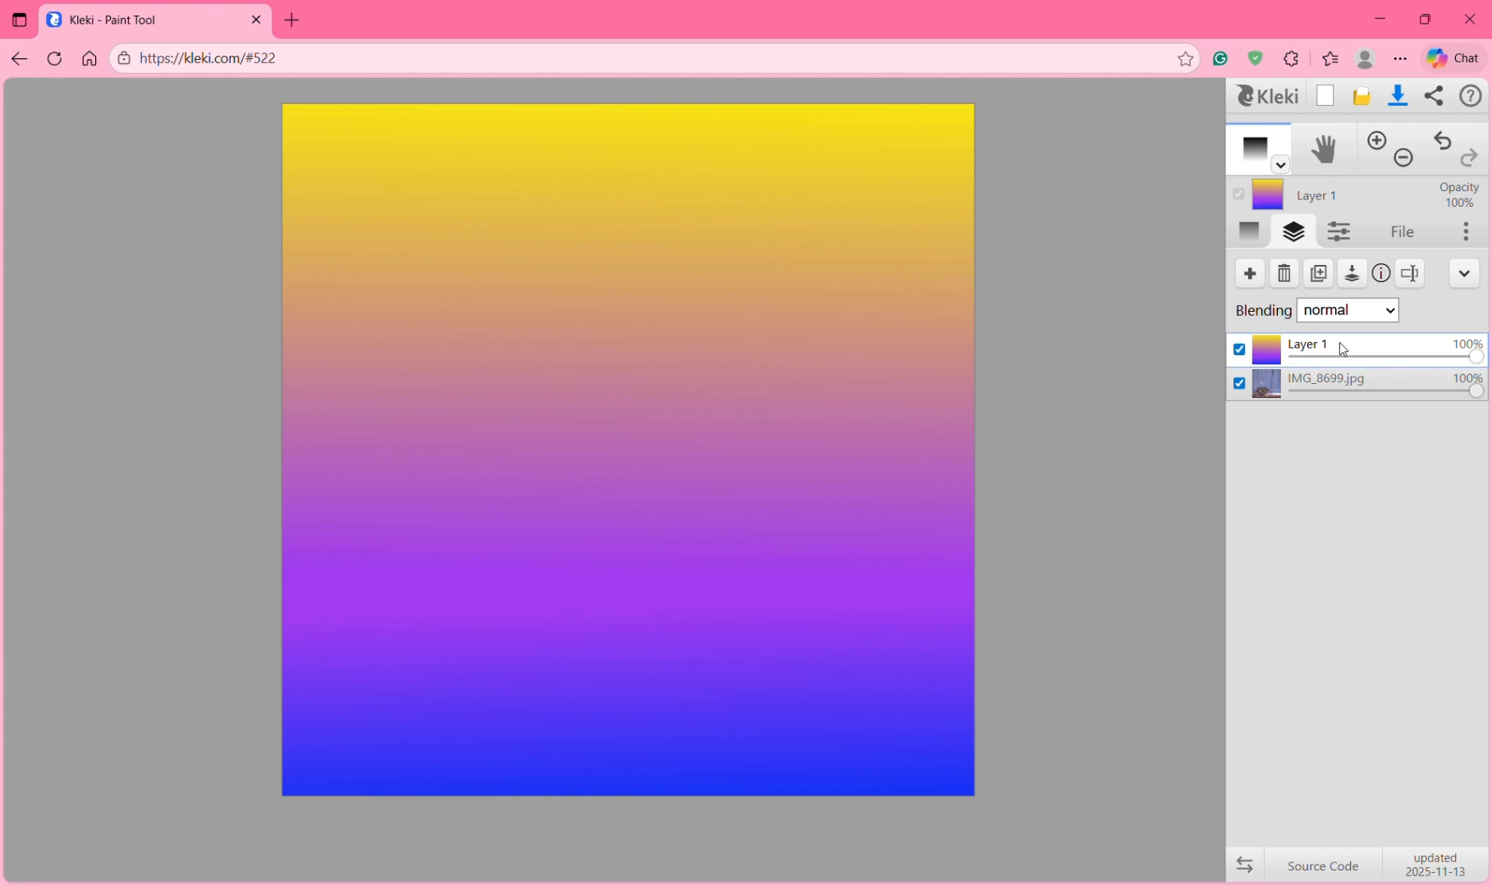
# Step: Preview Layer 1 blend modes from darken through overlay, soft light and hard light
pyautogui.click(1366, 316)
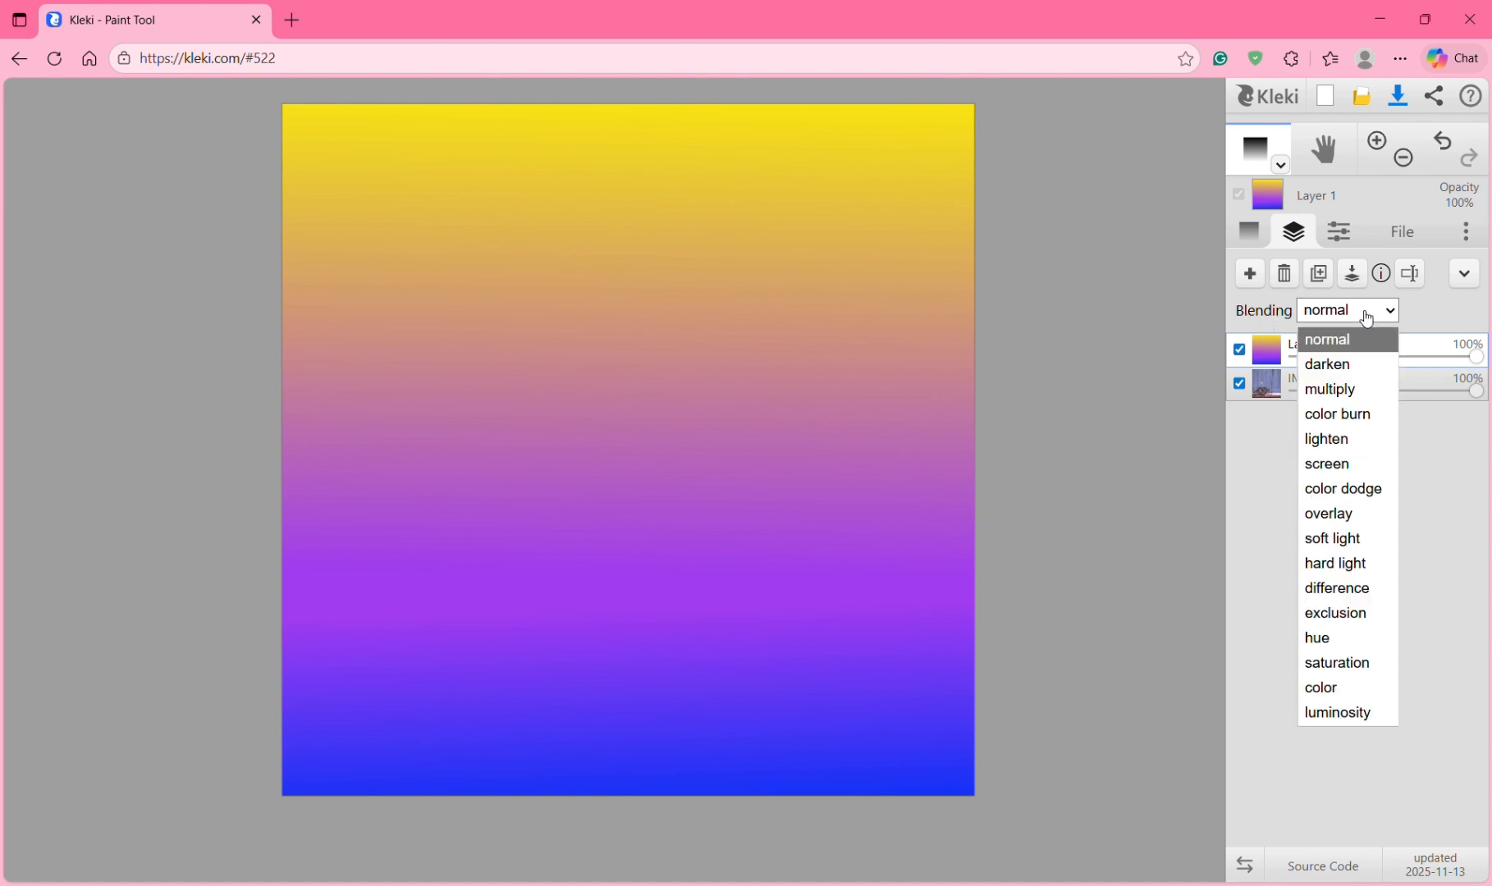
pyautogui.click(1358, 363)
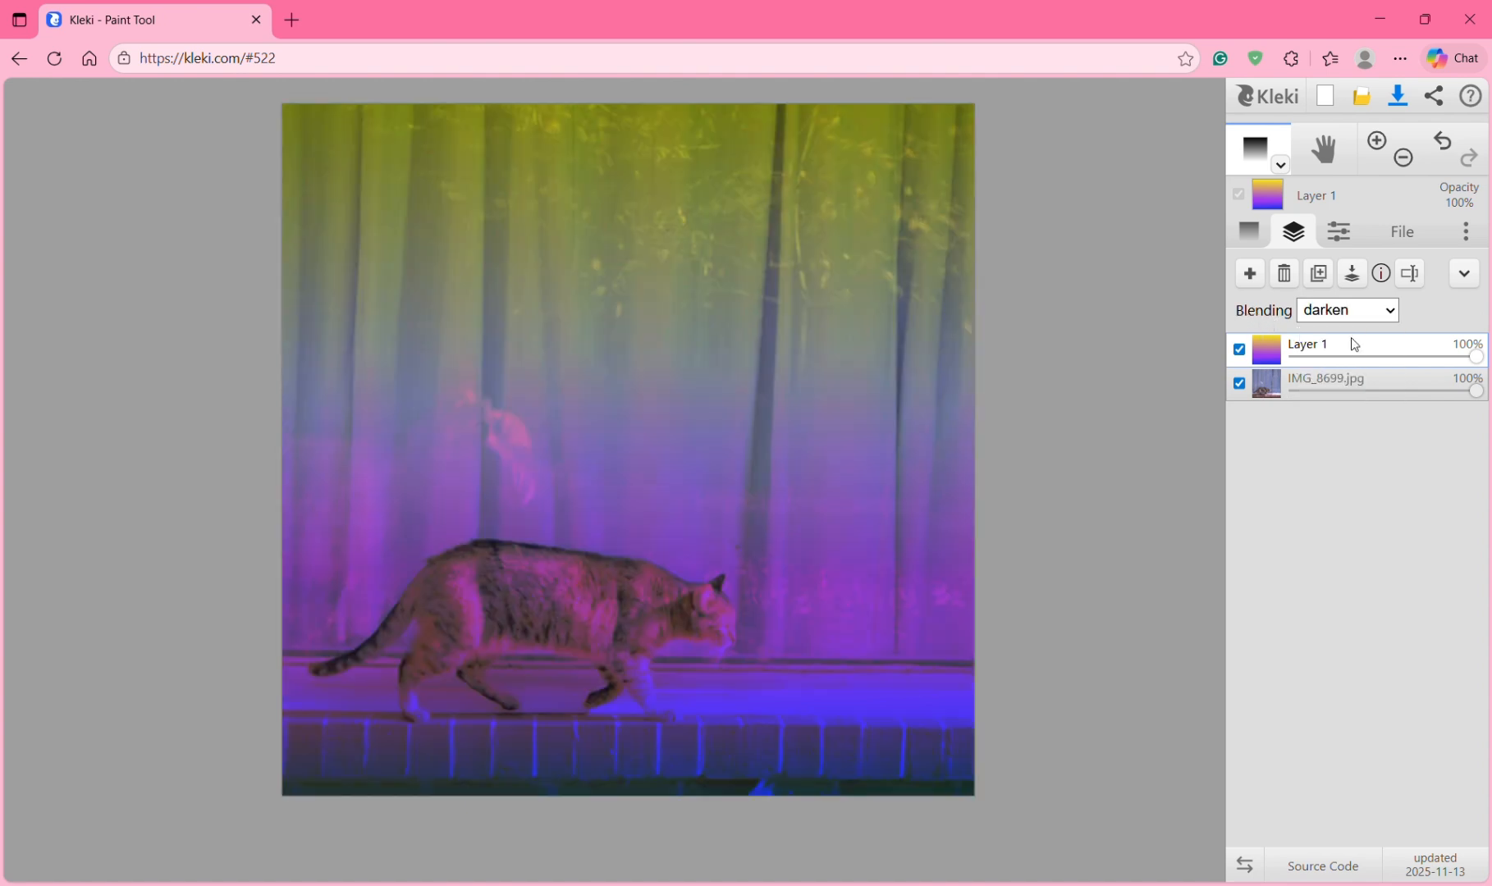
pyautogui.click(1347, 310)
pyautogui.click(1352, 389)
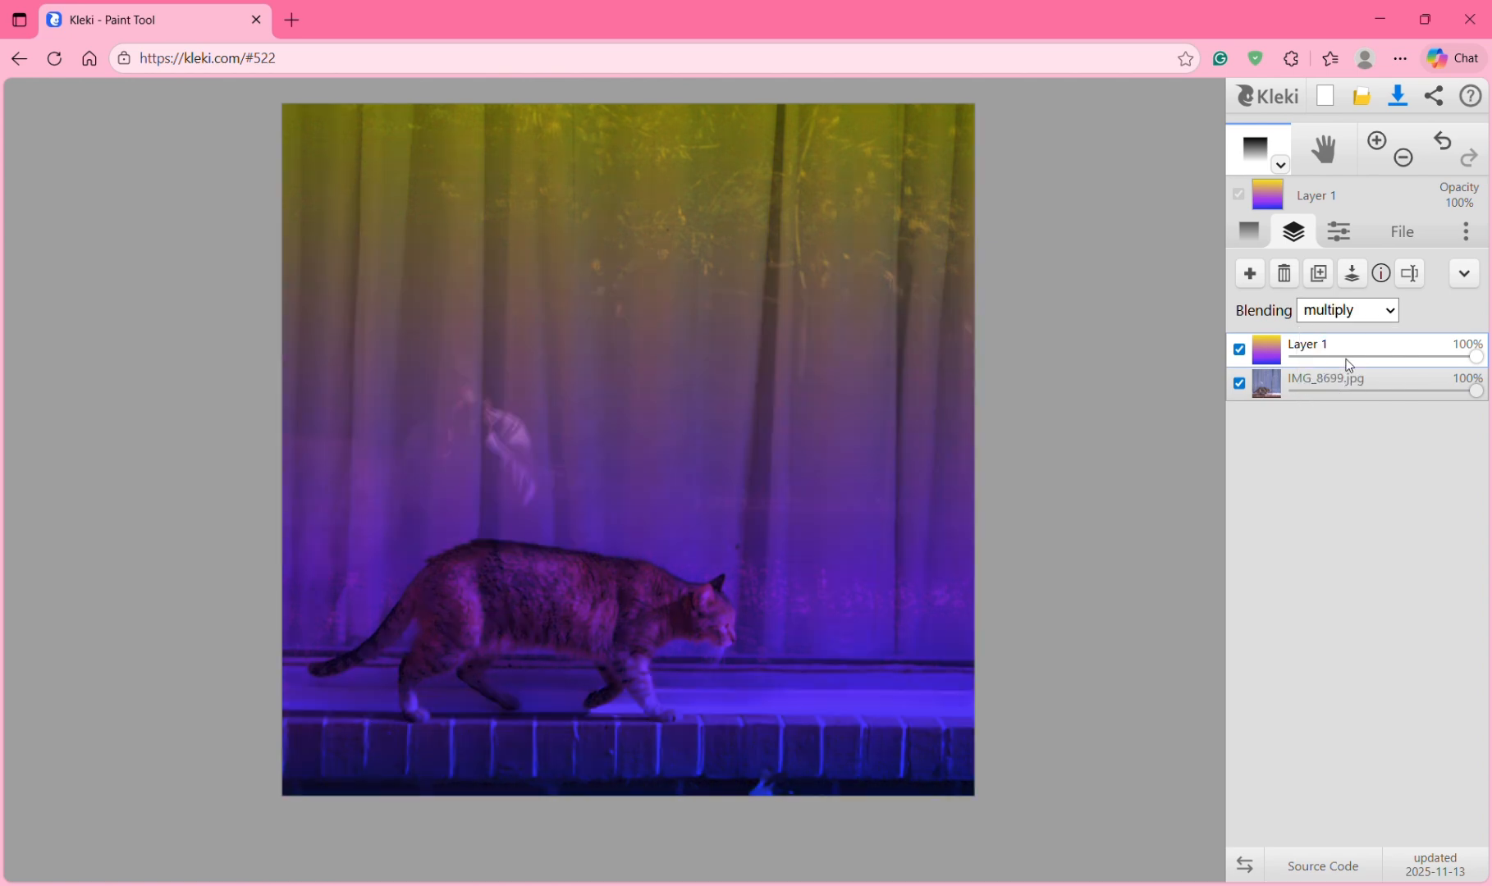
pyautogui.click(1346, 320)
pyautogui.click(1351, 414)
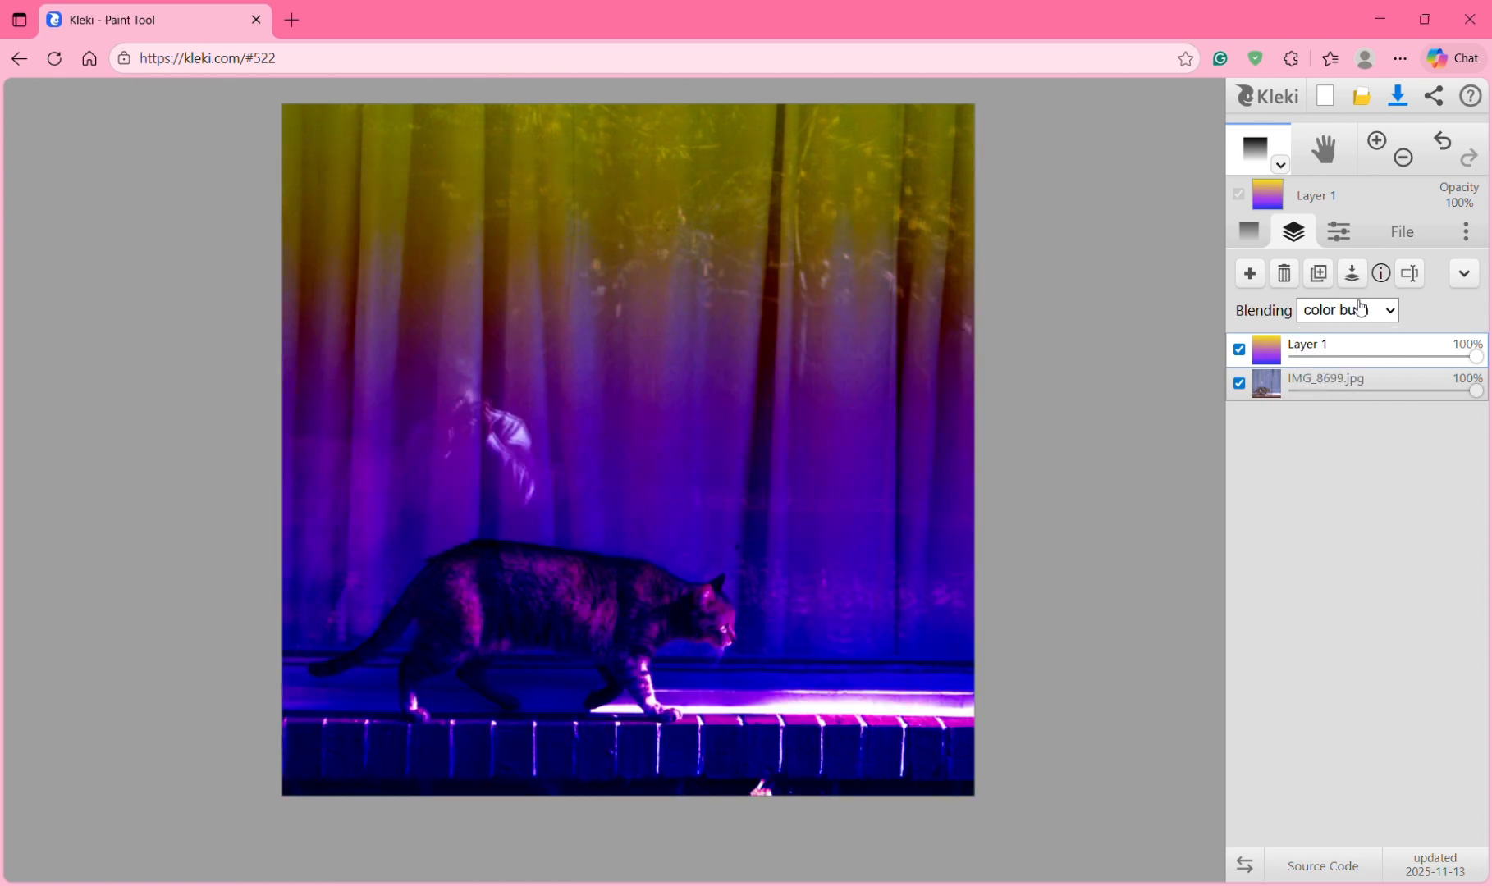
pyautogui.click(1359, 307)
pyautogui.click(1344, 438)
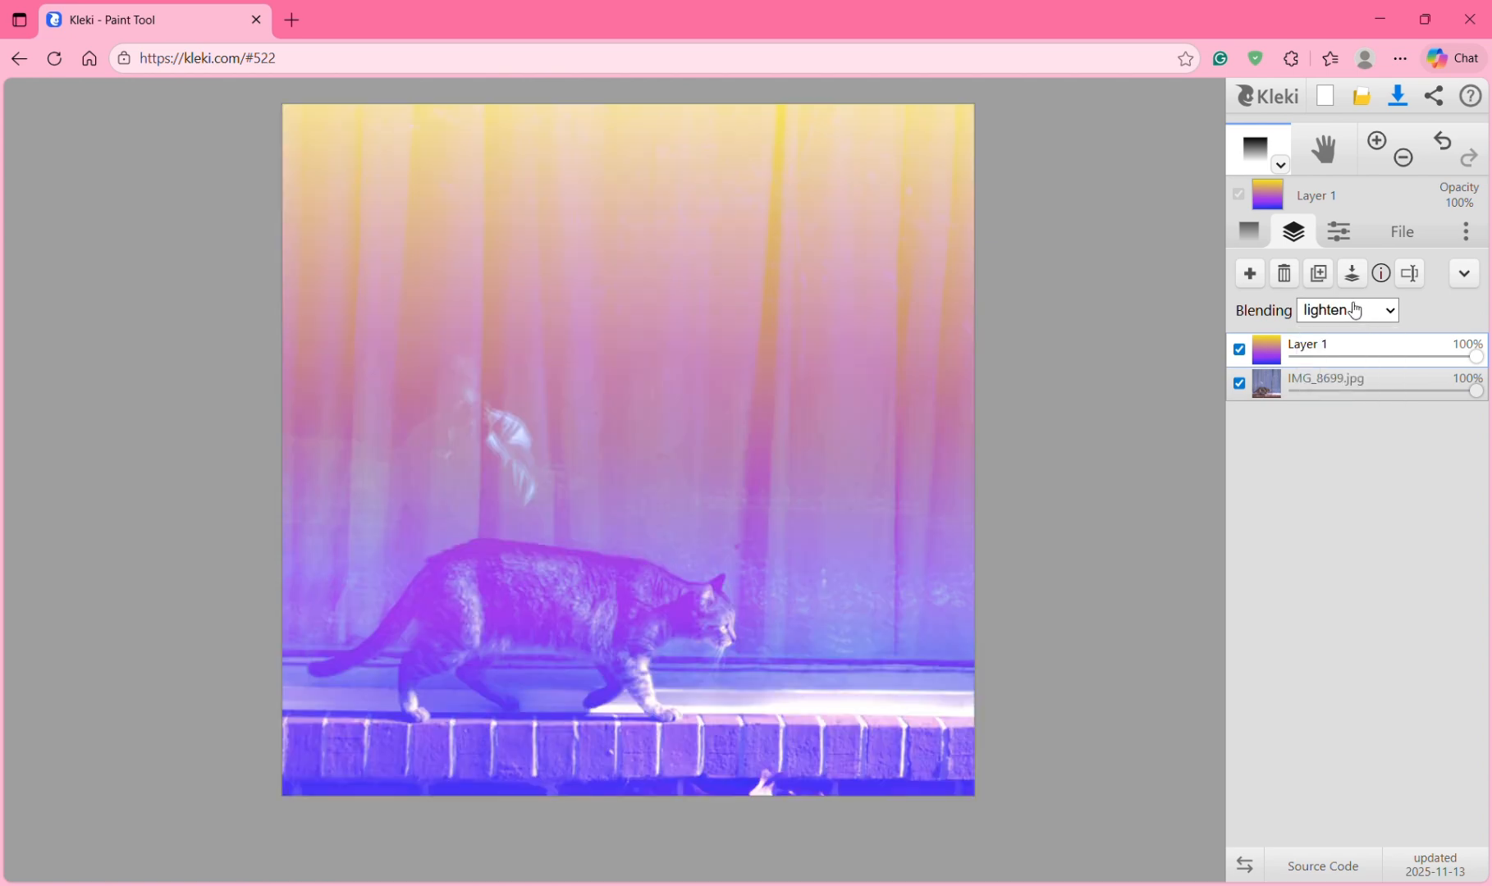
pyautogui.click(1355, 310)
pyautogui.click(1339, 460)
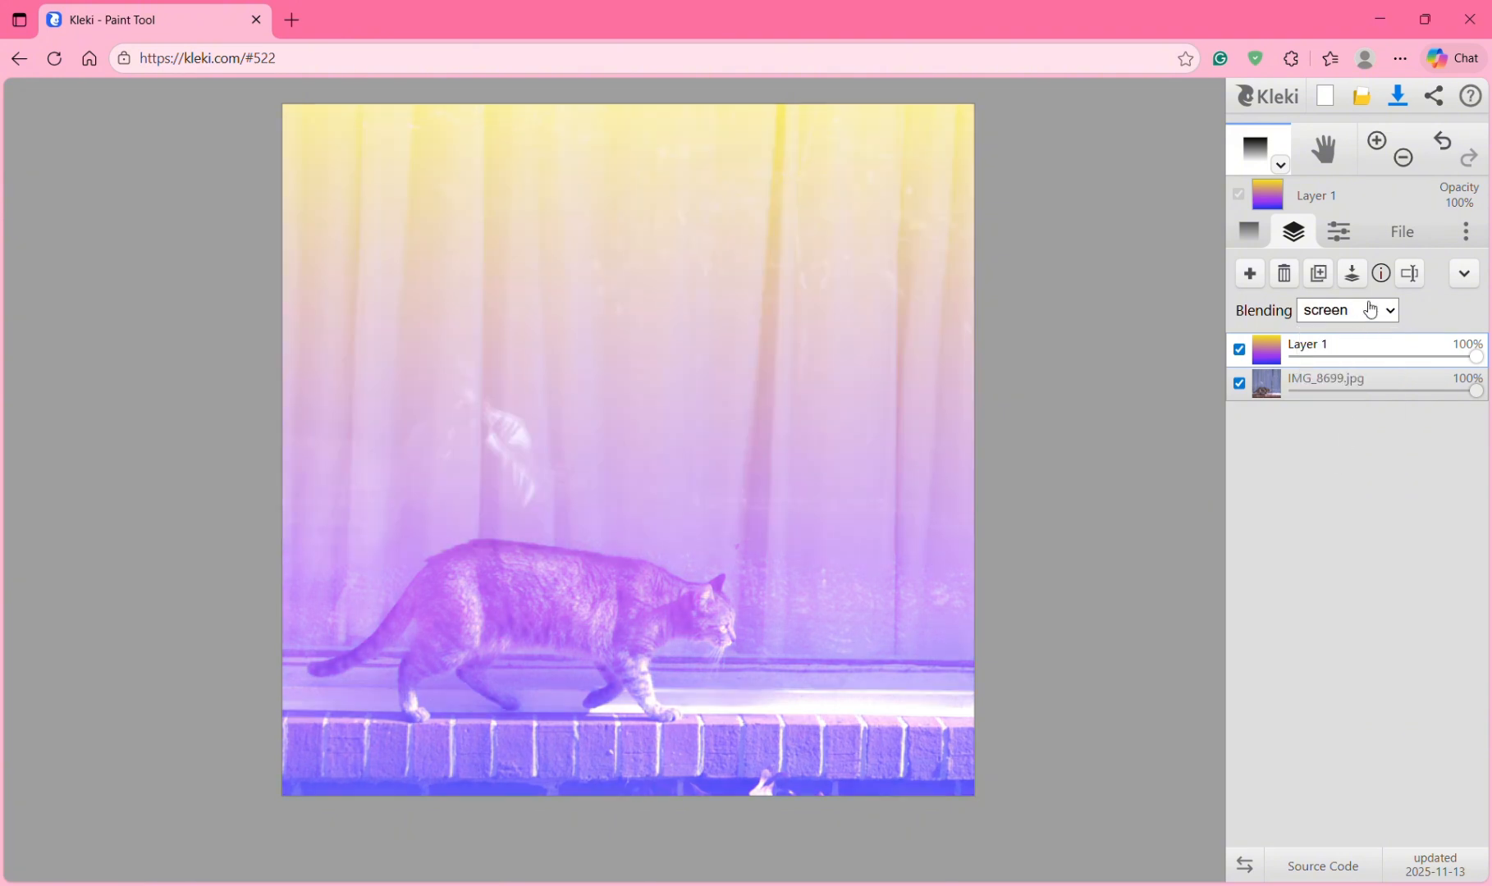
pyautogui.click(1370, 309)
pyautogui.click(1362, 486)
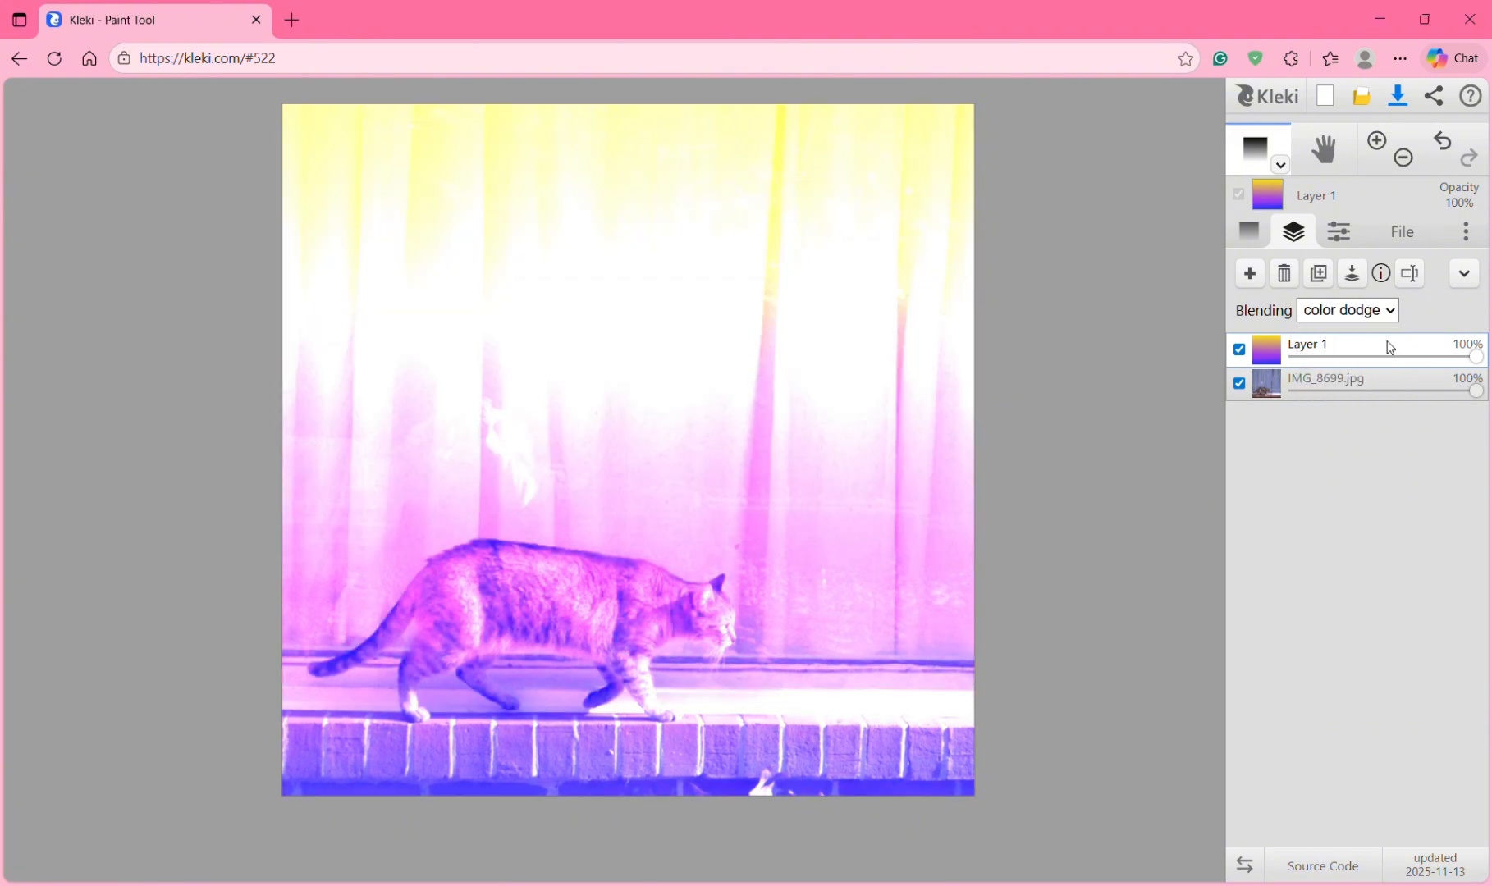
pyautogui.click(1363, 309)
pyautogui.click(1341, 517)
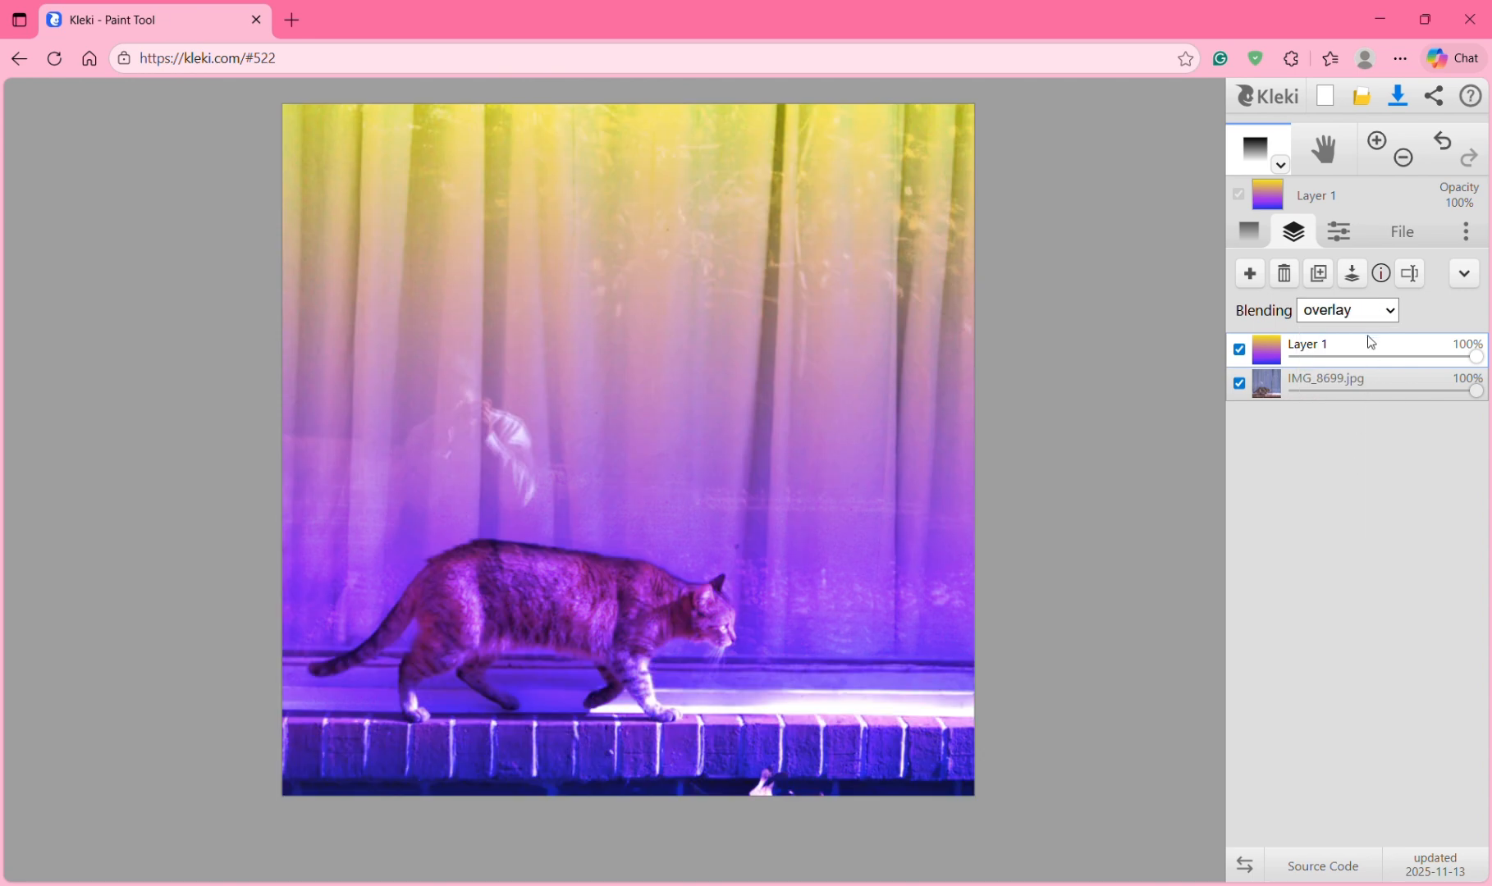
pyautogui.click(1363, 312)
pyautogui.click(1342, 539)
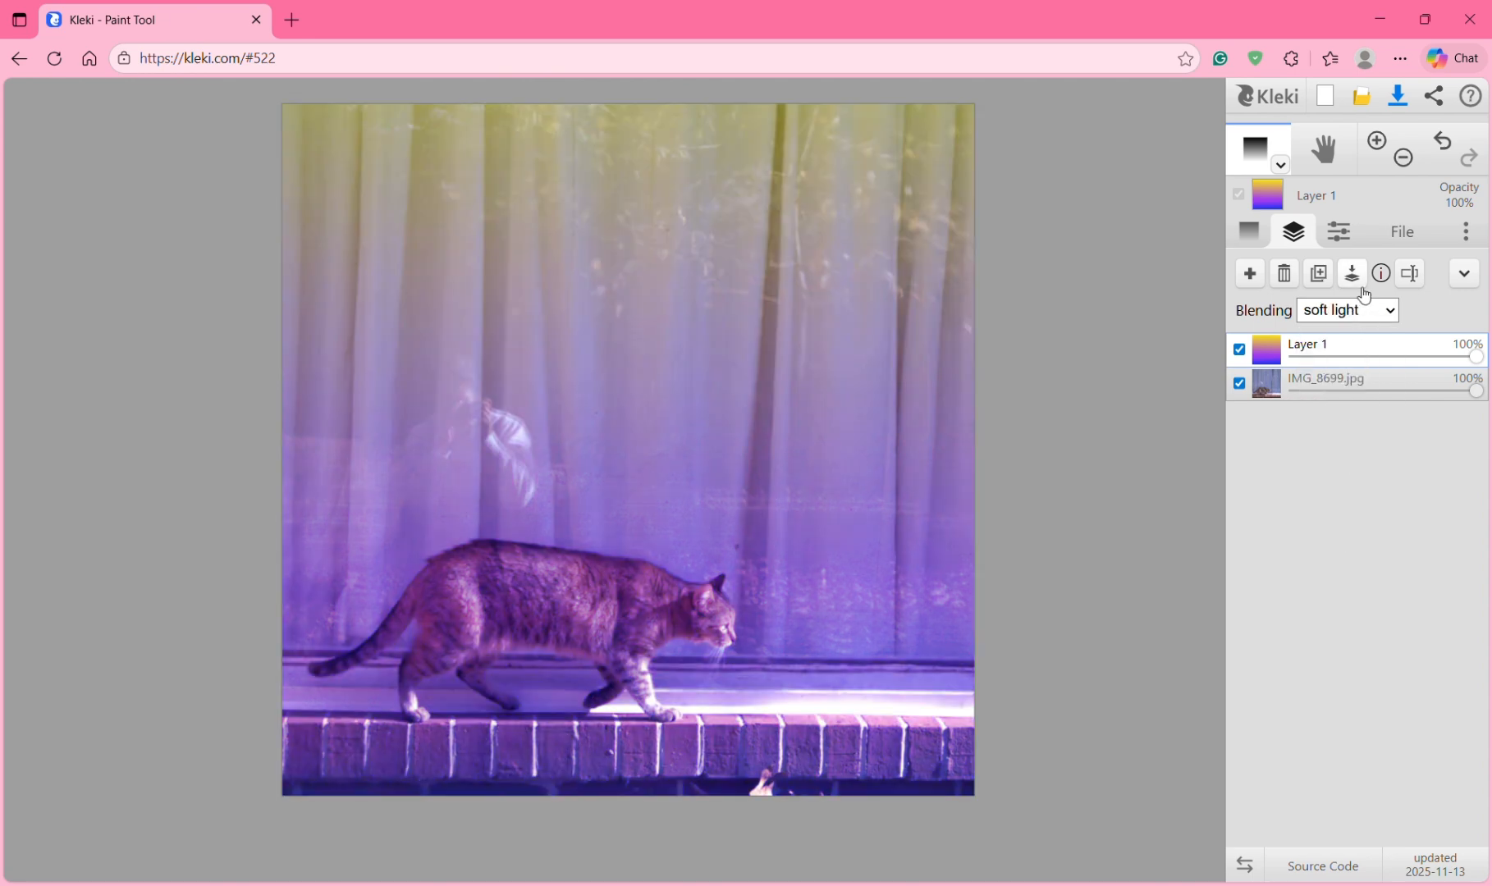
pyautogui.click(1346, 311)
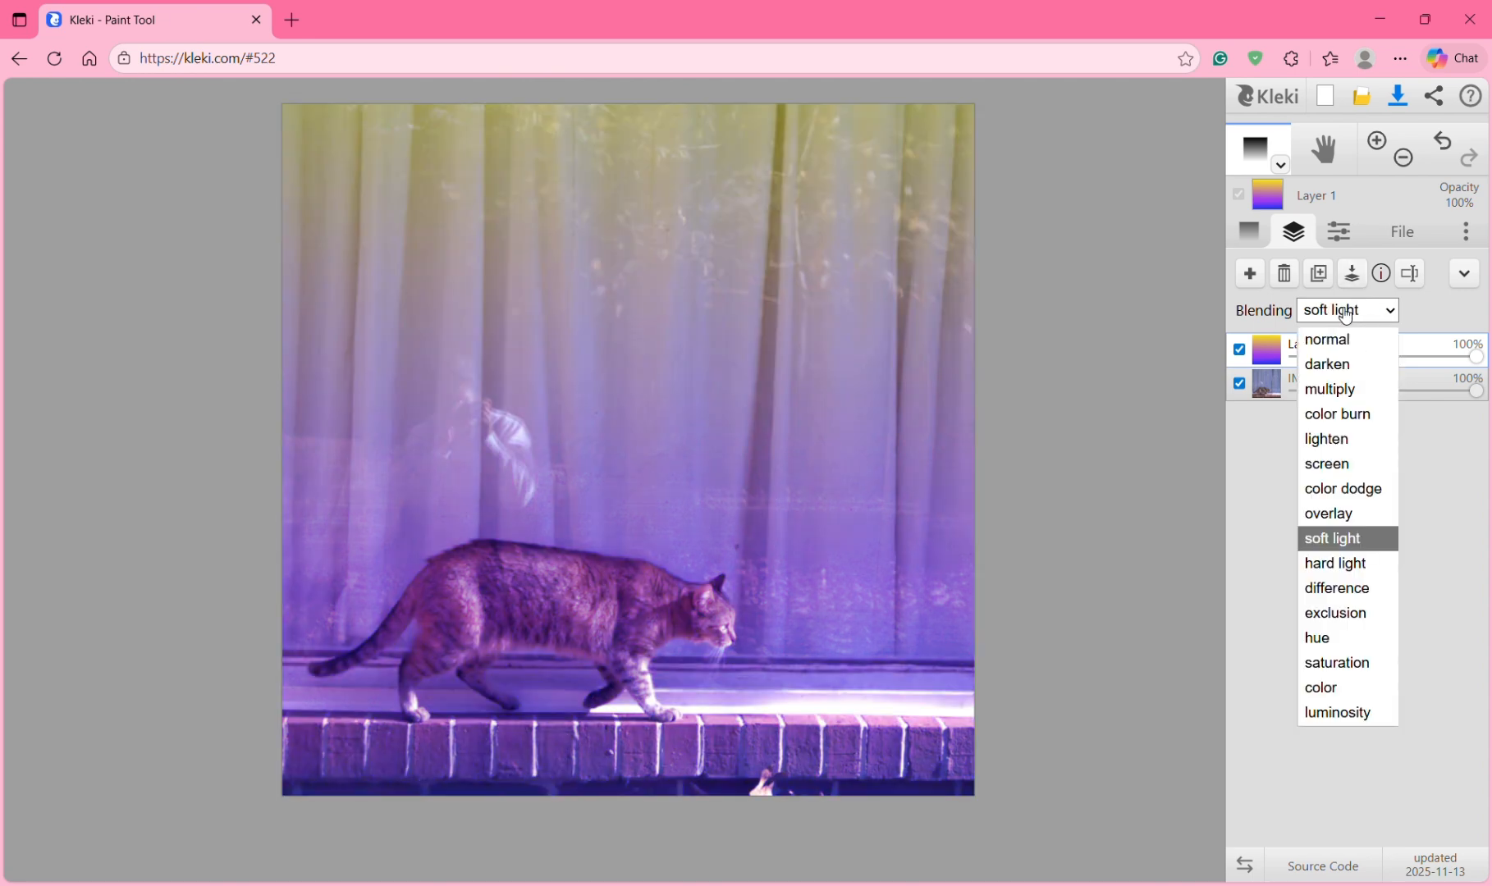
pyautogui.click(1312, 566)
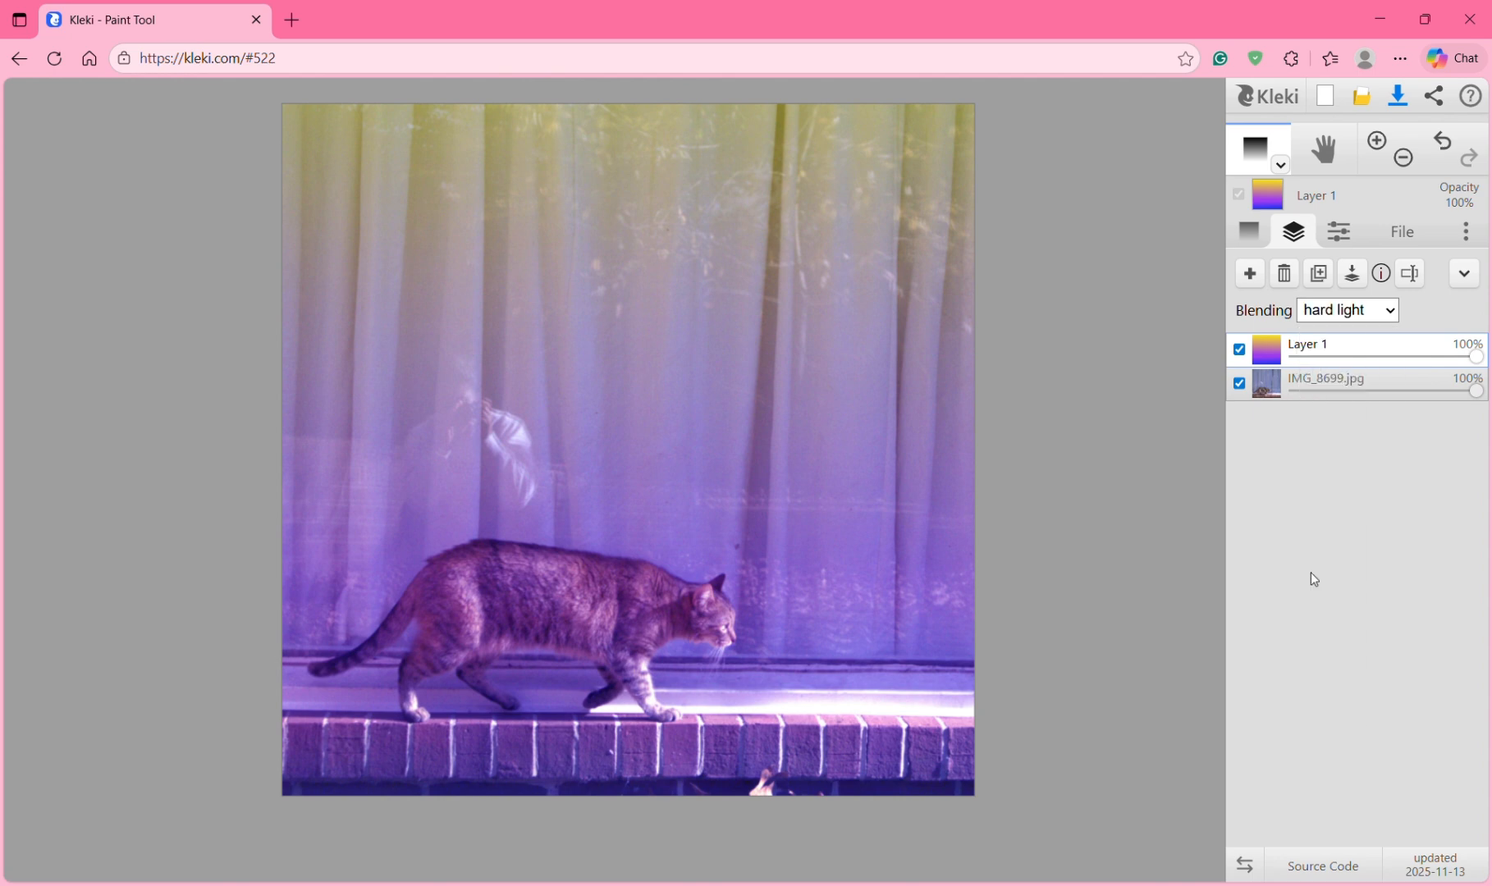
# Step: Try difference through luminosity, then settle on hard light at 60% opacity
pyautogui.click(1356, 308)
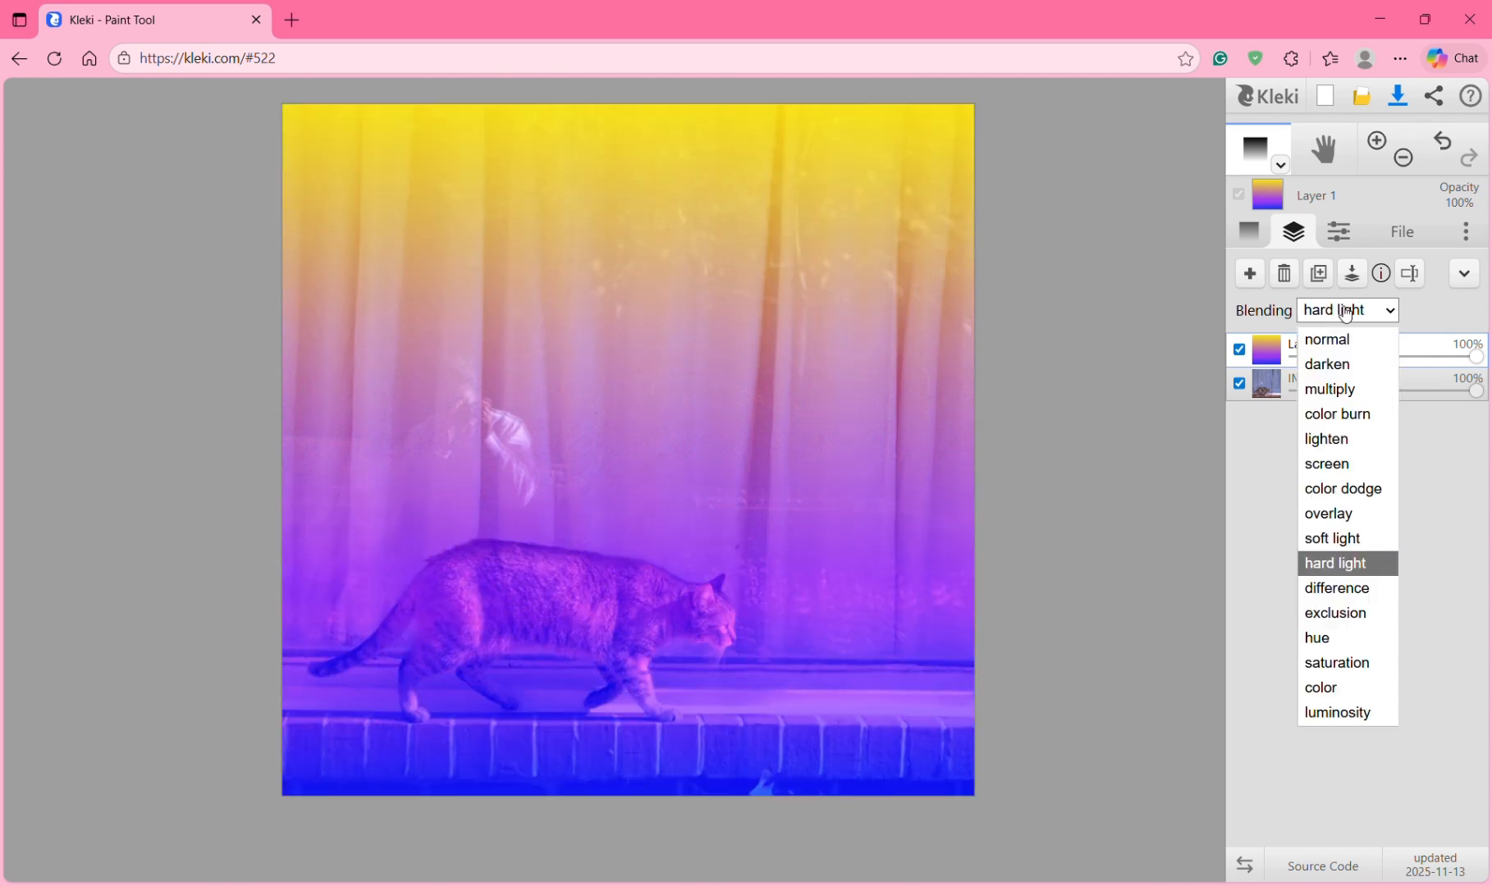
pyautogui.click(1361, 600)
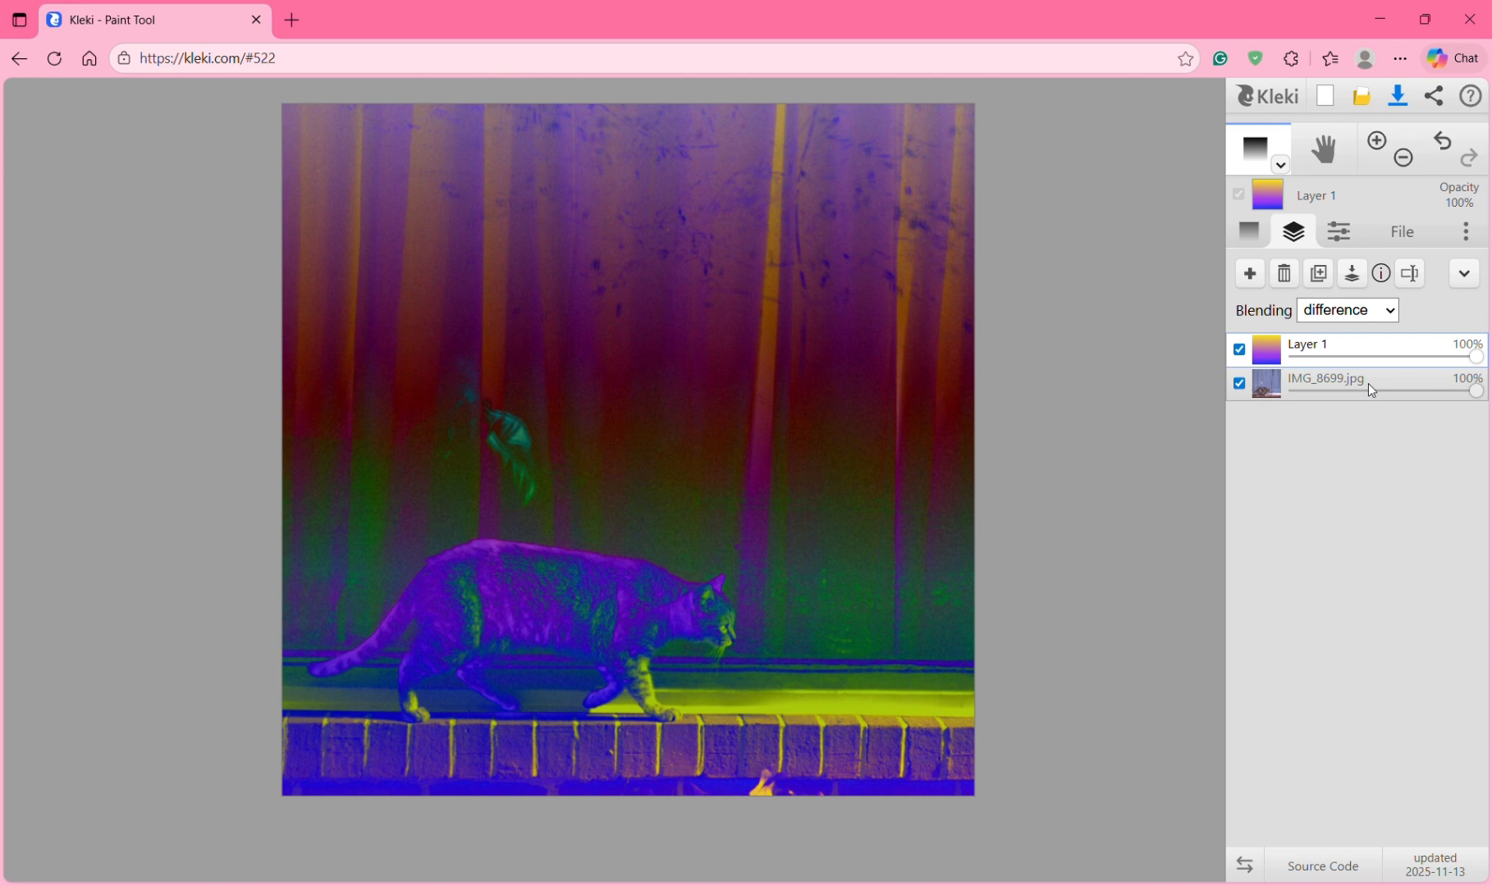
pyautogui.click(1362, 320)
pyautogui.click(1313, 615)
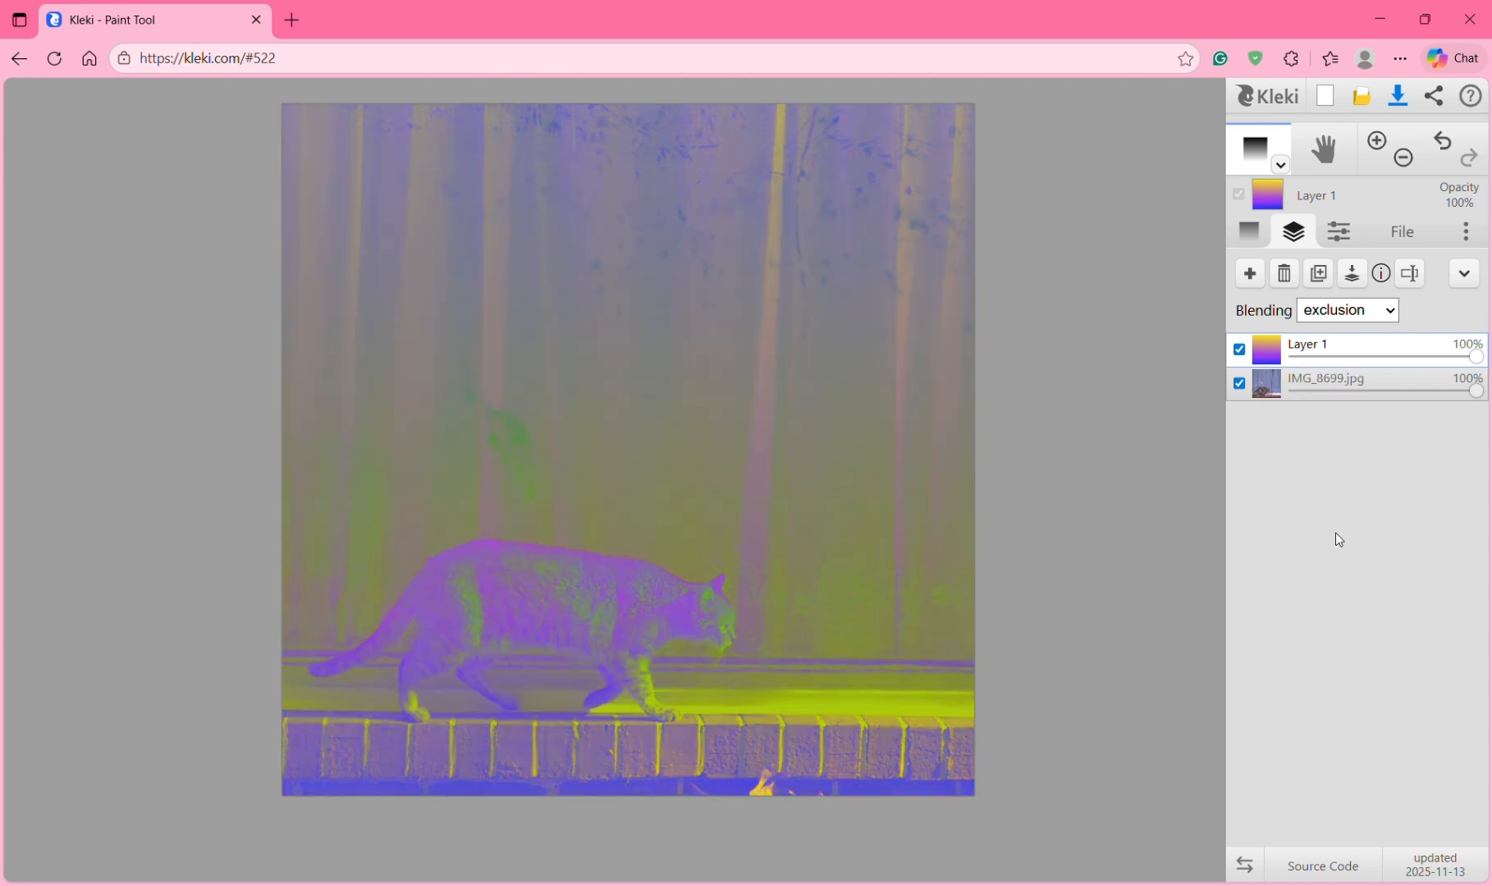
pyautogui.click(1350, 320)
pyautogui.click(1356, 666)
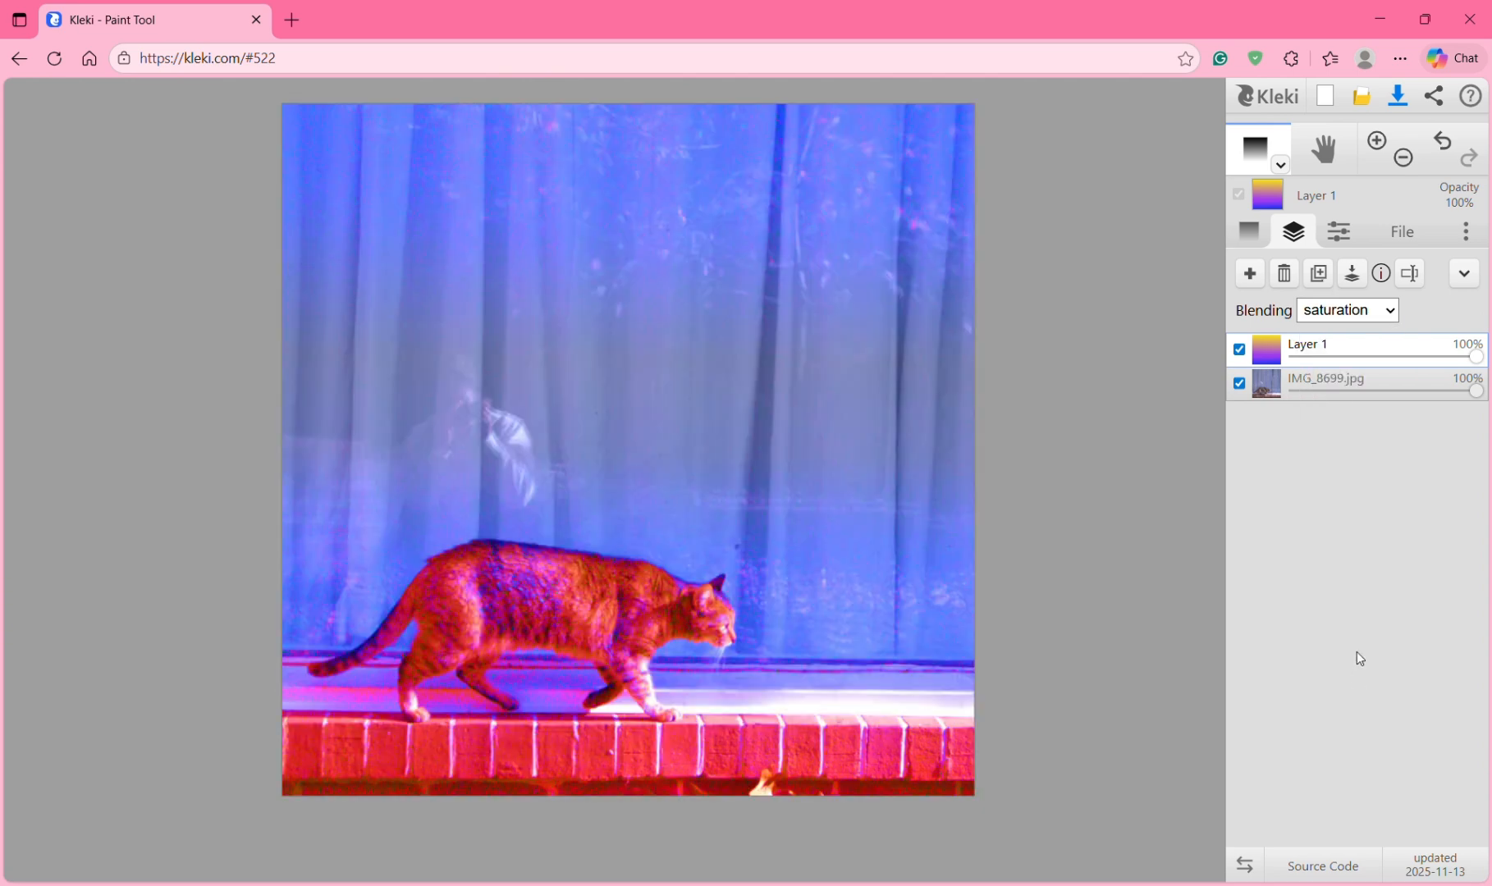
pyautogui.click(1350, 318)
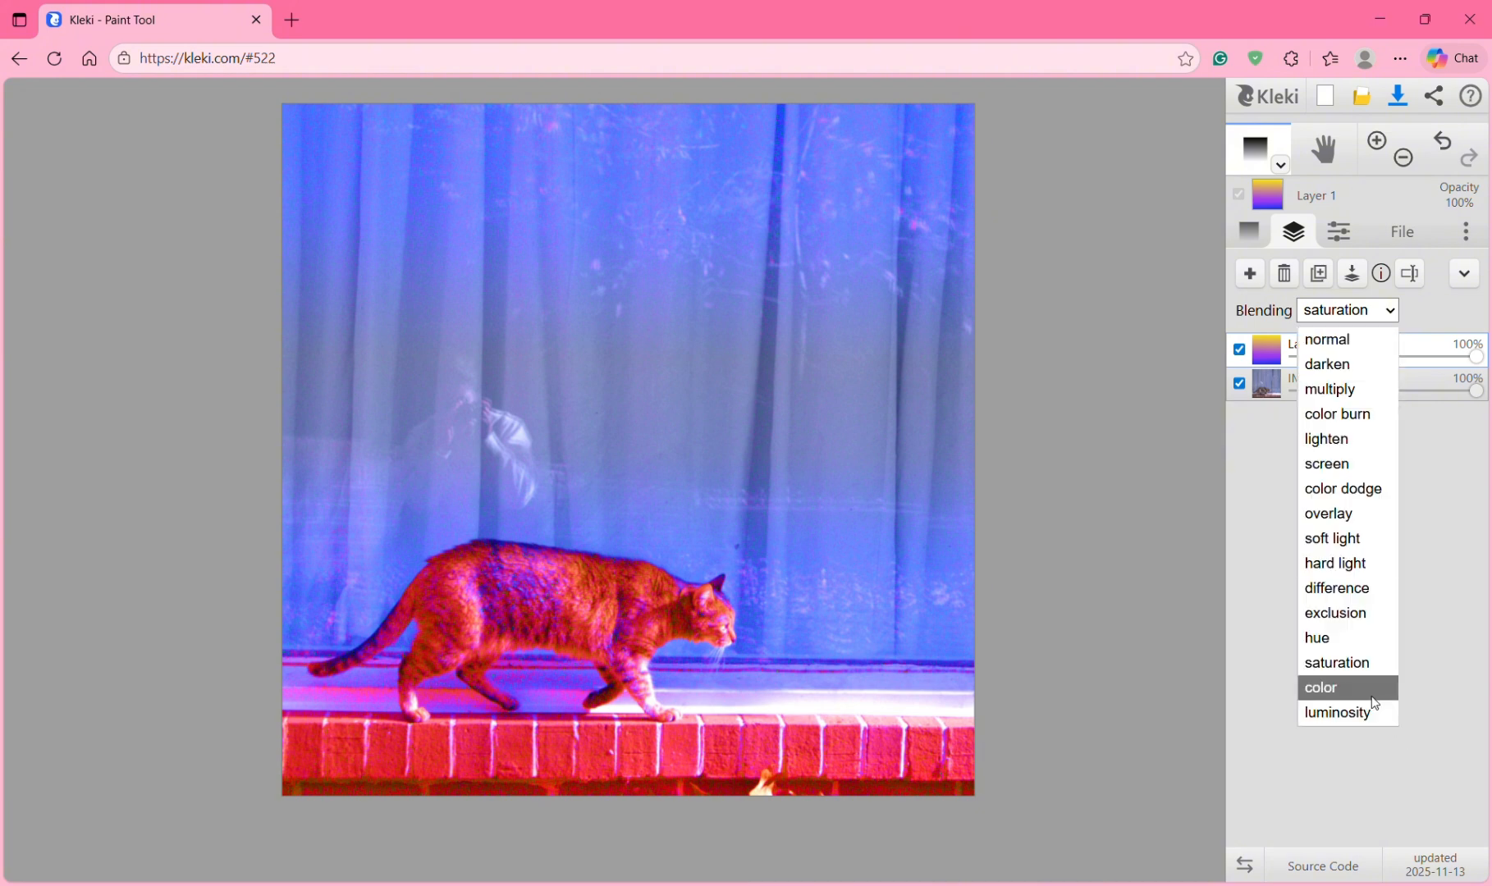
pyautogui.click(1373, 697)
pyautogui.click(1343, 320)
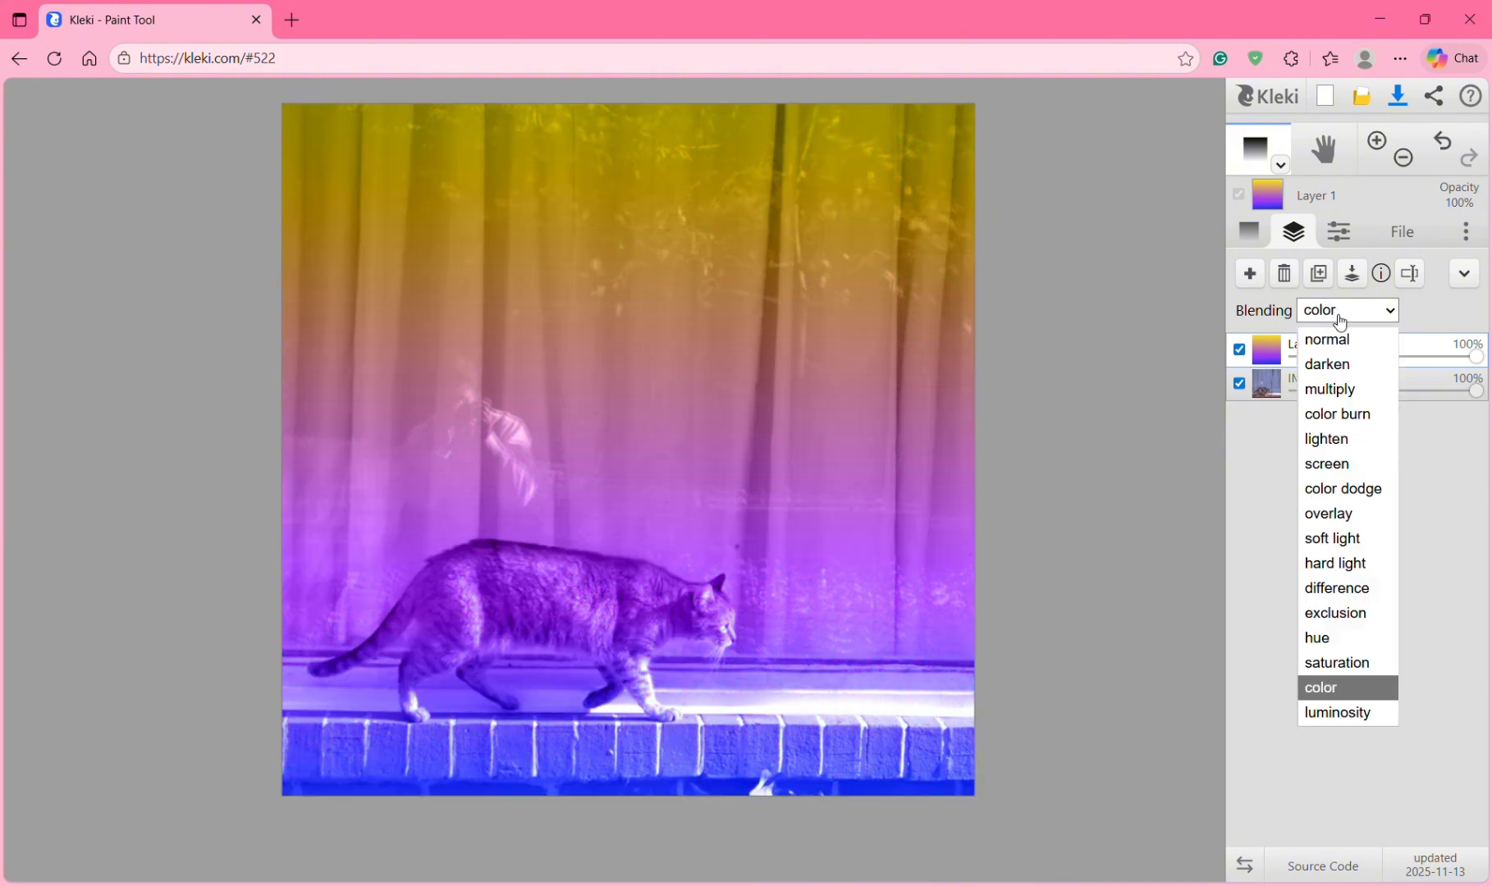
pyautogui.click(1340, 710)
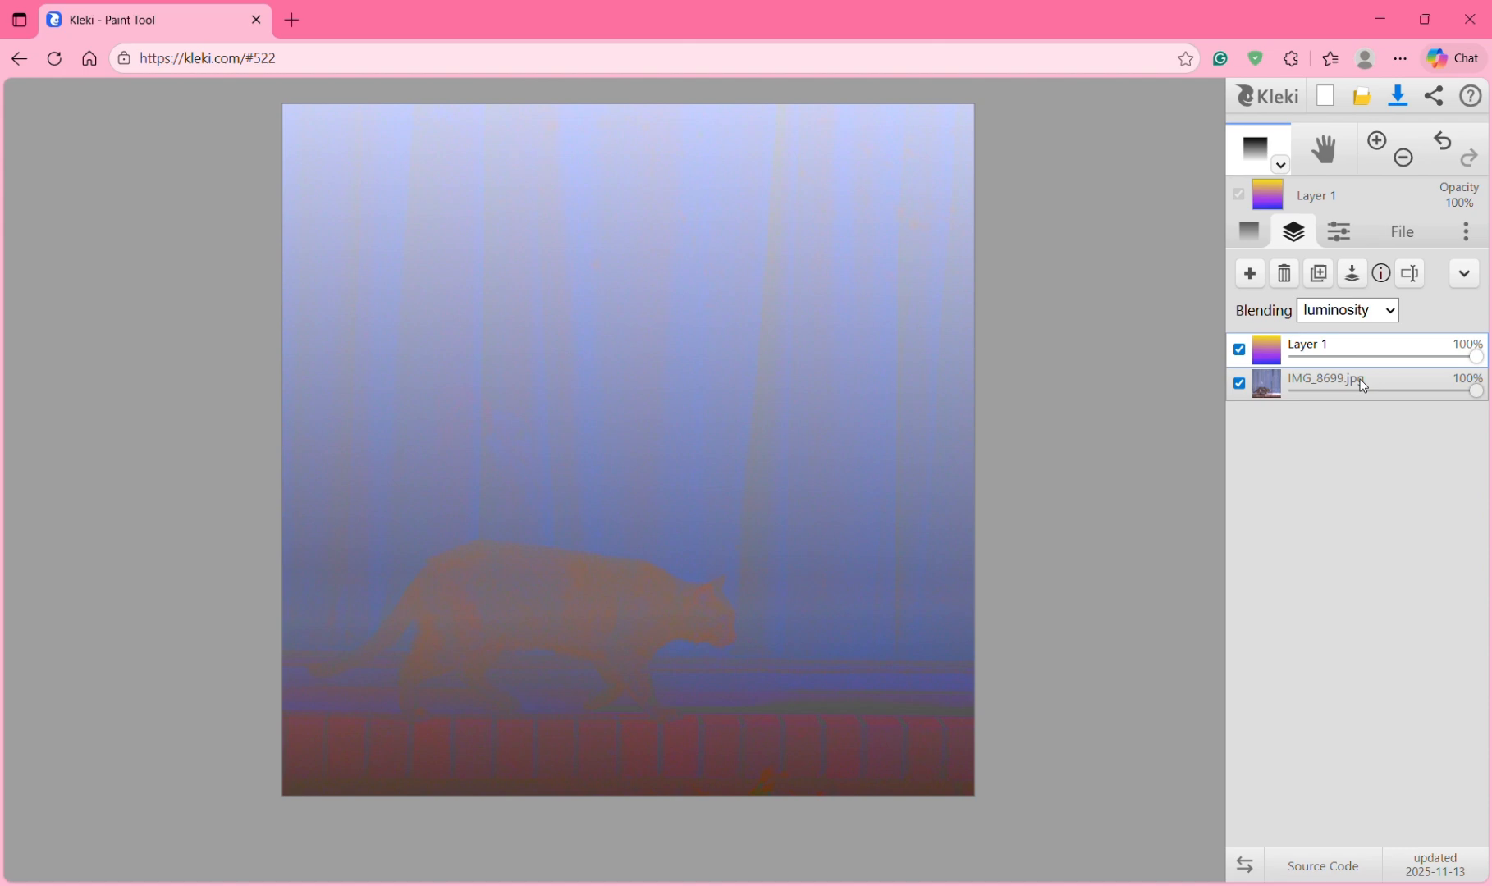
pyautogui.click(1352, 318)
pyautogui.click(1365, 567)
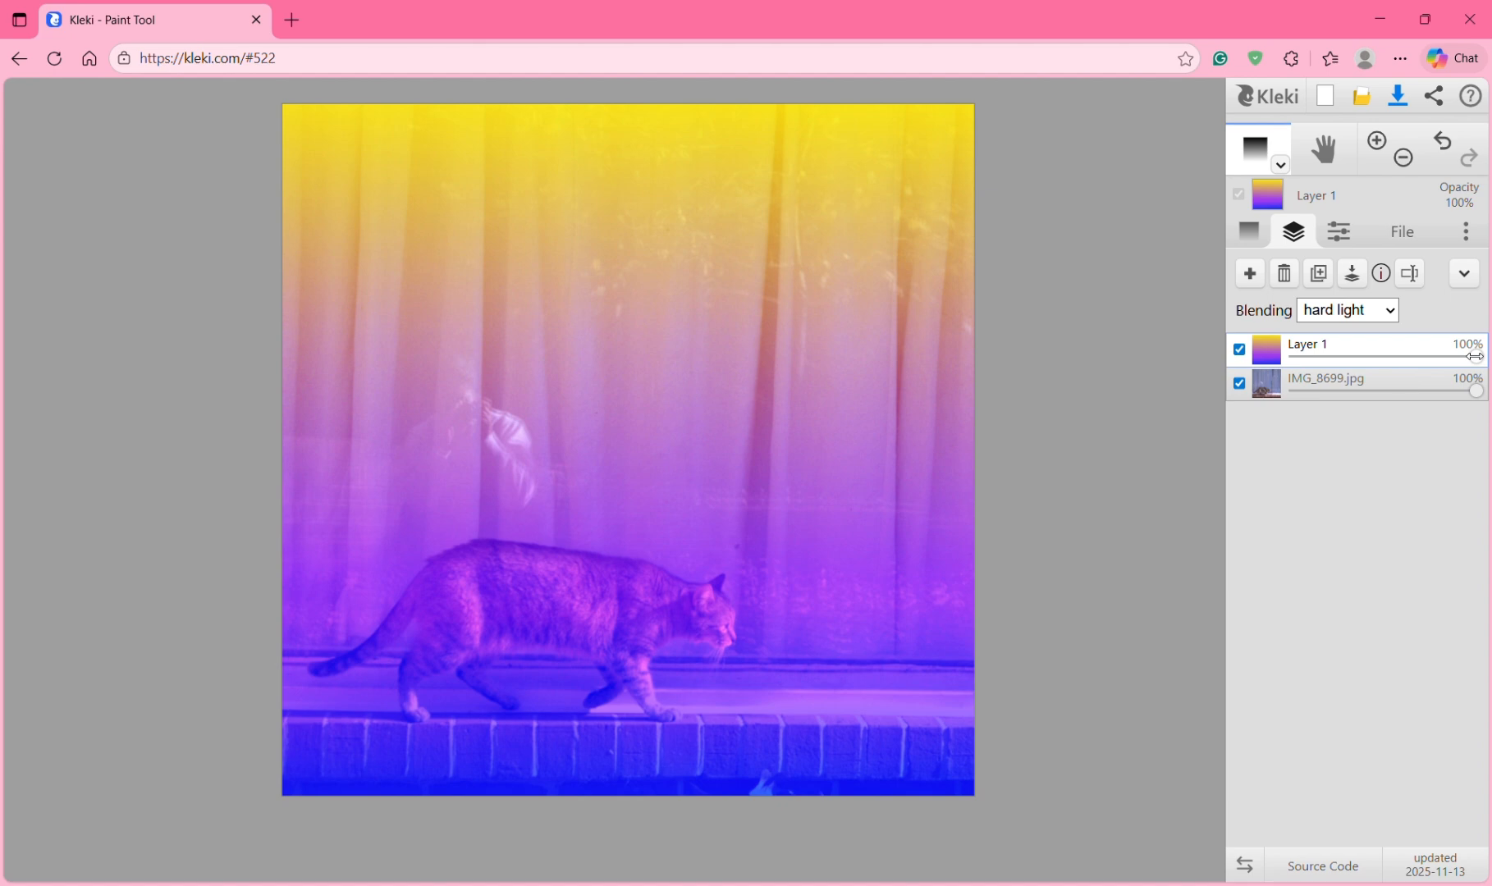
pyautogui.moveTo(1469, 357); pyautogui.dragTo(1404, 355)
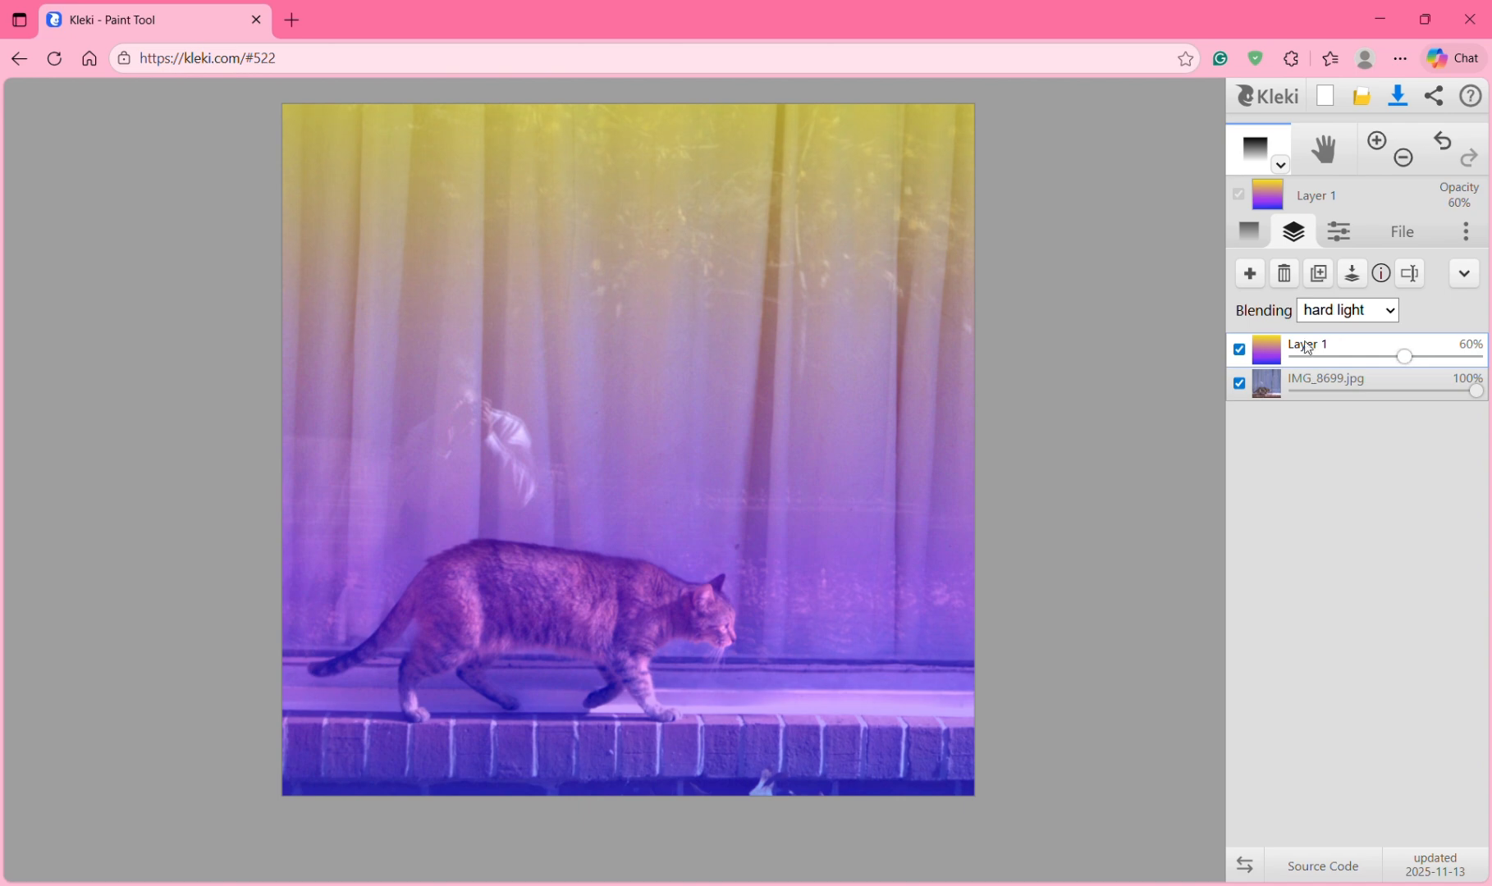
# Step: Rename Layer 1 to 'gradient filter' and IMG_8699.jpg to 'cat', then select gradient filter
pyautogui.doubleClick(1304, 351)
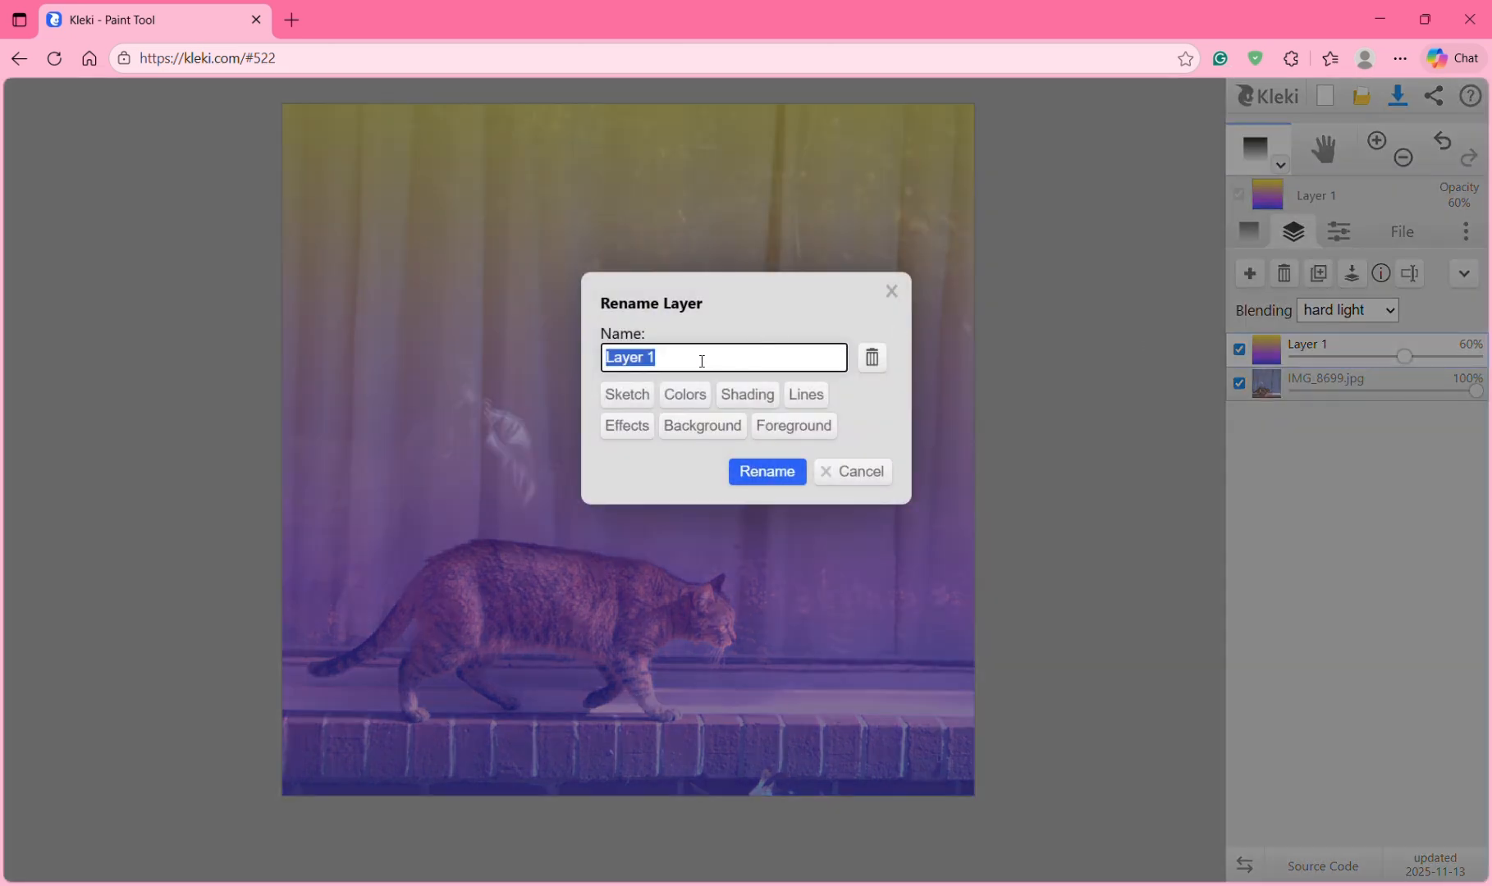
pyautogui.write('gradient filter')
pyautogui.press('Return')
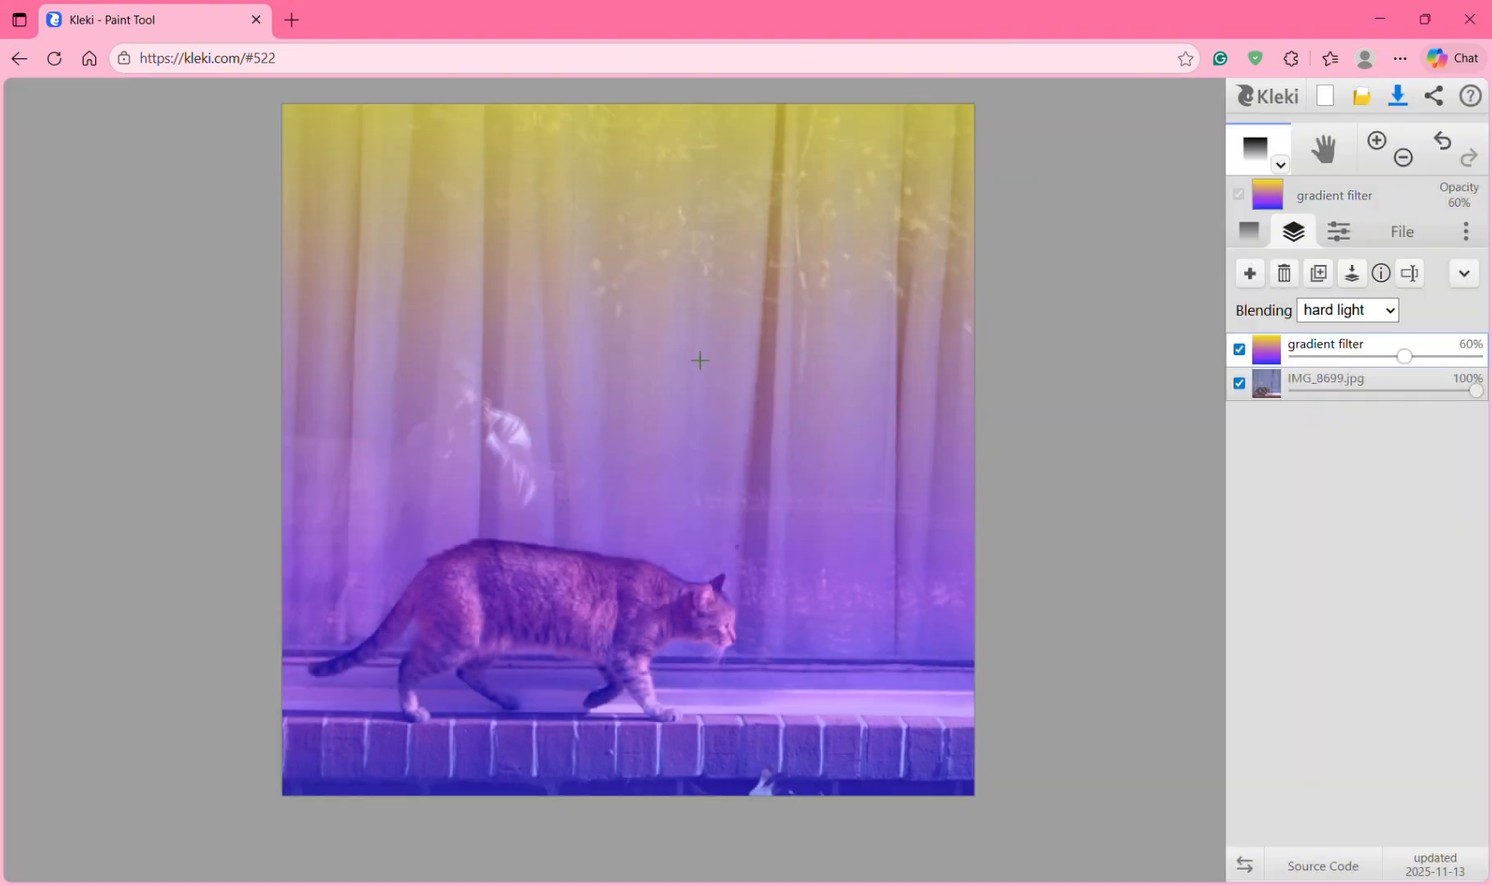
pyautogui.doubleClick(1343, 377)
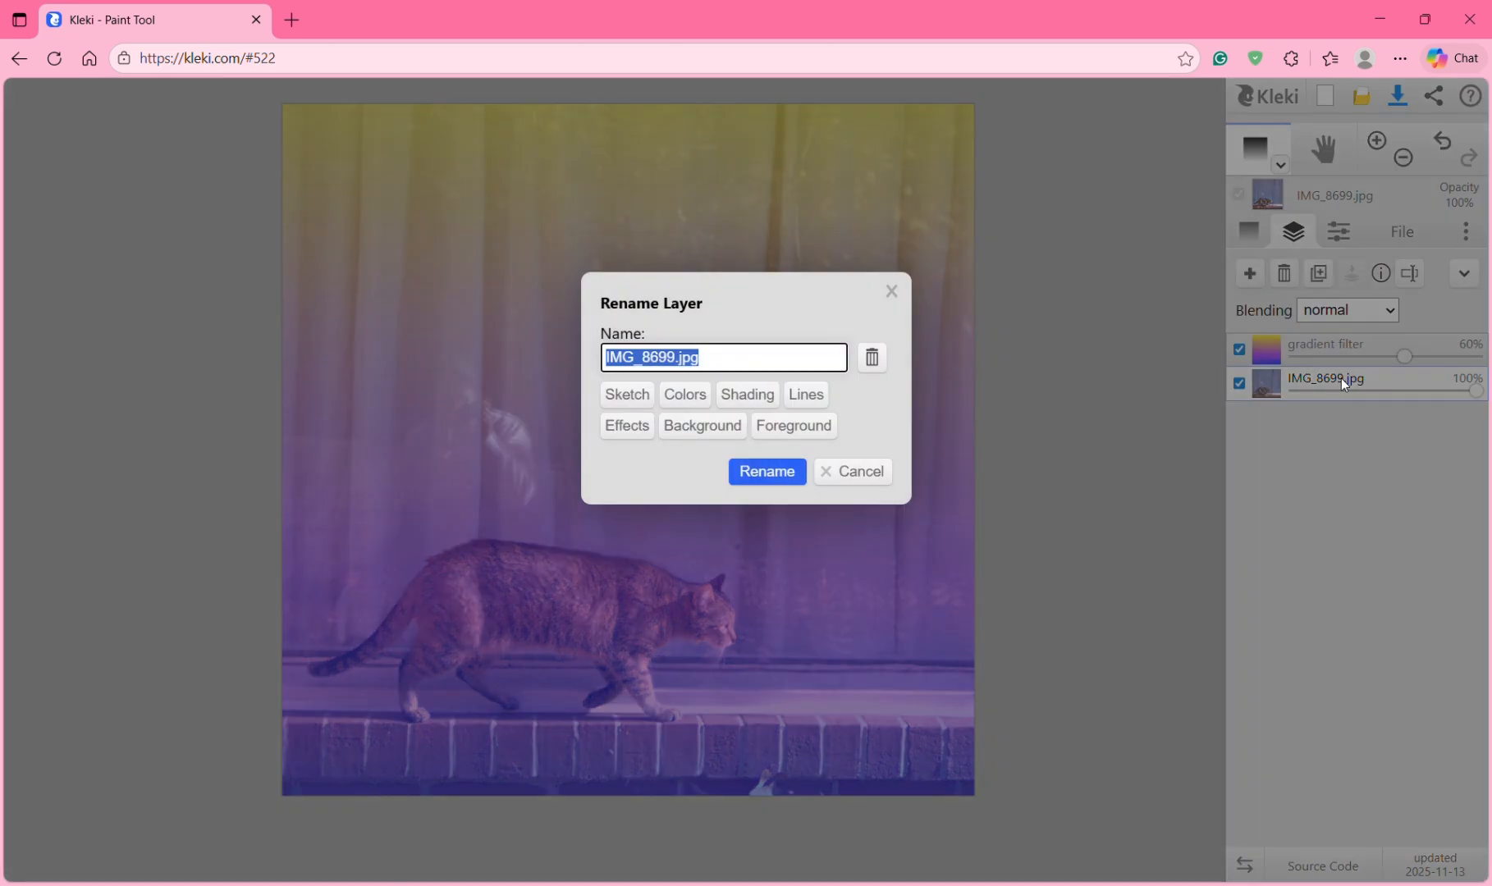
pyautogui.write('cat')
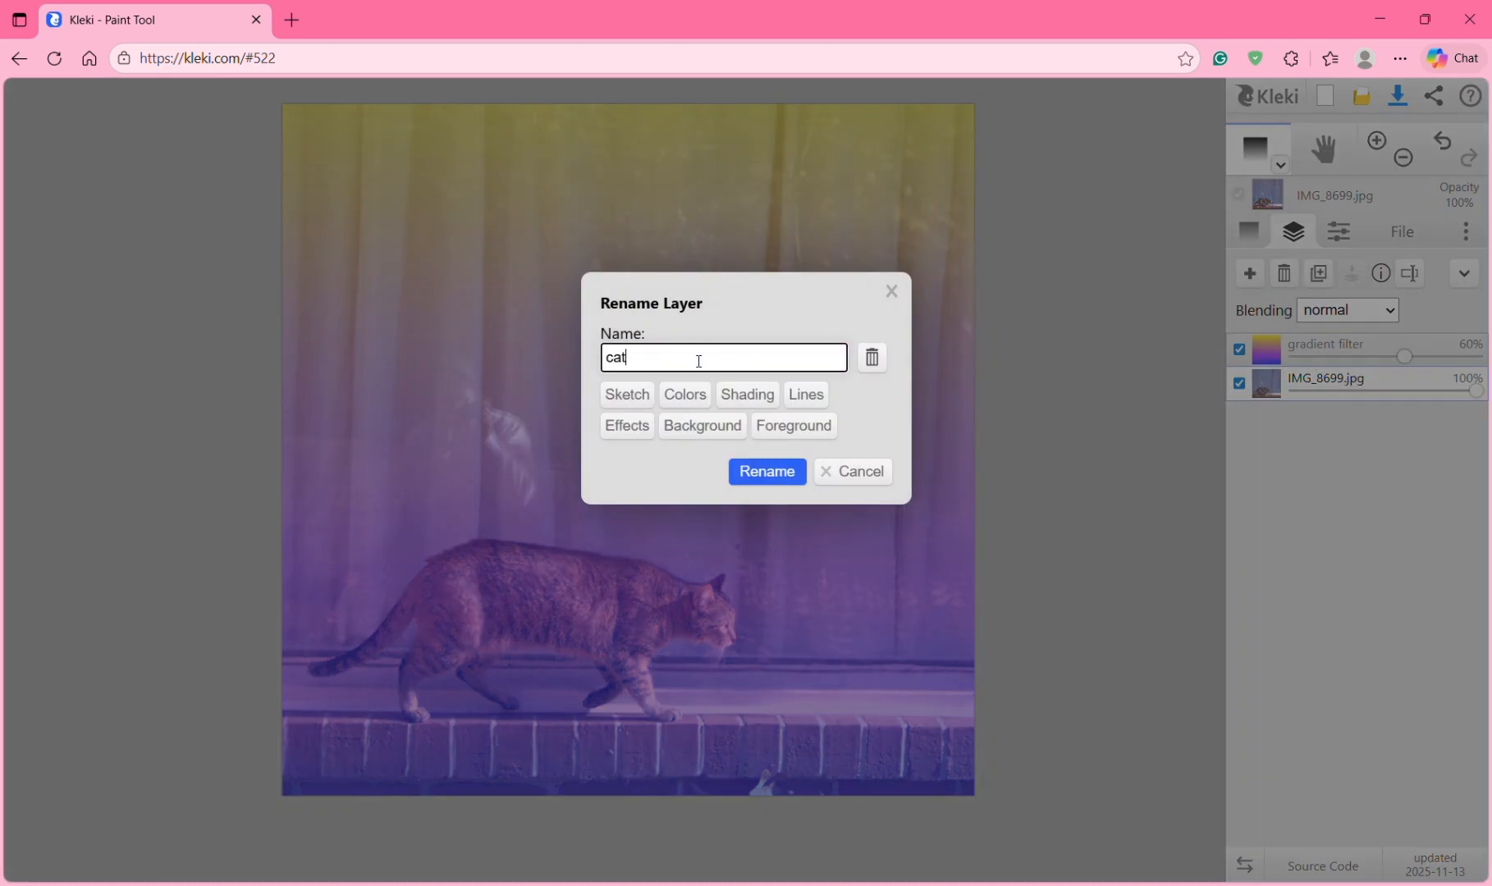
pyautogui.press('Return')
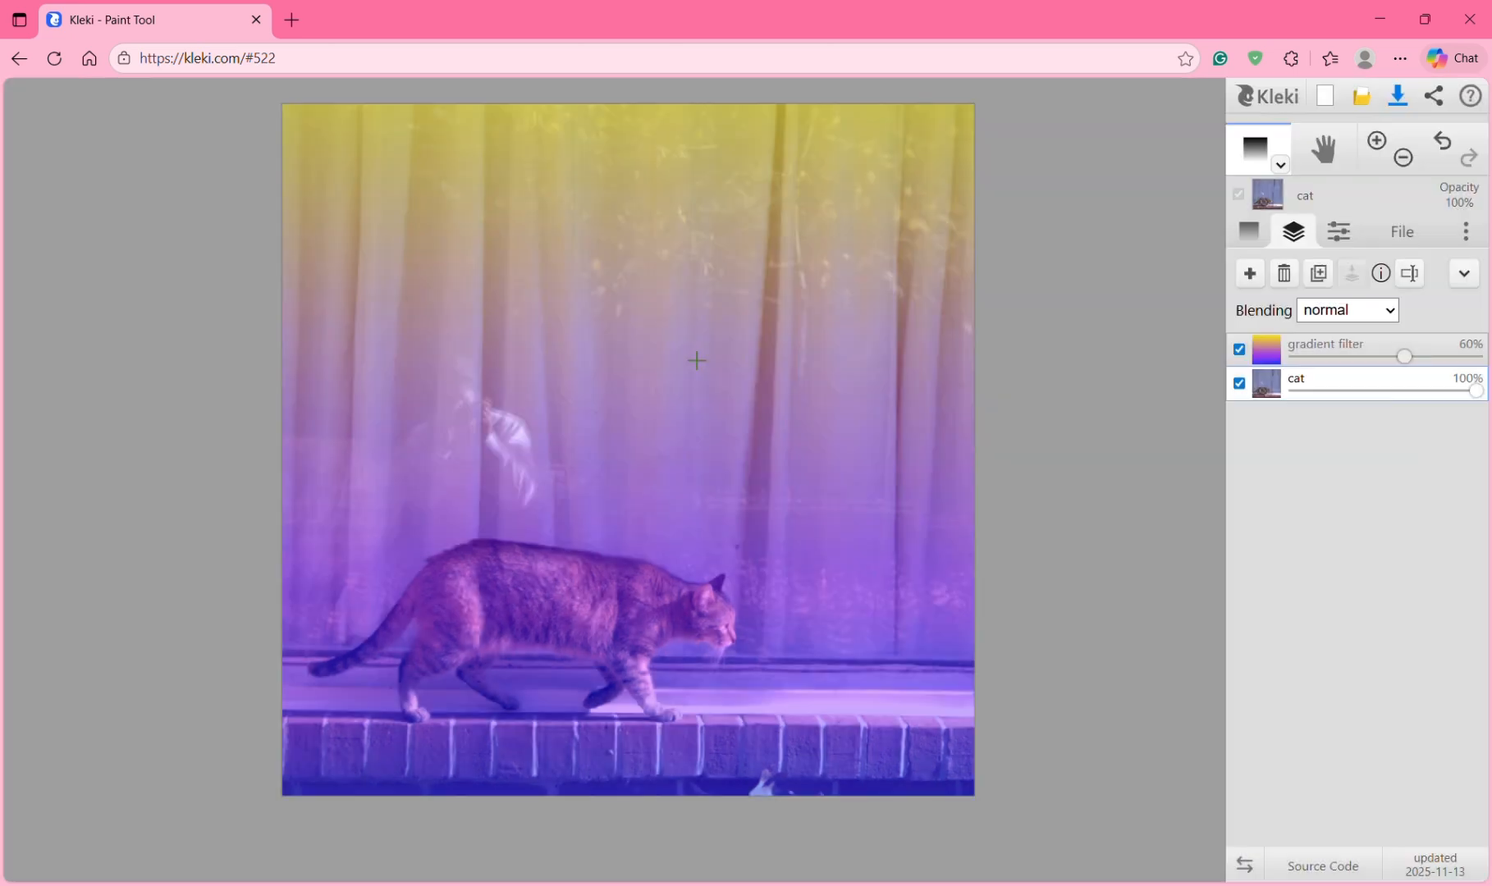
pyautogui.click(1306, 360)
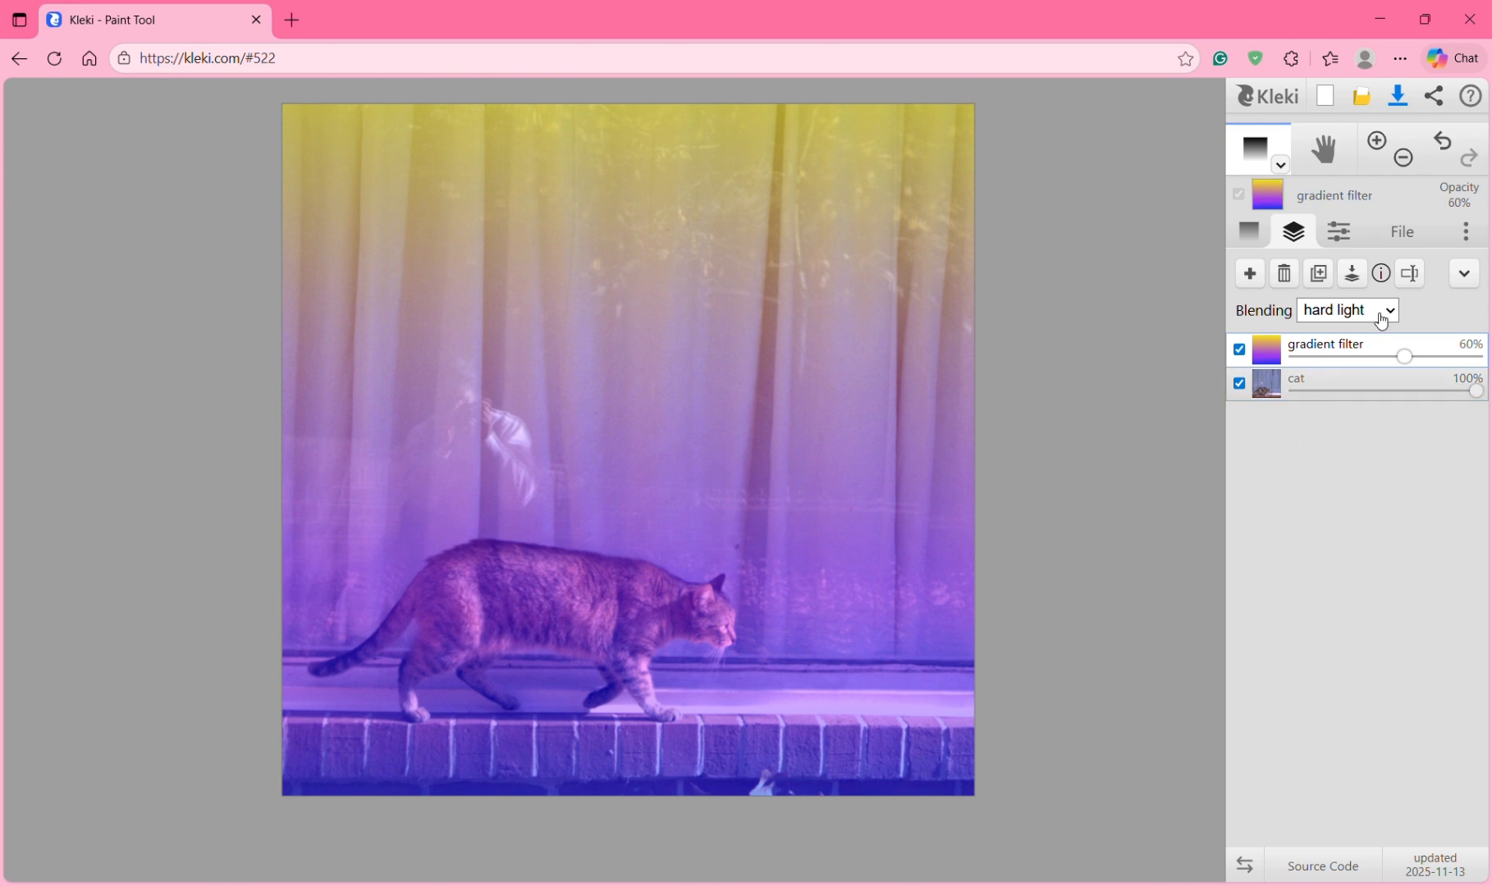
pyautogui.click(1329, 393)
pyautogui.moveTo(1300, 378)
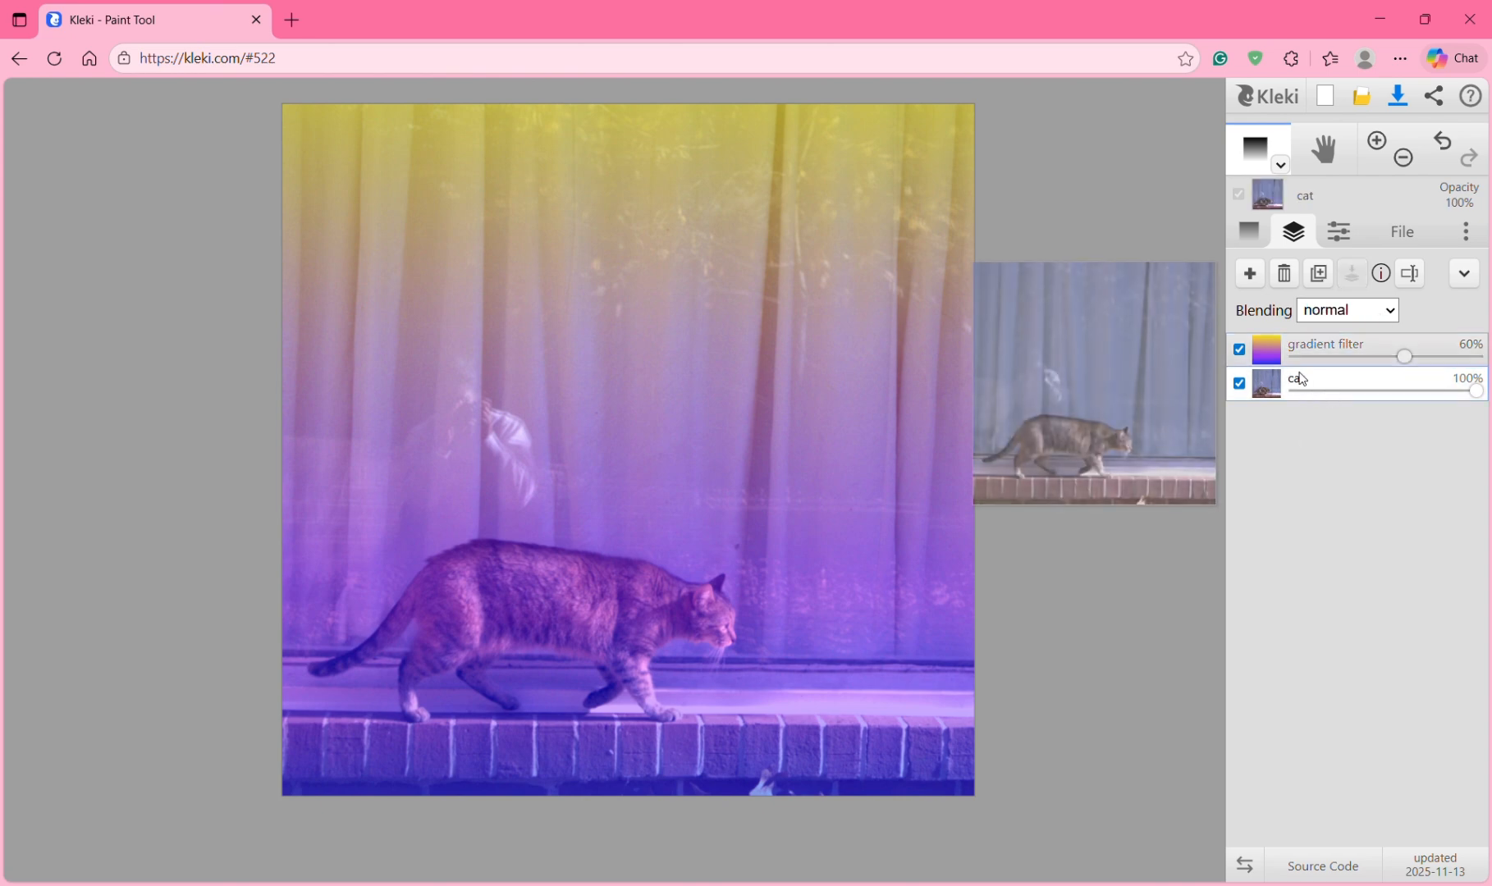
pyautogui.click(1239, 350)
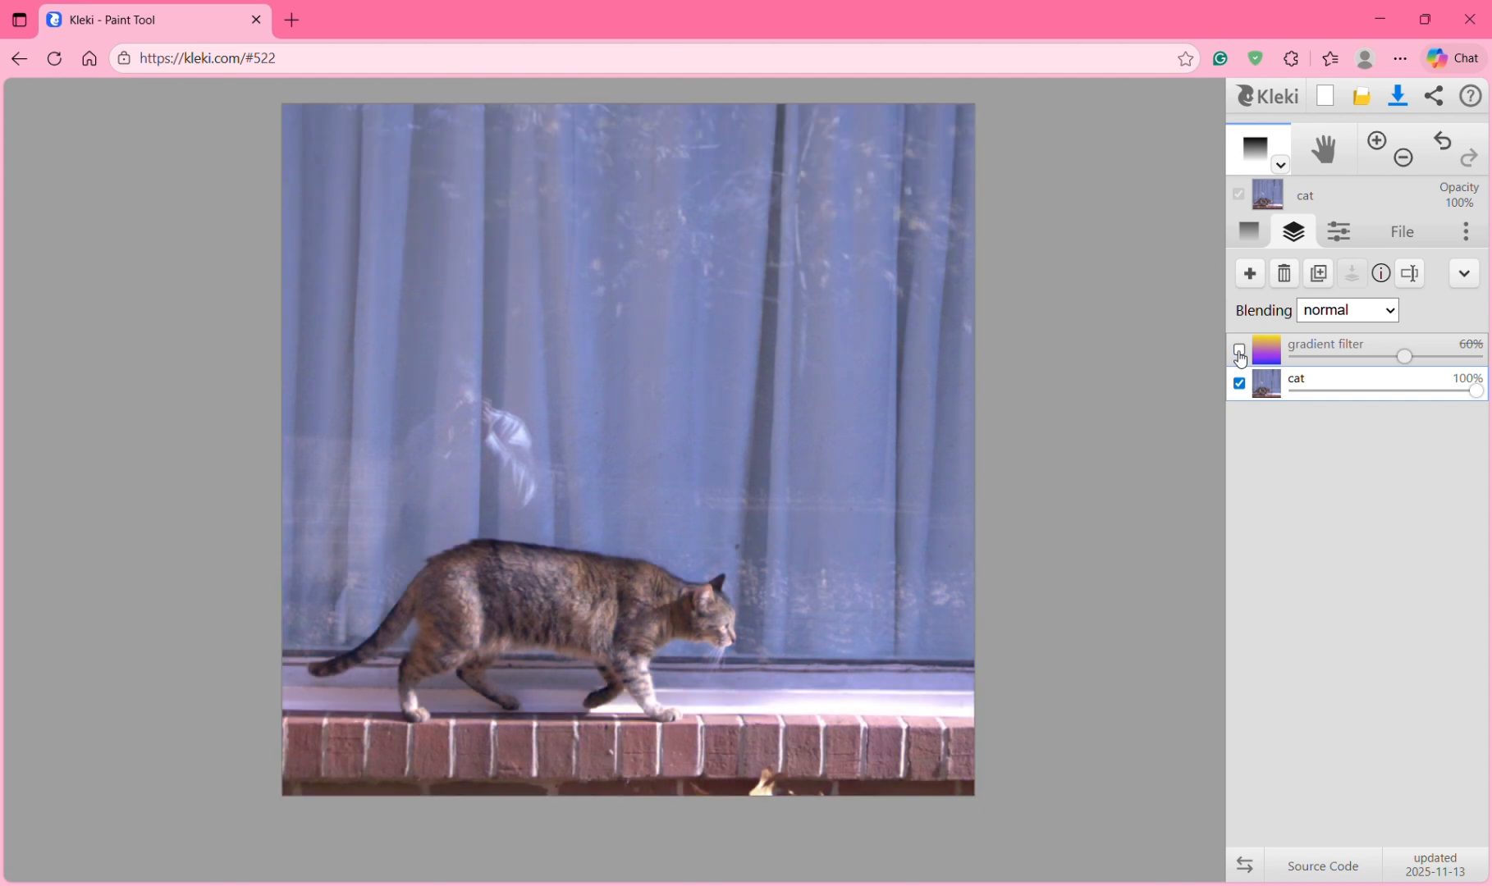
pyautogui.moveTo(1268, 382)
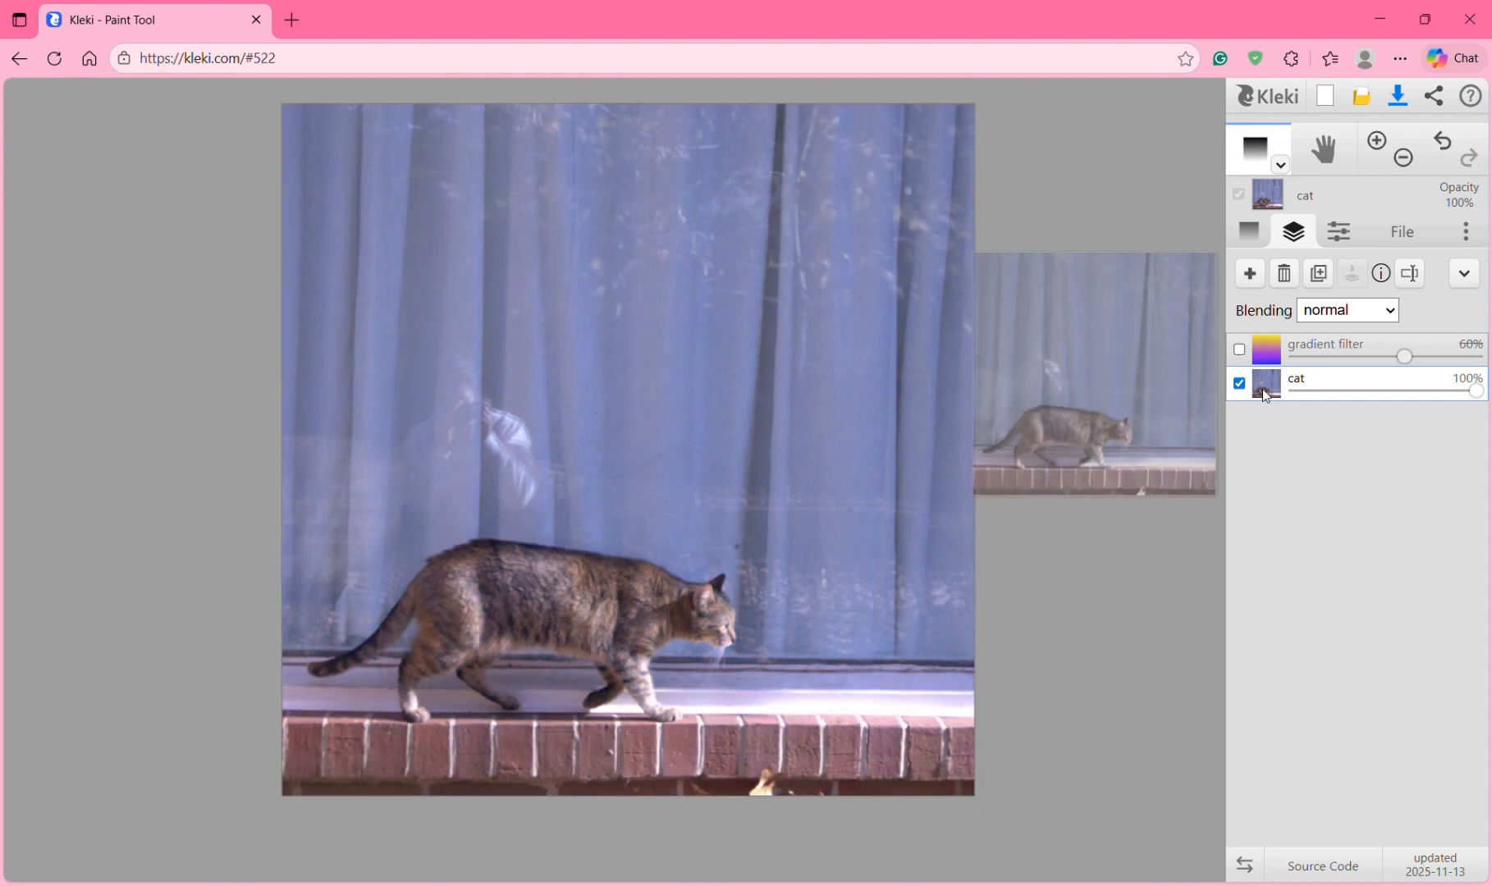
pyautogui.click(1239, 350)
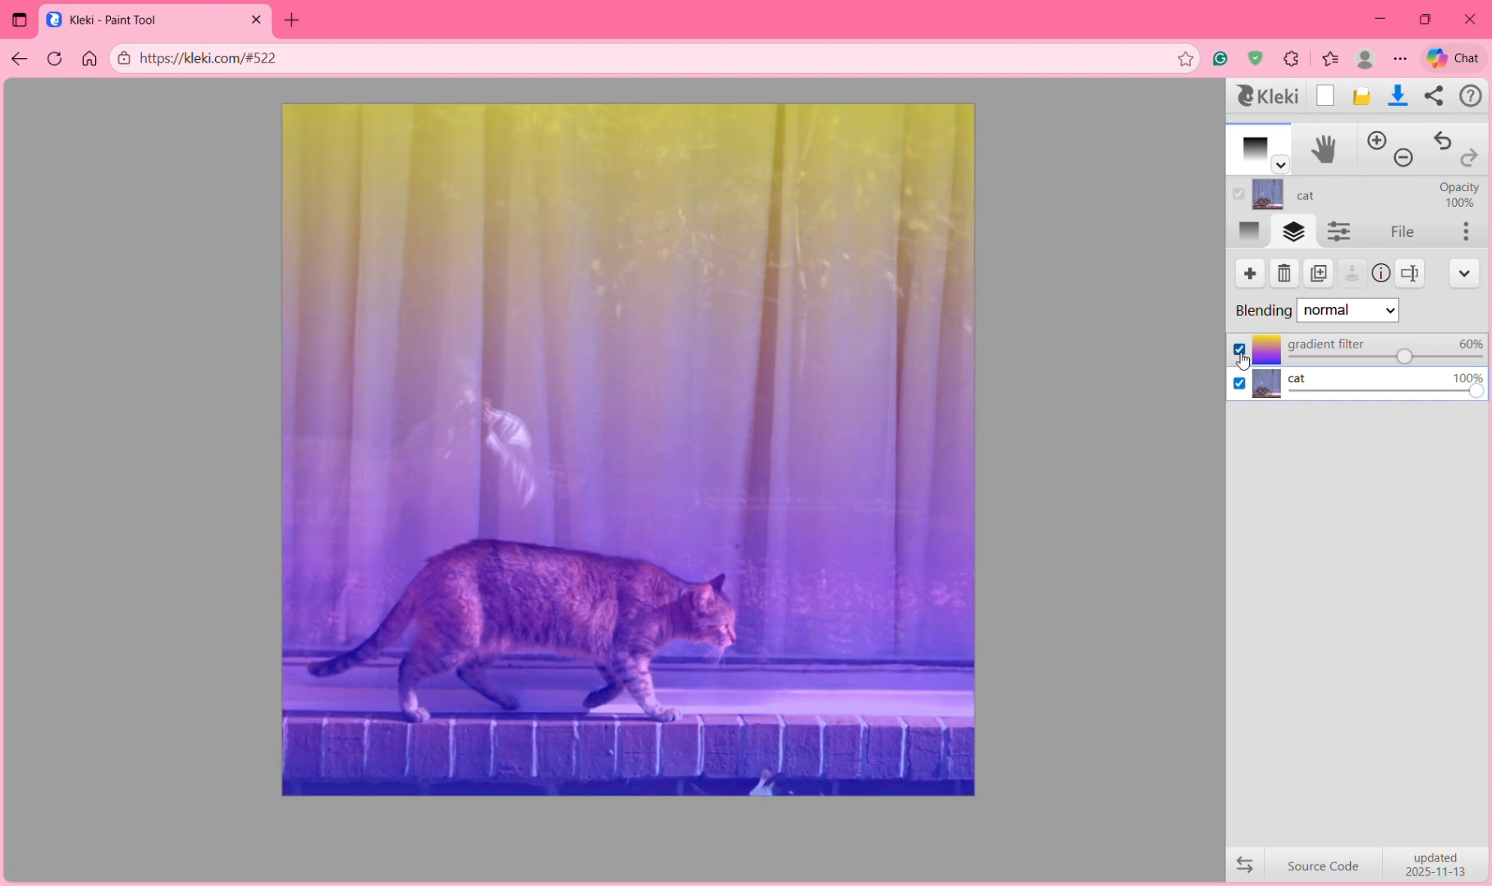
pyautogui.click(1239, 351)
pyautogui.moveTo(1276, 384)
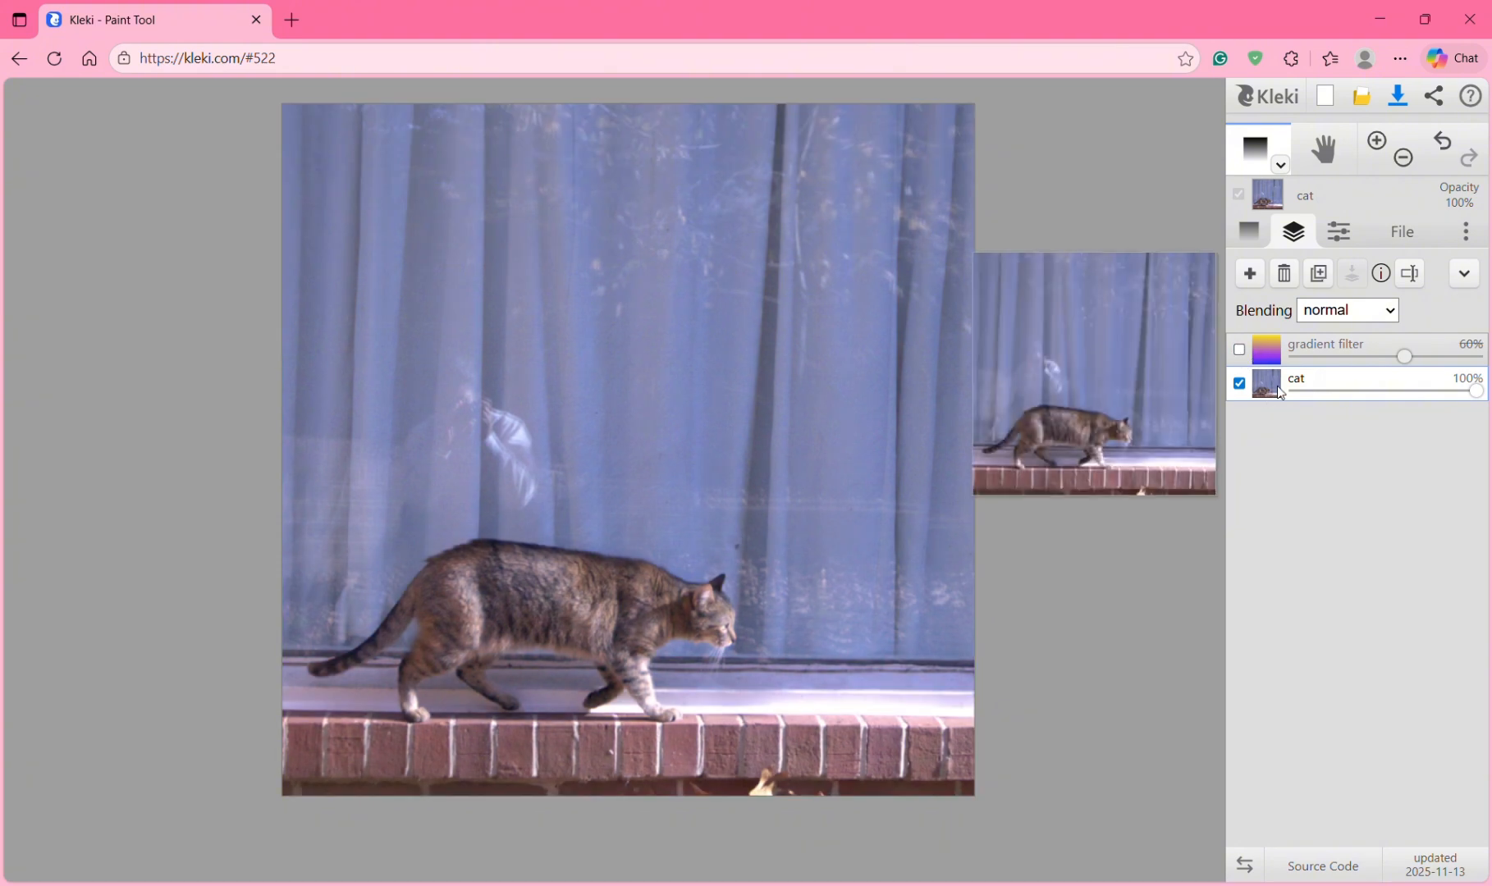
# Step: Rotate the cat photo a full 360° turn back to its original orientation and confirm
pyautogui.click(1344, 243)
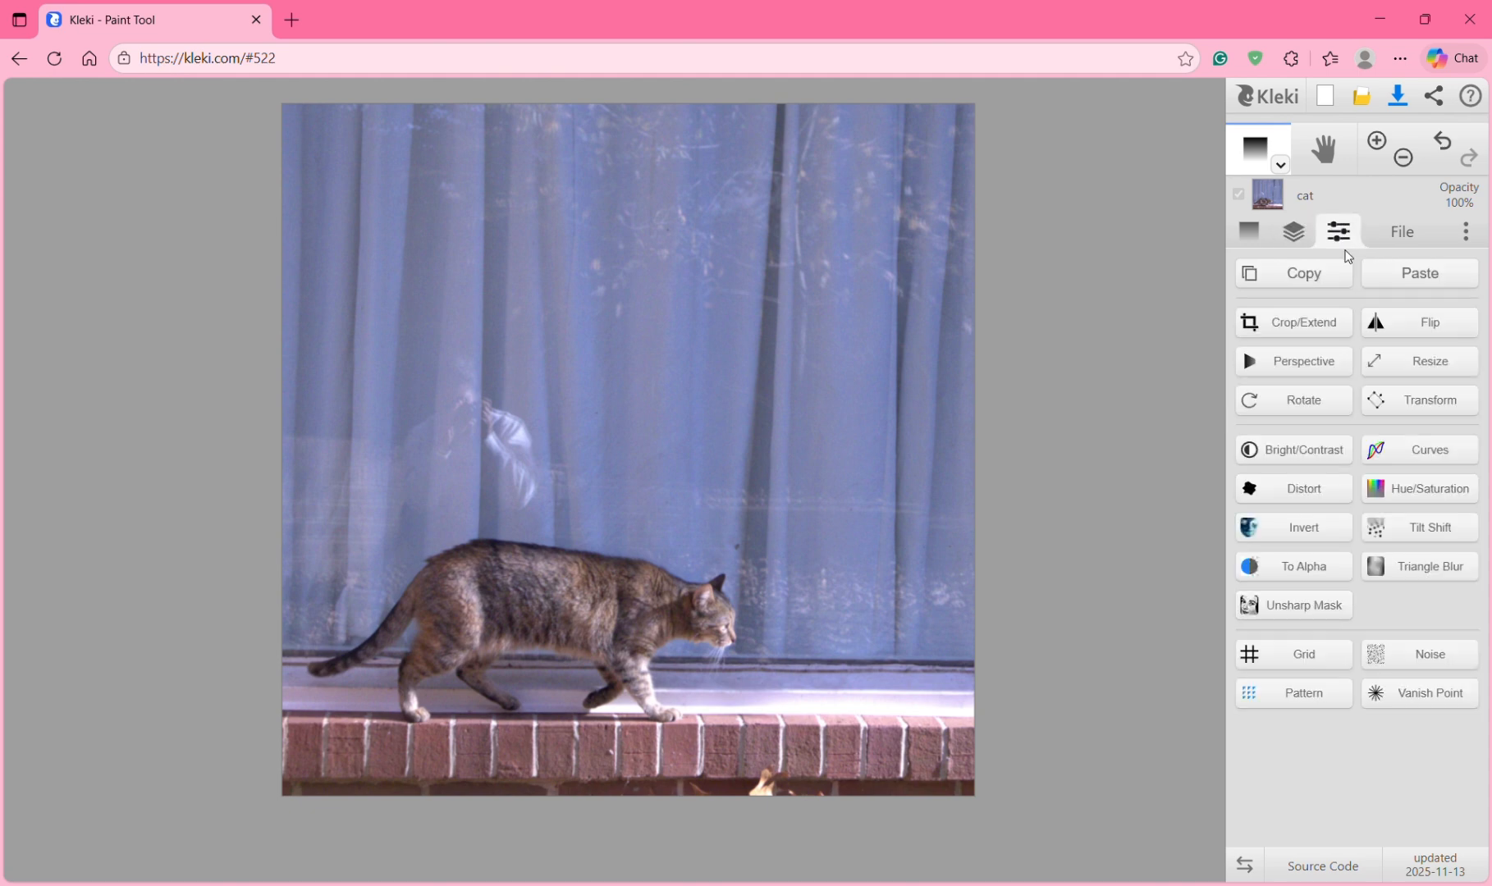
pyautogui.click(1307, 410)
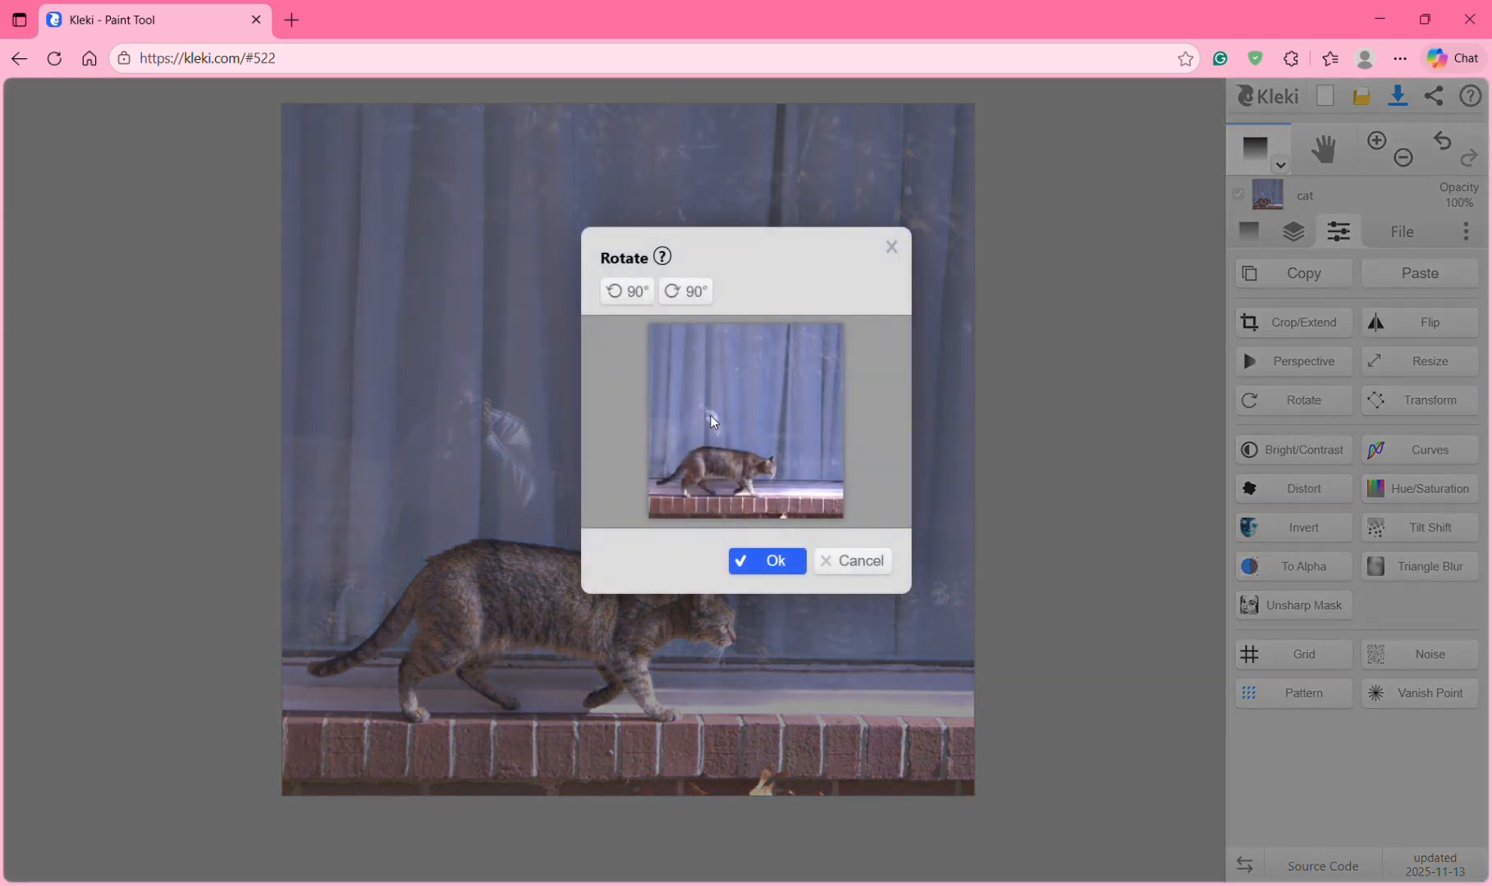
pyautogui.click(682, 292)
pyautogui.click(683, 292)
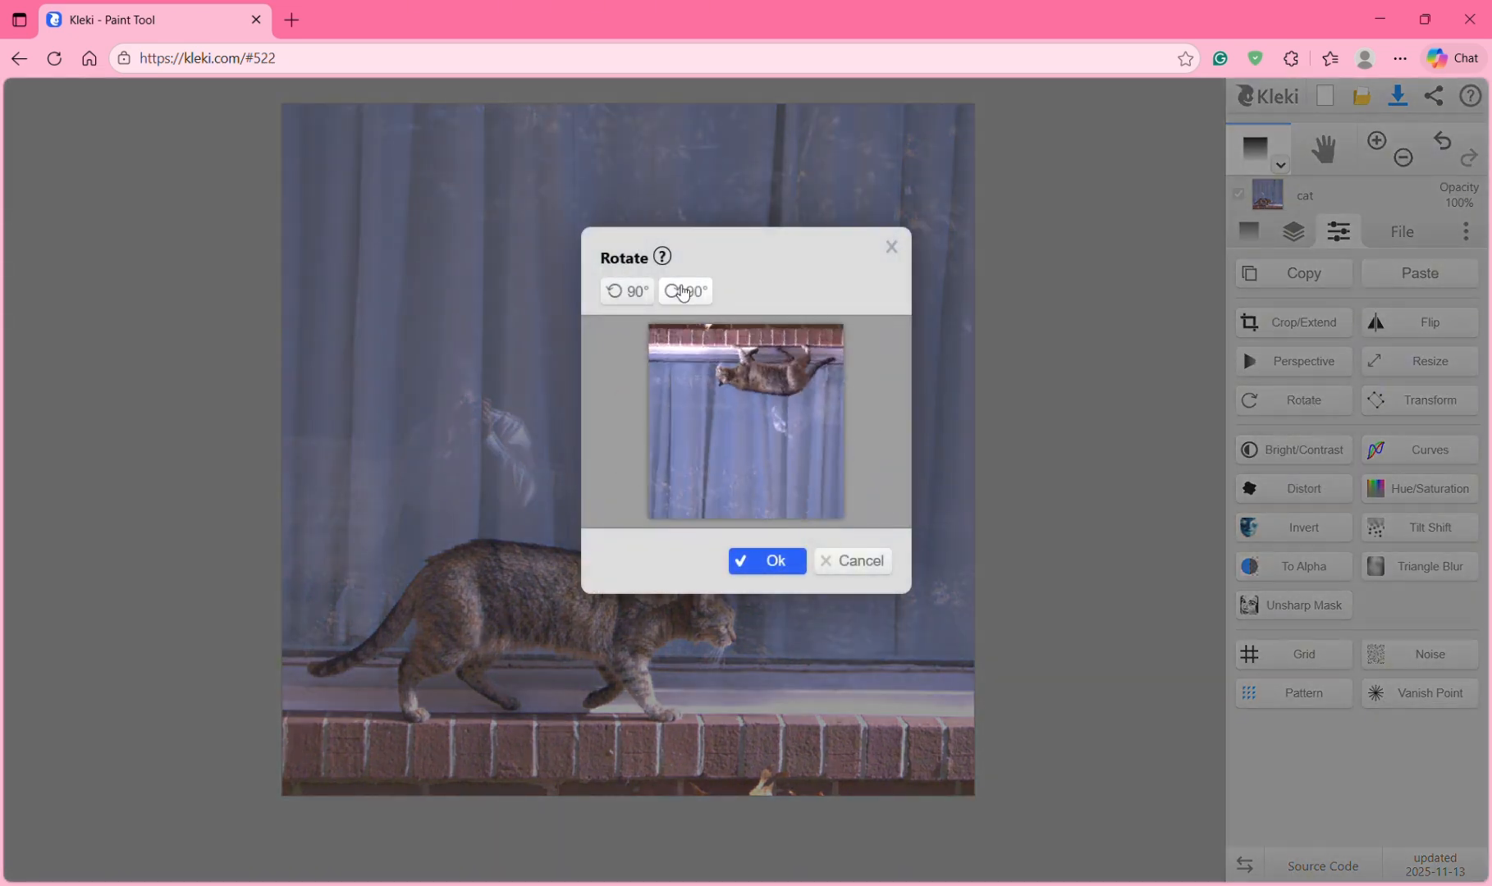
pyautogui.click(683, 292)
pyautogui.click(683, 293)
pyautogui.click(771, 562)
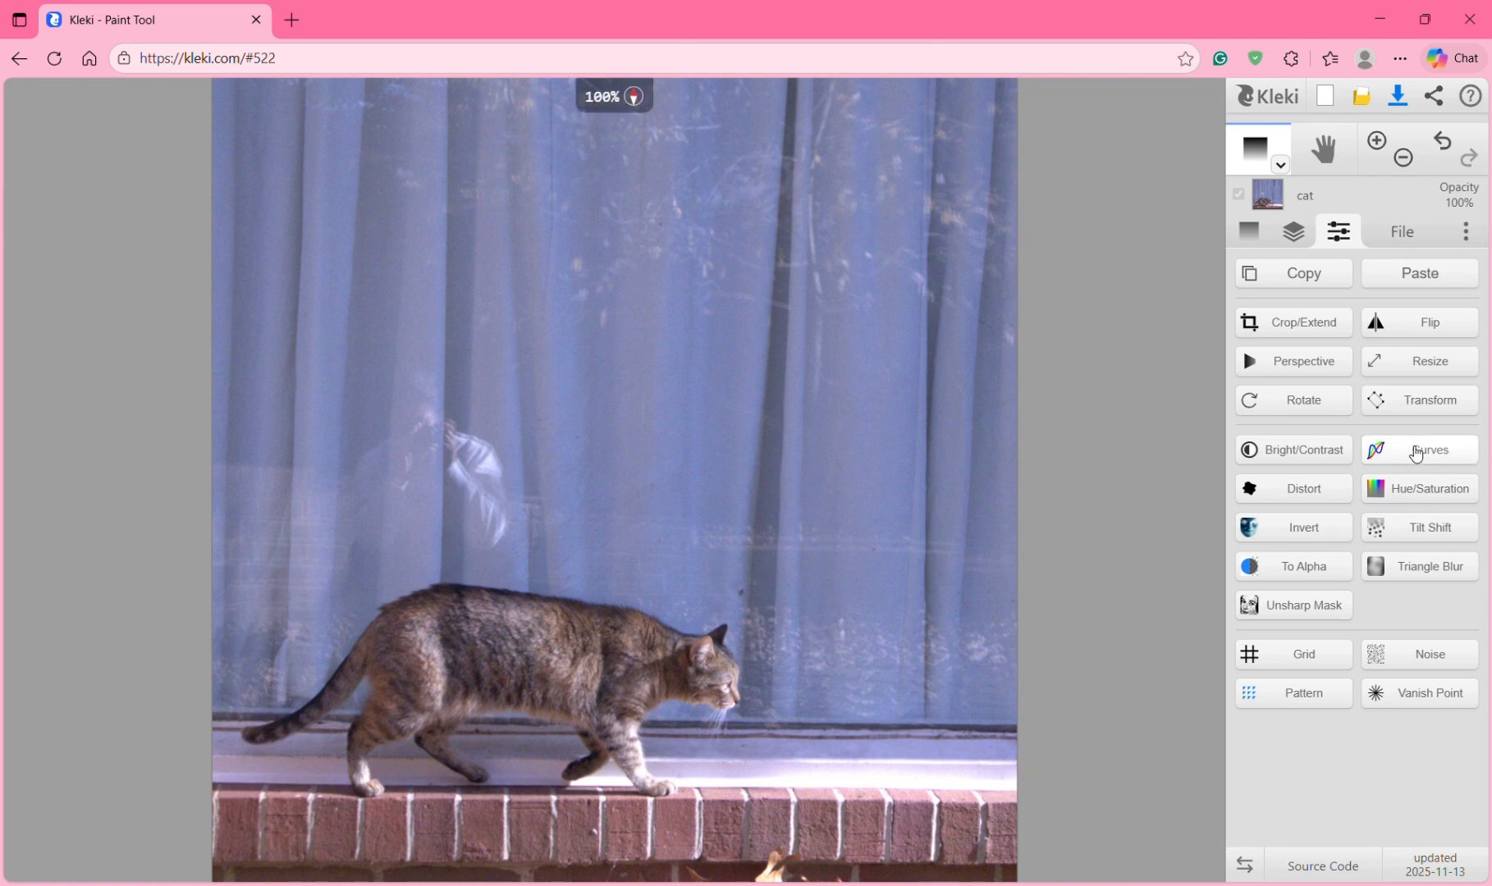
# Step: Raise the photo's brightness to 55 and set contrast to 49, then apply
pyautogui.click(1330, 457)
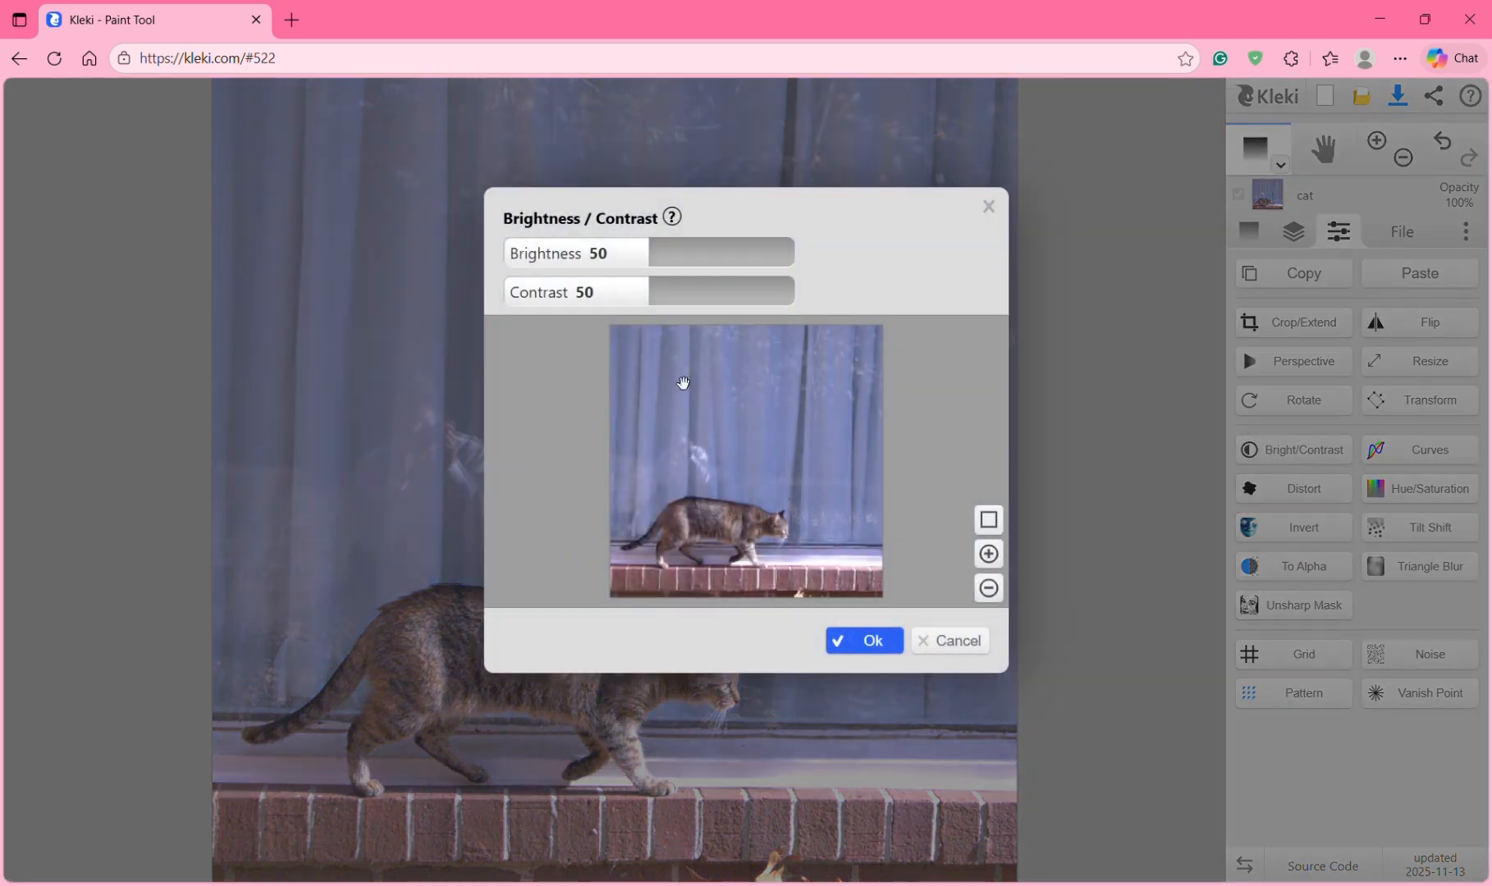
pyautogui.moveTo(645, 243); pyautogui.dragTo(695, 288)
pyautogui.click(646, 289)
pyautogui.click(873, 639)
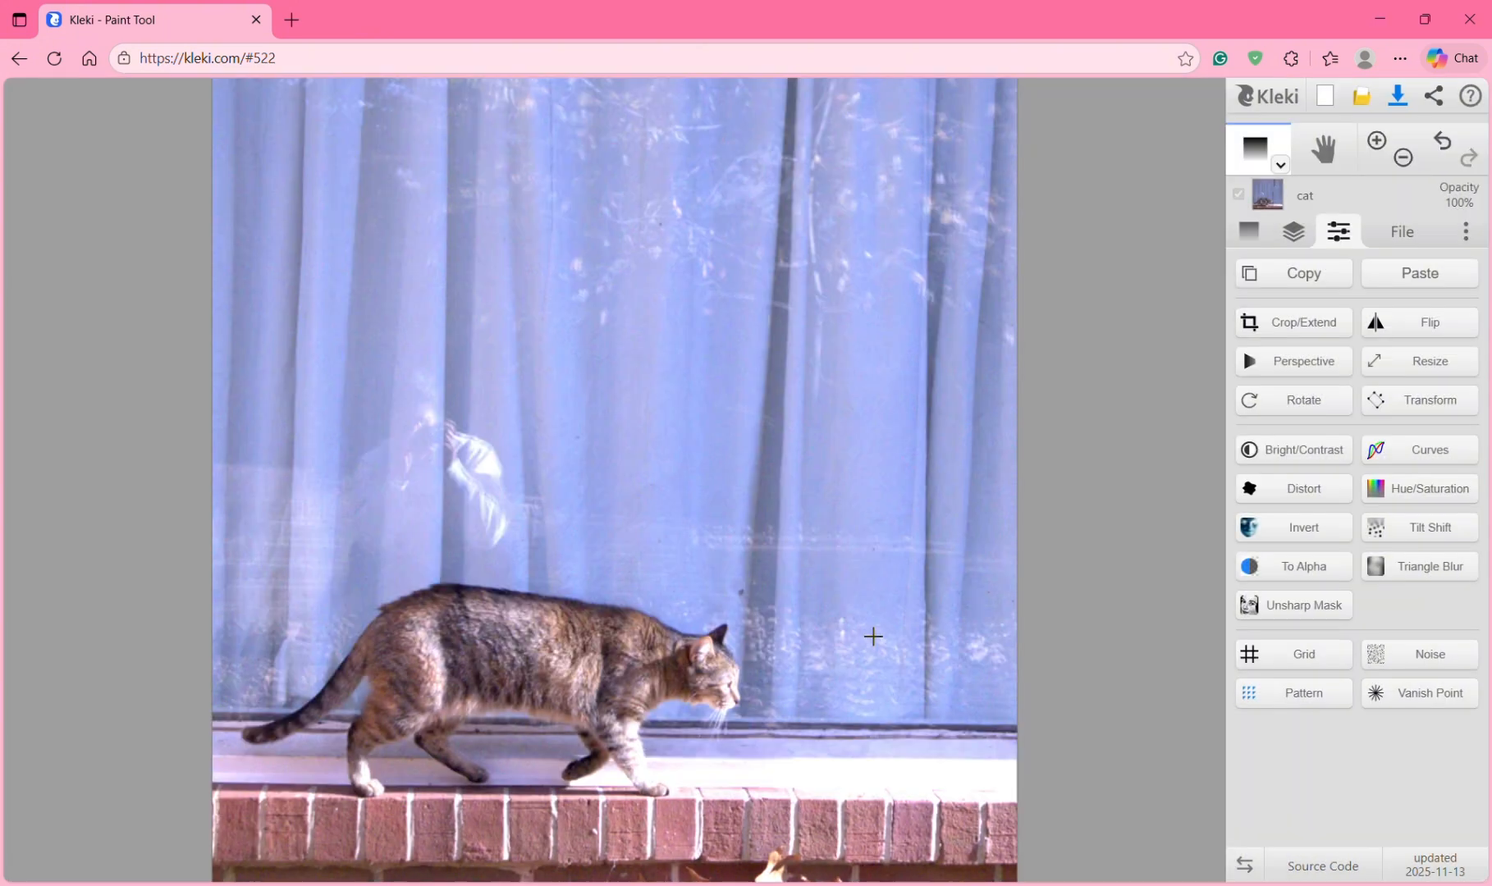
pyautogui.scroll(-2, 872, 636)
pyautogui.scroll(1, 872, 636)
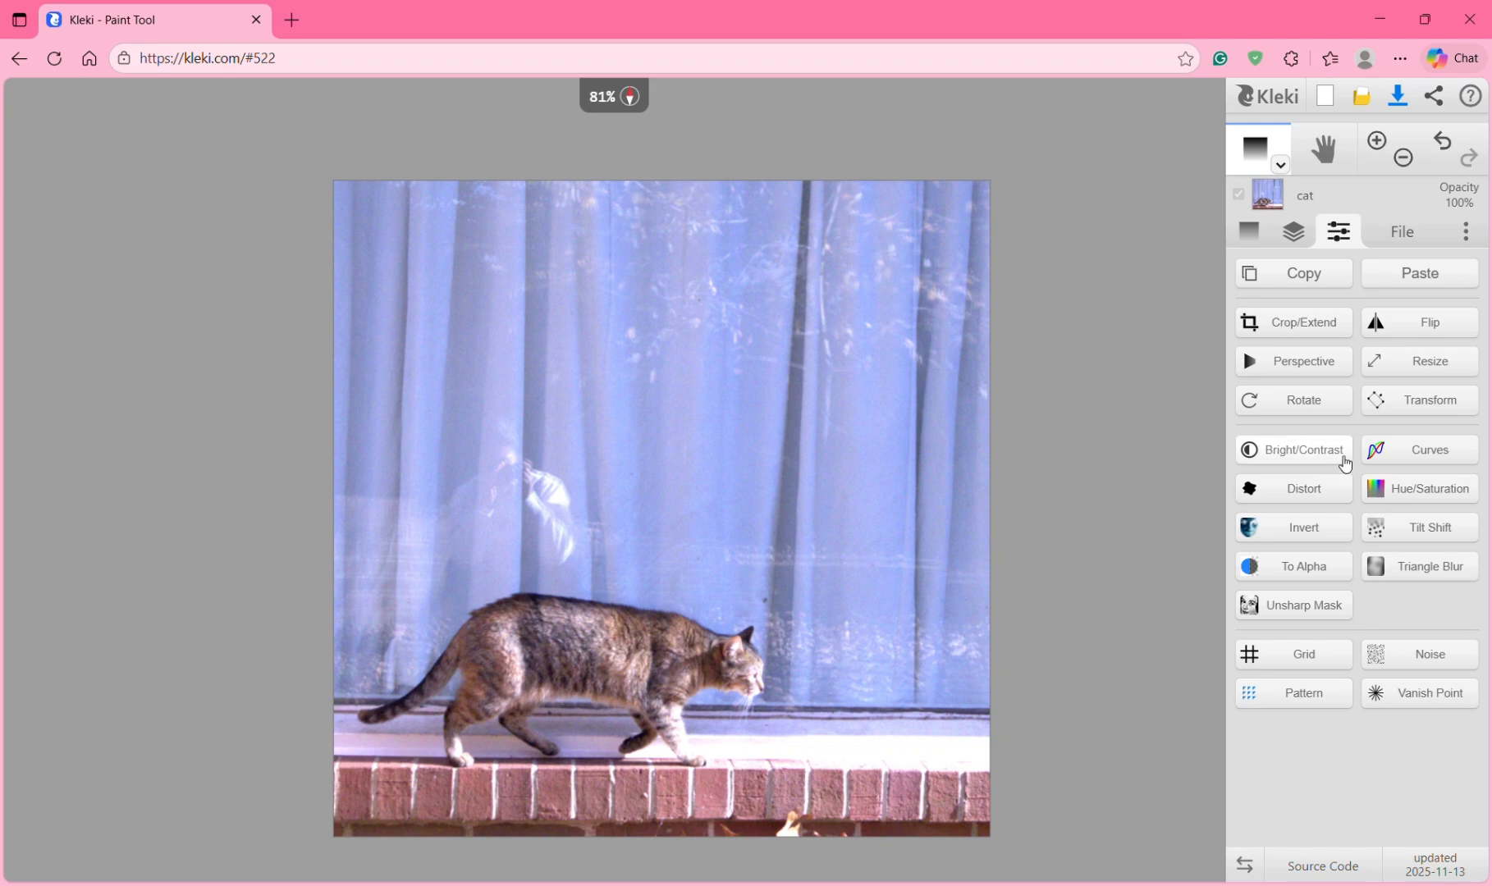
# Step: Preview a Distort wave at scale 12, then cancel without applying it
pyautogui.click(1304, 489)
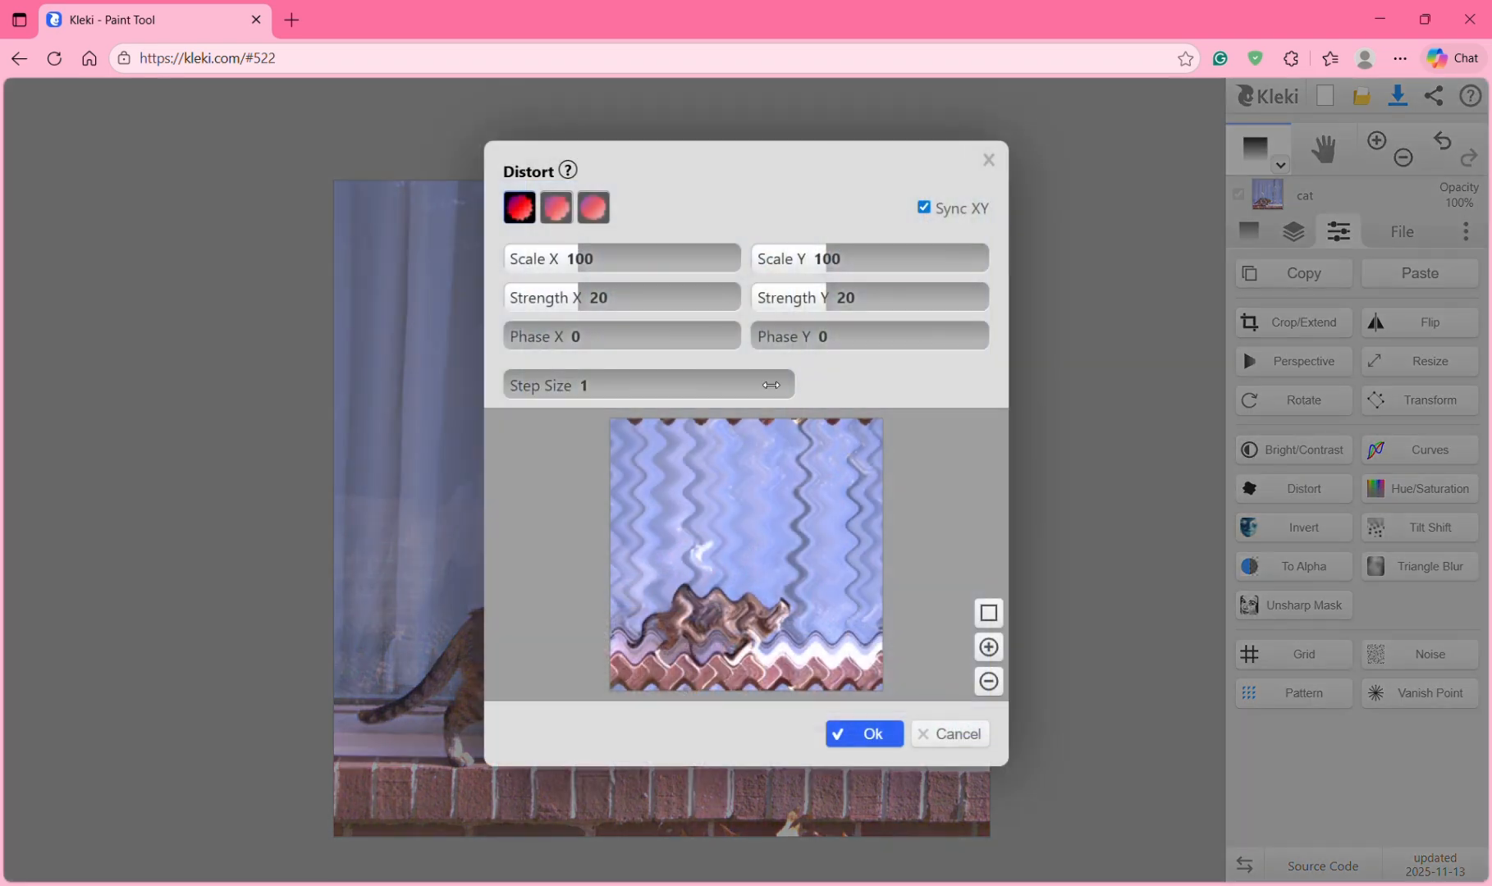
pyautogui.moveTo(584, 261); pyautogui.dragTo(619, 294)
pyautogui.click(943, 733)
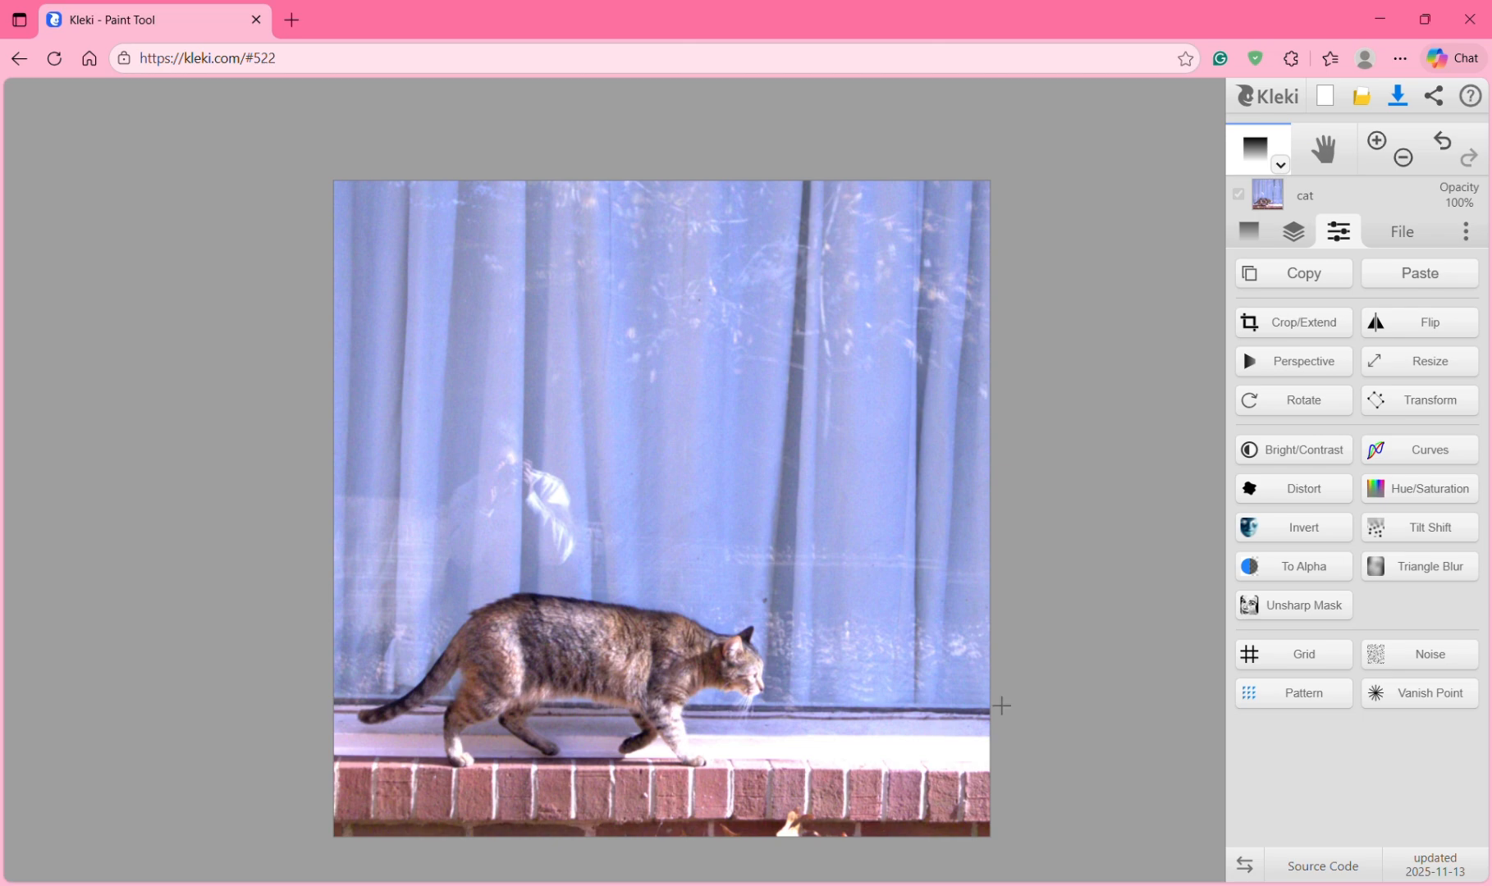
# Step: Place the tilt-shift focus band across the cat, with gradient radius 185 and blur radius 14, and apply
pyautogui.click(1412, 535)
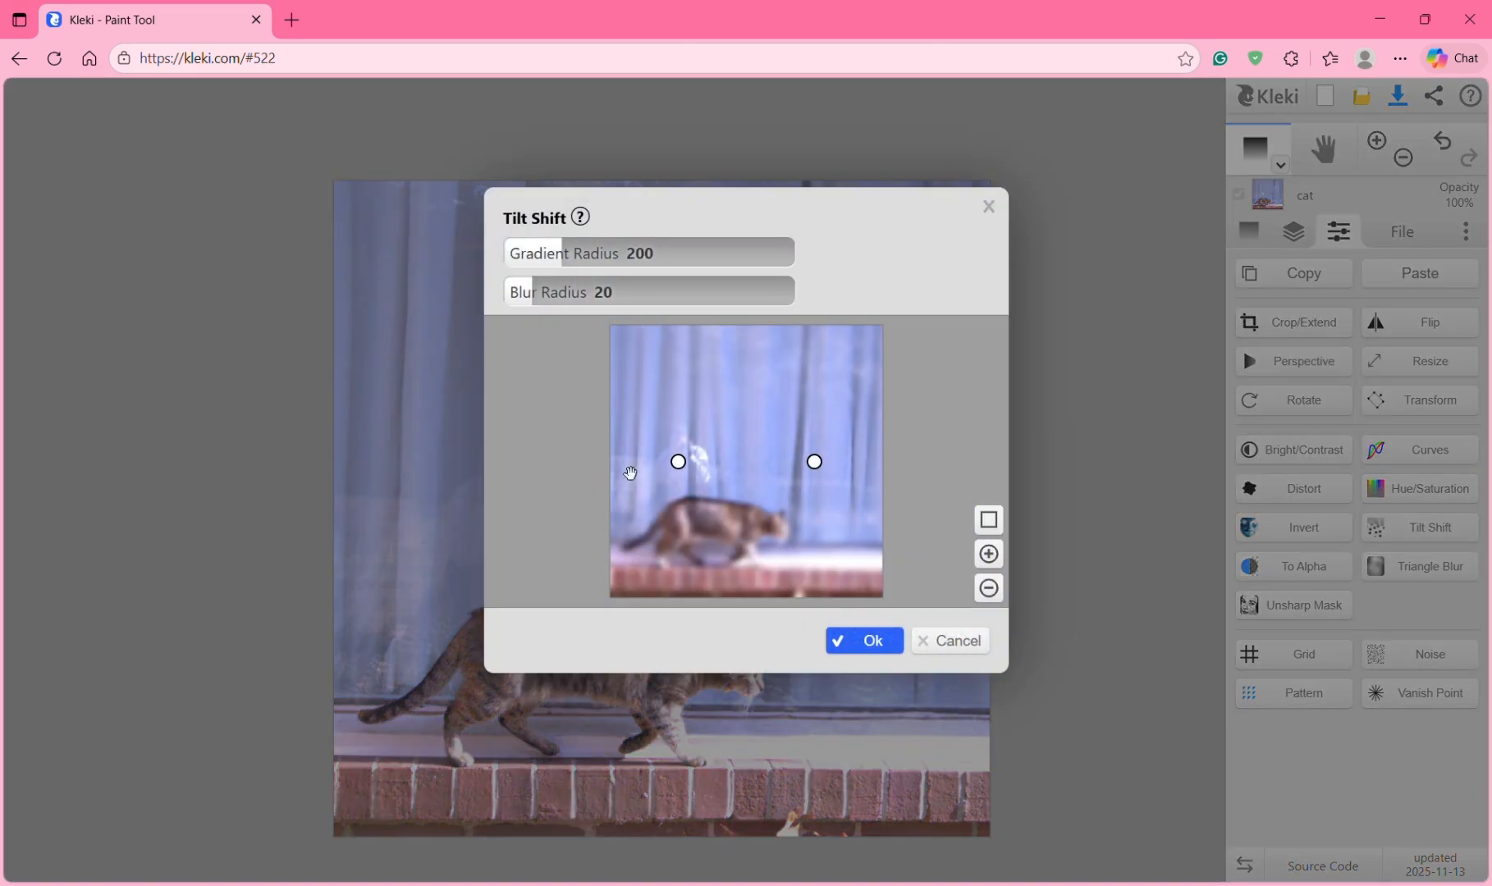
pyautogui.moveTo(824, 462); pyautogui.dragTo(830, 544)
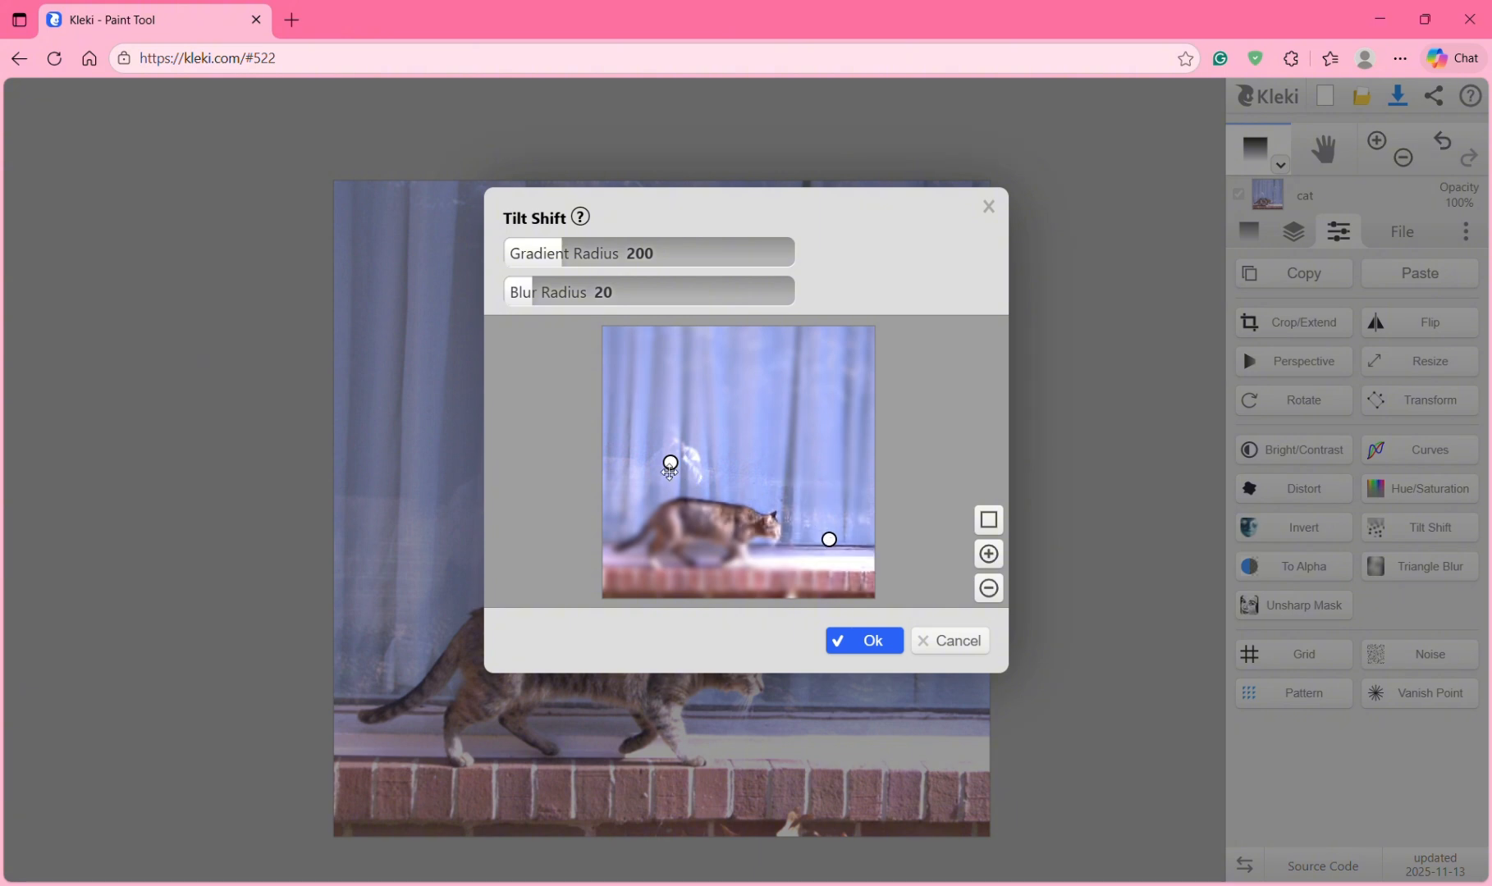
pyautogui.moveTo(671, 464); pyautogui.dragTo(609, 532)
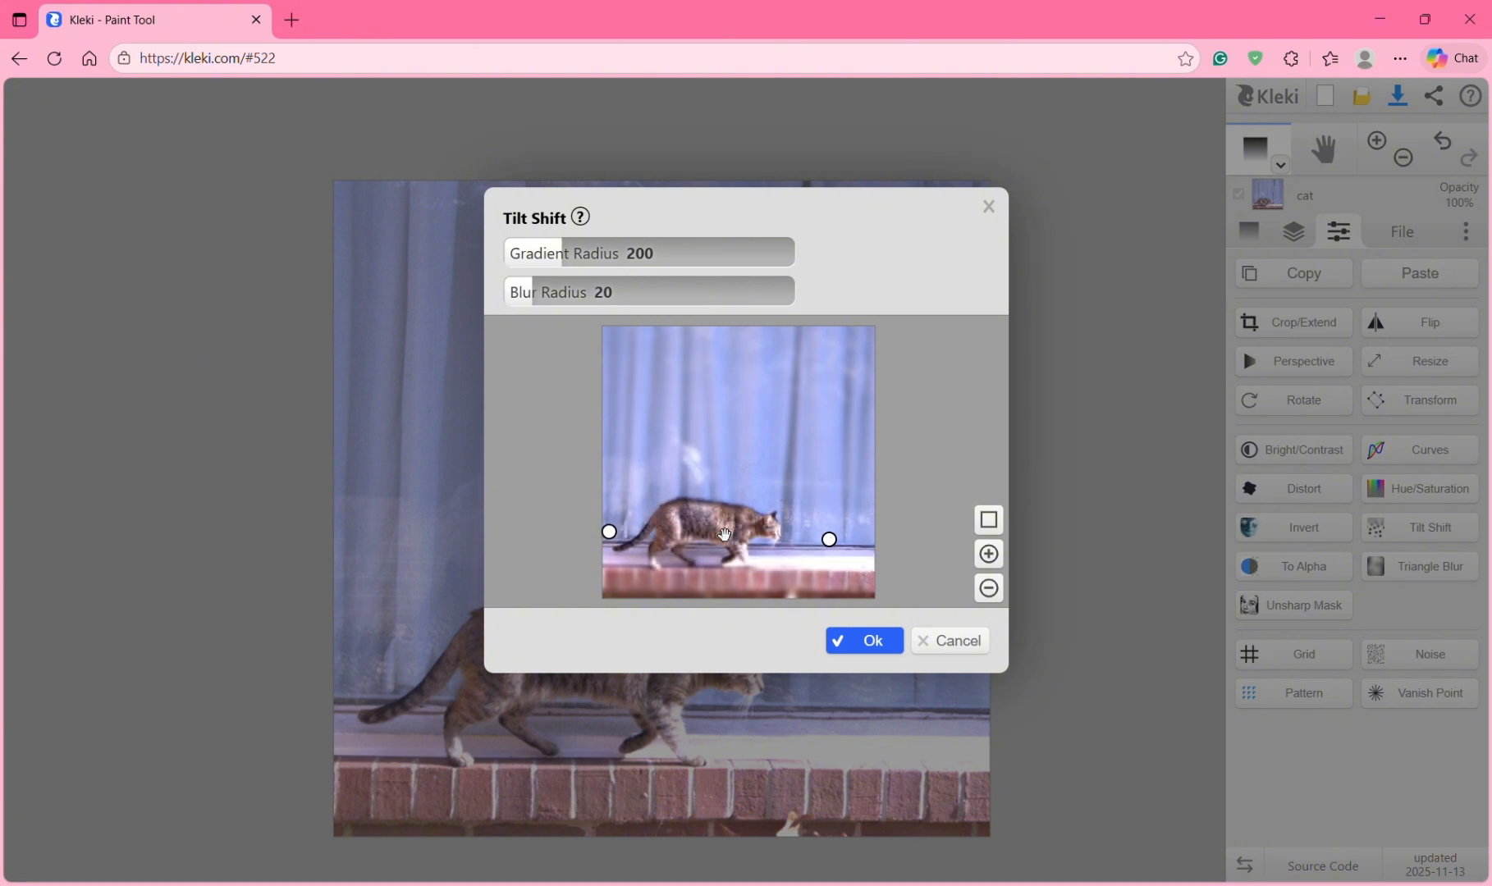
pyautogui.moveTo(830, 544)
pyautogui.mouseDown()
pyautogui.moveTo(835, 514)
pyautogui.moveTo(821, 525)
pyautogui.mouseUp()
pyautogui.moveTo(610, 542); pyautogui.dragTo(617, 525)
pyautogui.moveTo(517, 289); pyautogui.dragTo(556, 253)
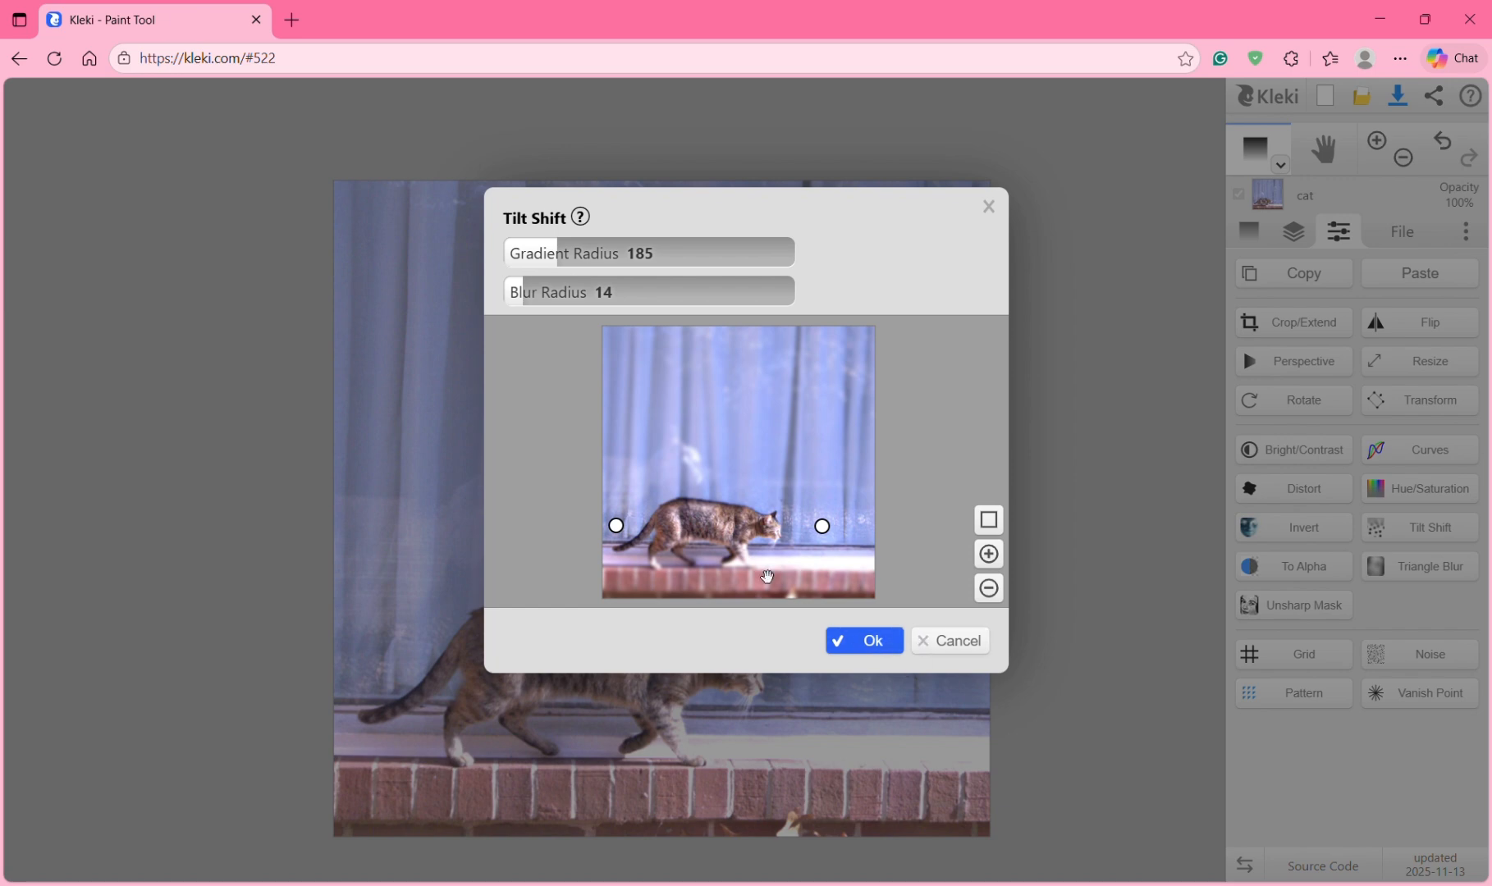
pyautogui.moveTo(823, 530)
pyautogui.mouseDown()
pyautogui.moveTo(793, 524)
pyautogui.moveTo(815, 573)
pyautogui.moveTo(842, 507)
pyautogui.moveTo(837, 537)
pyautogui.mouseUp()
pyautogui.click(851, 658)
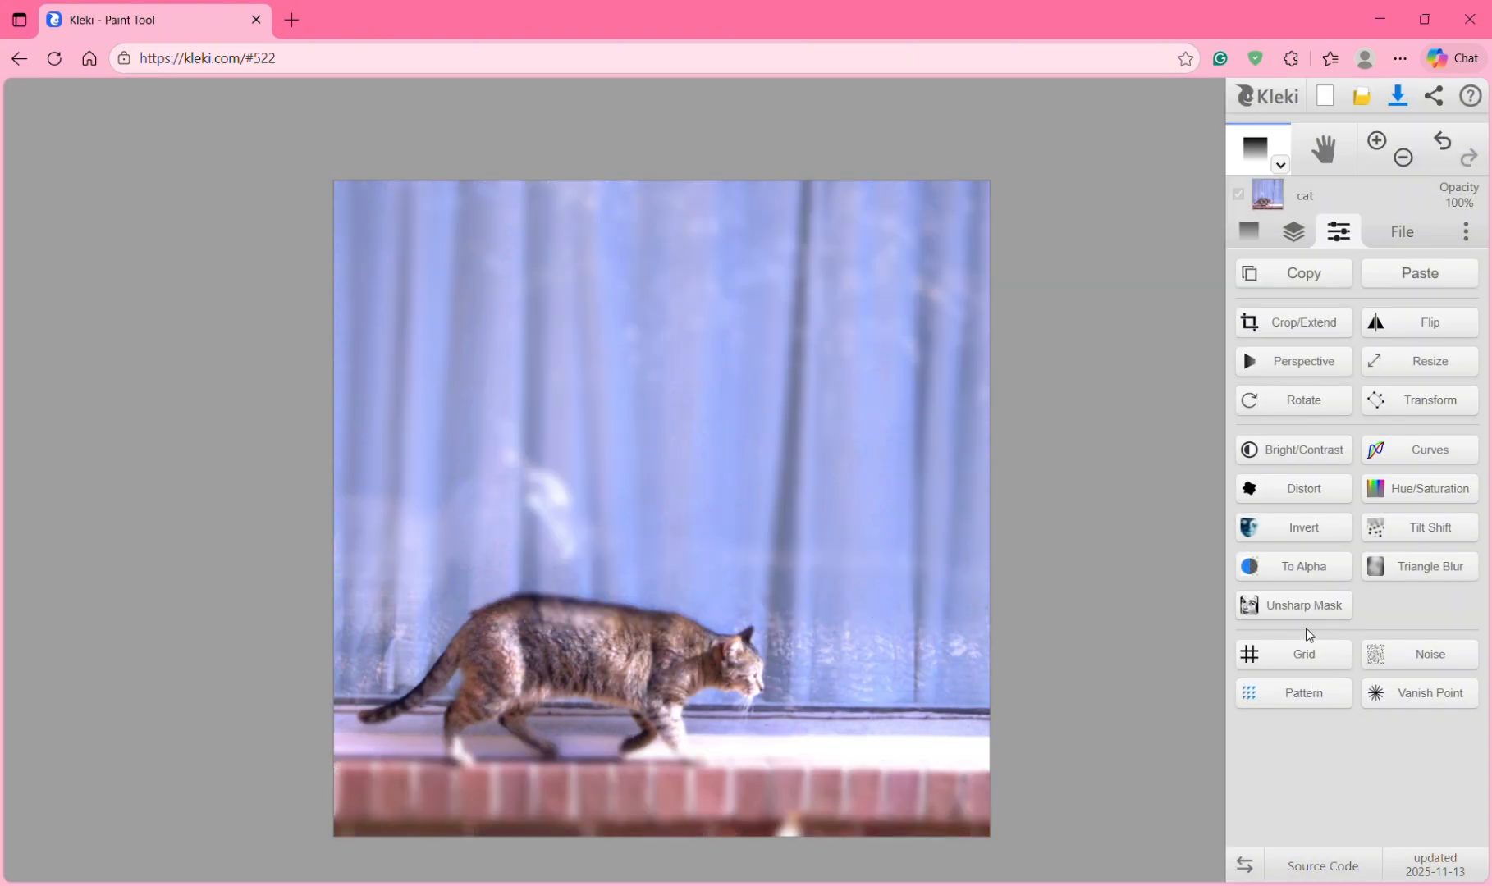
pyautogui.click(1339, 525)
pyautogui.click(1336, 529)
pyautogui.click(1434, 453)
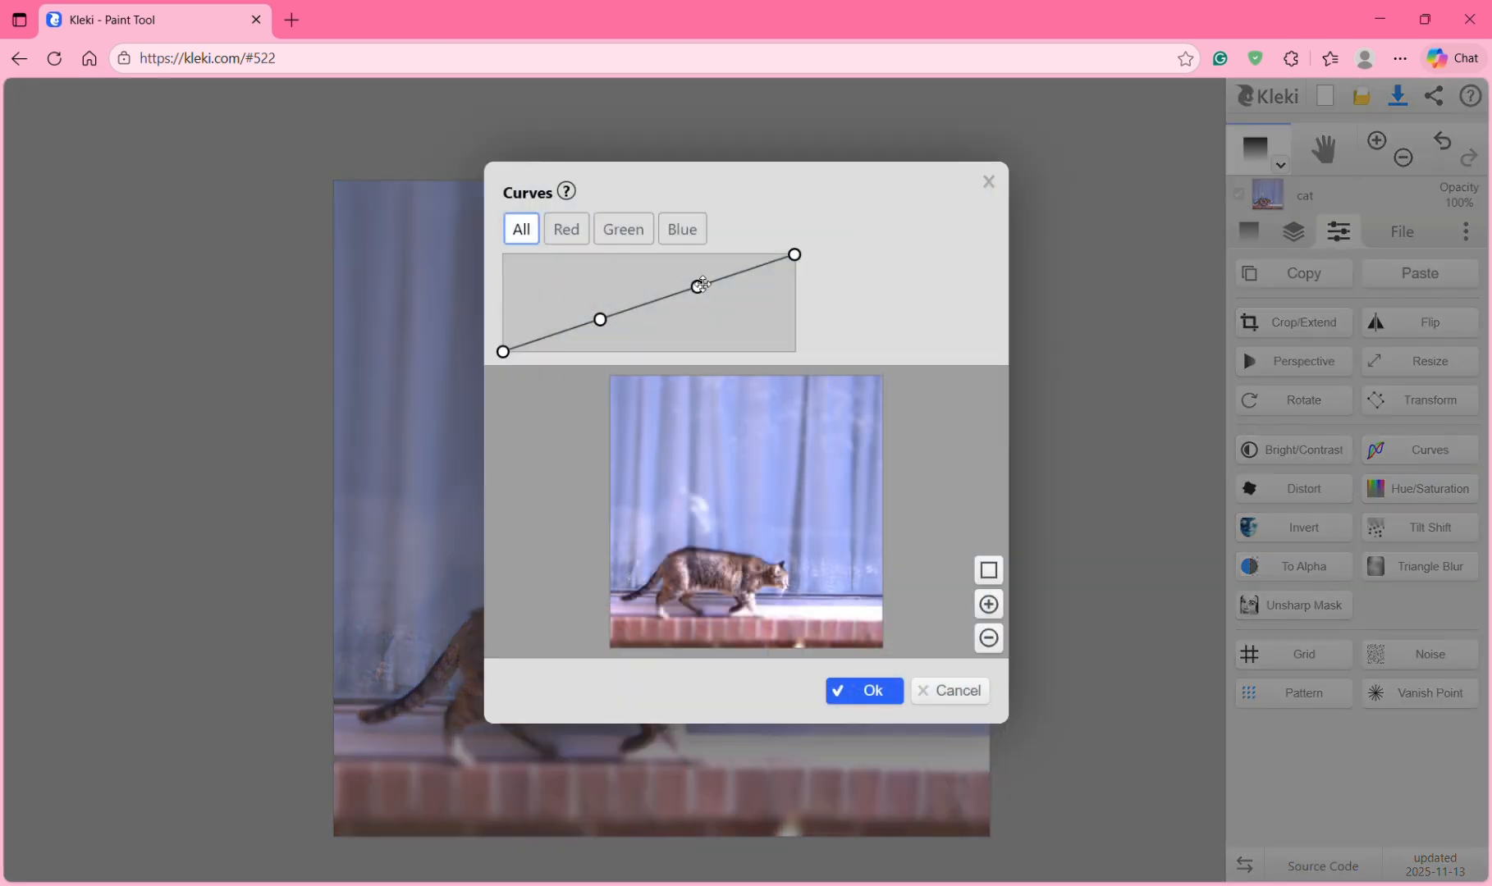
pyautogui.moveTo(701, 284)
pyautogui.mouseDown()
pyautogui.moveTo(727, 307)
pyautogui.moveTo(700, 263)
pyautogui.moveTo(666, 276)
pyautogui.moveTo(710, 296)
pyautogui.mouseUp()
pyautogui.moveTo(599, 319); pyautogui.dragTo(653, 339)
pyautogui.moveTo(503, 352)
pyautogui.mouseDown()
pyautogui.moveTo(542, 264)
pyautogui.moveTo(517, 339)
pyautogui.mouseUp()
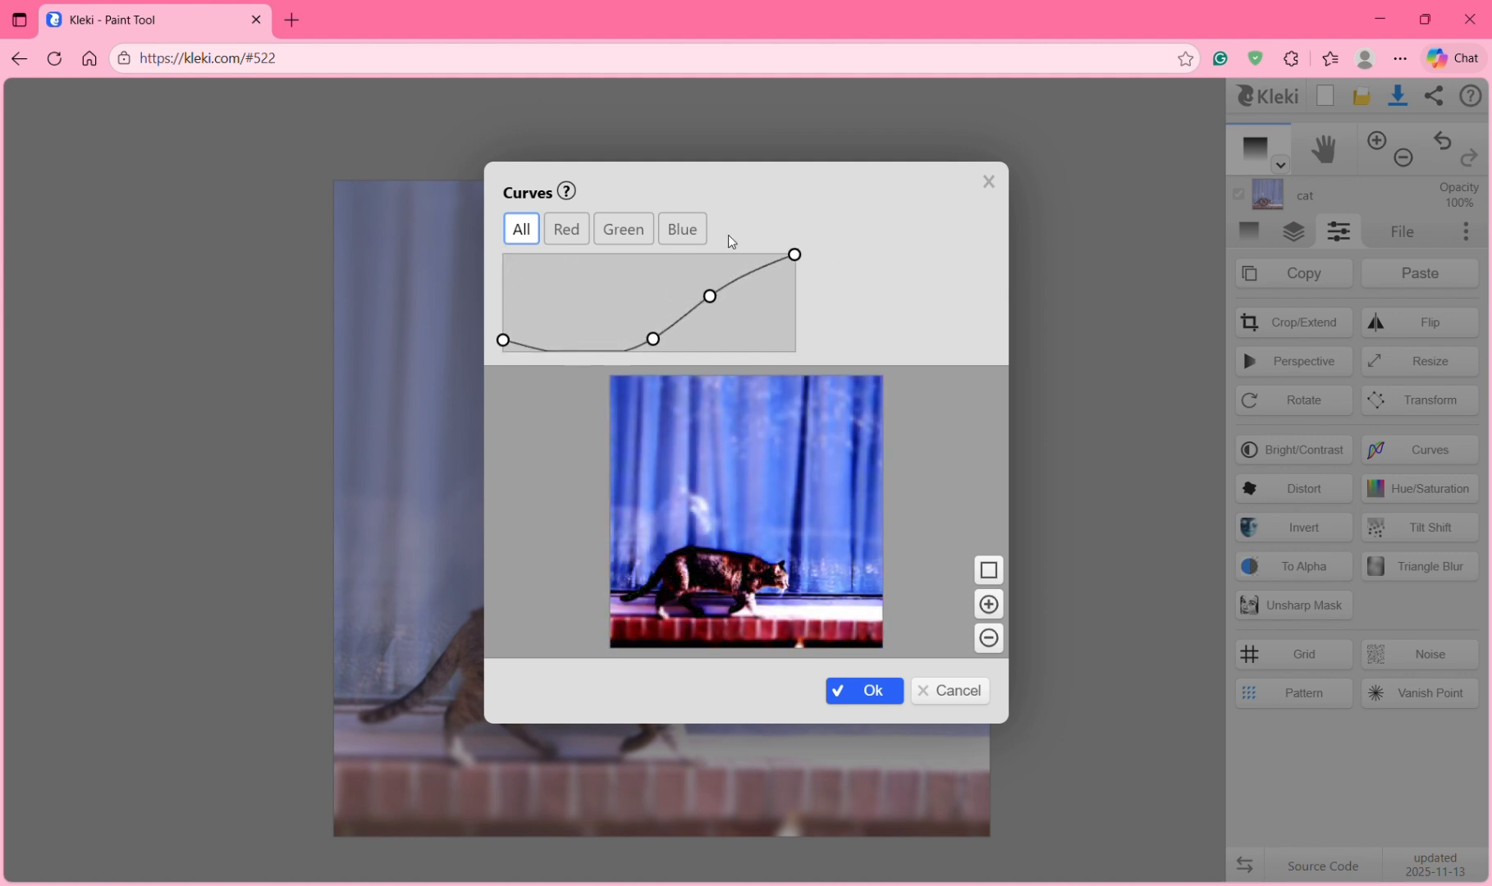
pyautogui.moveTo(795, 257); pyautogui.dragTo(802, 323)
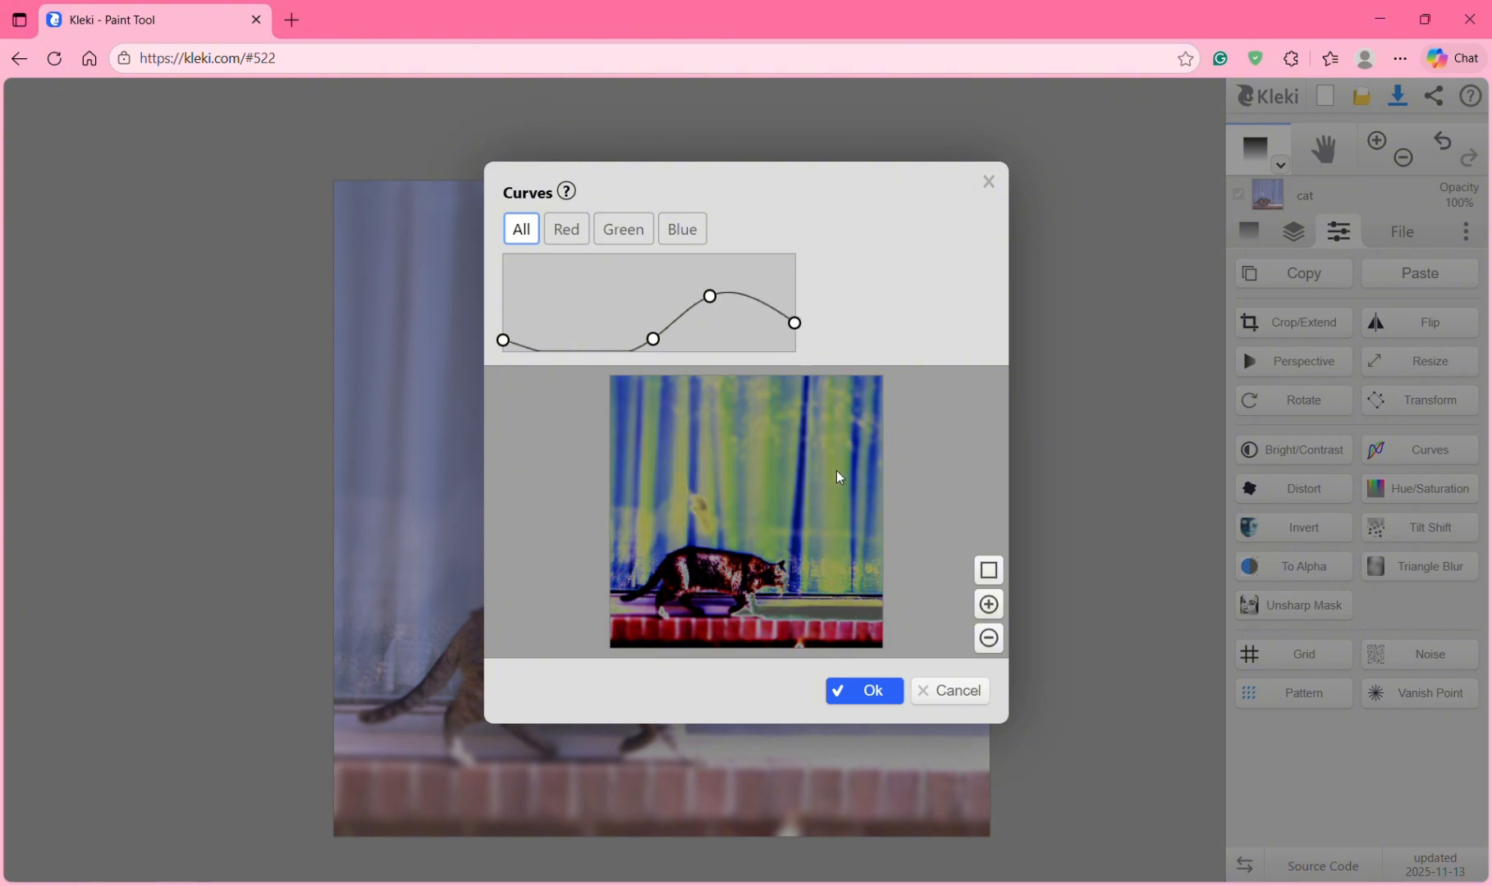
pyautogui.click(954, 696)
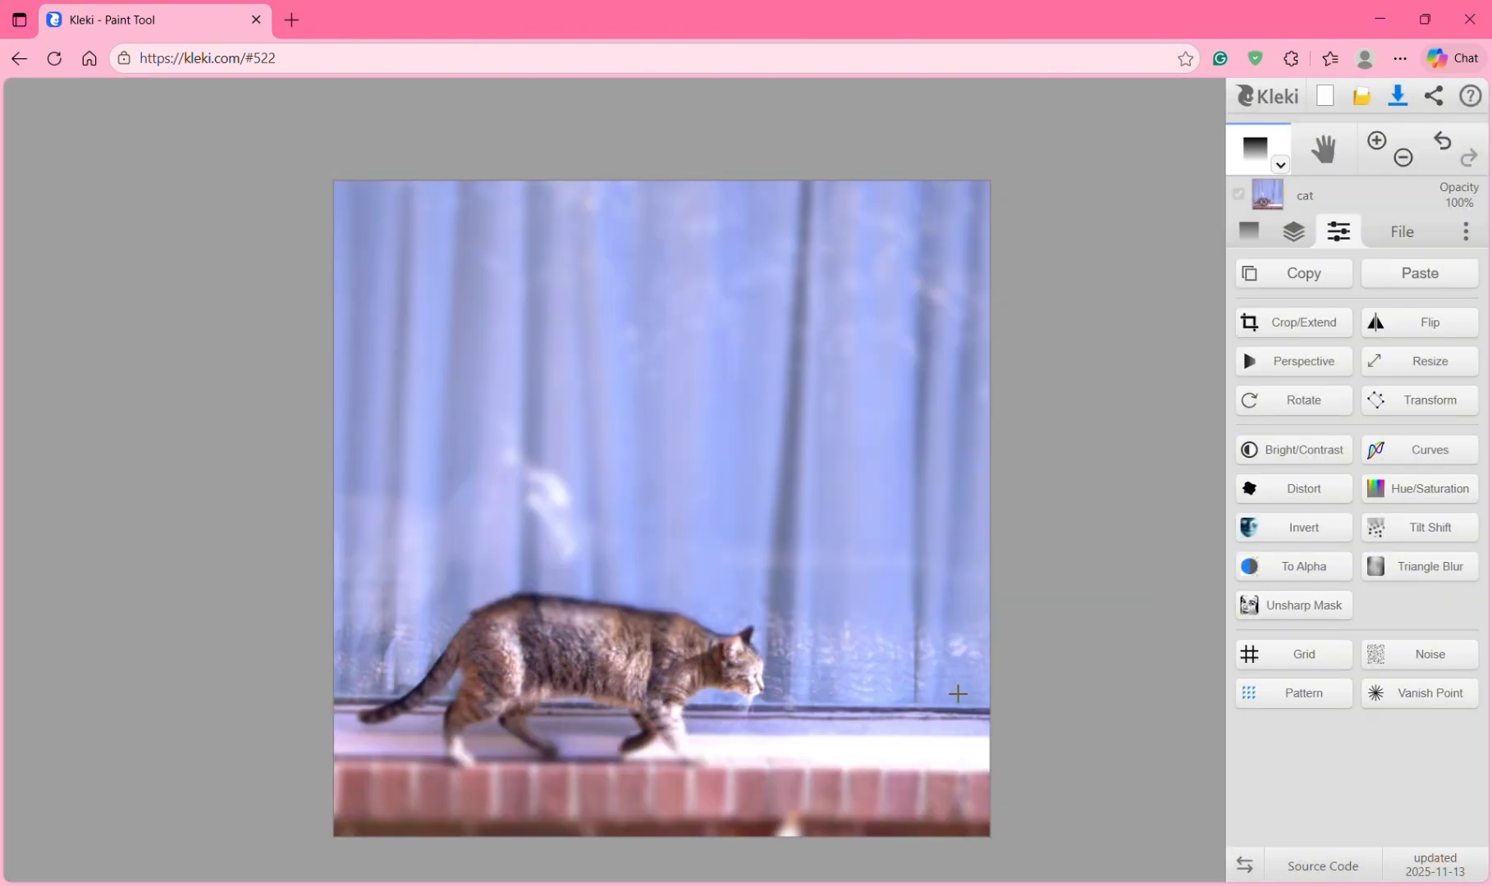
# Step: In the Noise filter, choose the soft cloud noise pattern at scale 1
pyautogui.click(1416, 669)
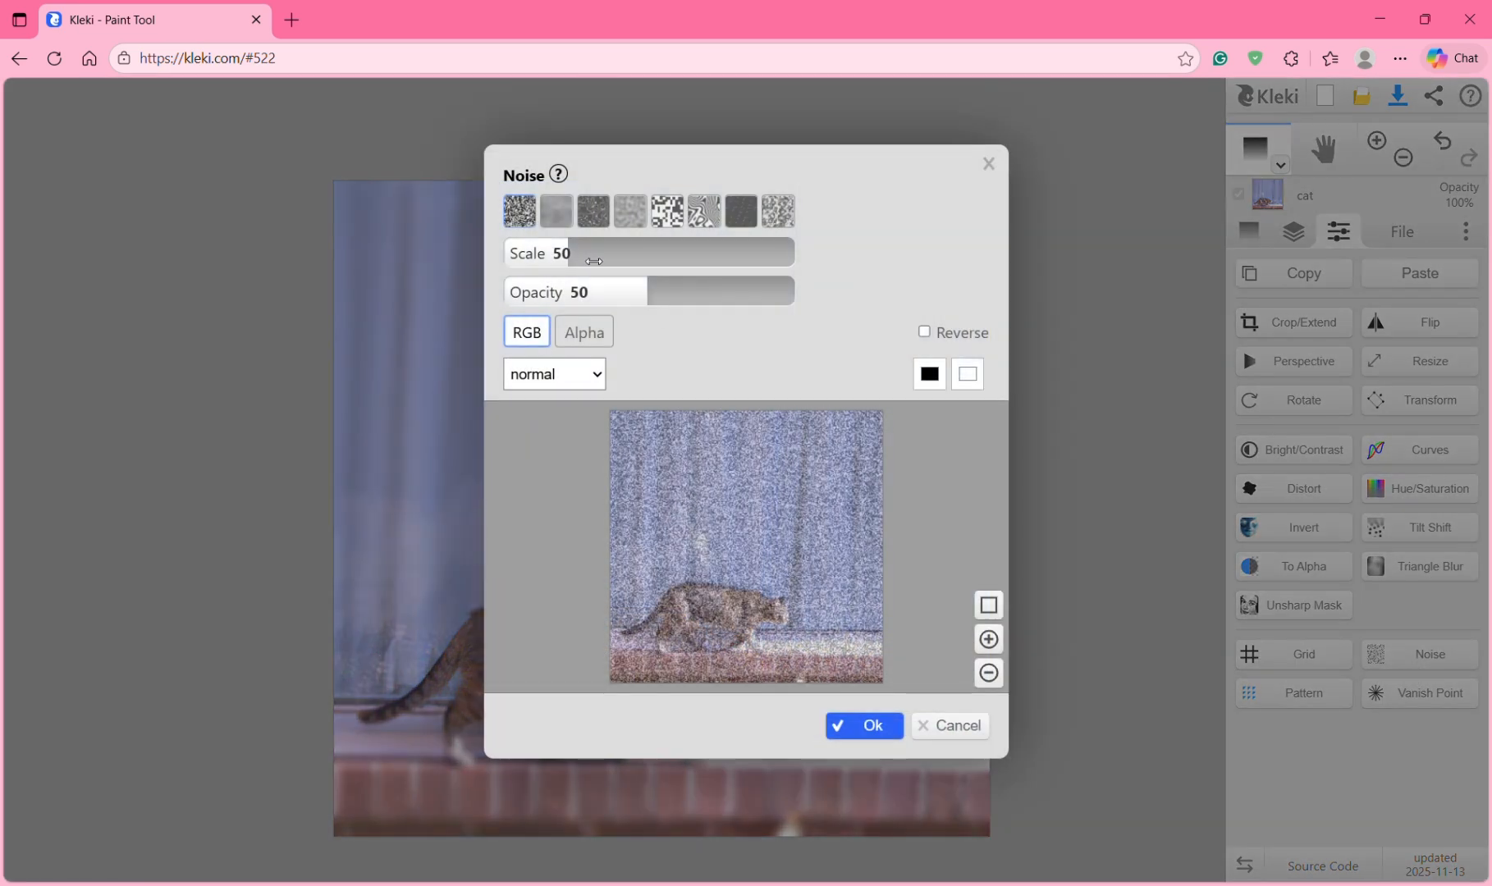
pyautogui.moveTo(575, 255)
pyautogui.mouseDown()
pyautogui.moveTo(478, 256)
pyautogui.moveTo(755, 252)
pyautogui.moveTo(802, 277)
pyautogui.moveTo(560, 248)
pyautogui.mouseUp()
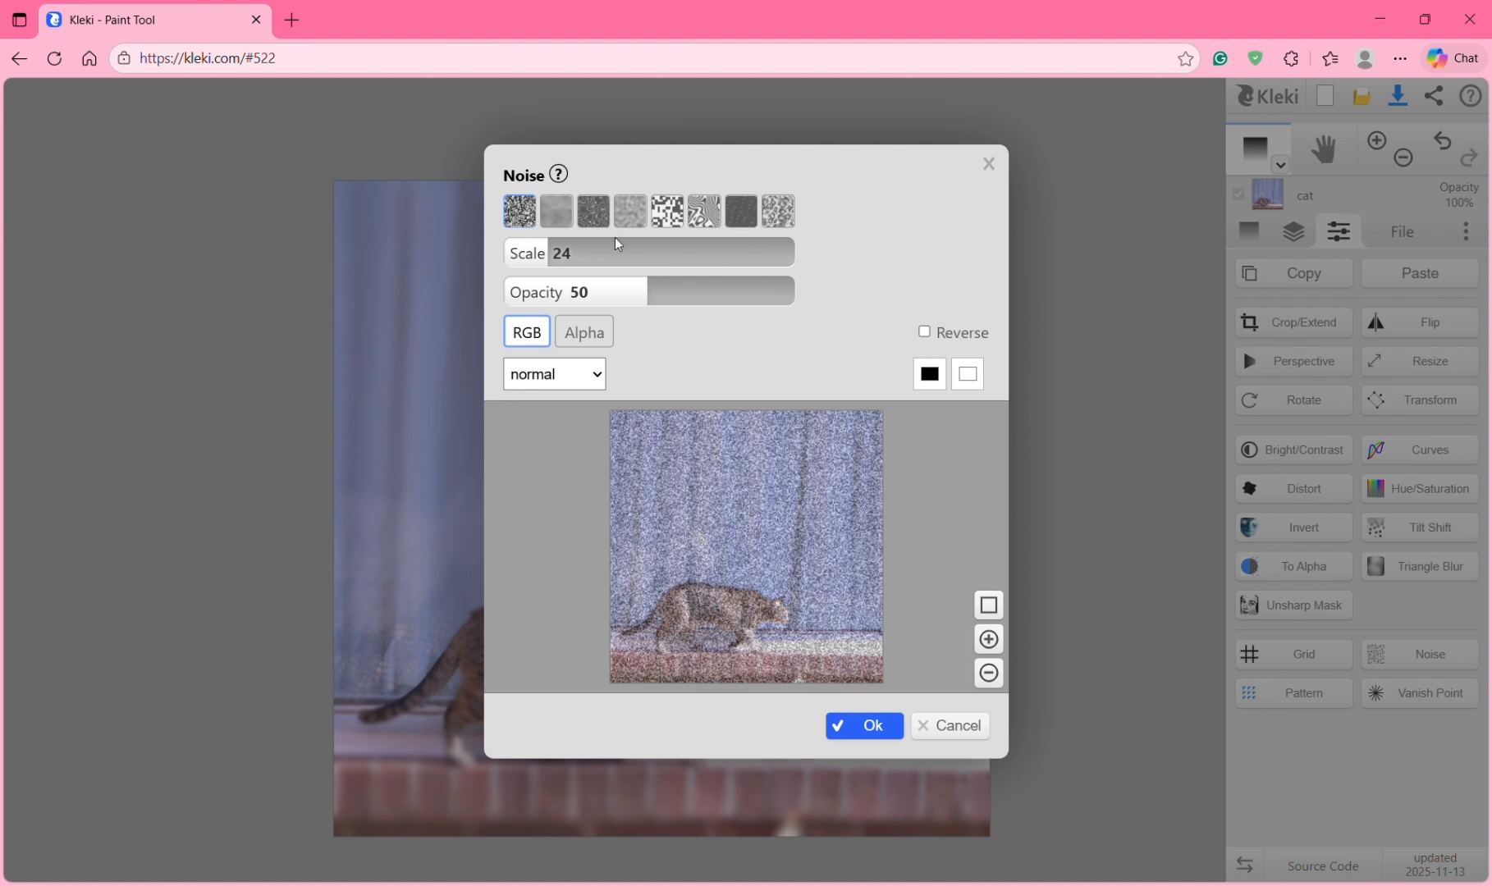
pyautogui.click(553, 220)
pyautogui.click(599, 215)
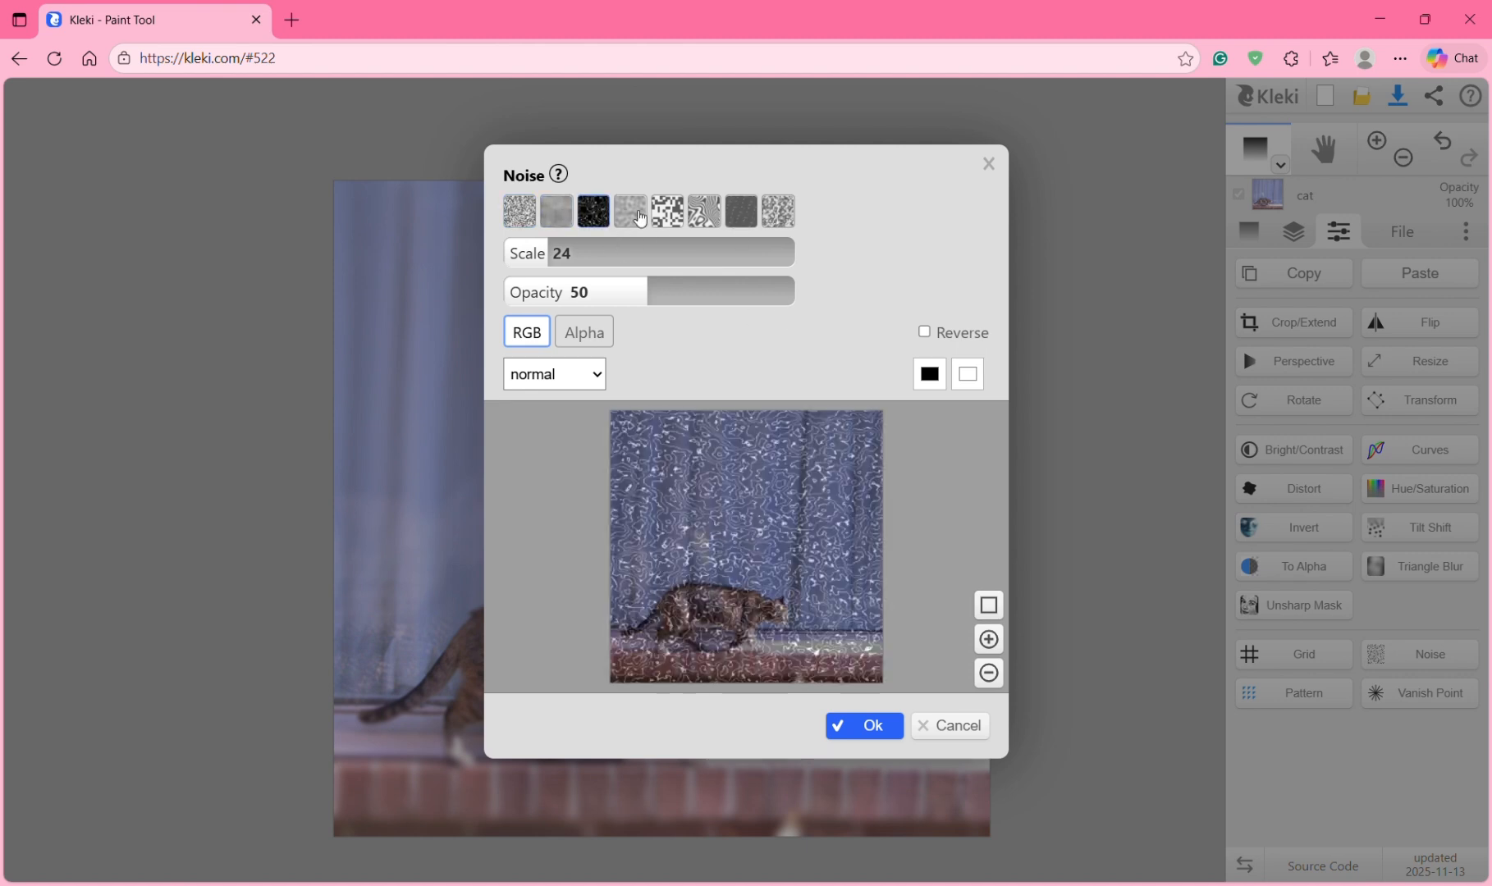
pyautogui.click(665, 217)
pyautogui.click(557, 219)
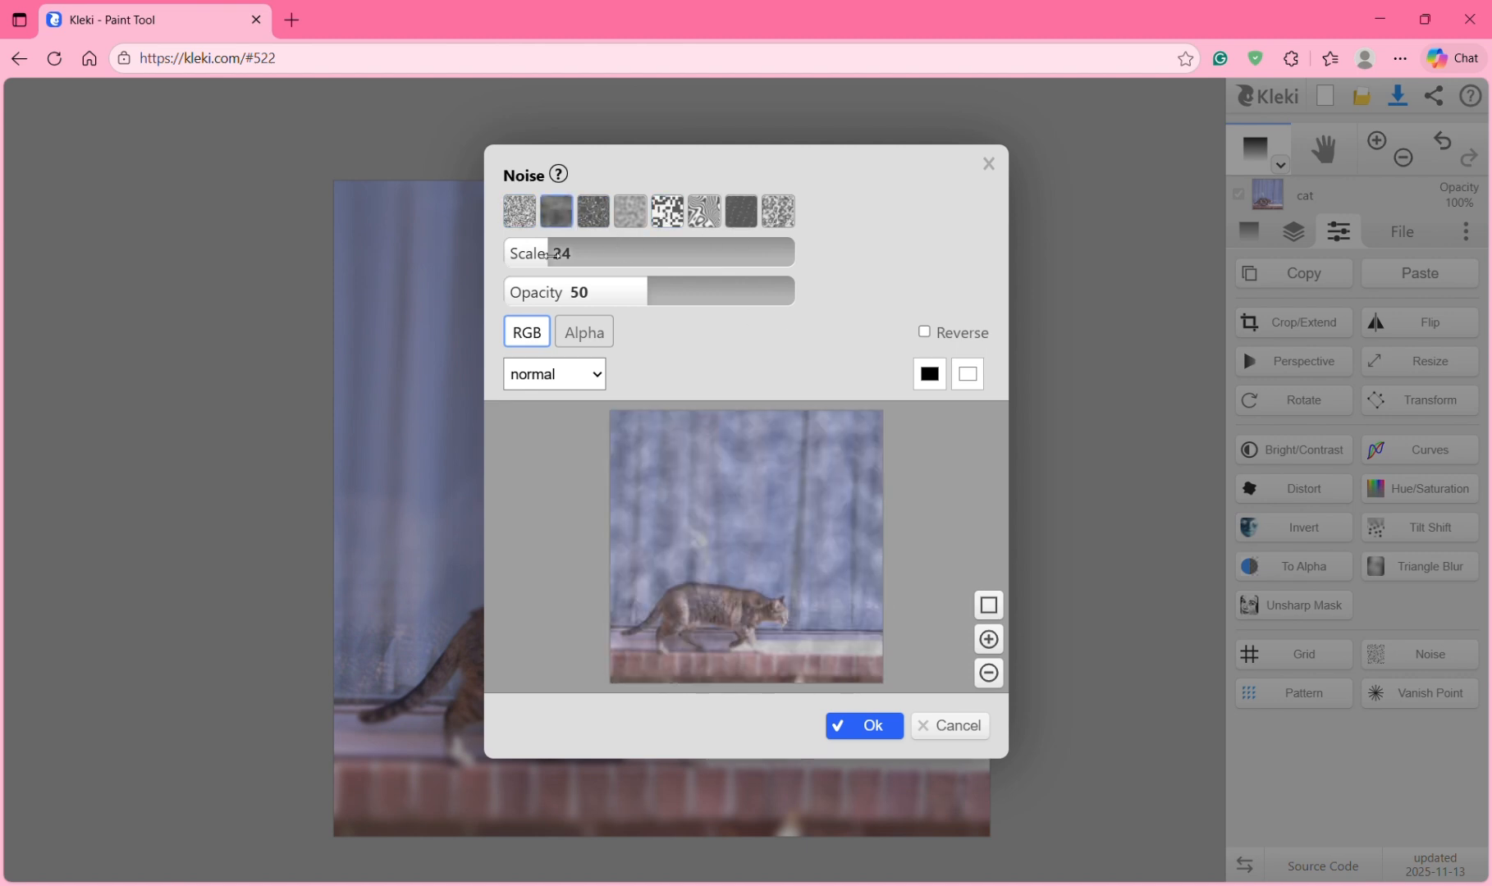
pyautogui.moveTo(537, 256); pyautogui.dragTo(451, 261)
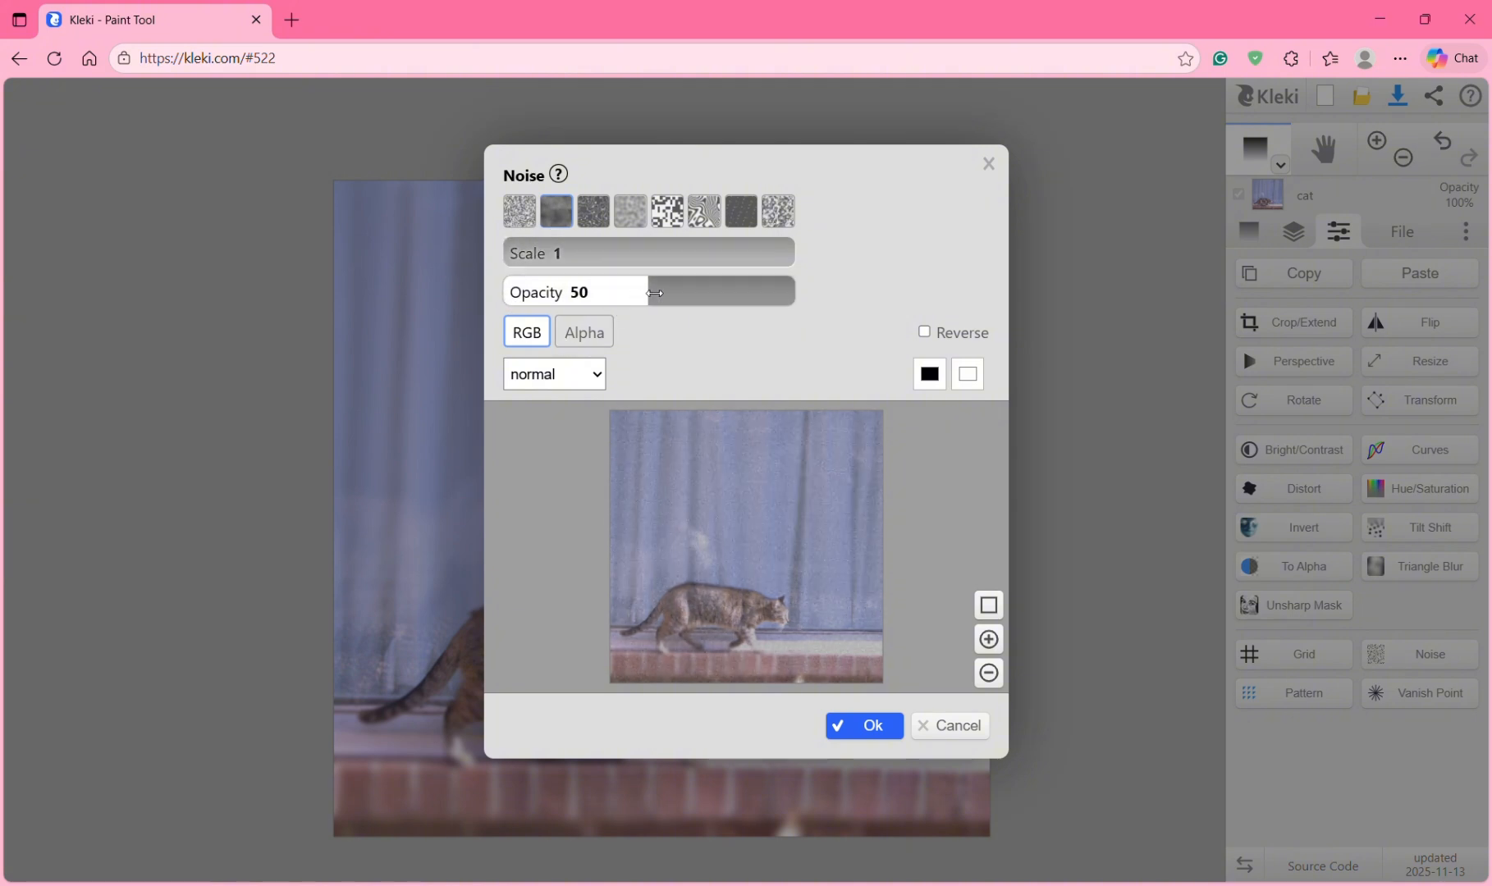
# Step: Blend the noise in soft light at 54% opacity and apply it
pyautogui.moveTo(654, 293); pyautogui.dragTo(754, 317)
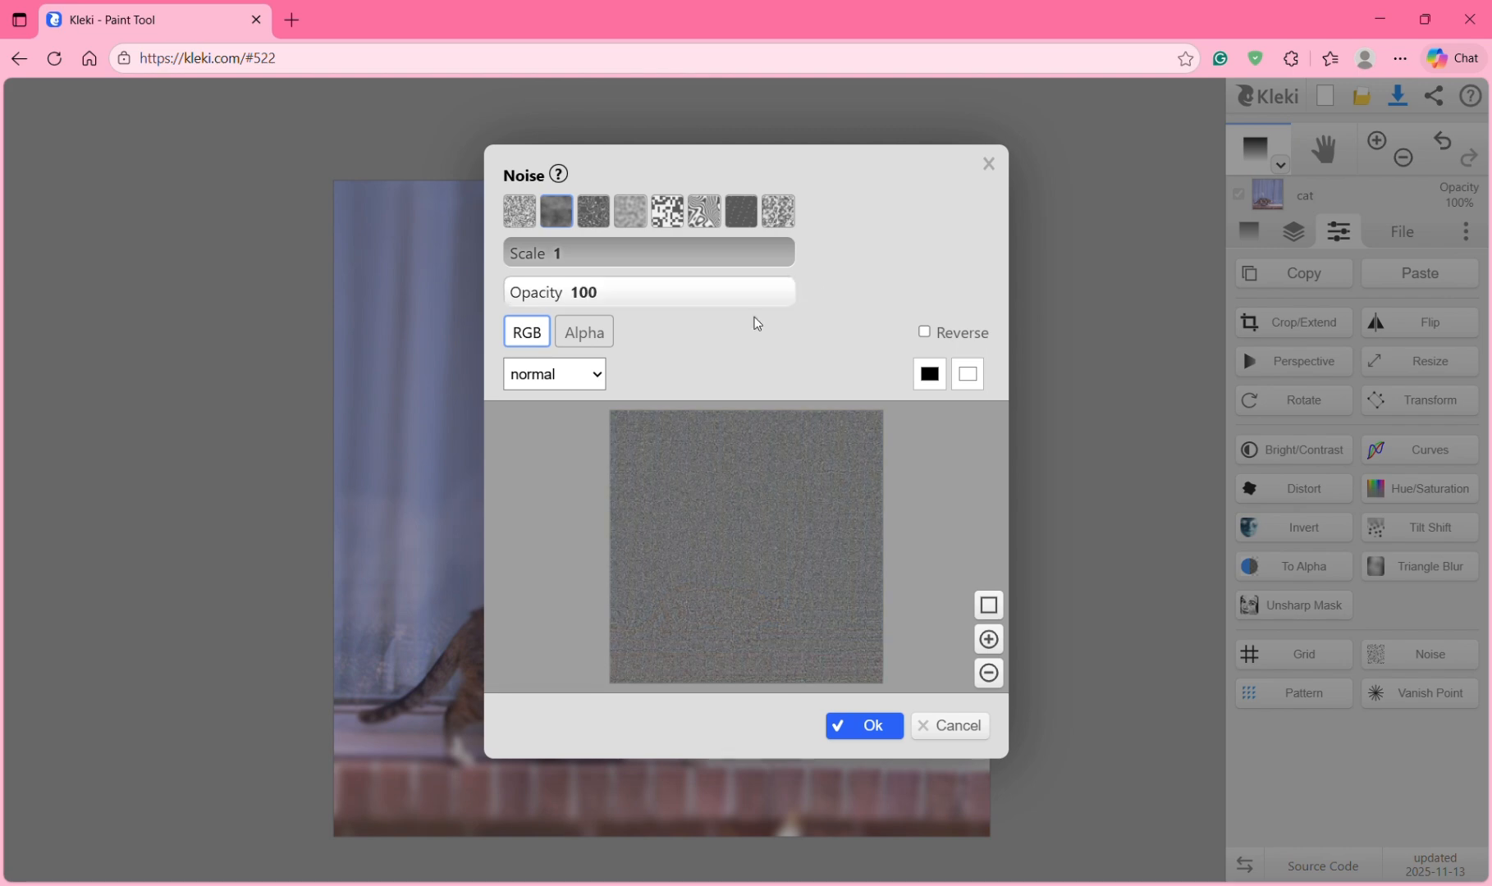
pyautogui.click(572, 378)
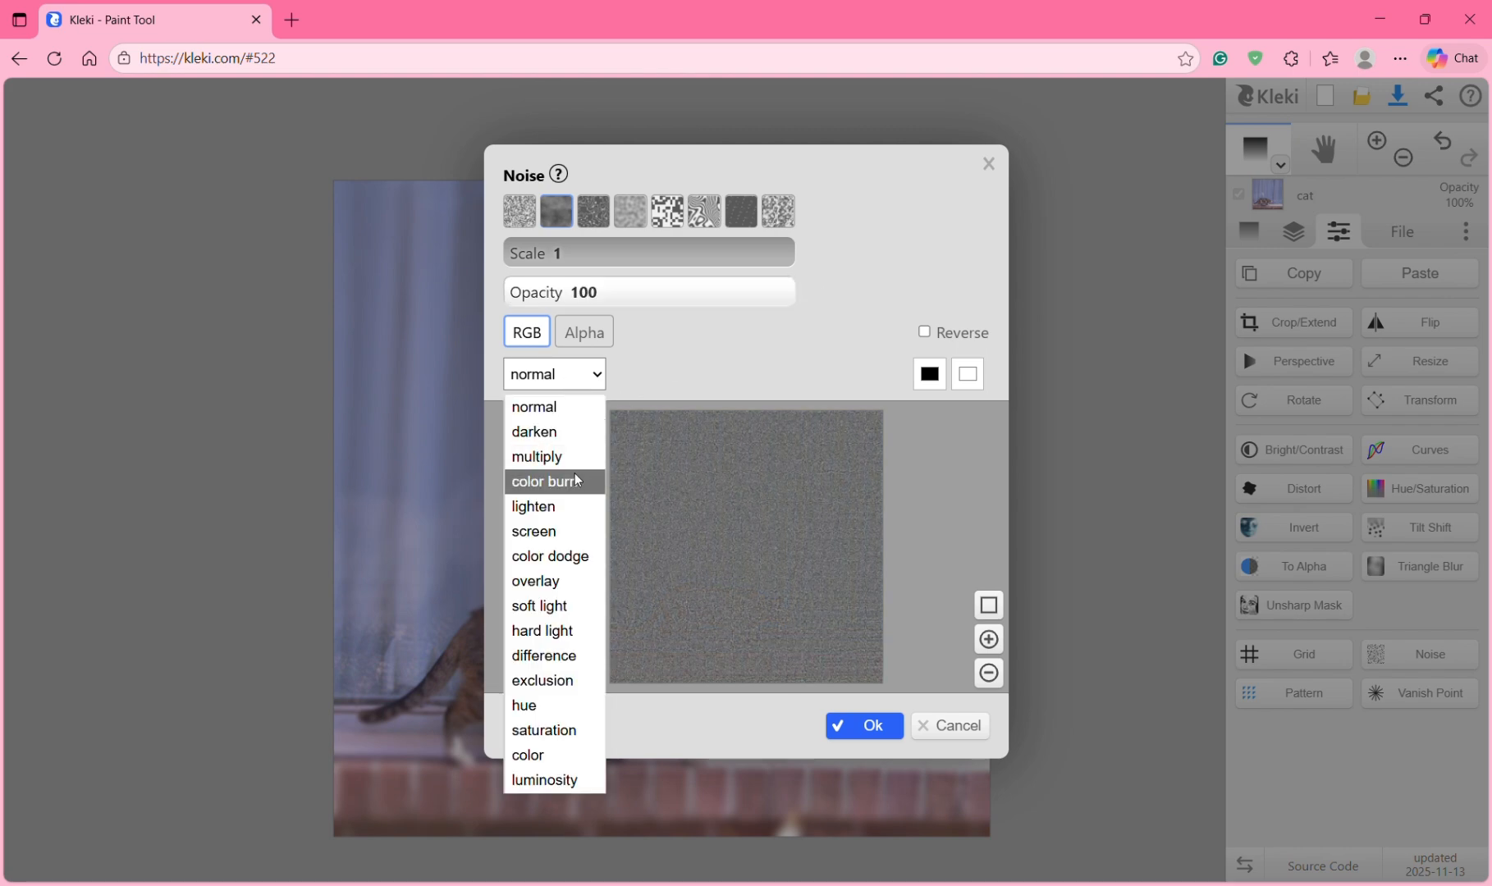
pyautogui.click(546, 531)
pyautogui.click(570, 379)
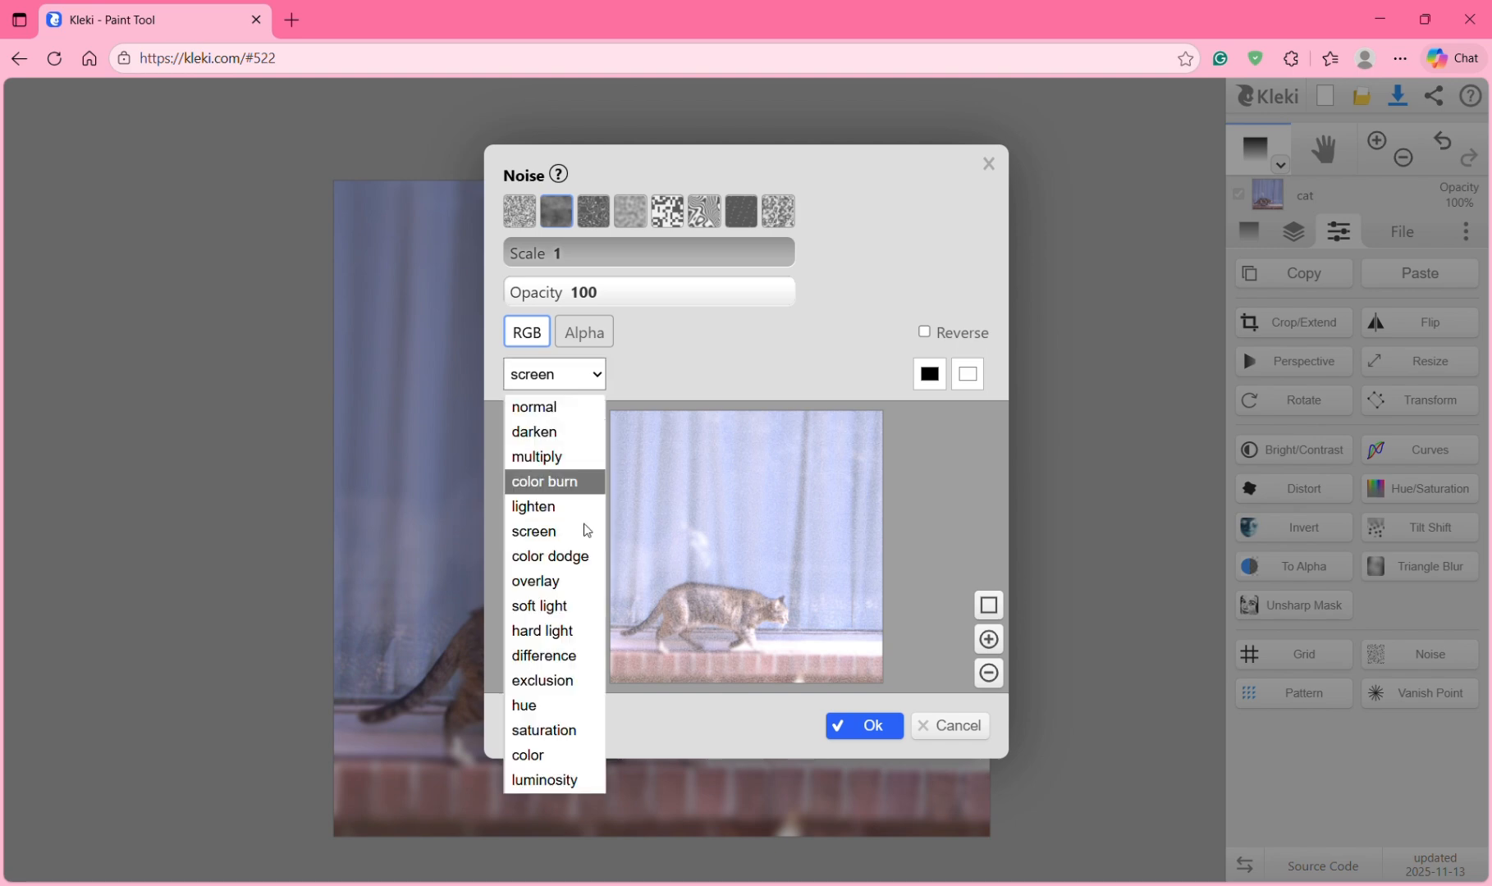
pyautogui.click(578, 605)
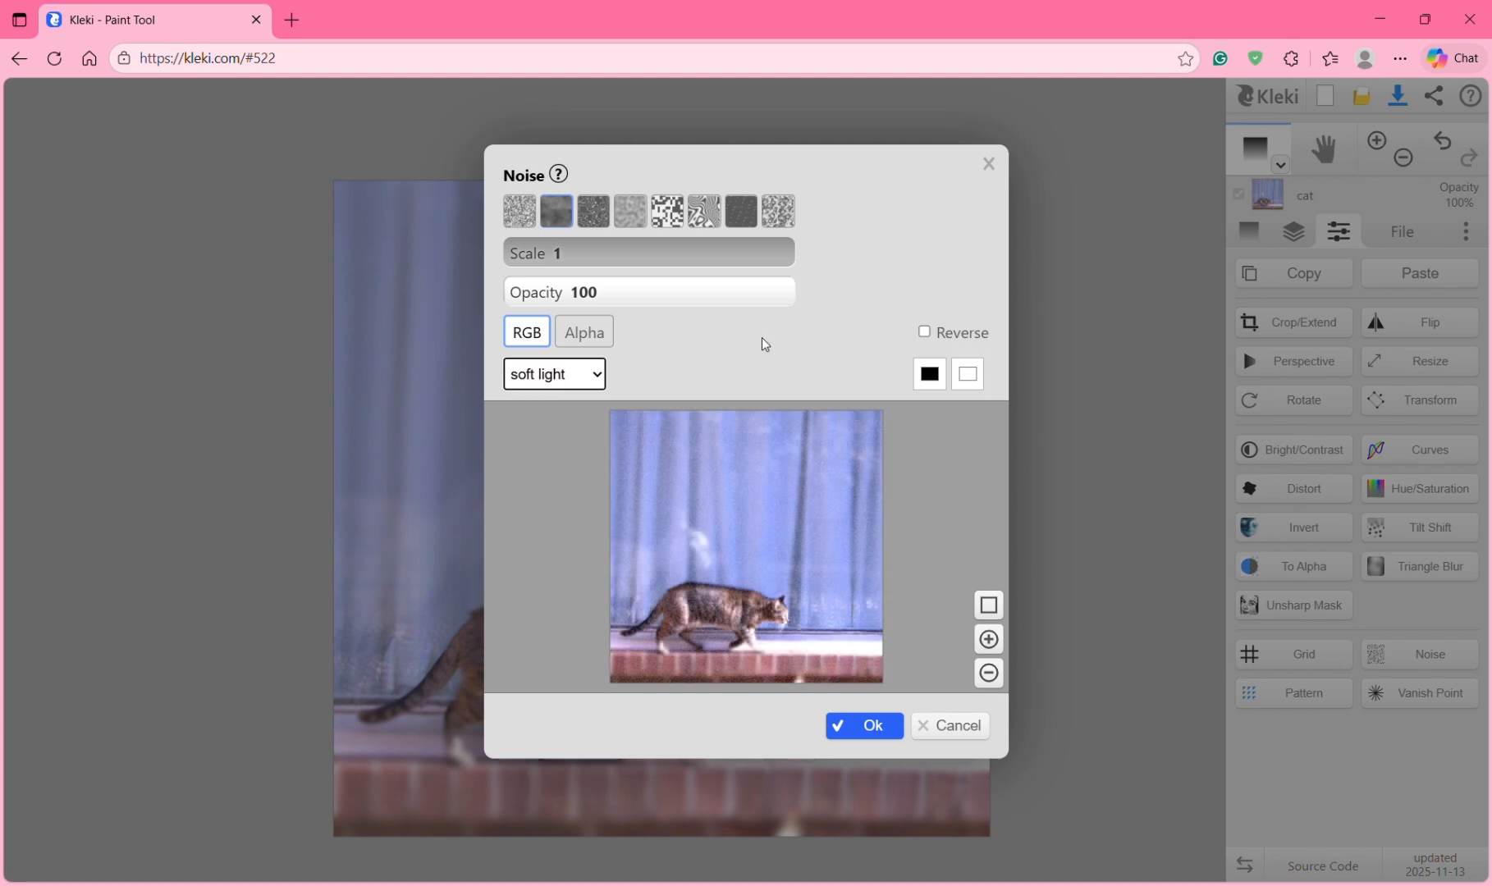
pyautogui.moveTo(764, 293); pyautogui.dragTo(659, 292)
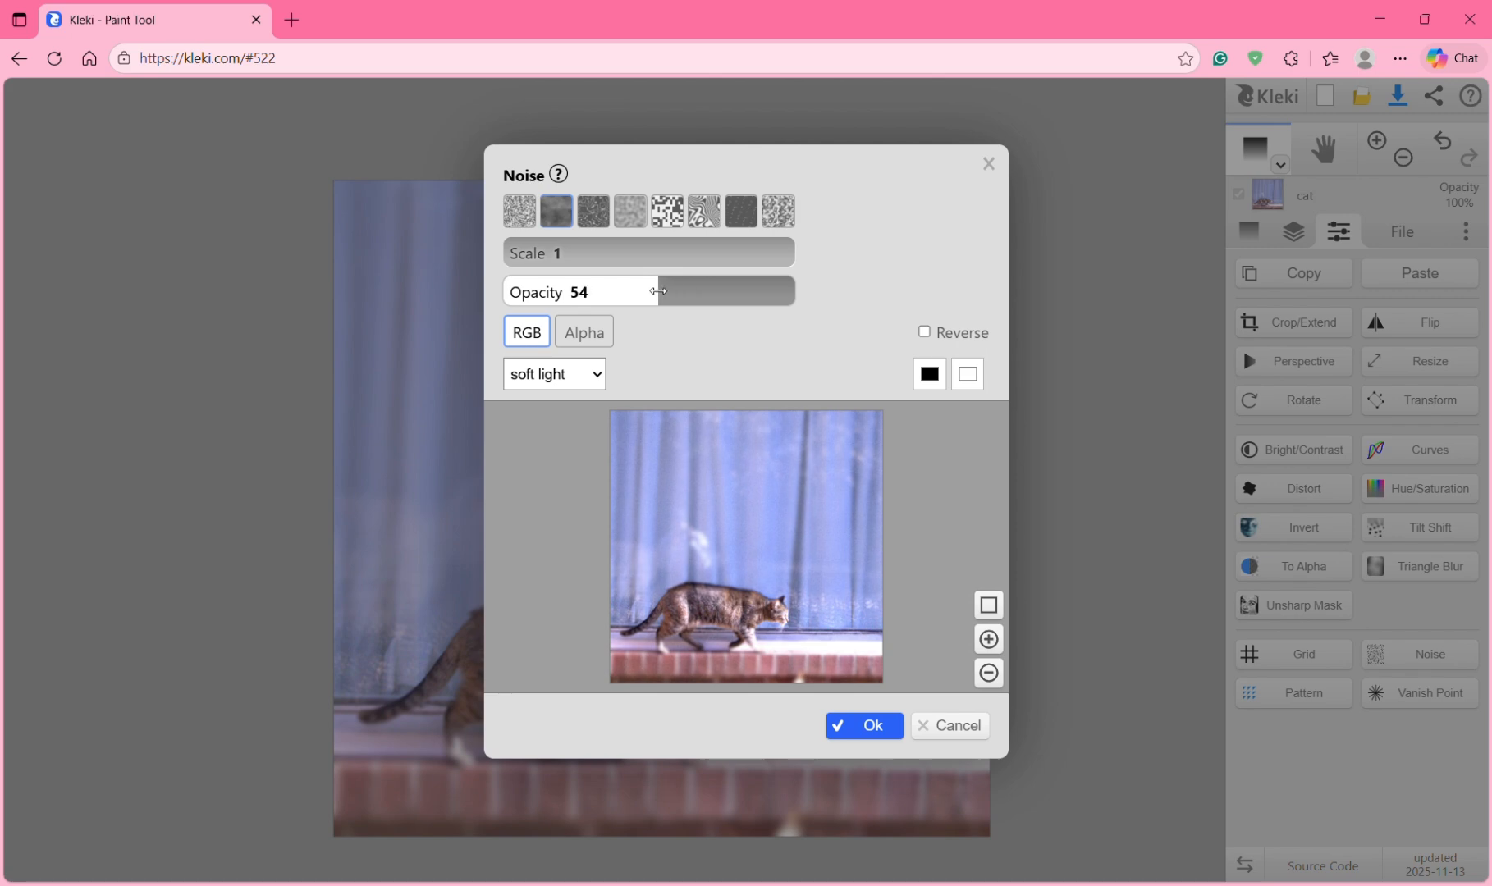
pyautogui.click(872, 727)
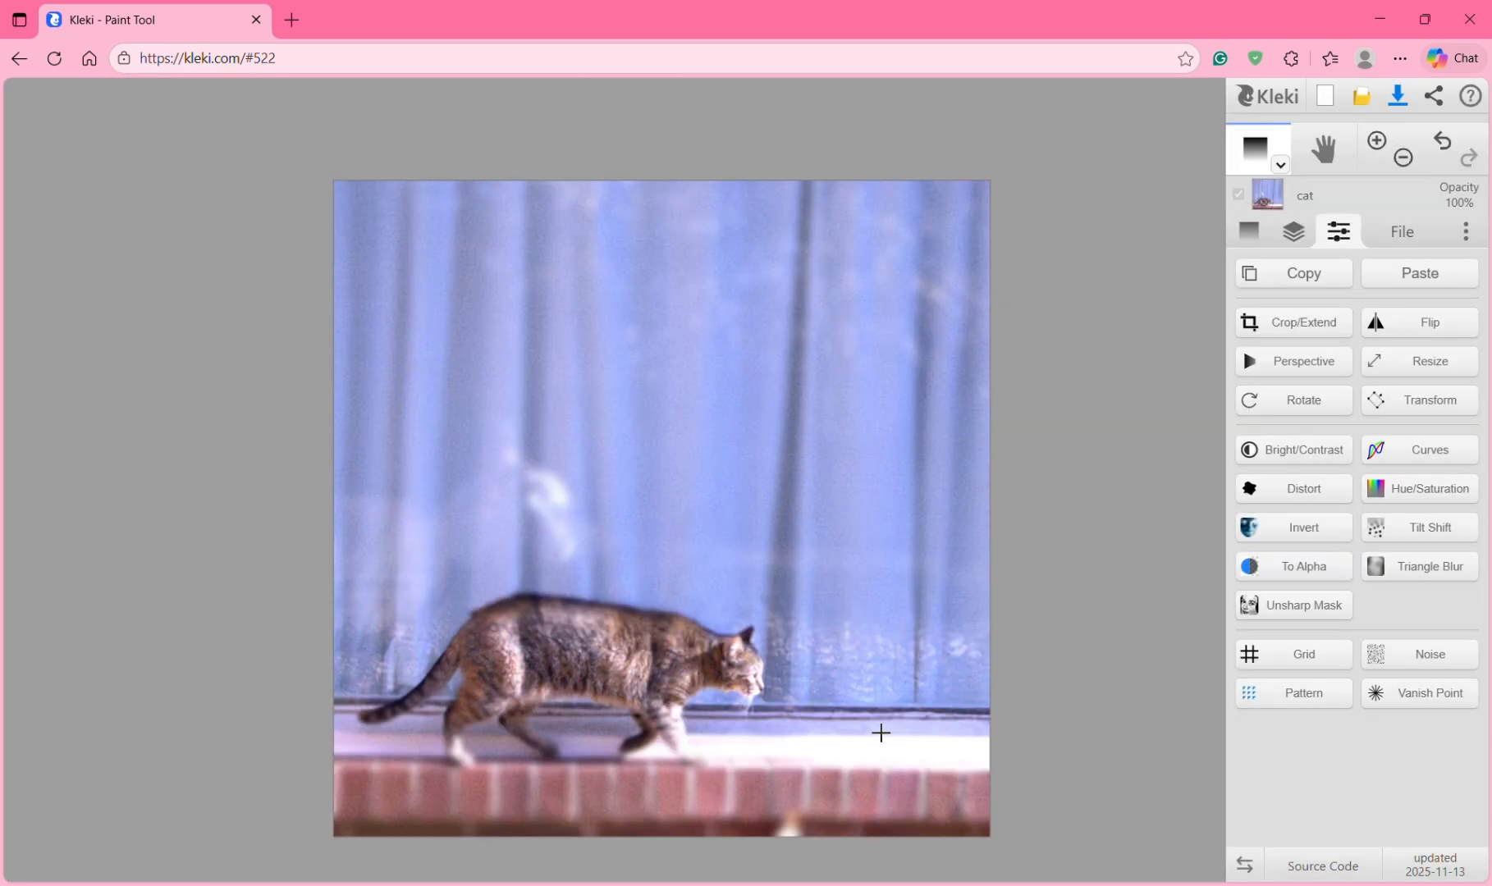
# Step: Make the gradient filter layer visible in the layers list
pyautogui.click(1293, 233)
pyautogui.click(1240, 352)
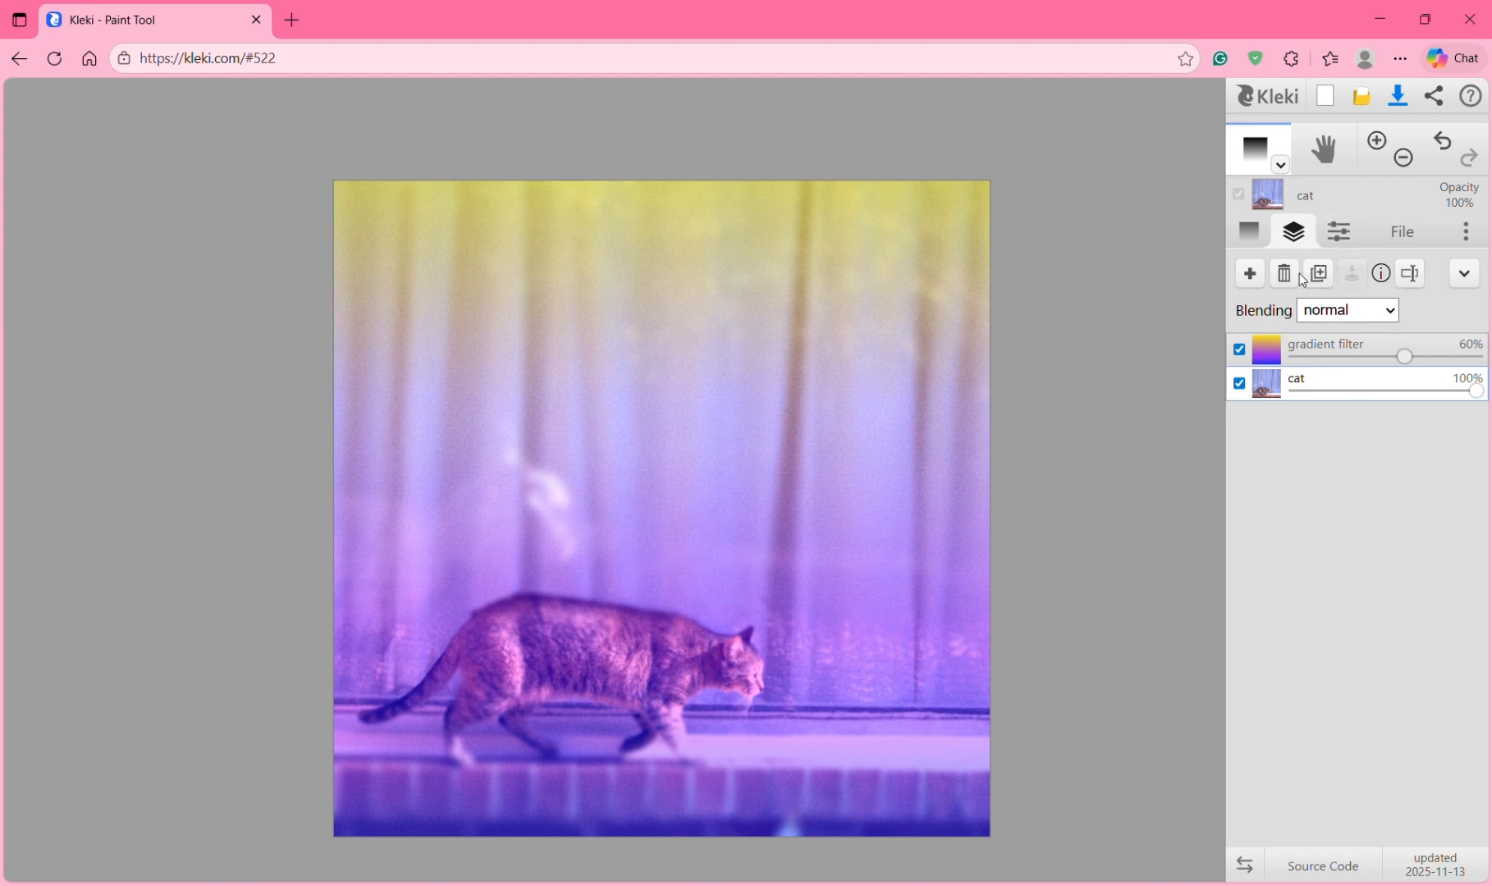
pyautogui.click(1249, 273)
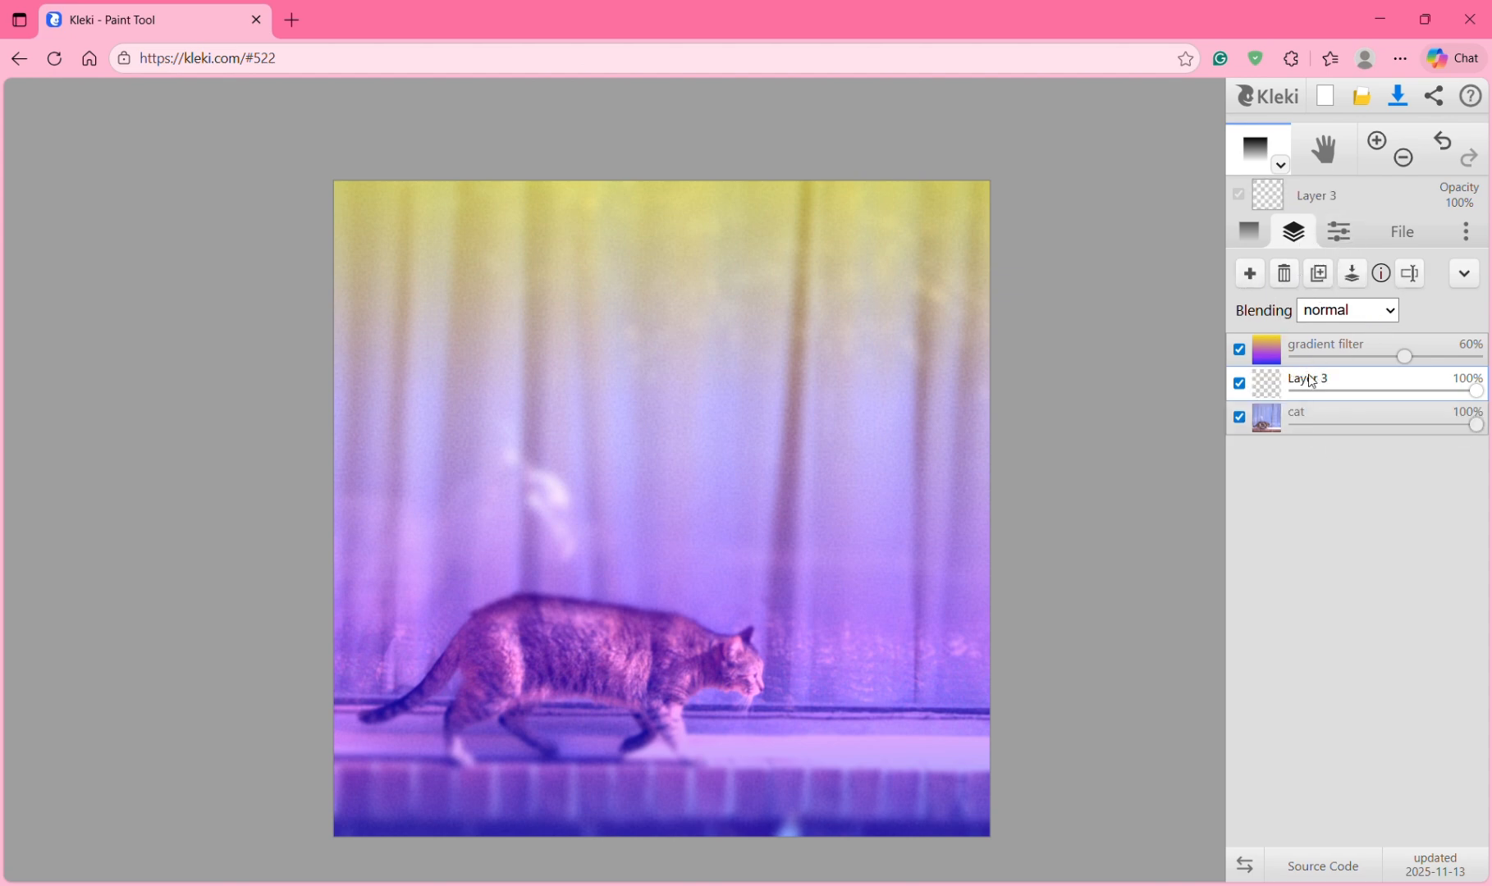
pyautogui.hotkey('ctrl', 'z')
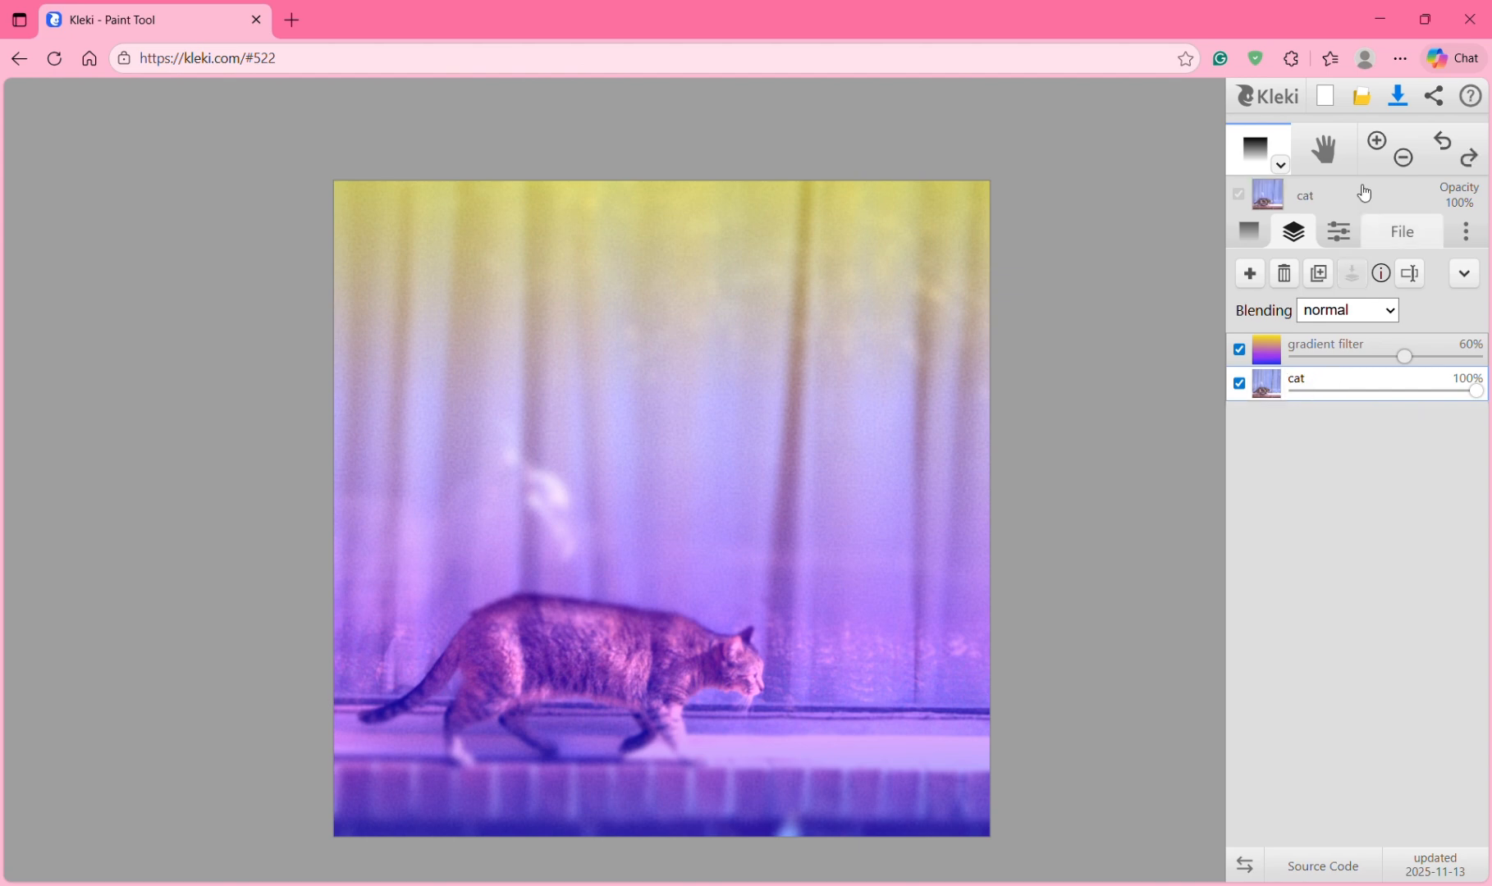
# Step: Import the tree photo IMG_8778 as a new layer and fit it to the canvas
pyautogui.click(1373, 93)
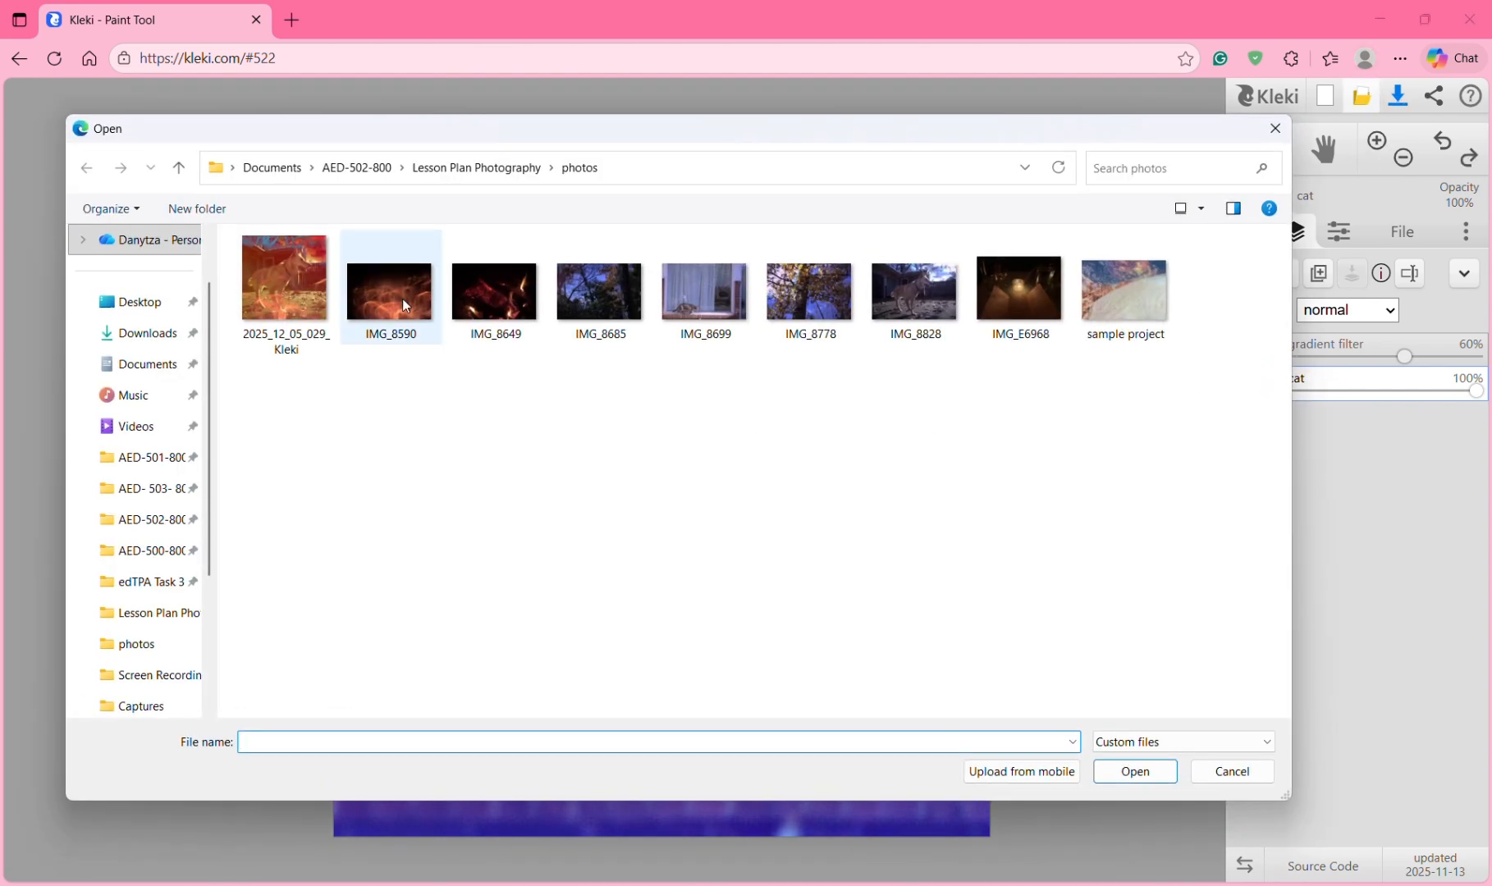
pyautogui.click(812, 300)
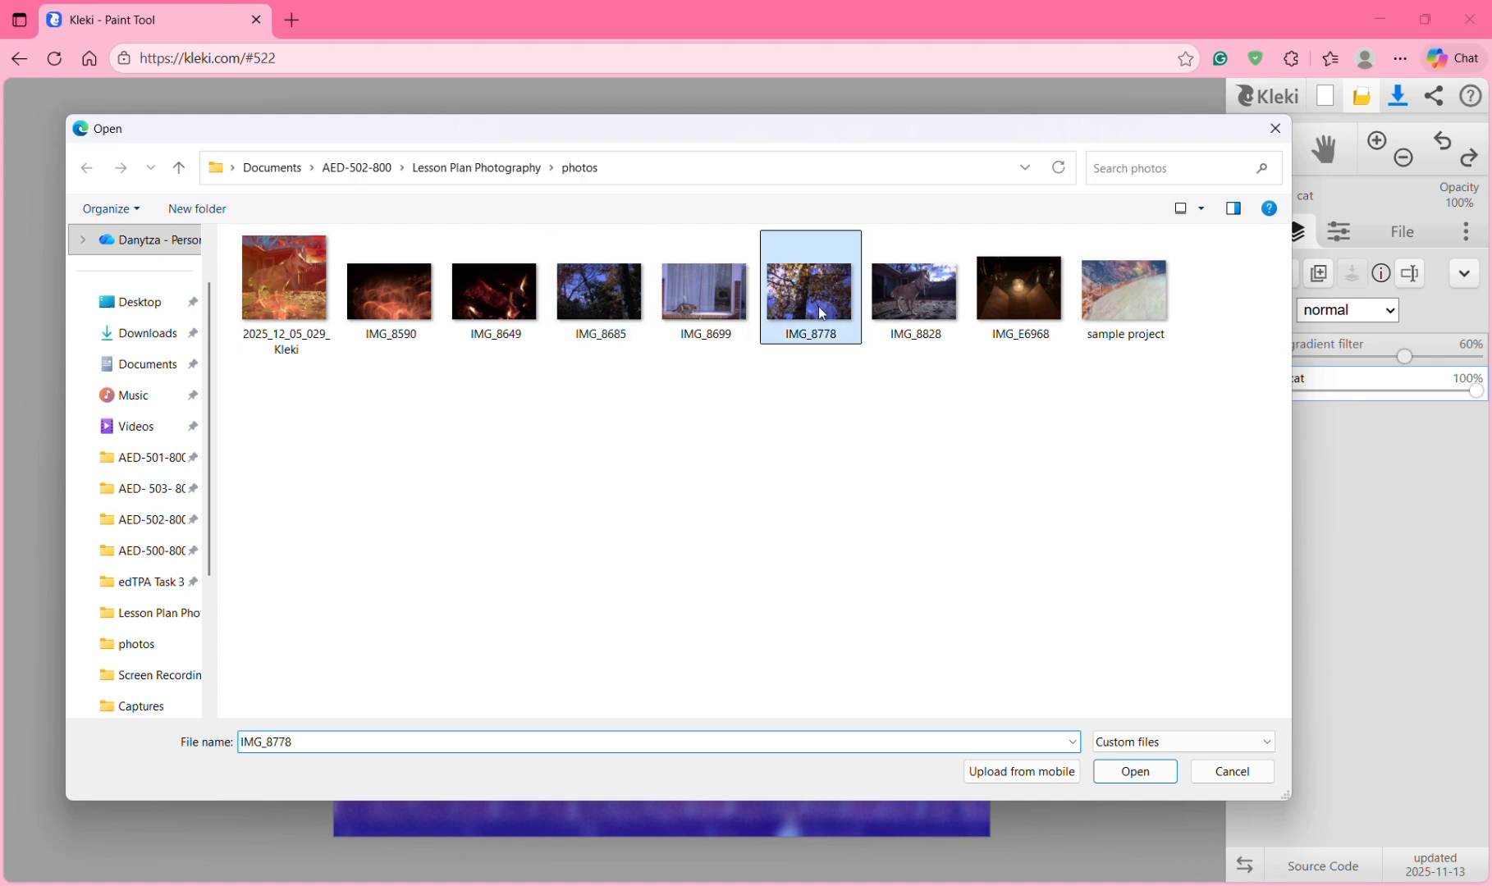
pyautogui.click(1121, 765)
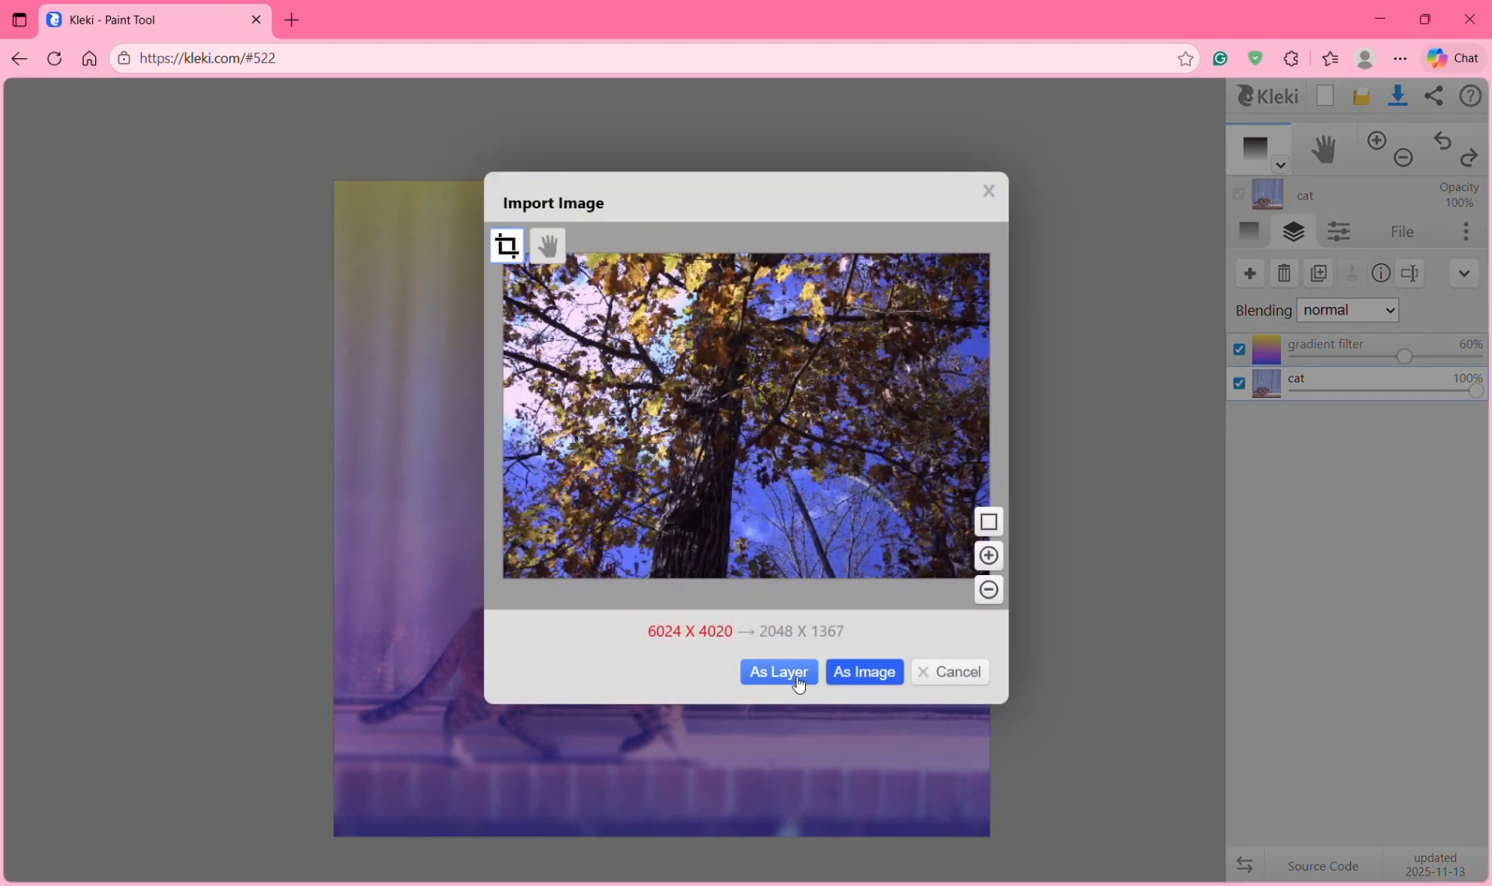
pyautogui.click(779, 672)
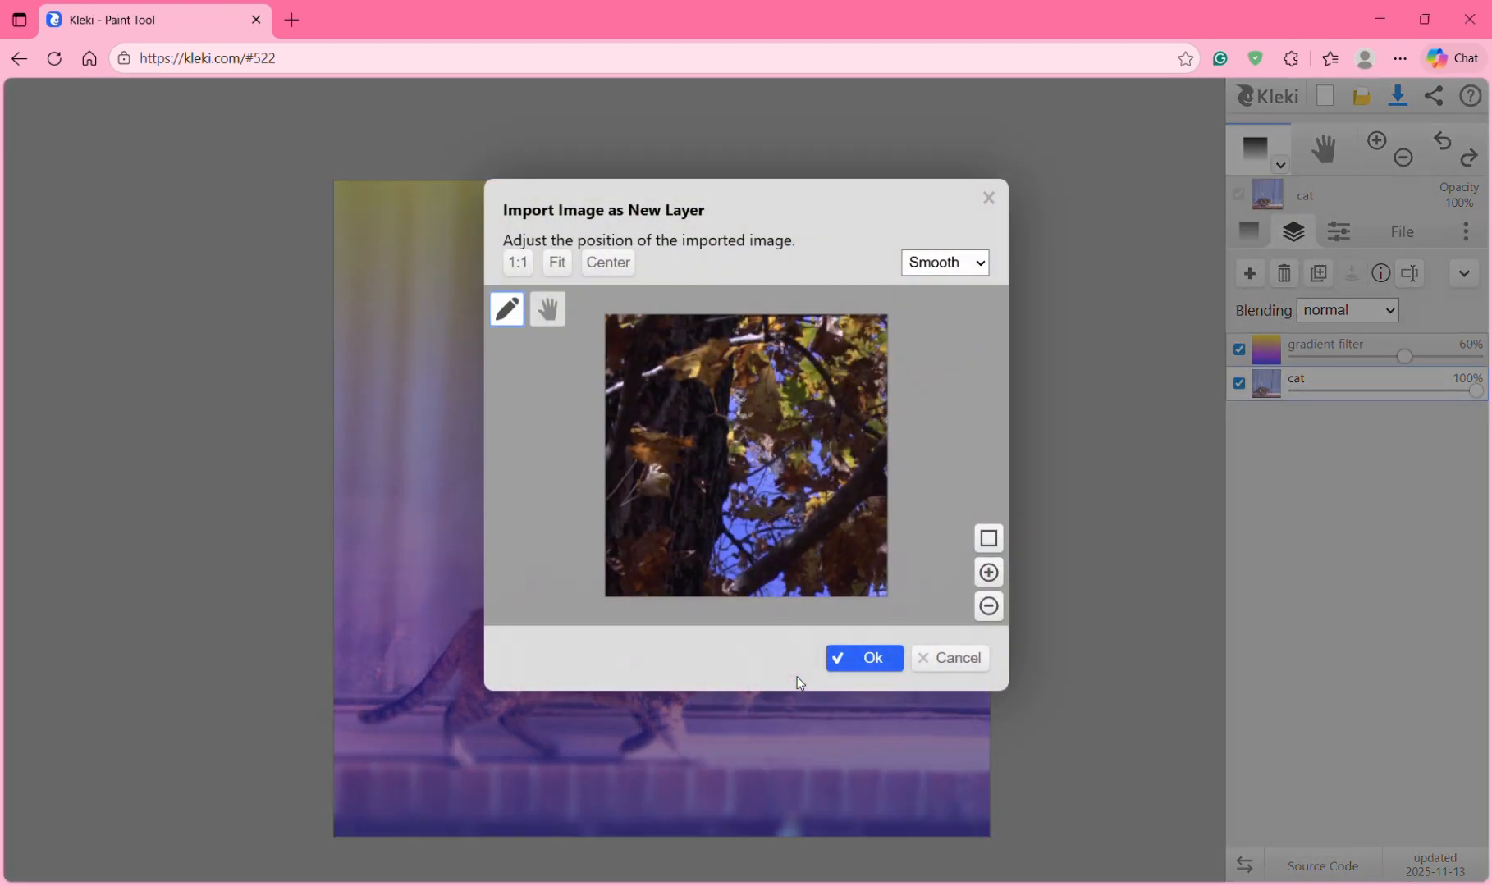
pyautogui.click(557, 263)
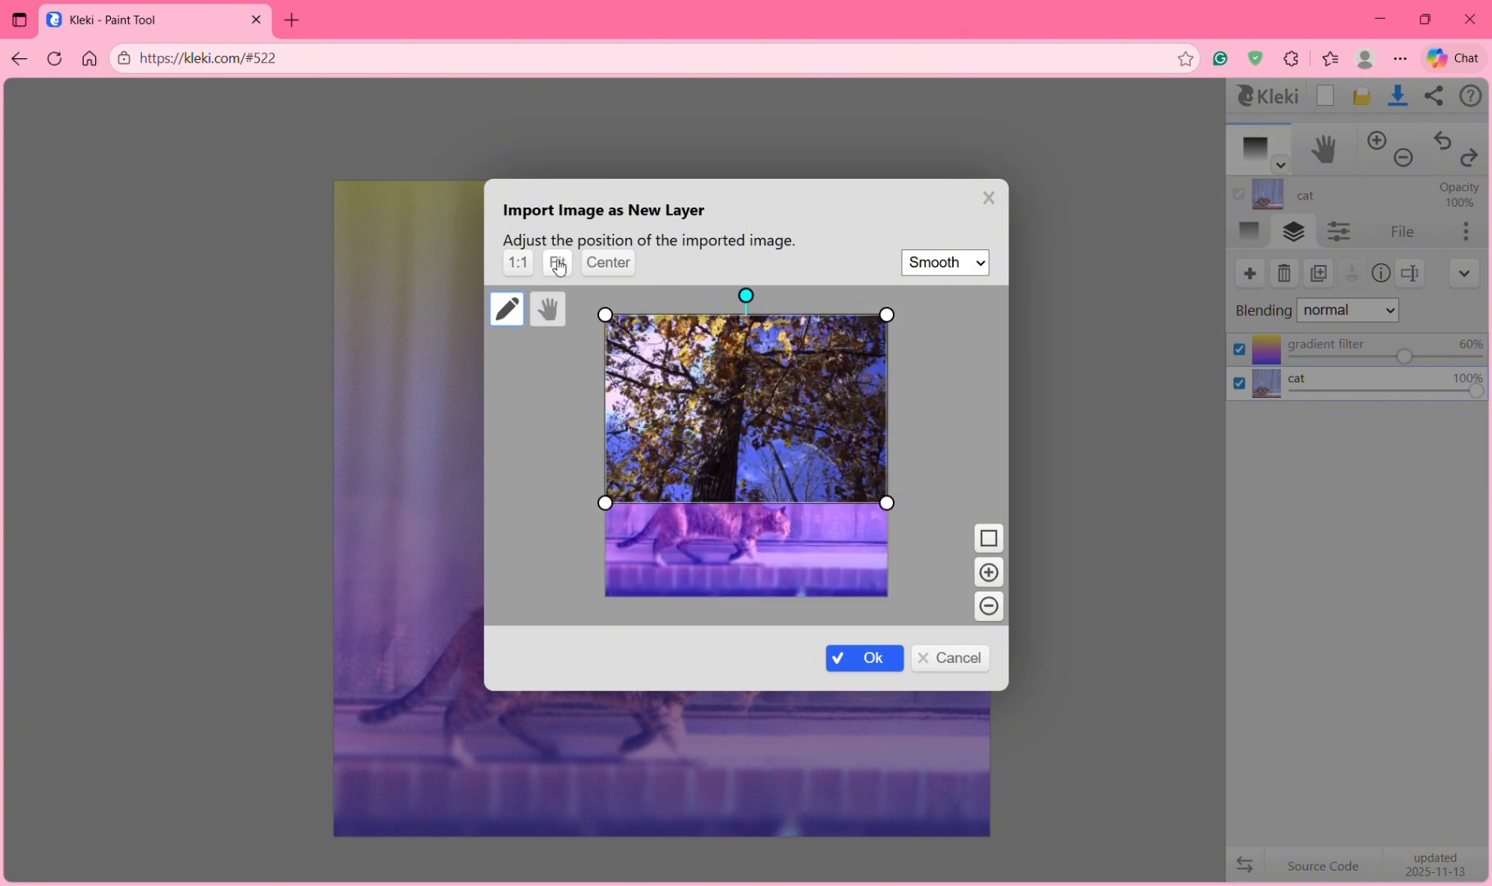
# Step: Enlarge and reposition the tree photo so it covers the whole canvas
pyautogui.moveTo(901, 529); pyautogui.dragTo(968, 545)
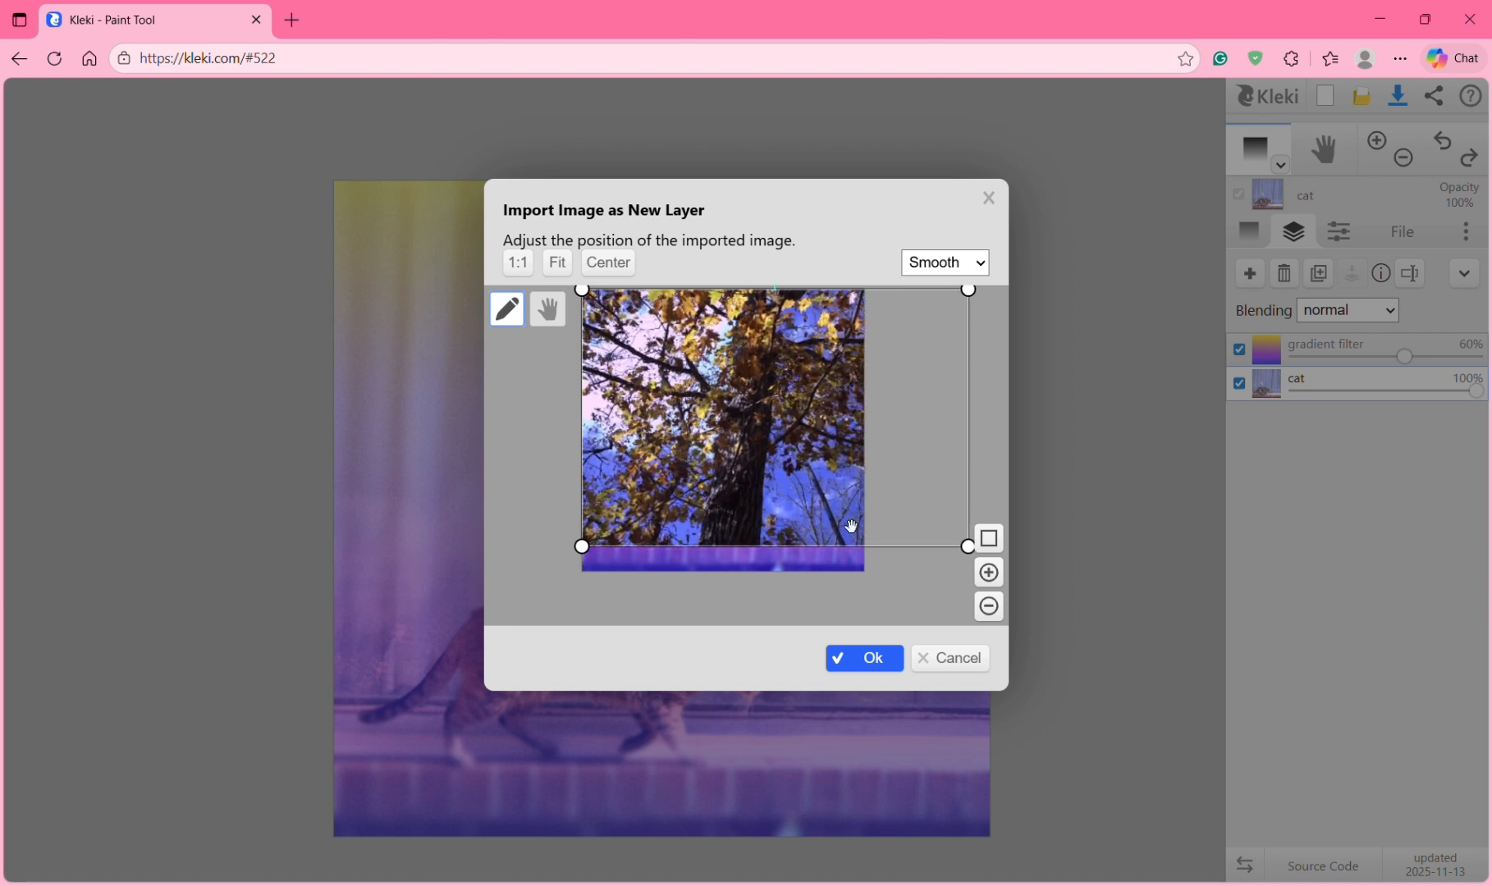
pyautogui.moveTo(776, 485); pyautogui.dragTo(772, 497)
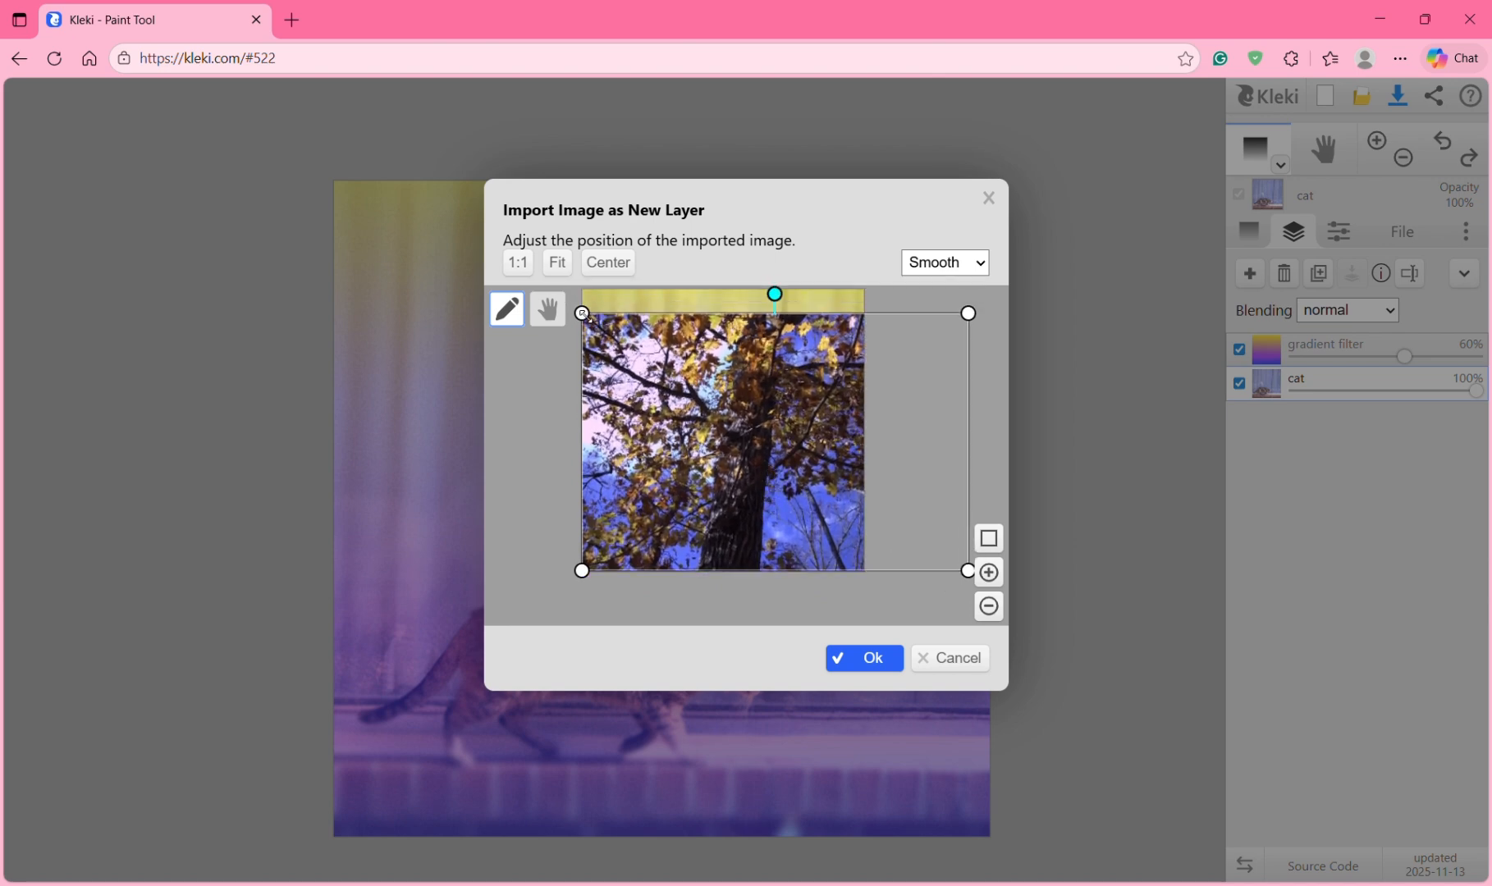
pyautogui.moveTo(582, 312); pyautogui.dragTo(542, 287)
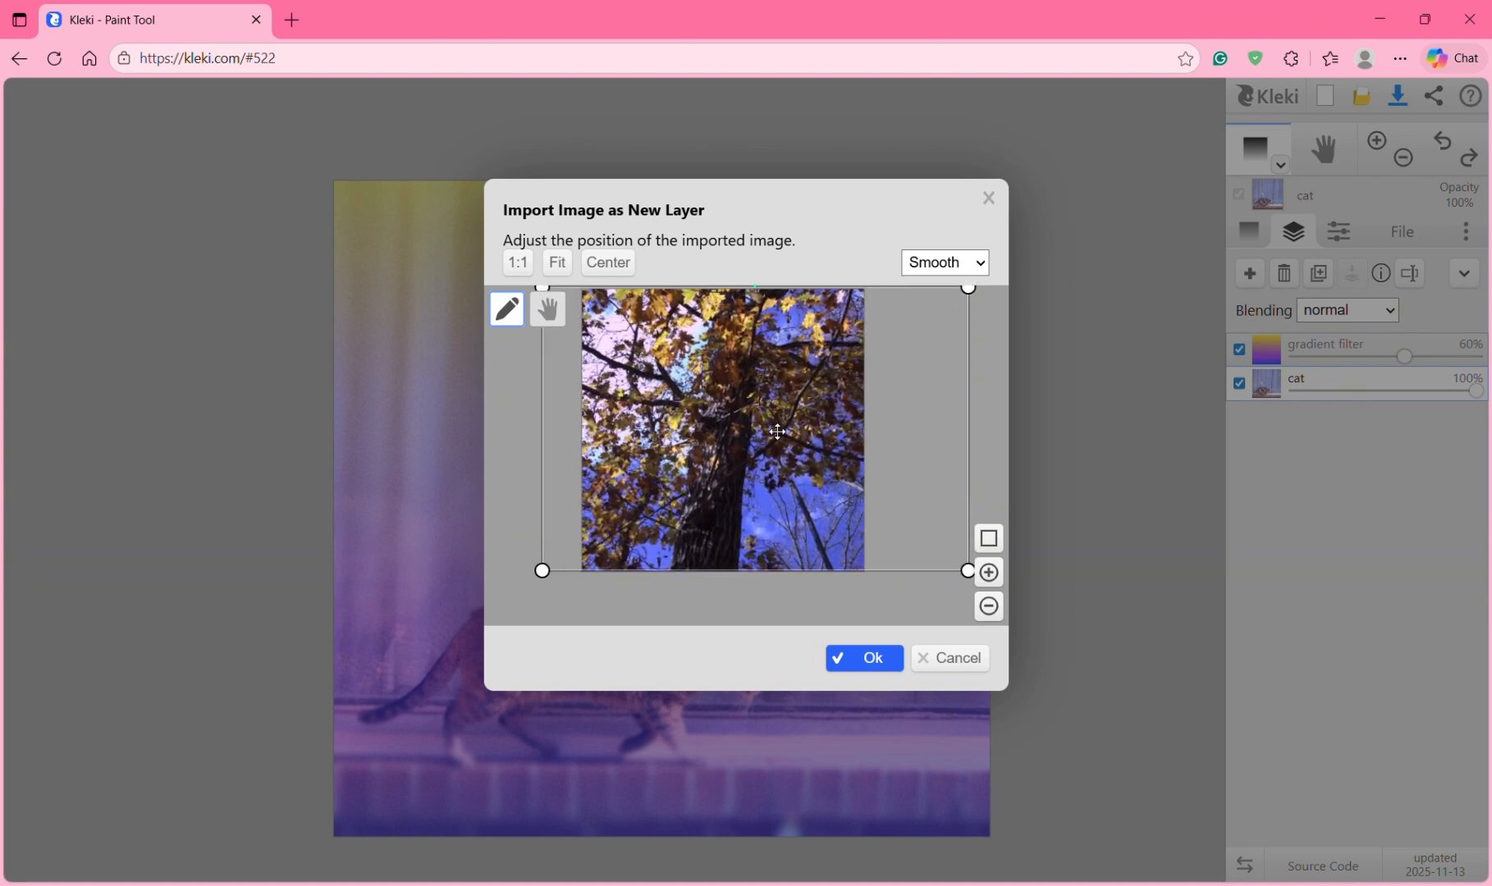
pyautogui.moveTo(777, 431); pyautogui.dragTo(667, 439)
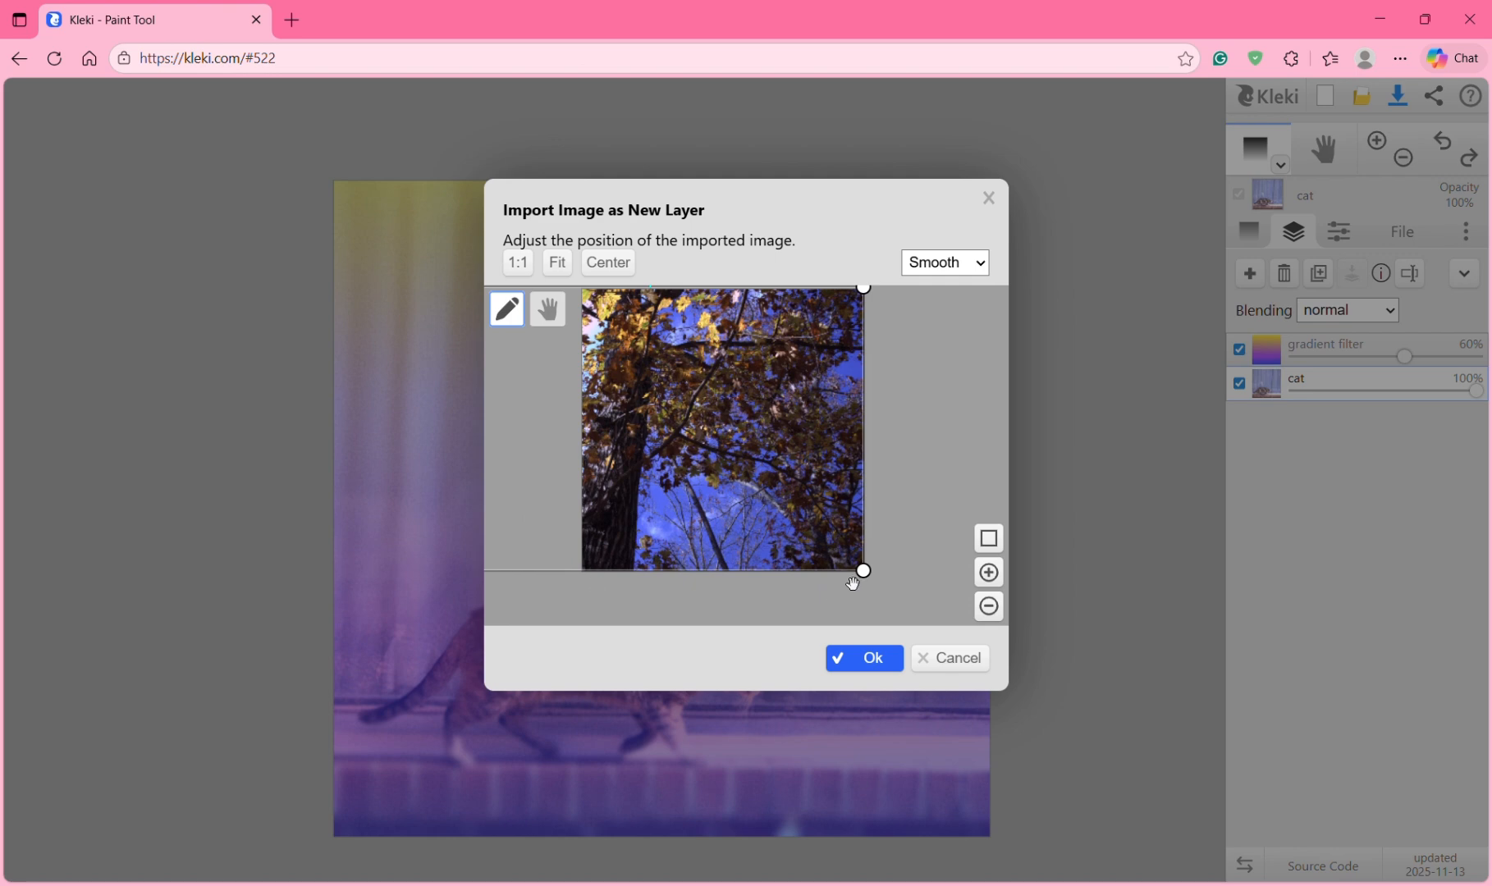
pyautogui.moveTo(863, 571); pyautogui.dragTo(993, 685)
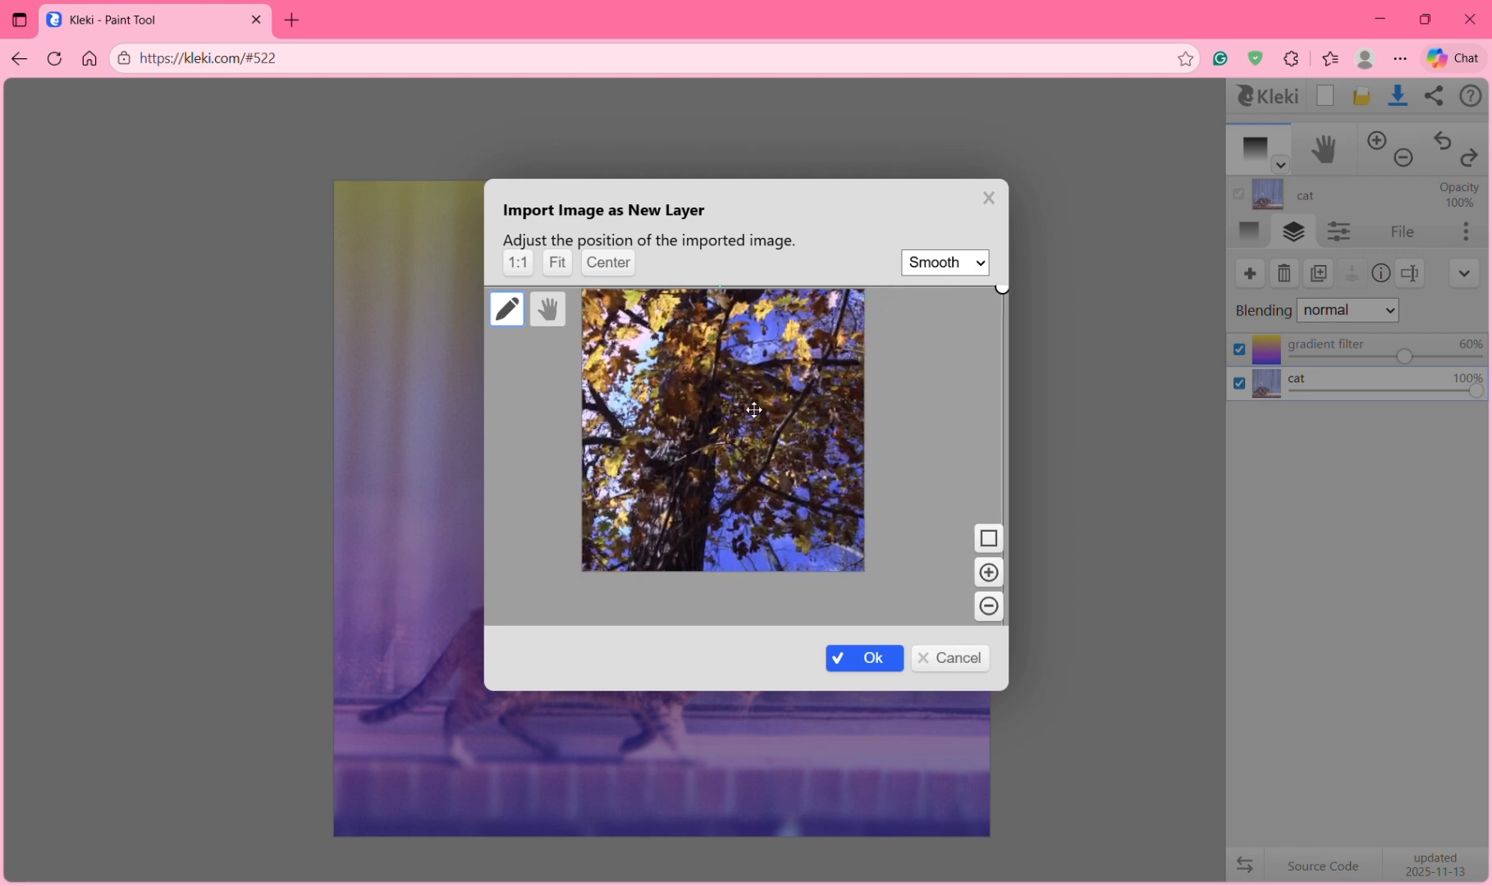
pyautogui.moveTo(754, 409); pyautogui.dragTo(643, 325)
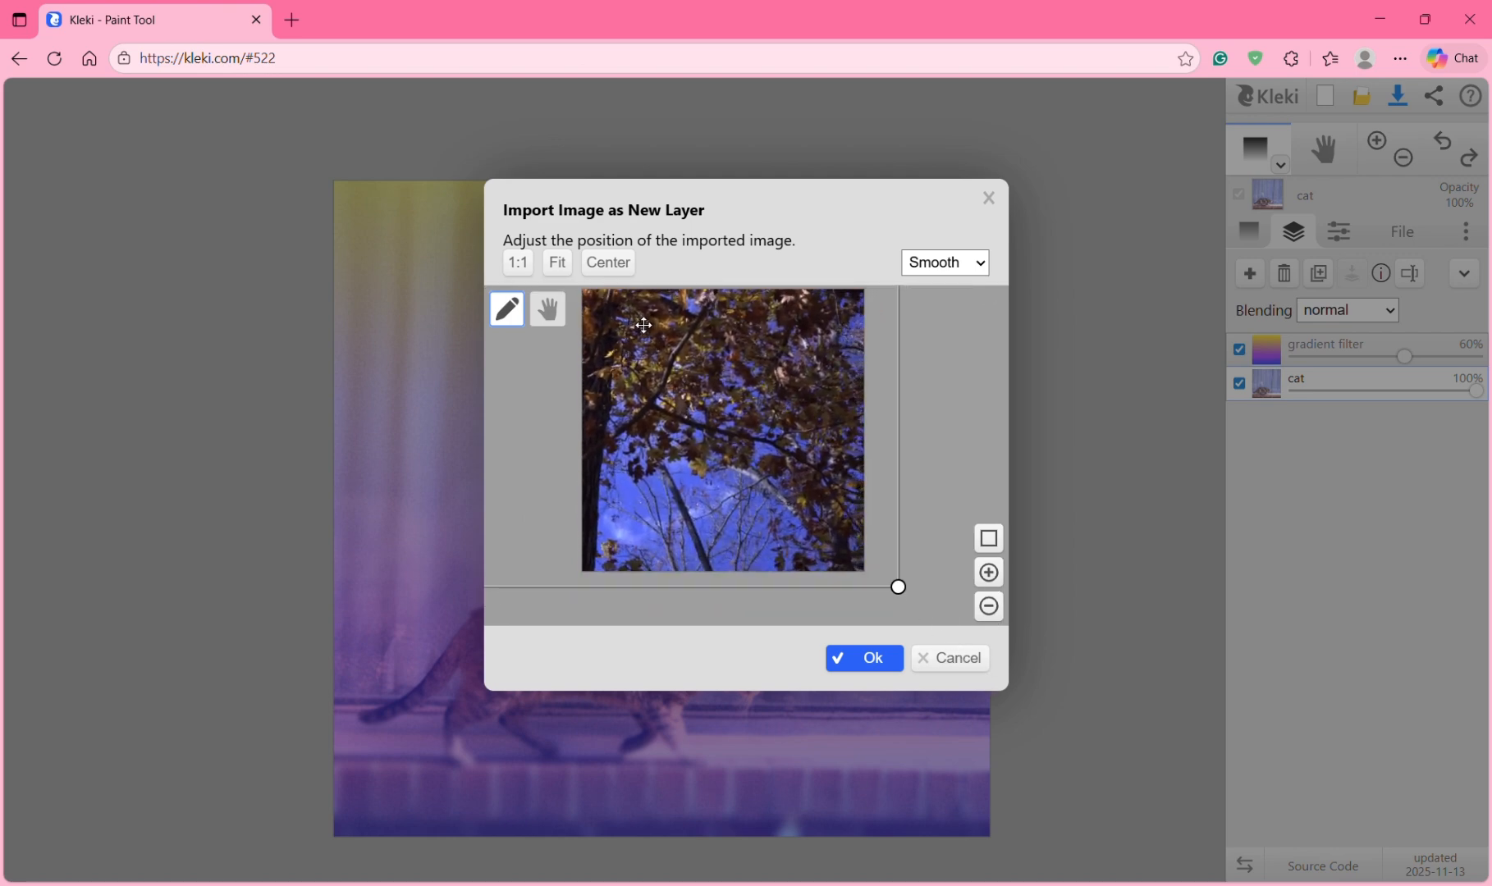
# Step: Place the tree photo layer and try darken, color burn, screen and lighten blending on it
pyautogui.click(873, 661)
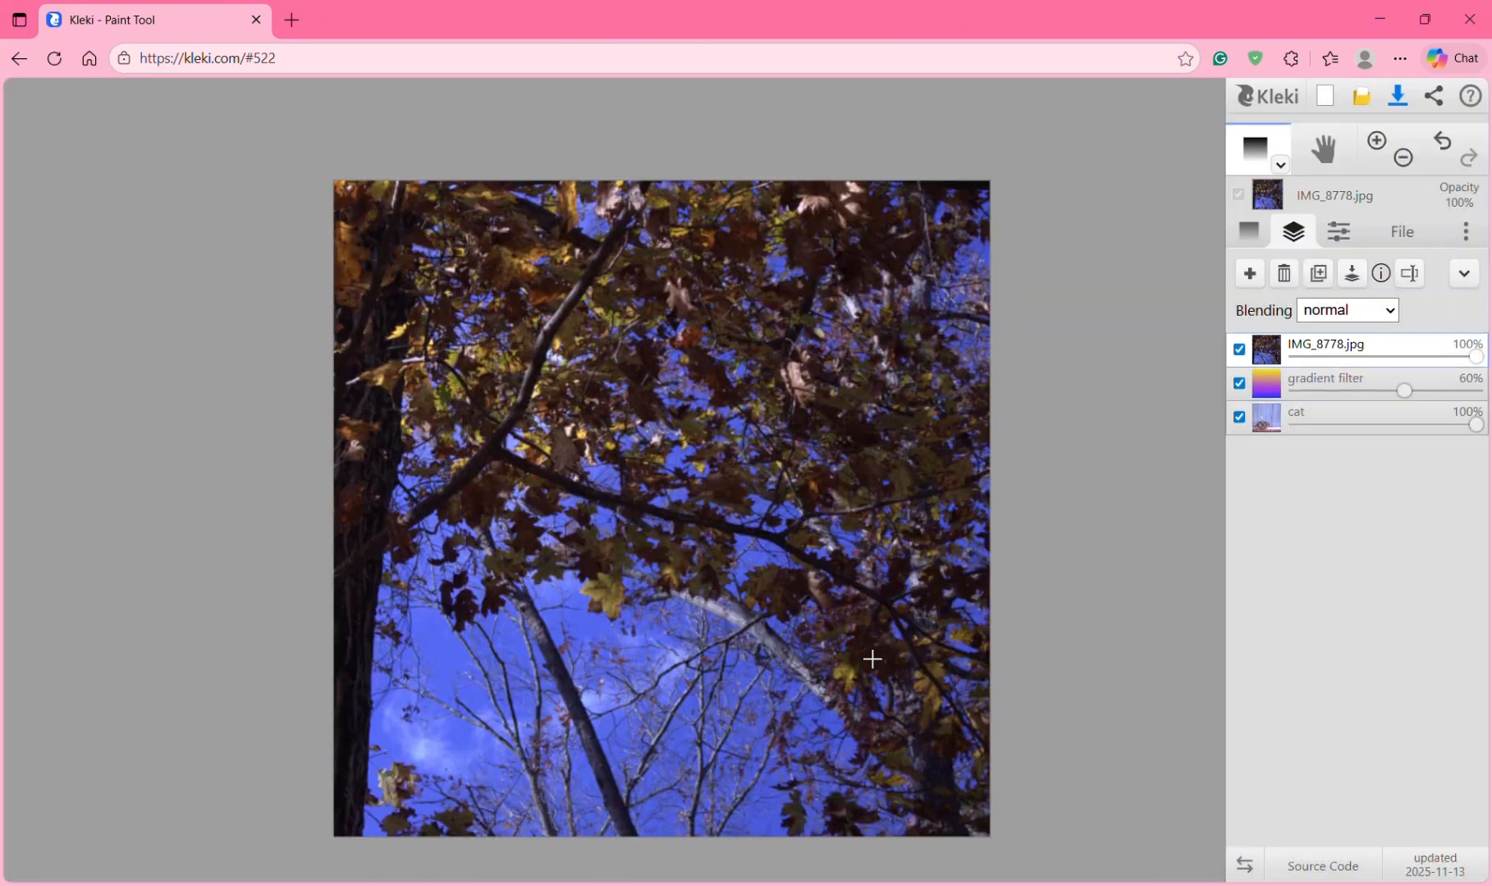
pyautogui.click(1376, 315)
pyautogui.click(1347, 367)
pyautogui.click(1350, 312)
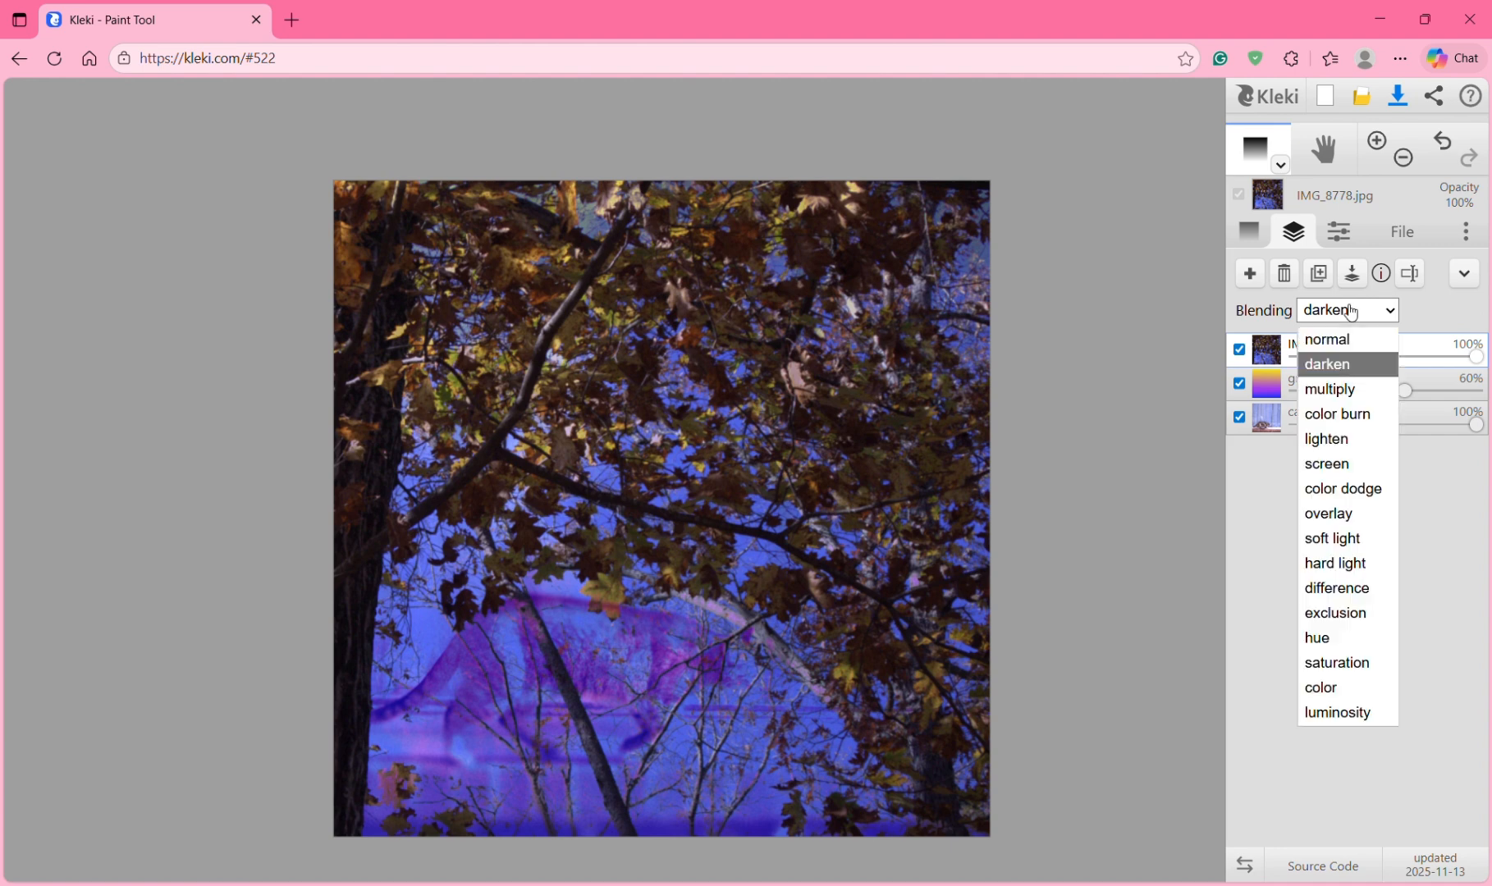
pyautogui.click(1347, 416)
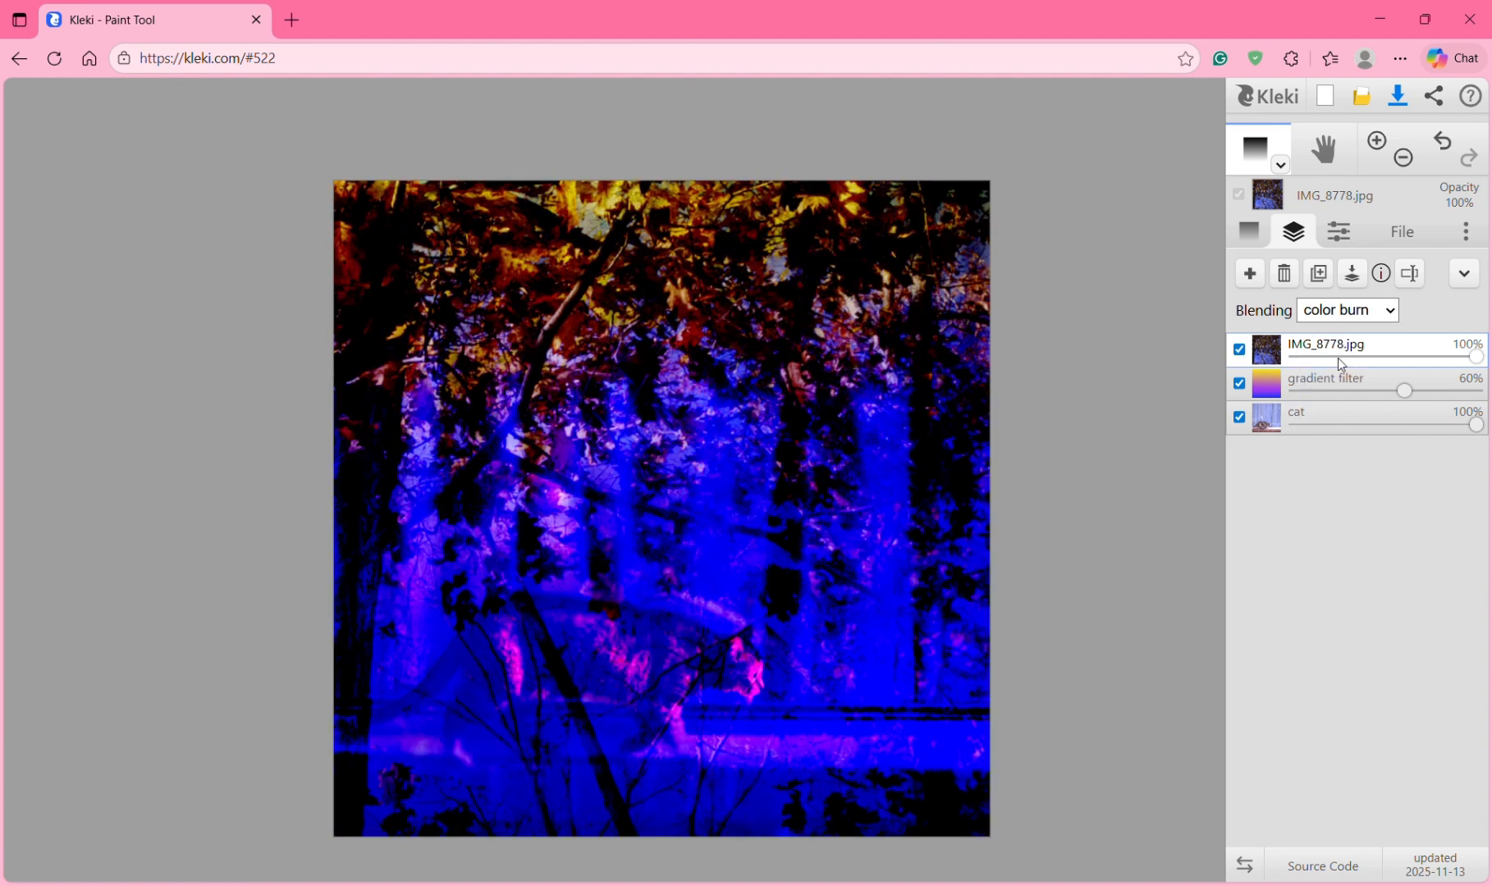
pyautogui.click(1350, 315)
pyautogui.click(1336, 462)
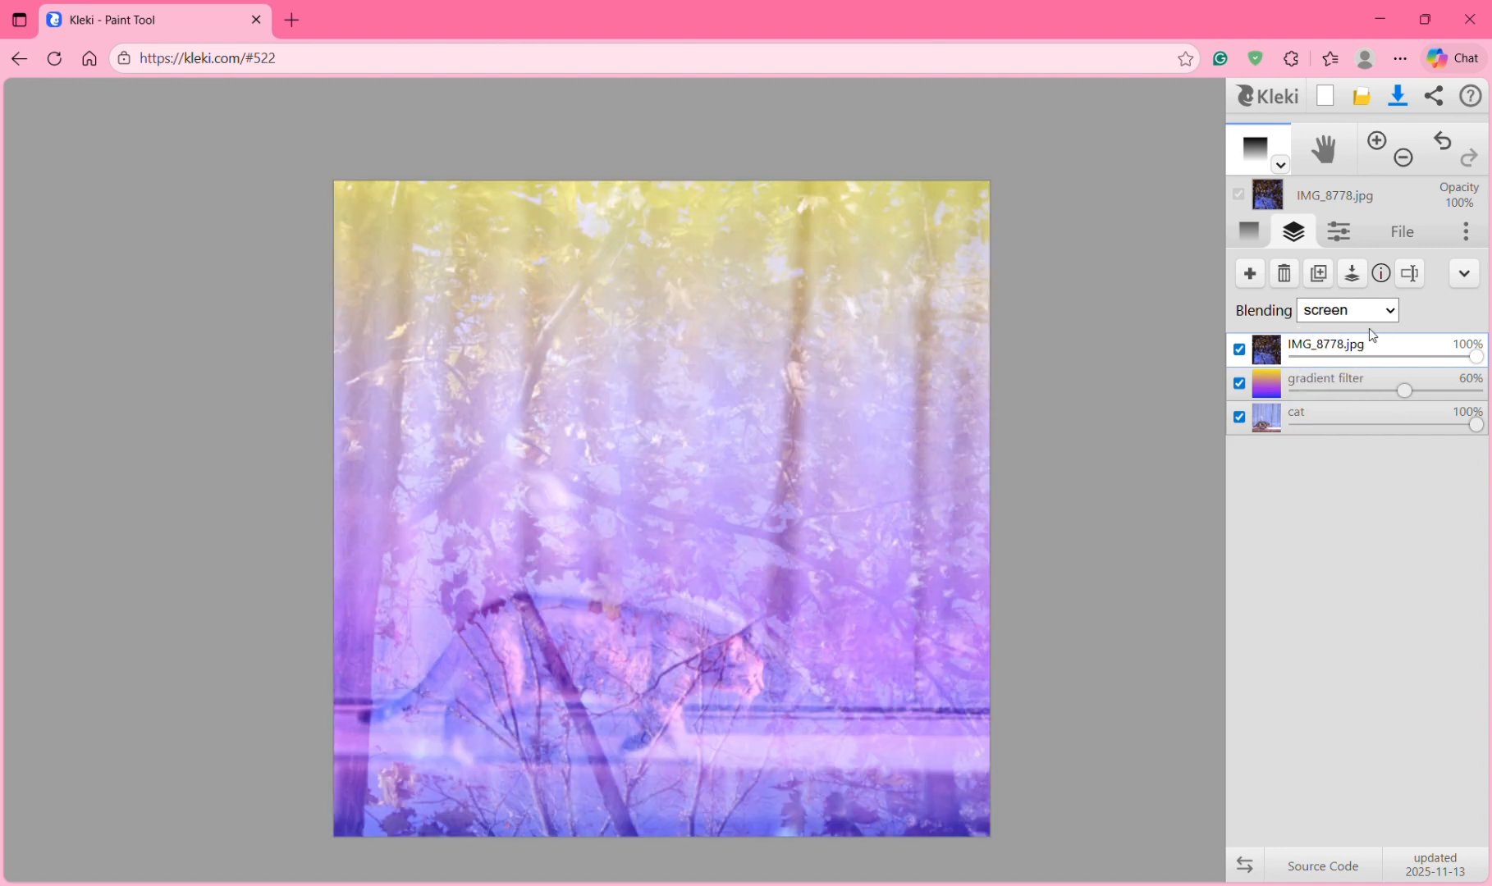
pyautogui.click(1364, 318)
pyautogui.click(1340, 439)
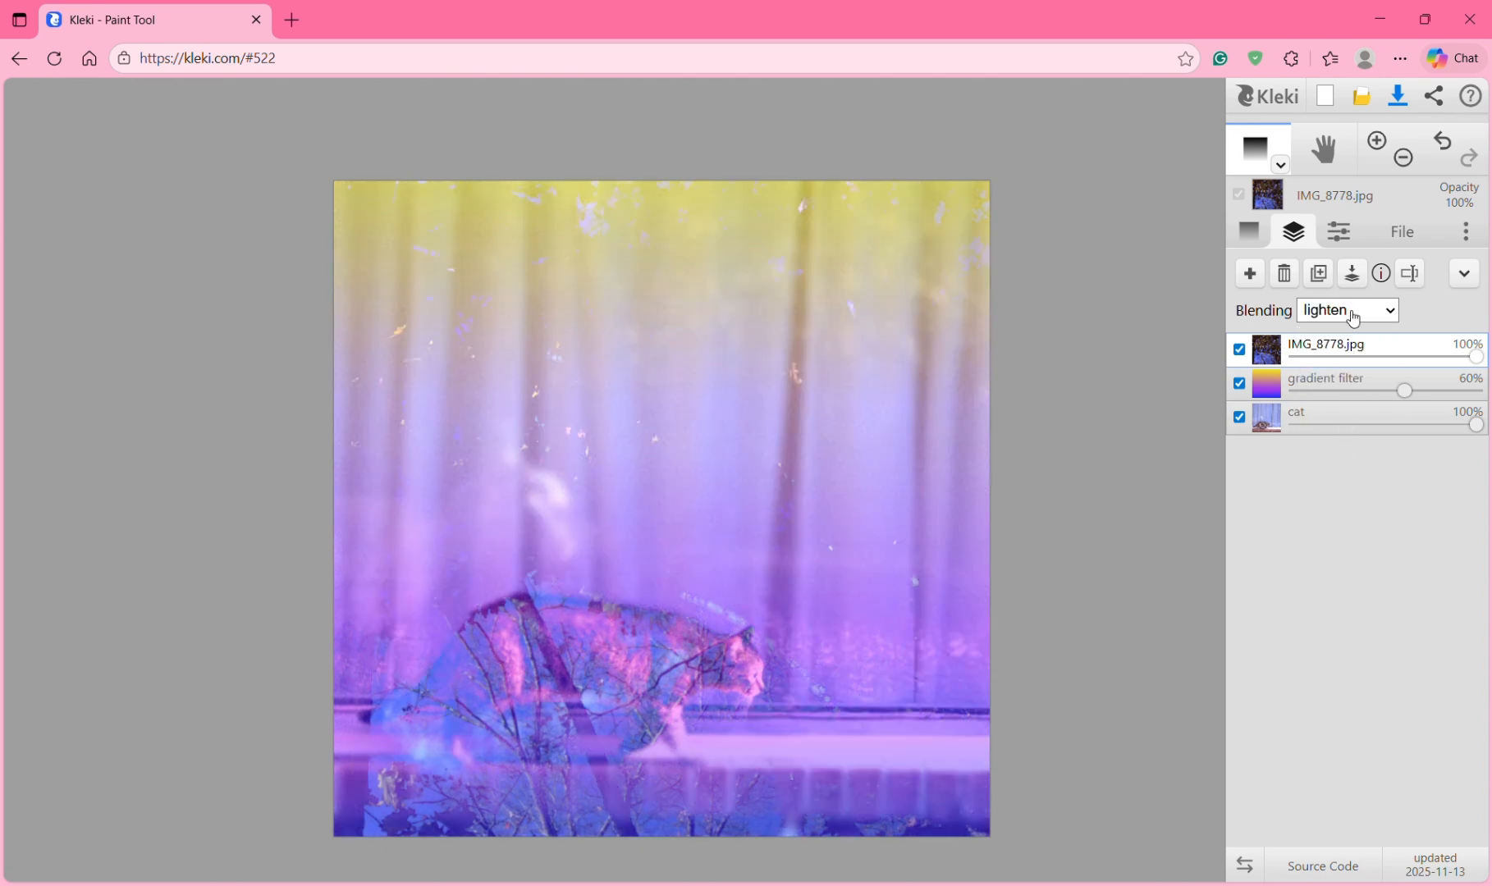
pyautogui.click(1350, 312)
pyautogui.click(1326, 463)
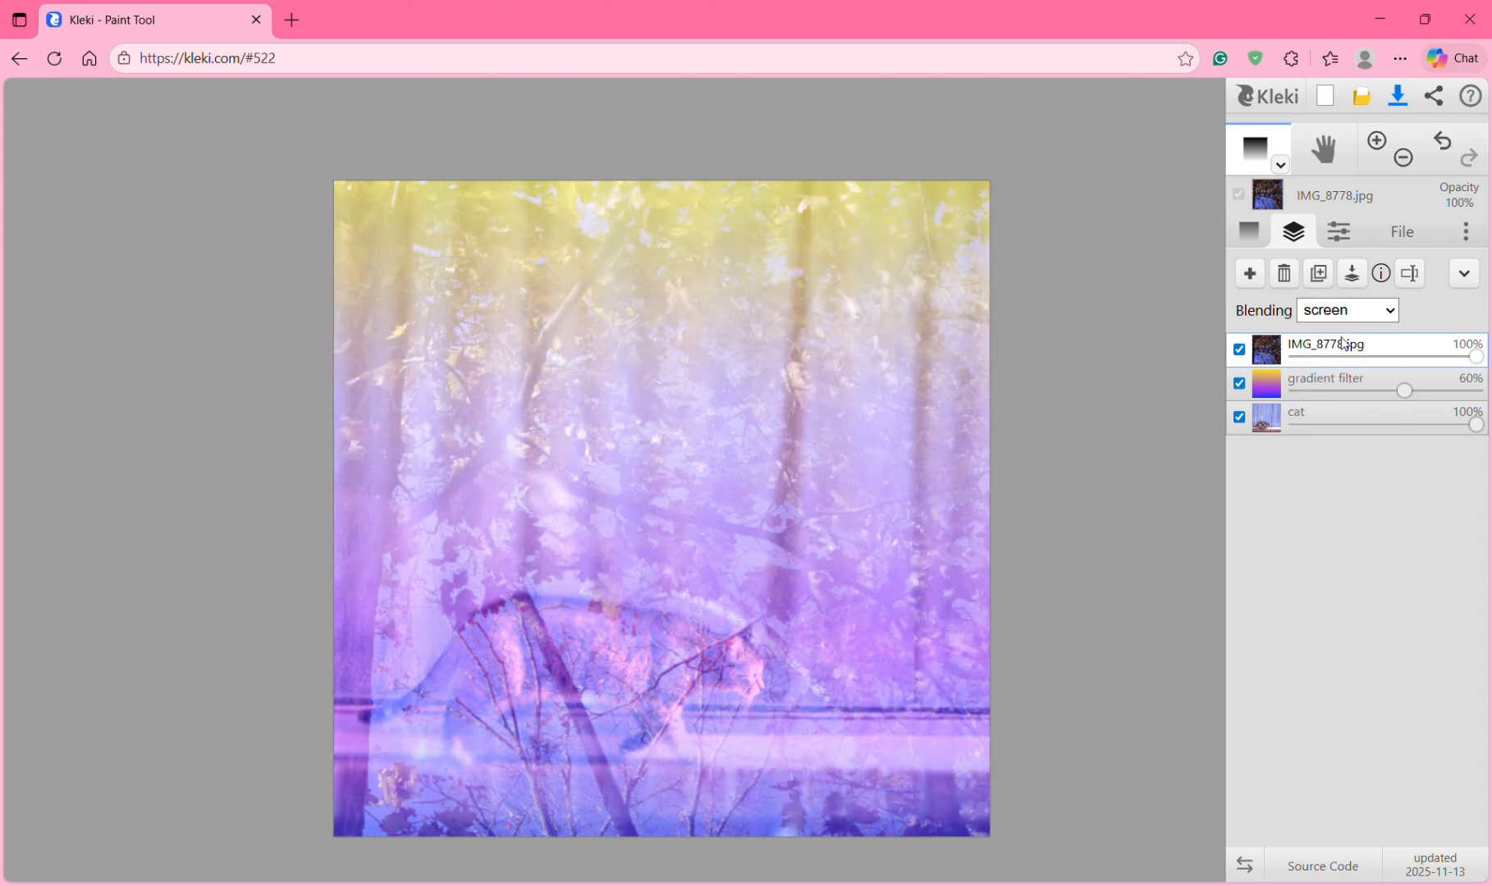
# Step: Set the tree layer to color dodge blending at about 72% opacity
pyautogui.click(1346, 314)
pyautogui.click(1350, 487)
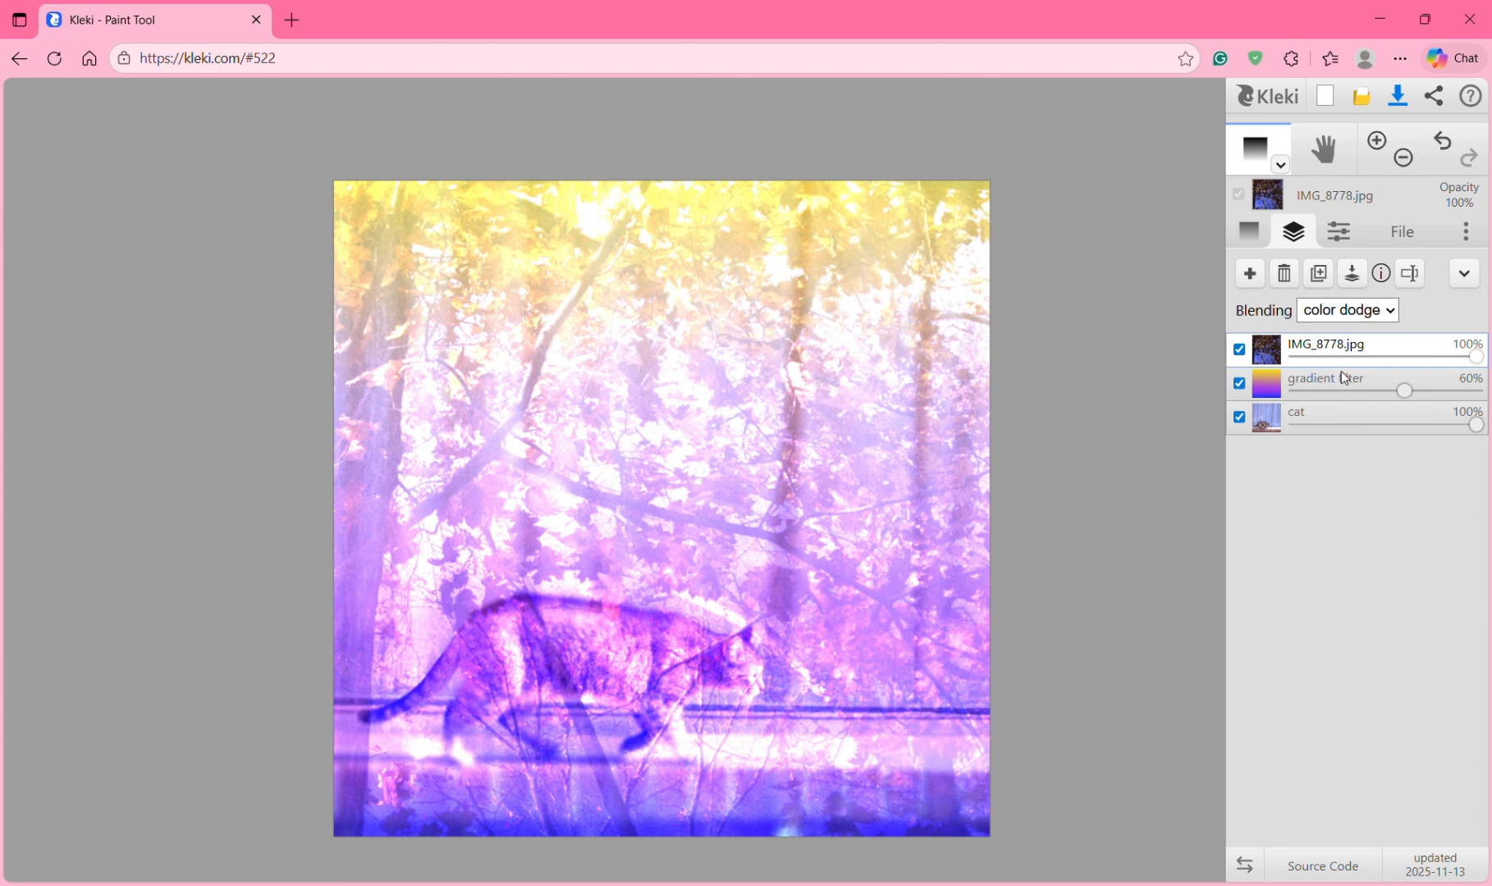
pyautogui.click(1346, 316)
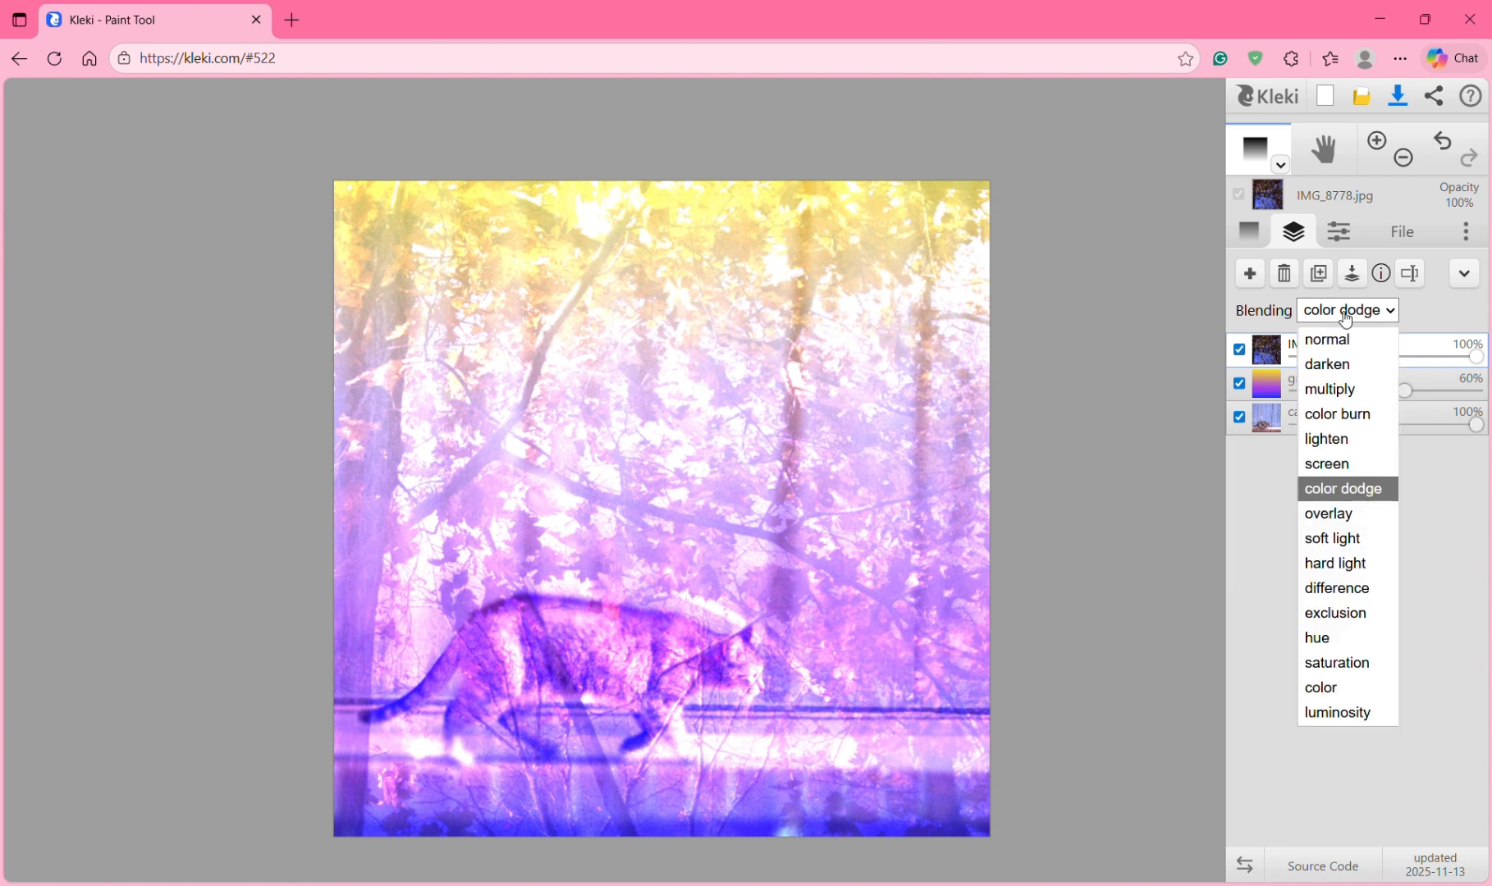
pyautogui.click(1333, 514)
pyautogui.click(1350, 311)
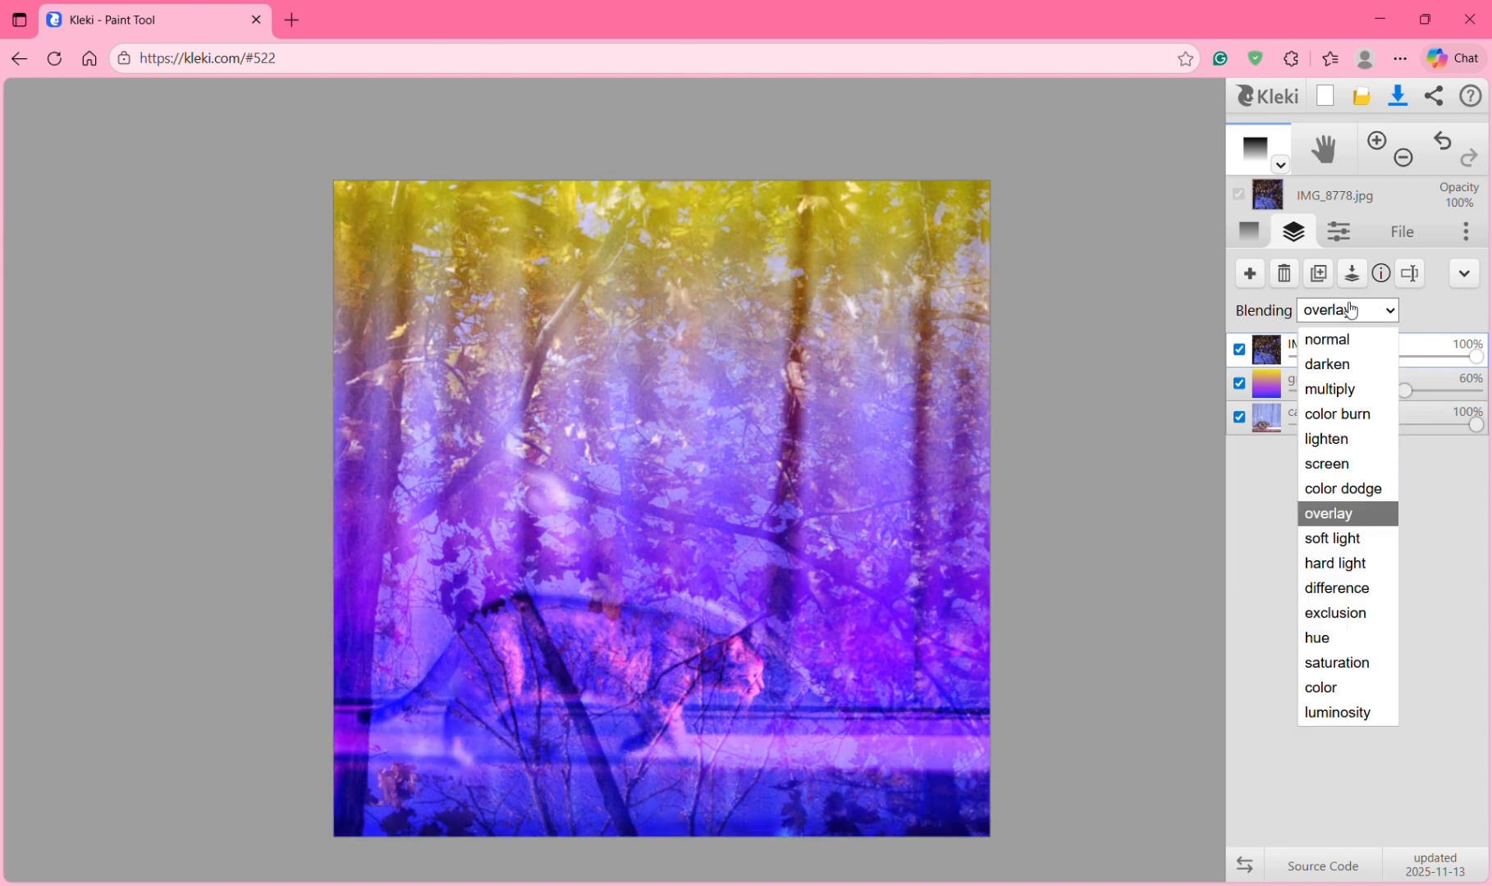
pyautogui.click(1351, 489)
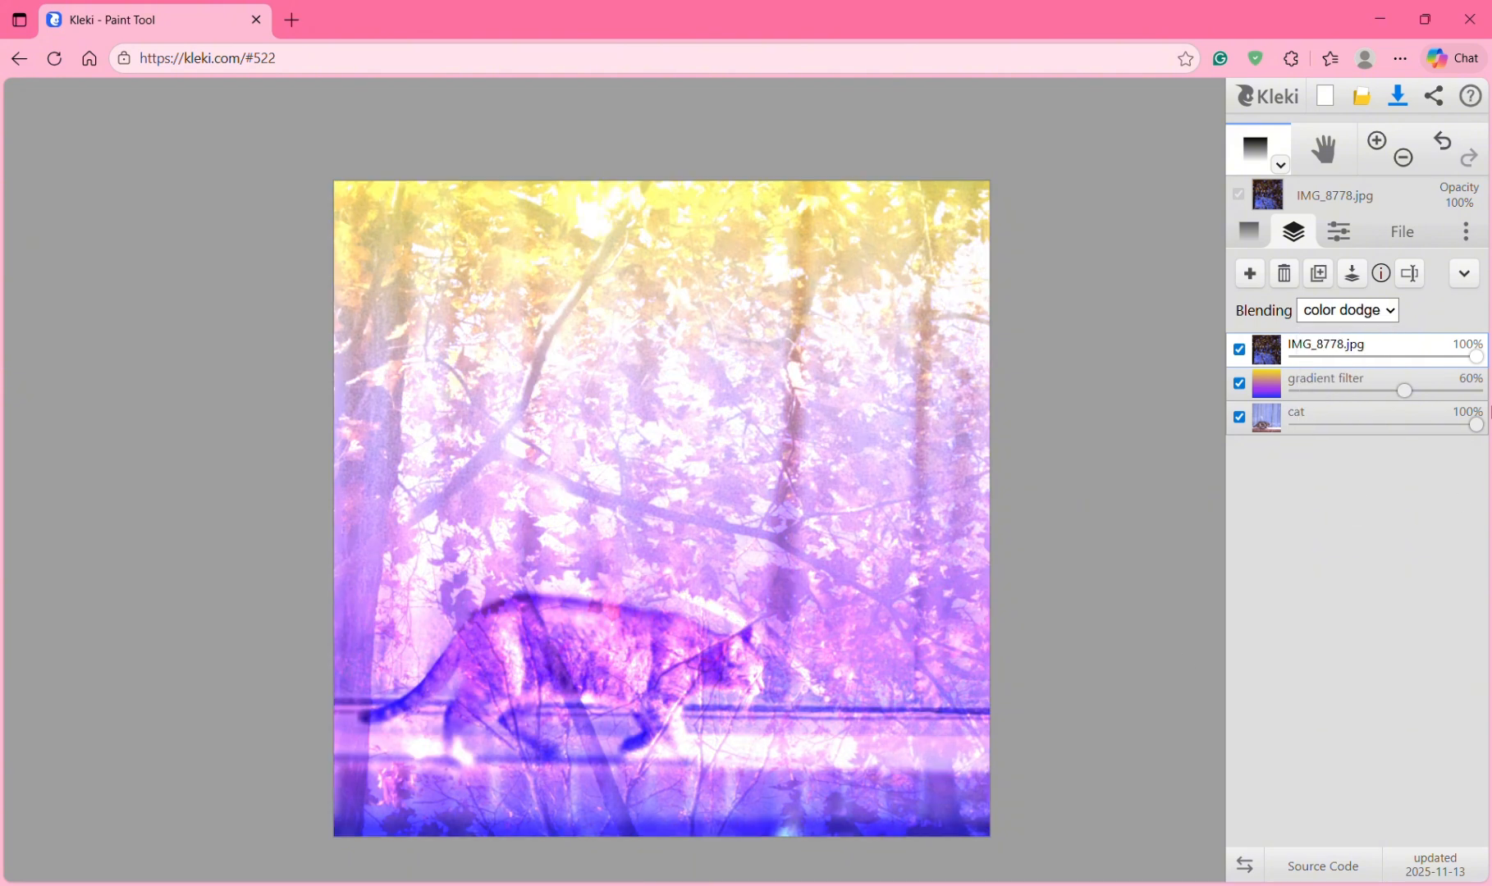
pyautogui.moveTo(1473, 362); pyautogui.dragTo(1425, 353)
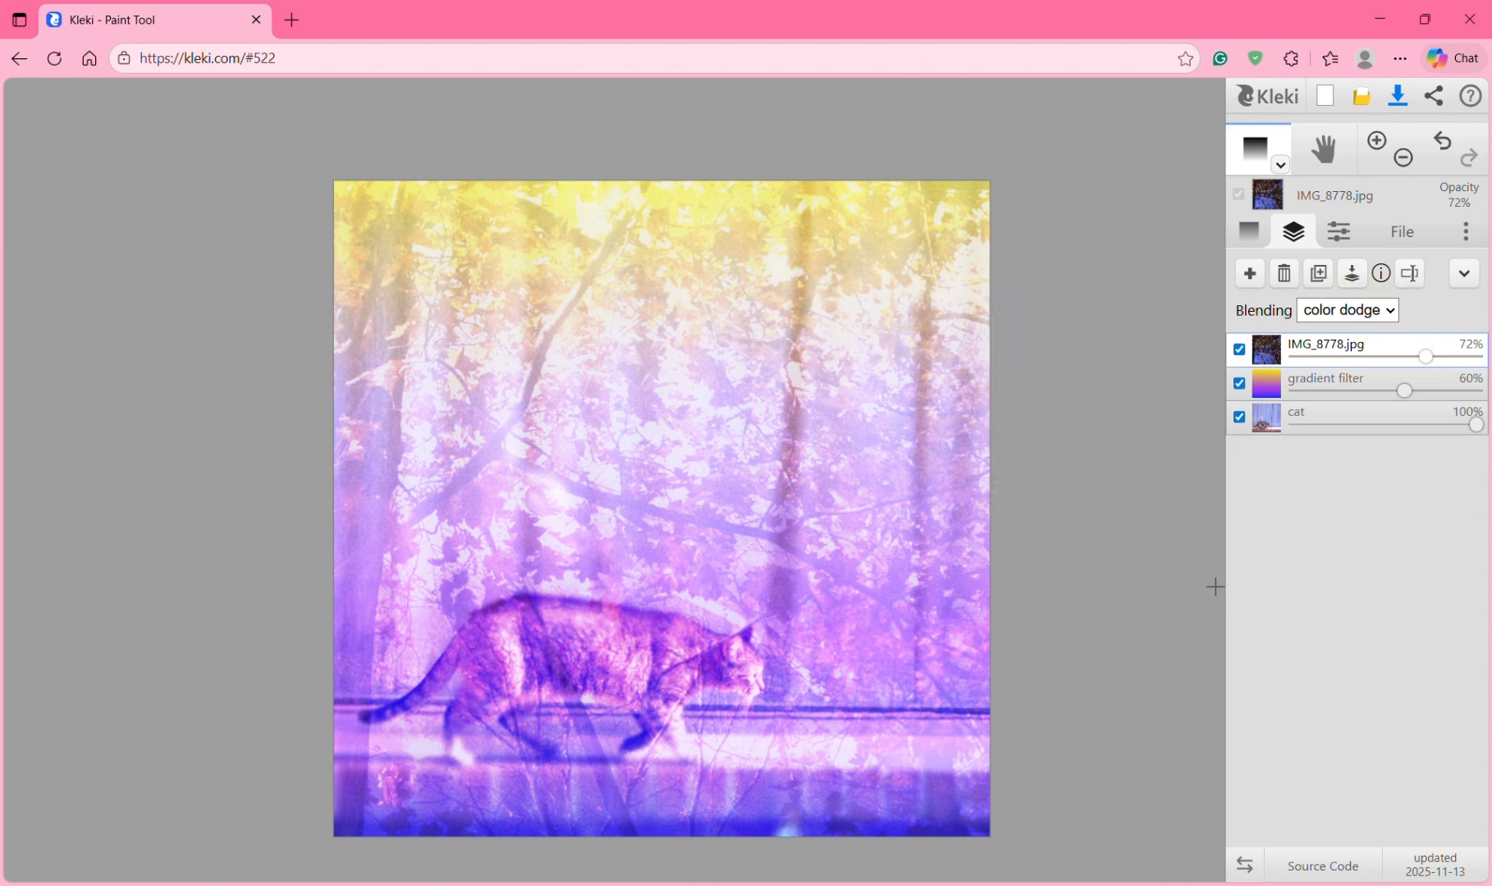
# Step: Try hue, difference and color burn blends, then undo back to color dodge
pyautogui.click(1366, 320)
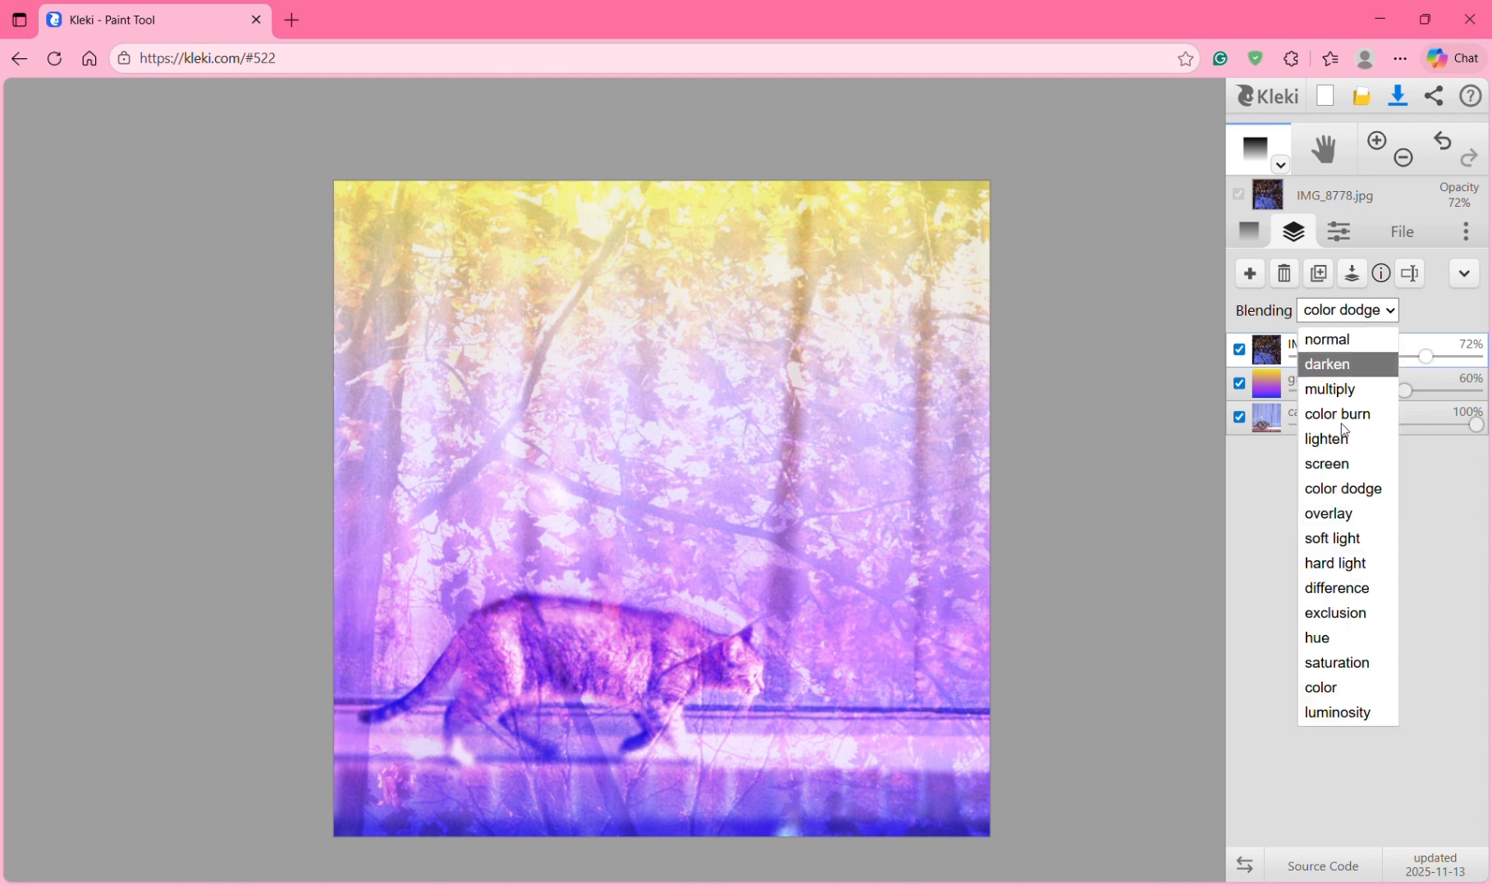
pyautogui.click(1342, 637)
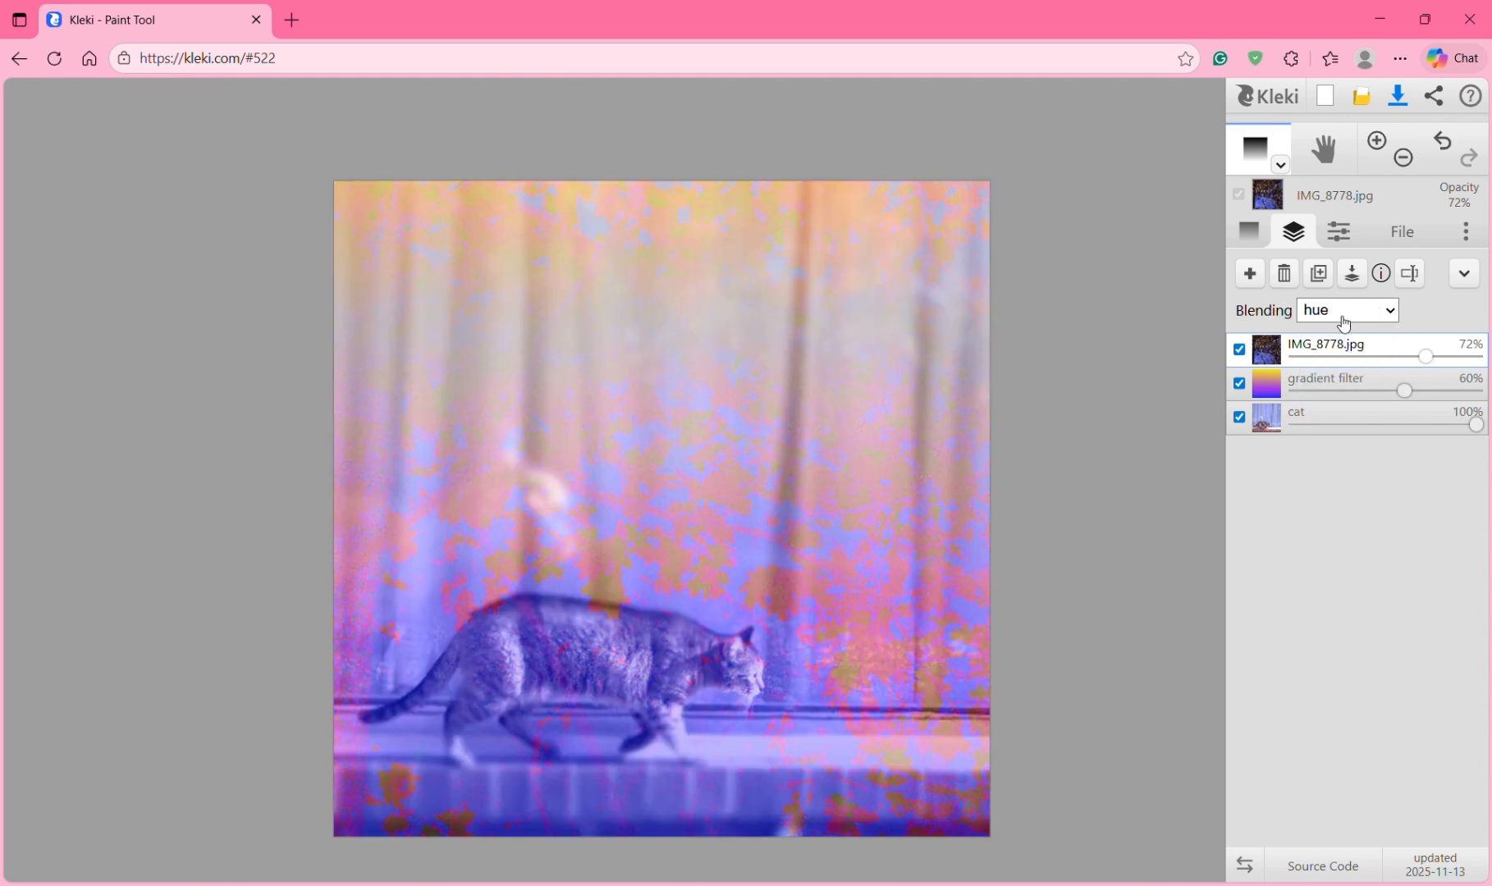
pyautogui.click(1343, 320)
pyautogui.click(1346, 587)
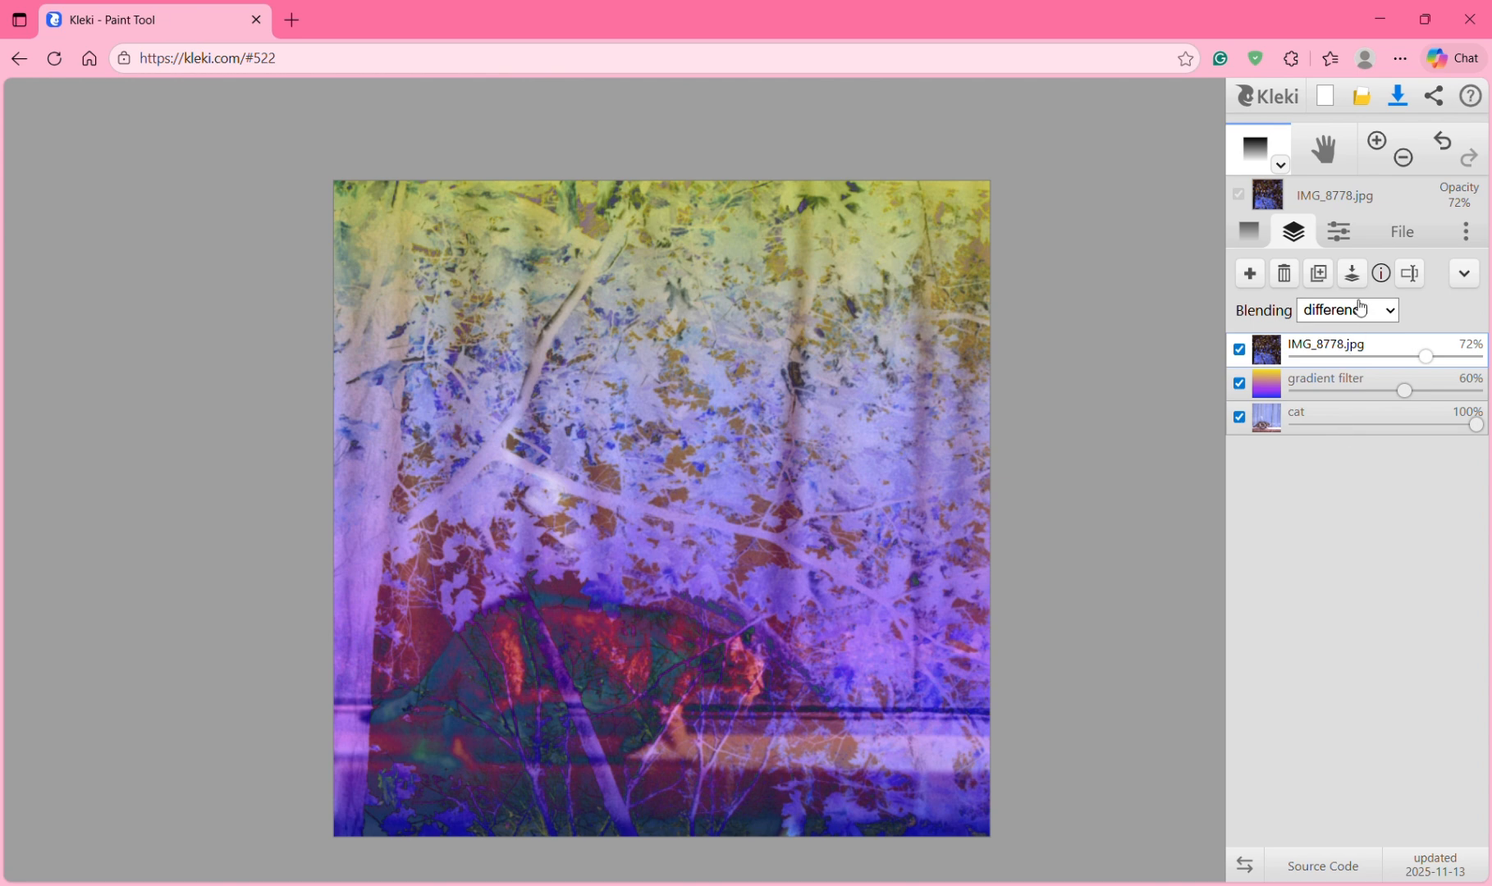
pyautogui.click(1360, 309)
pyautogui.click(1354, 415)
pyautogui.click(1355, 320)
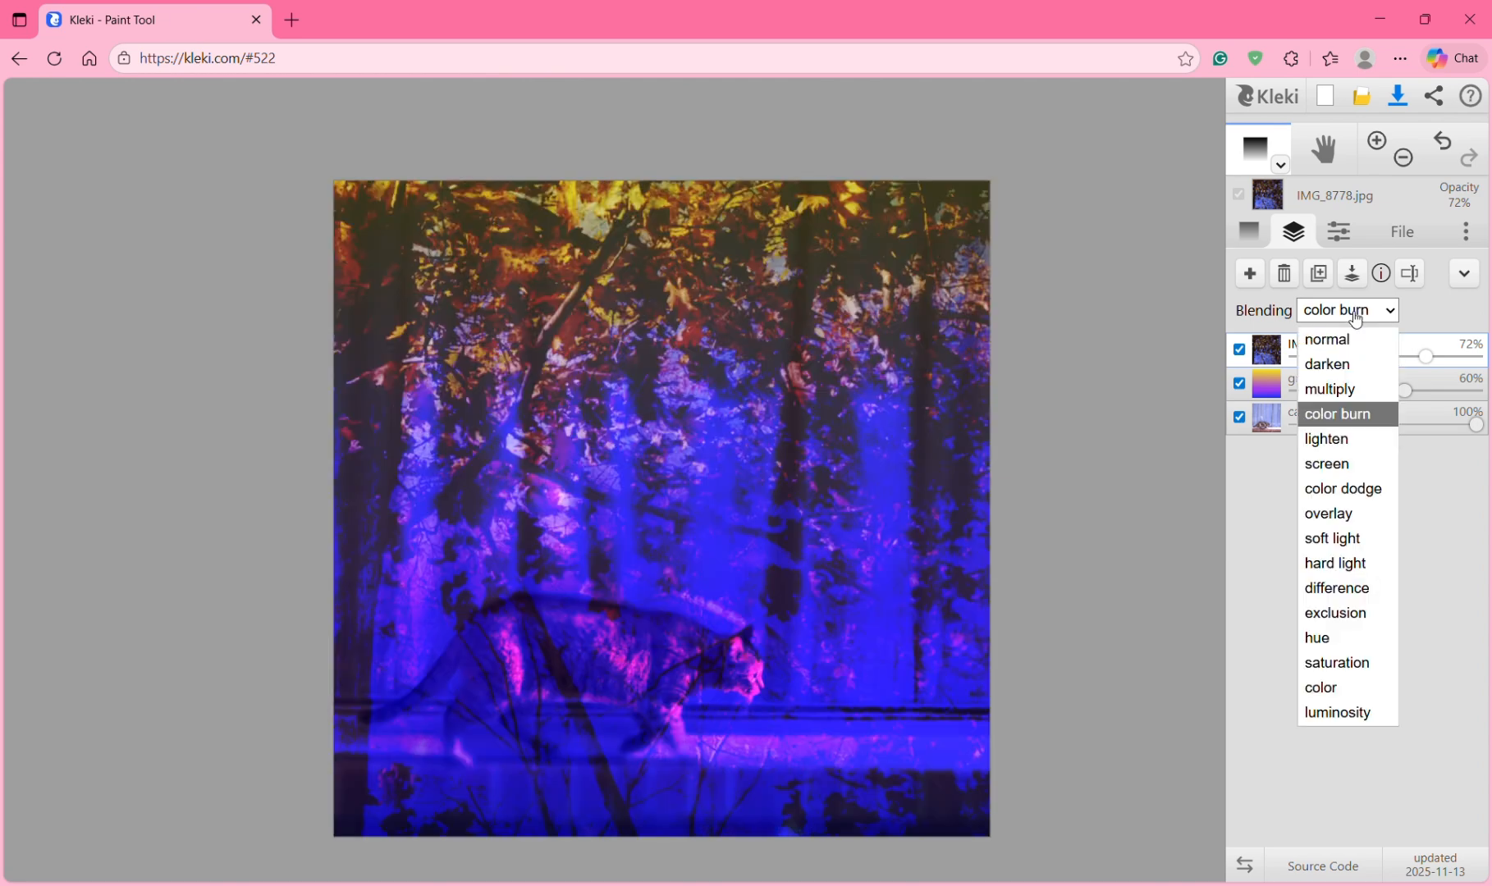
pyautogui.click(1443, 143)
pyautogui.click(1443, 143)
pyautogui.click(1443, 143)
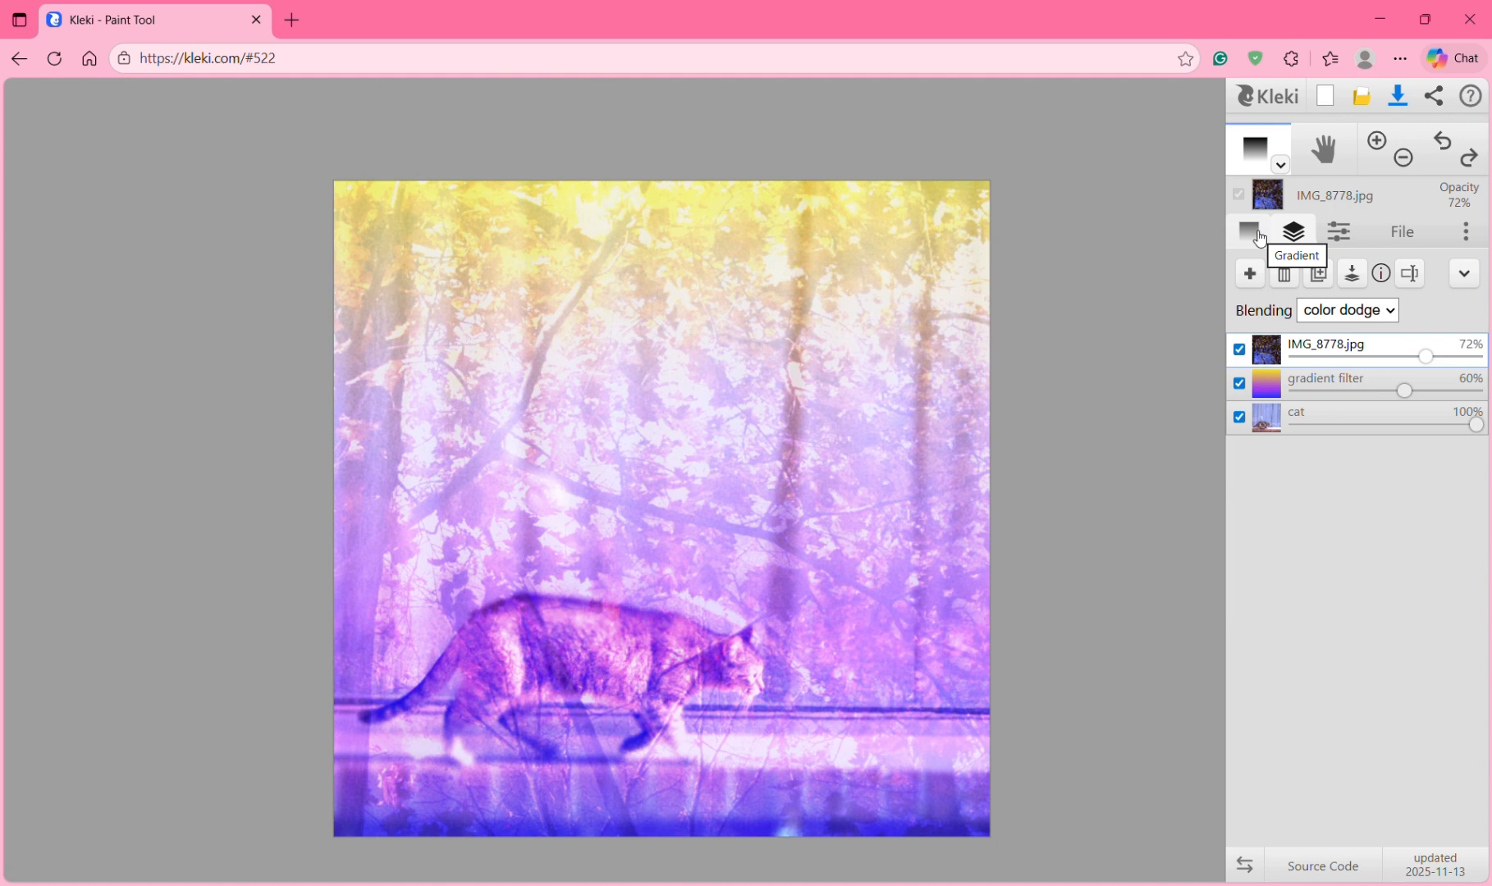
# Step: Switch to the brush tool and add a new empty layer on top
pyautogui.click(1280, 164)
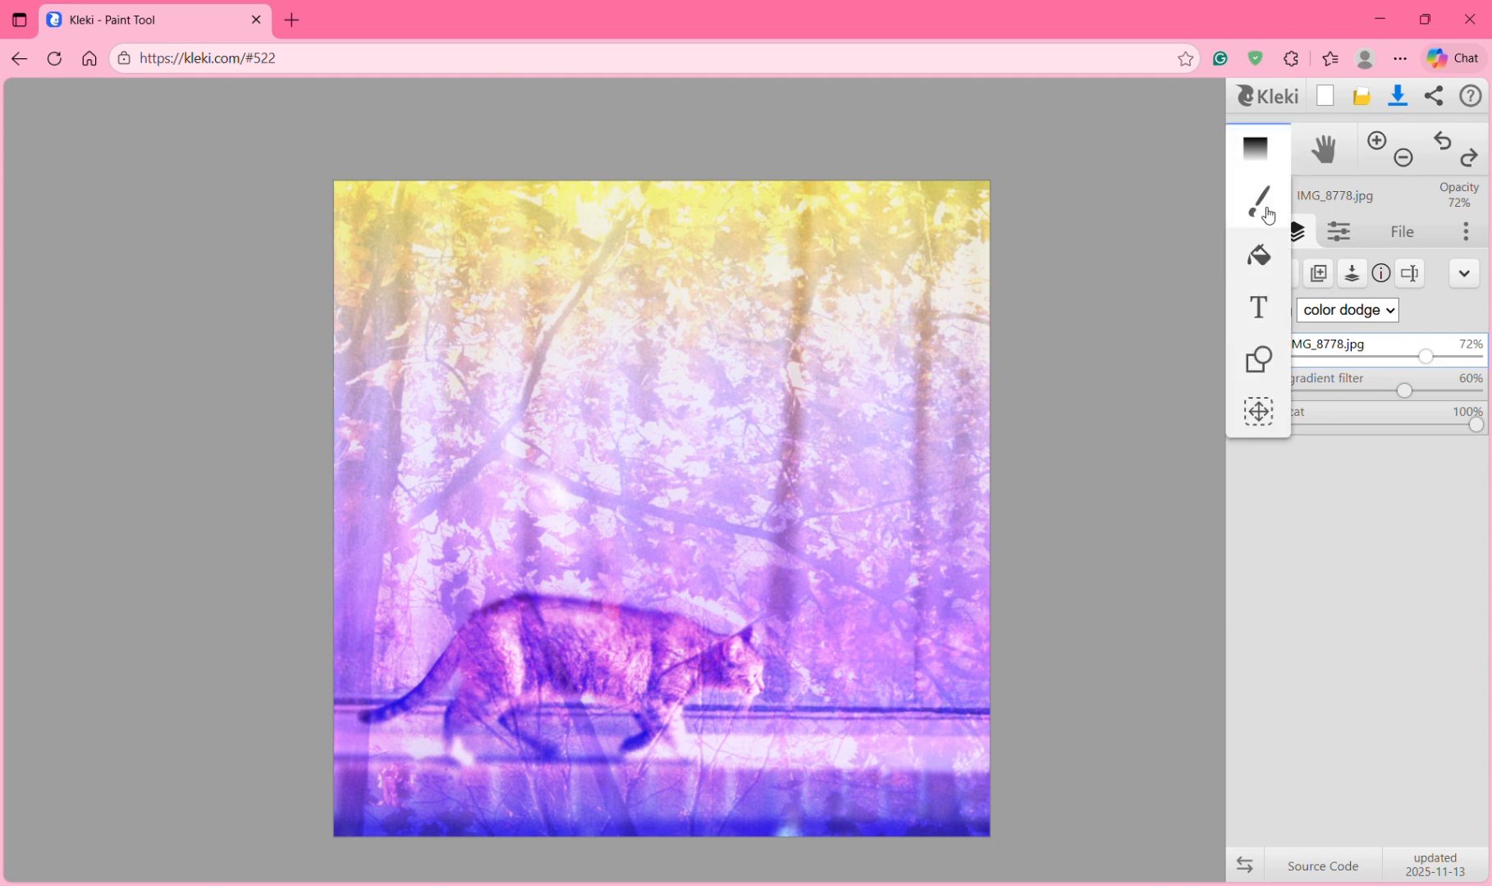
pyautogui.click(1265, 207)
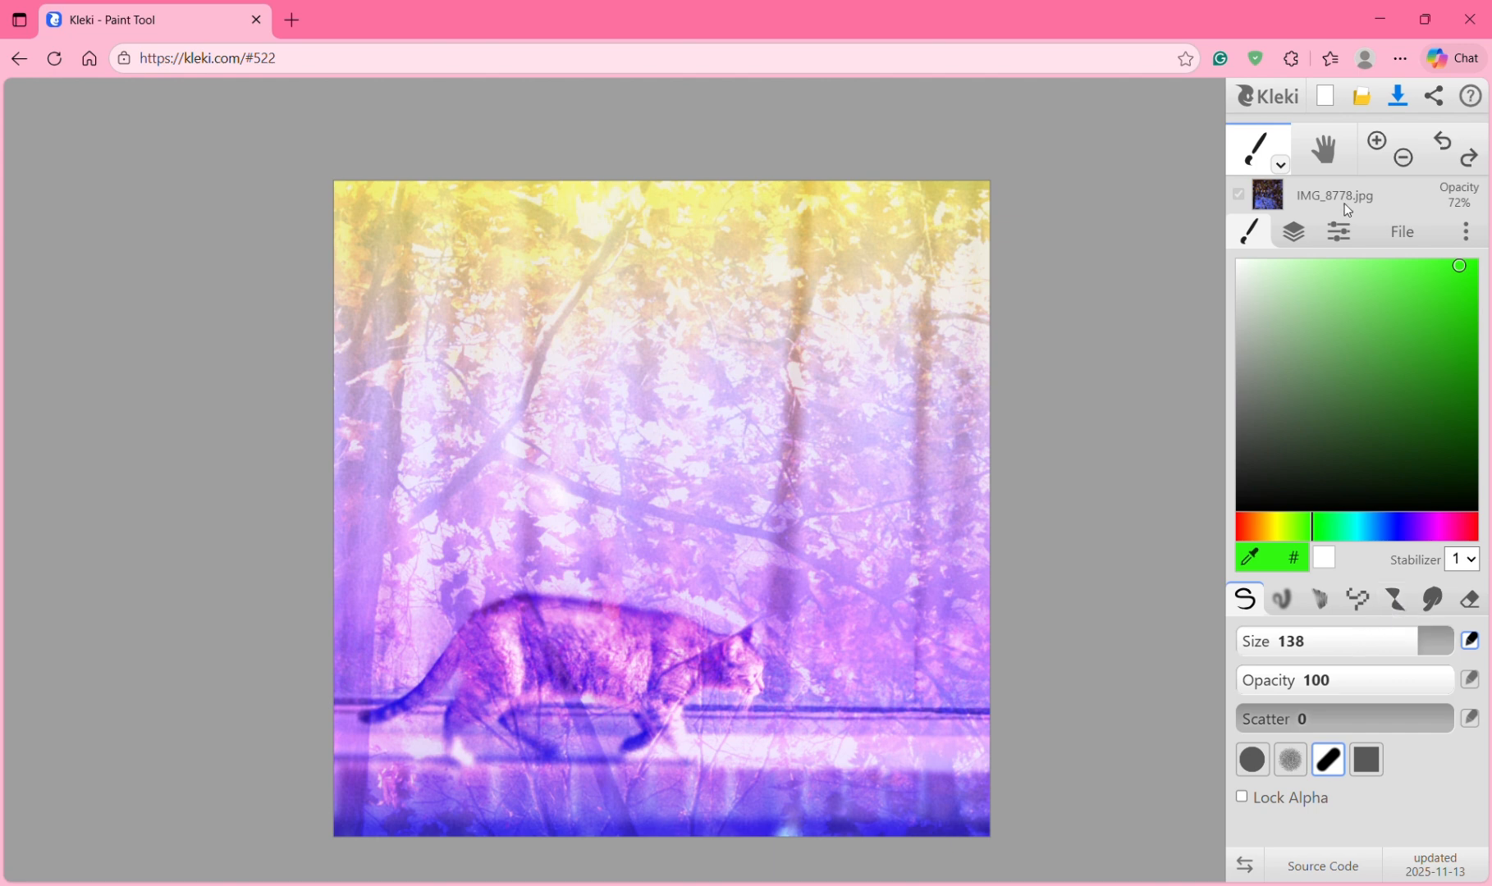
pyautogui.click(1301, 237)
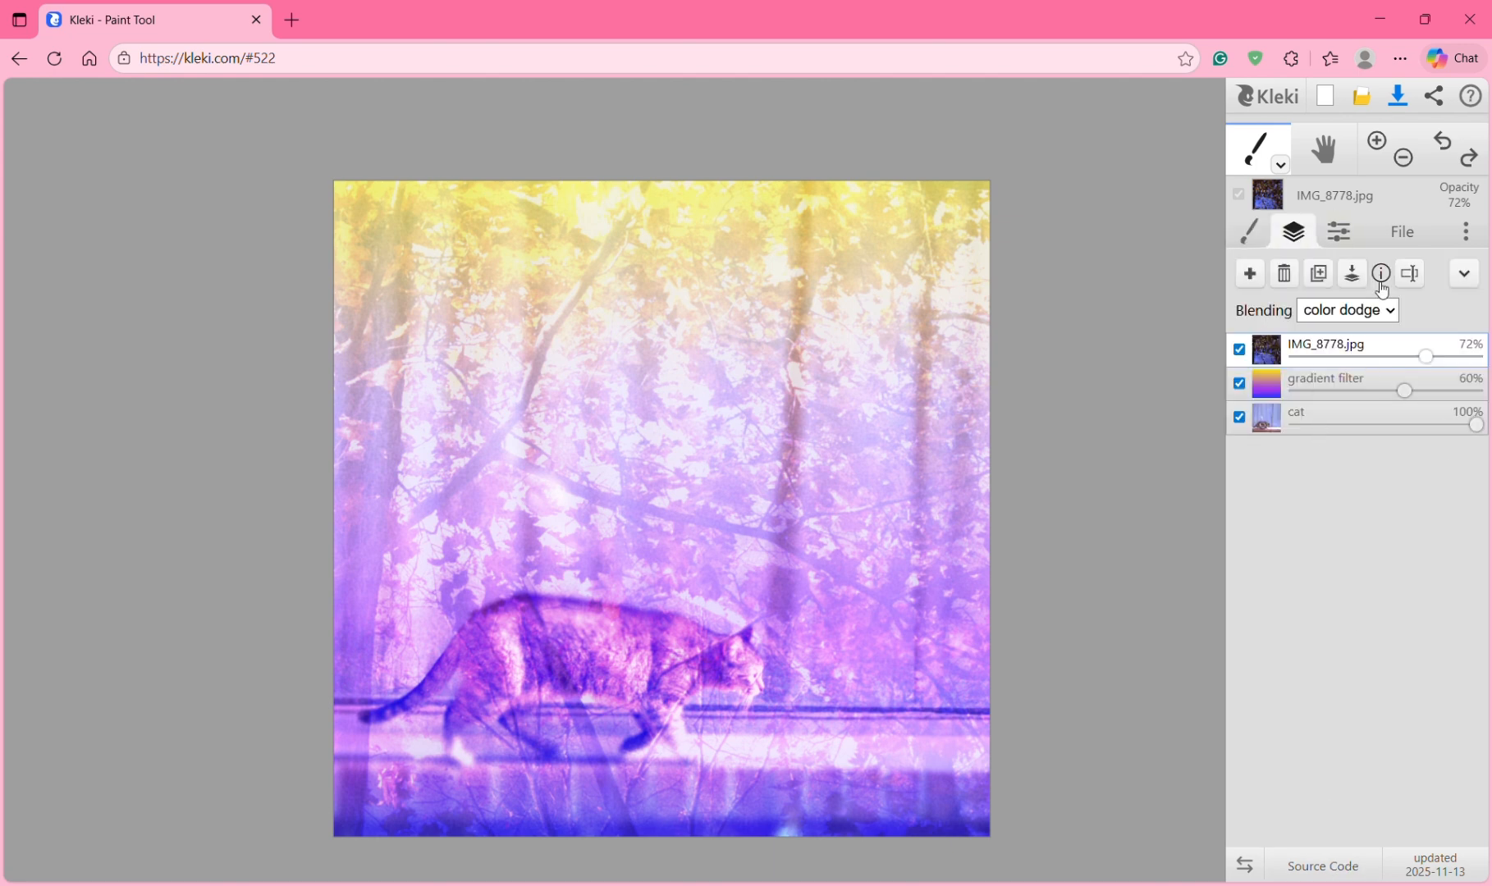
pyautogui.click(1249, 273)
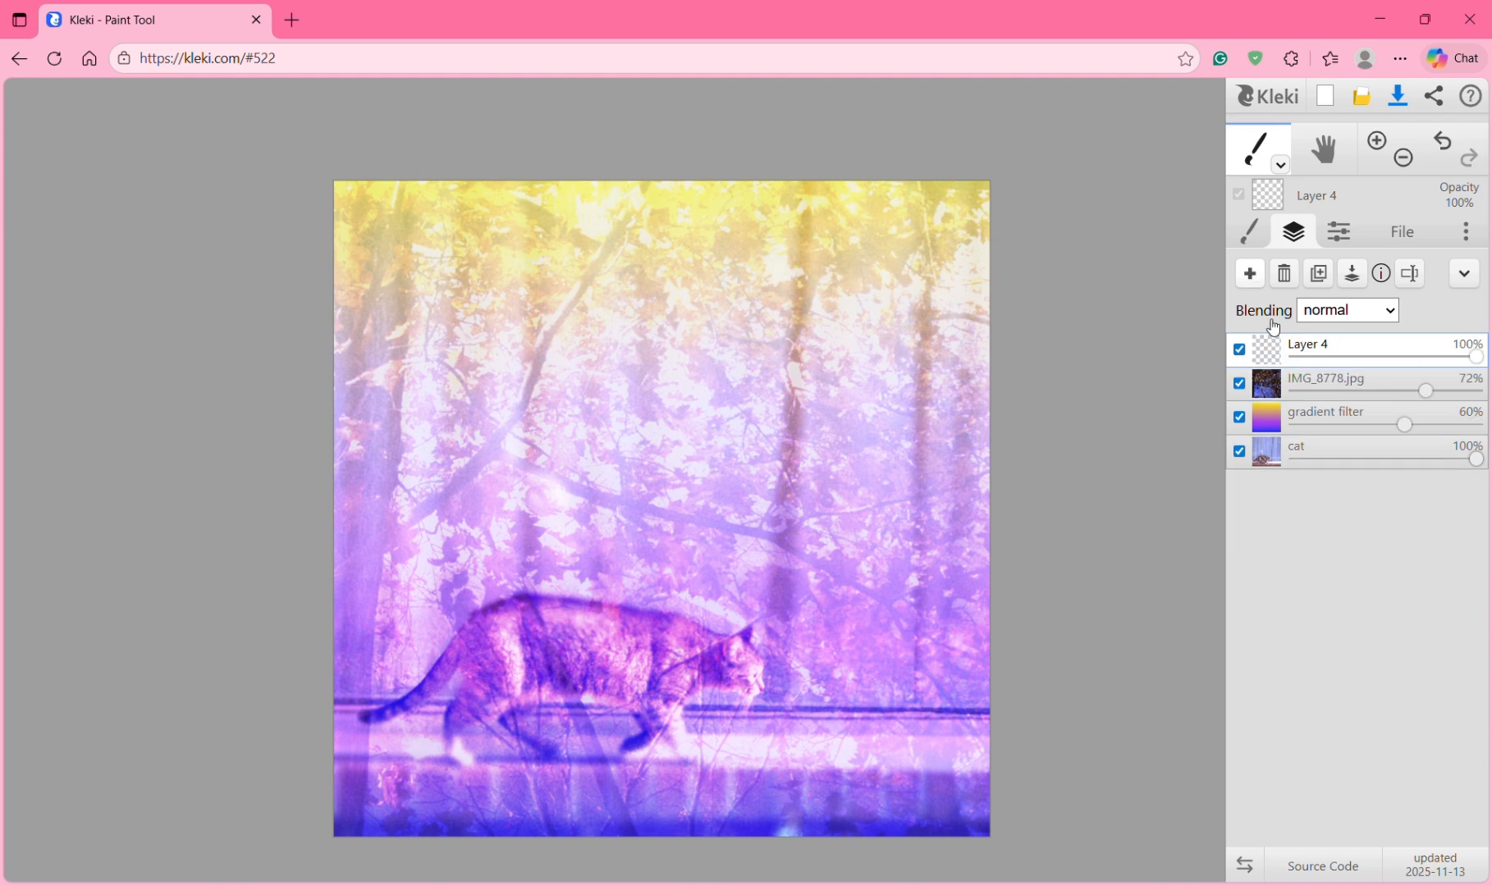
pyautogui.click(1247, 236)
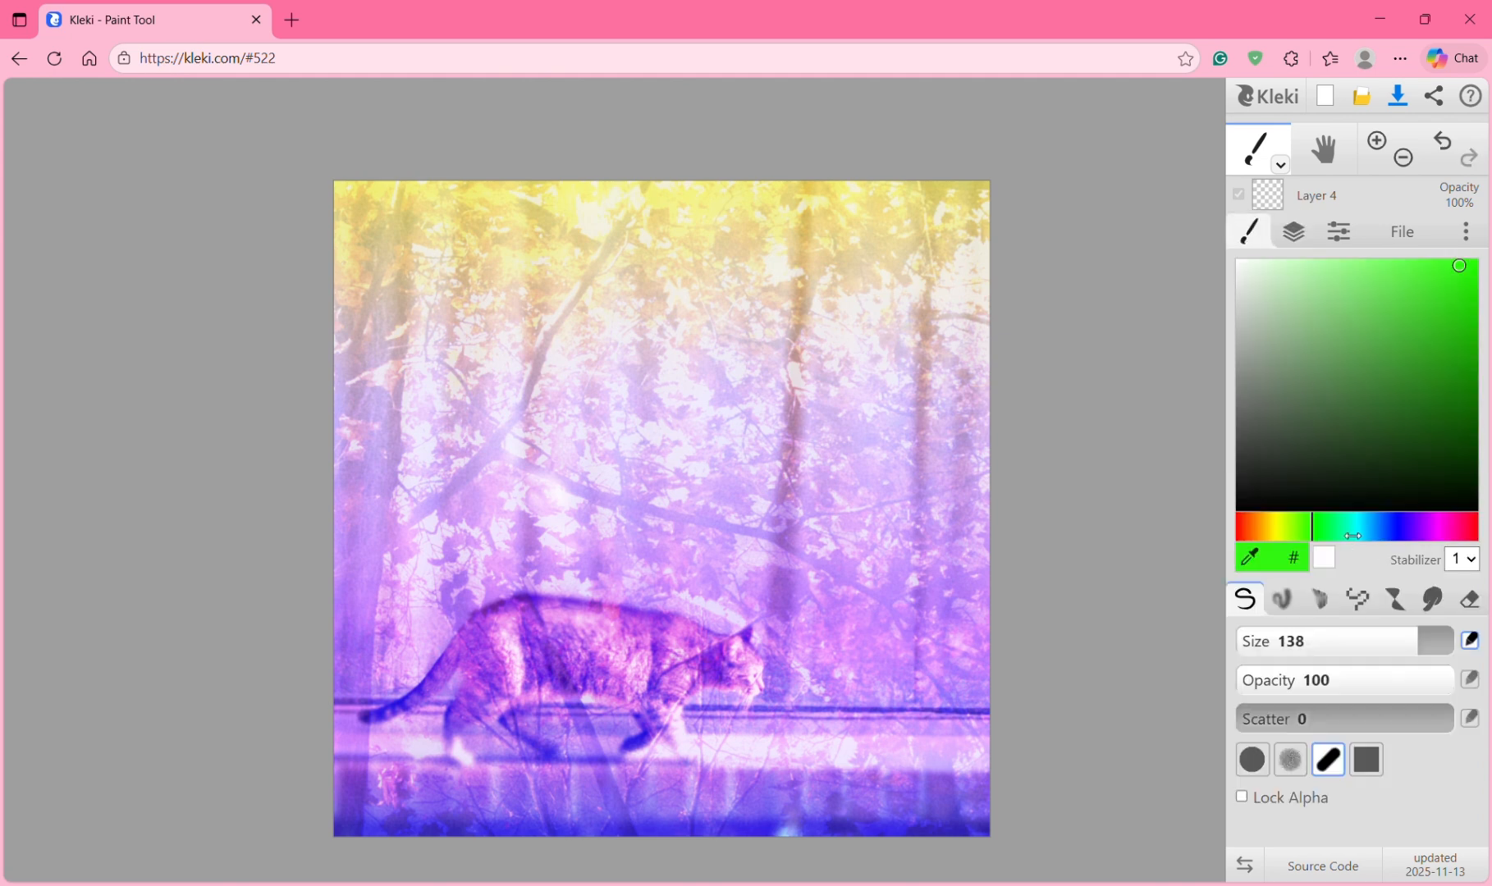
# Step: Paint two blue waves and a green wave across the upper canvas, plus a green bottom band
pyautogui.moveTo(1351, 534)
pyautogui.mouseDown()
pyautogui.moveTo(1388, 534)
pyautogui.moveTo(1370, 534)
pyautogui.mouseUp()
pyautogui.moveTo(970, 450)
pyautogui.mouseDown()
pyautogui.moveTo(996, 413)
pyautogui.moveTo(927, 327)
pyautogui.moveTo(604, 383)
pyautogui.moveTo(426, 329)
pyautogui.moveTo(313, 469)
pyautogui.mouseUp()
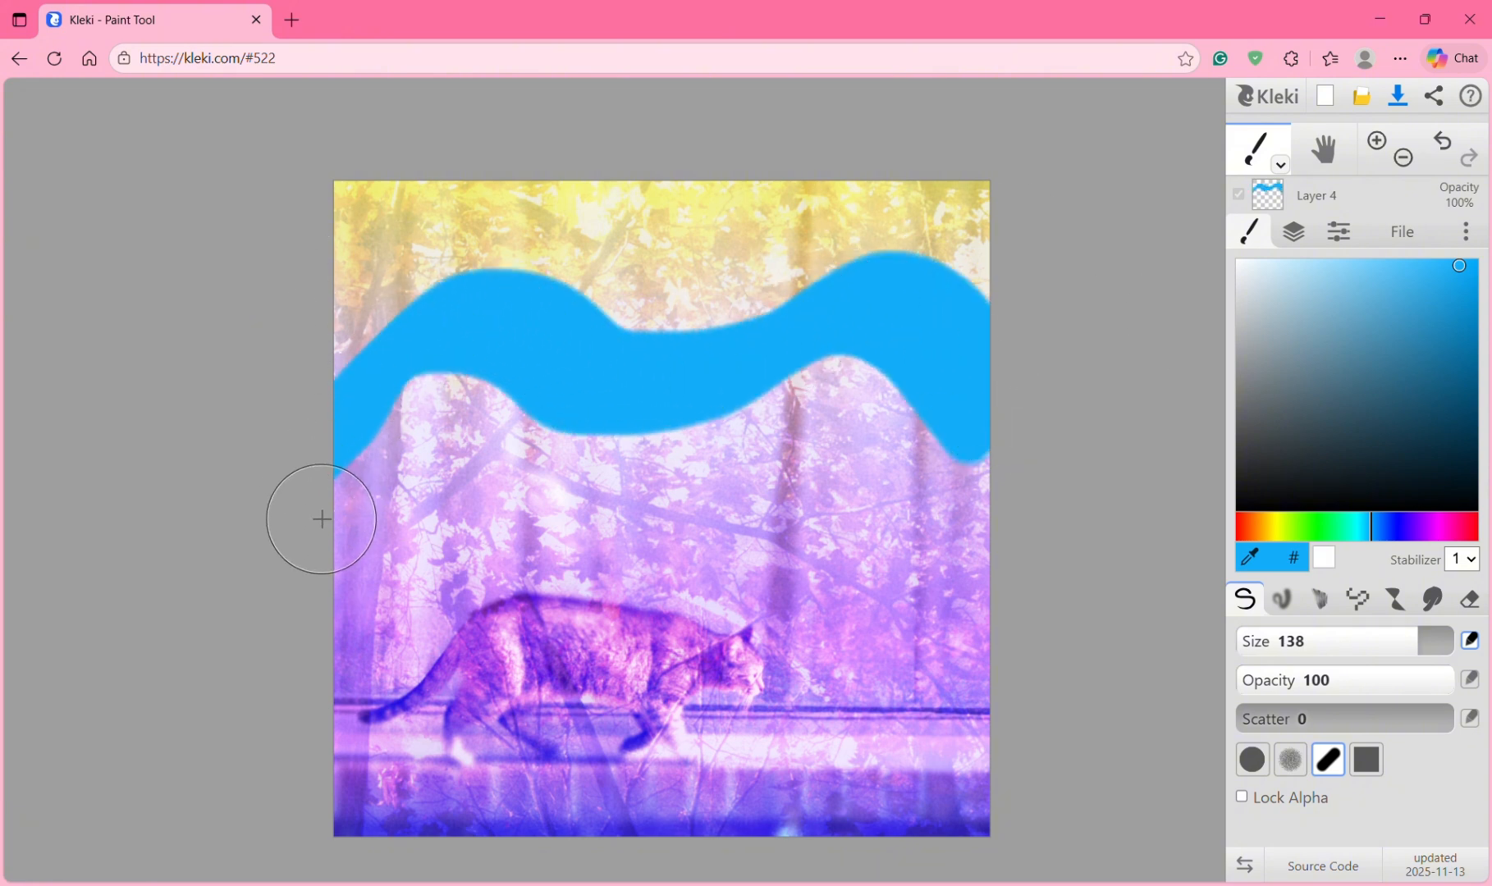
pyautogui.moveTo(330, 535)
pyautogui.mouseDown()
pyautogui.moveTo(439, 412)
pyautogui.moveTo(676, 519)
pyautogui.moveTo(831, 447)
pyautogui.moveTo(1013, 545)
pyautogui.moveTo(1188, 511)
pyautogui.mouseUp()
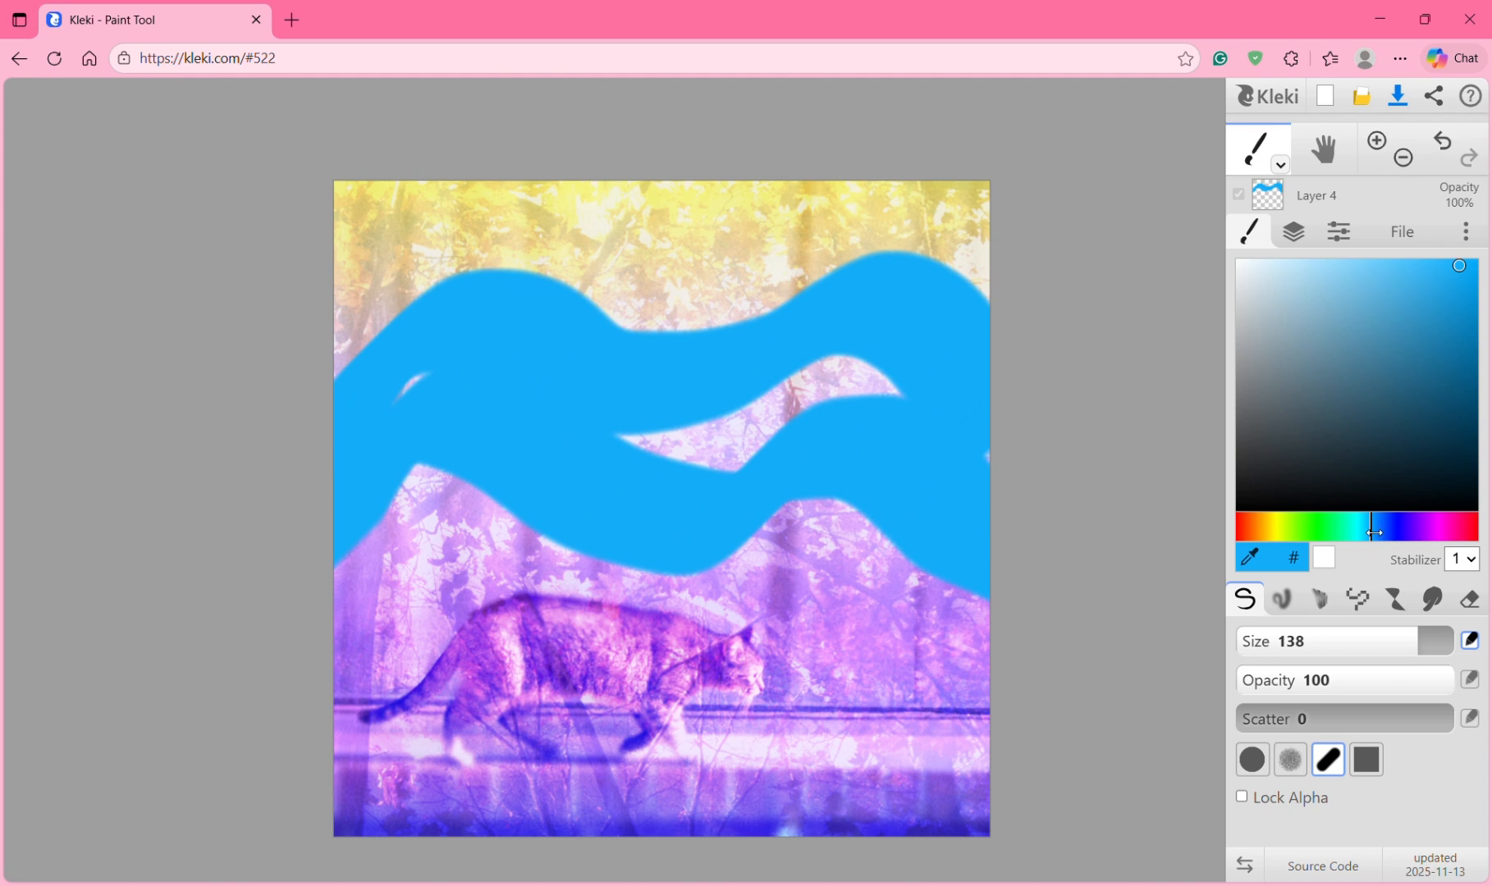
pyautogui.click(1342, 520)
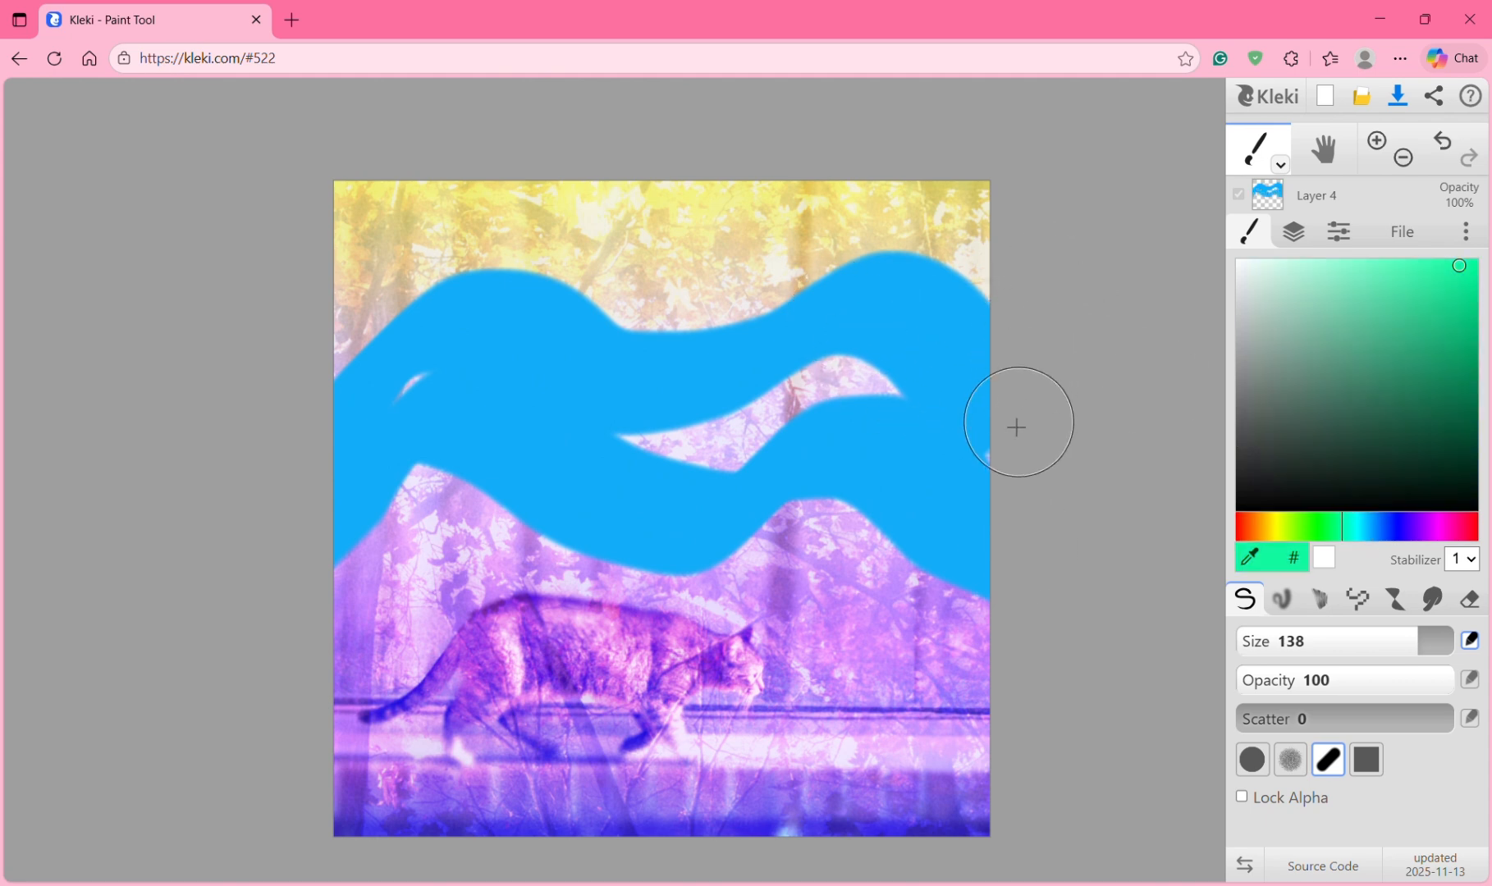
pyautogui.moveTo(1019, 423)
pyautogui.mouseDown()
pyautogui.moveTo(904, 369)
pyautogui.moveTo(730, 411)
pyautogui.moveTo(529, 384)
pyautogui.moveTo(293, 523)
pyautogui.mouseUp()
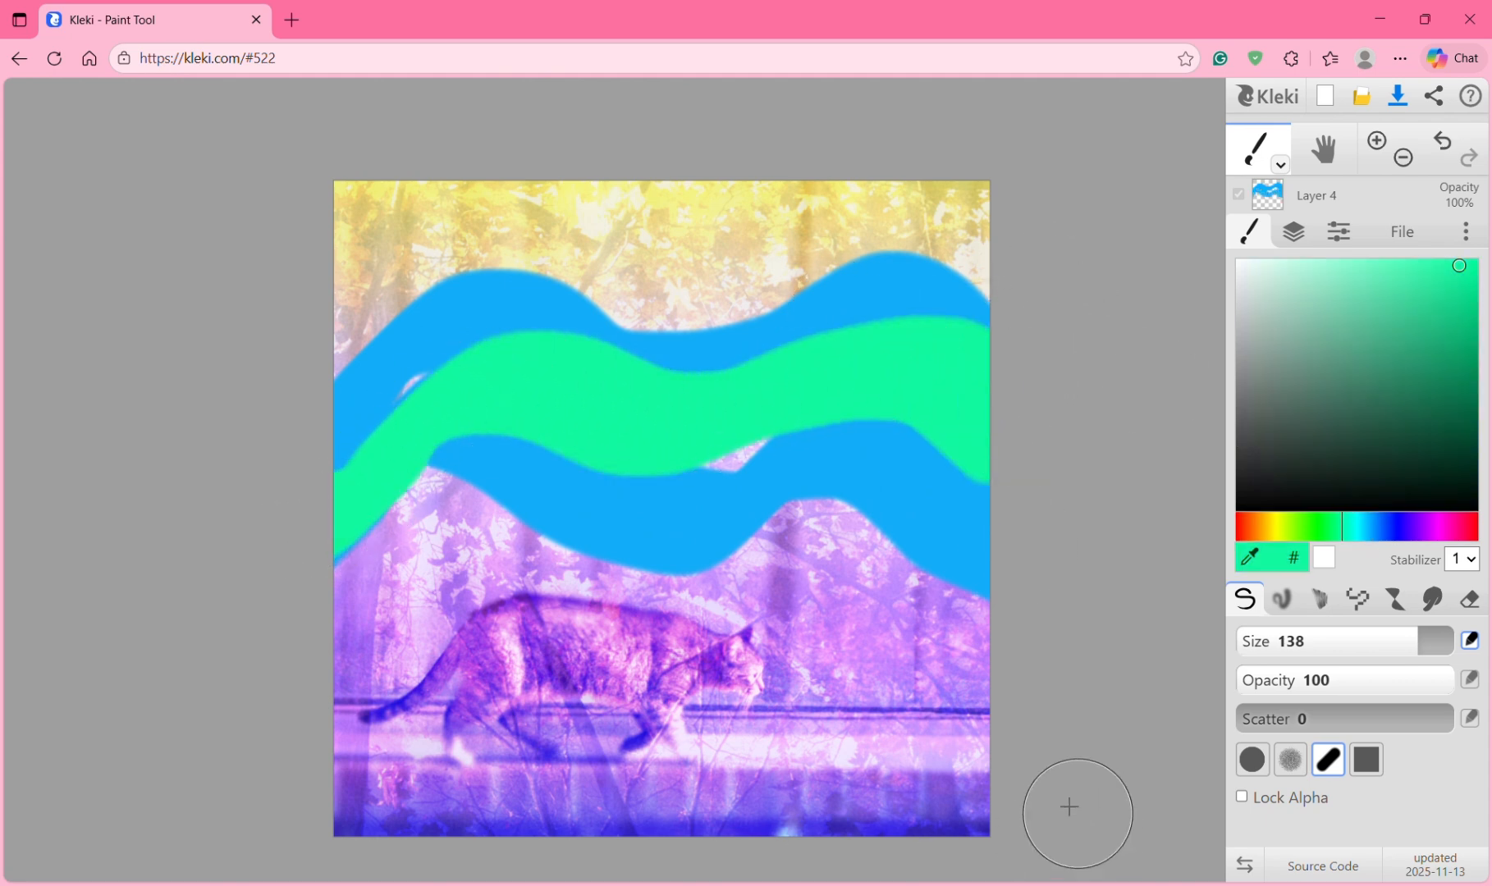
pyautogui.moveTo(984, 804)
pyautogui.mouseDown()
pyautogui.moveTo(791, 811)
pyautogui.moveTo(473, 864)
pyautogui.moveTo(305, 869)
pyautogui.moveTo(266, 823)
pyautogui.mouseUp()
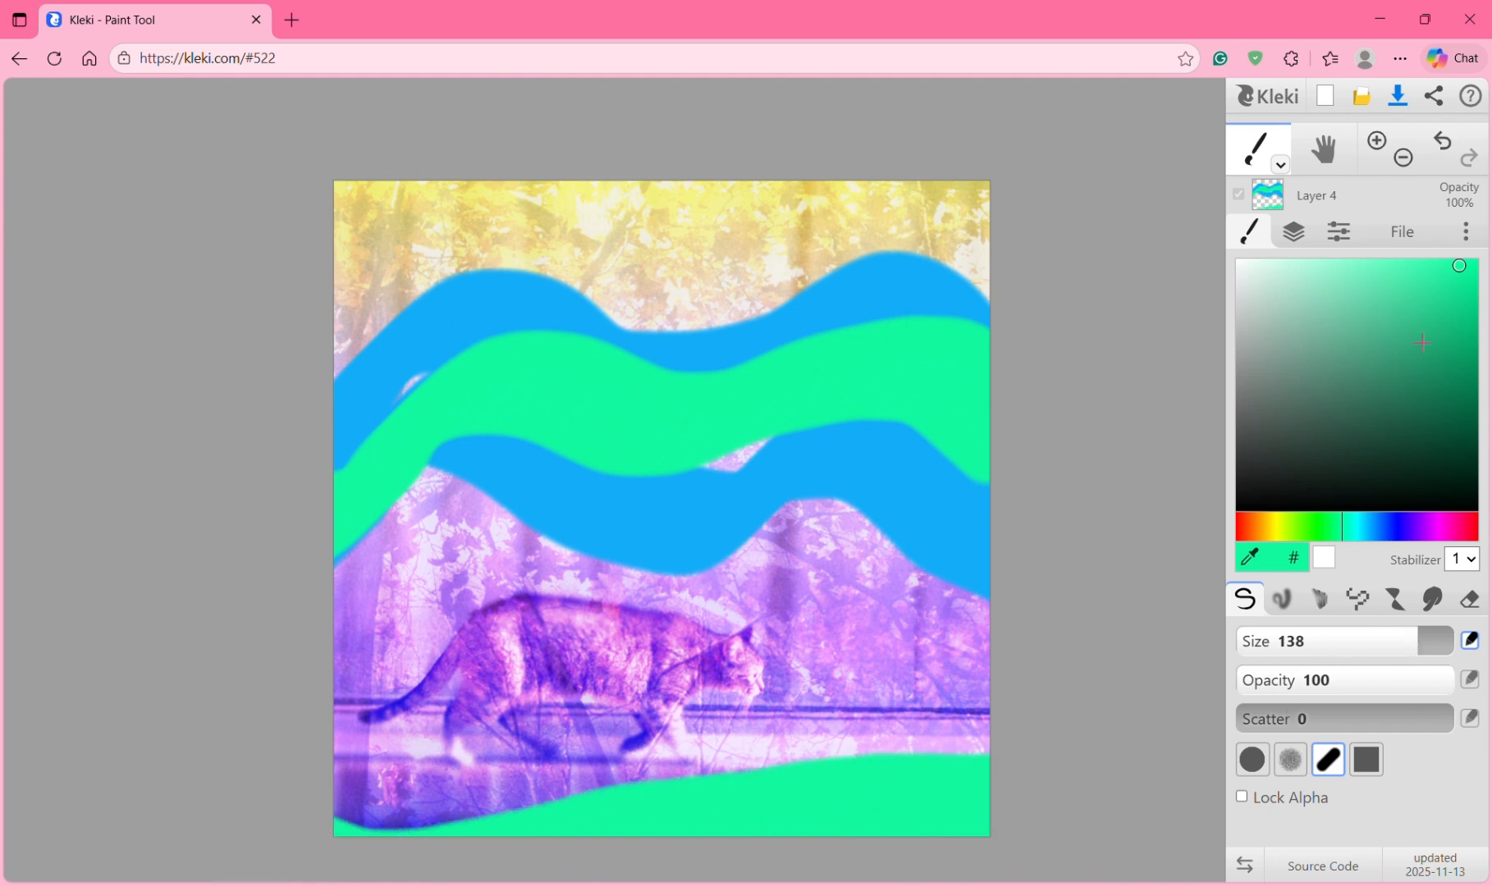
# Step: Try lighten, color dodge and overlay on Layer 4, settling on soft light blending
pyautogui.click(1324, 234)
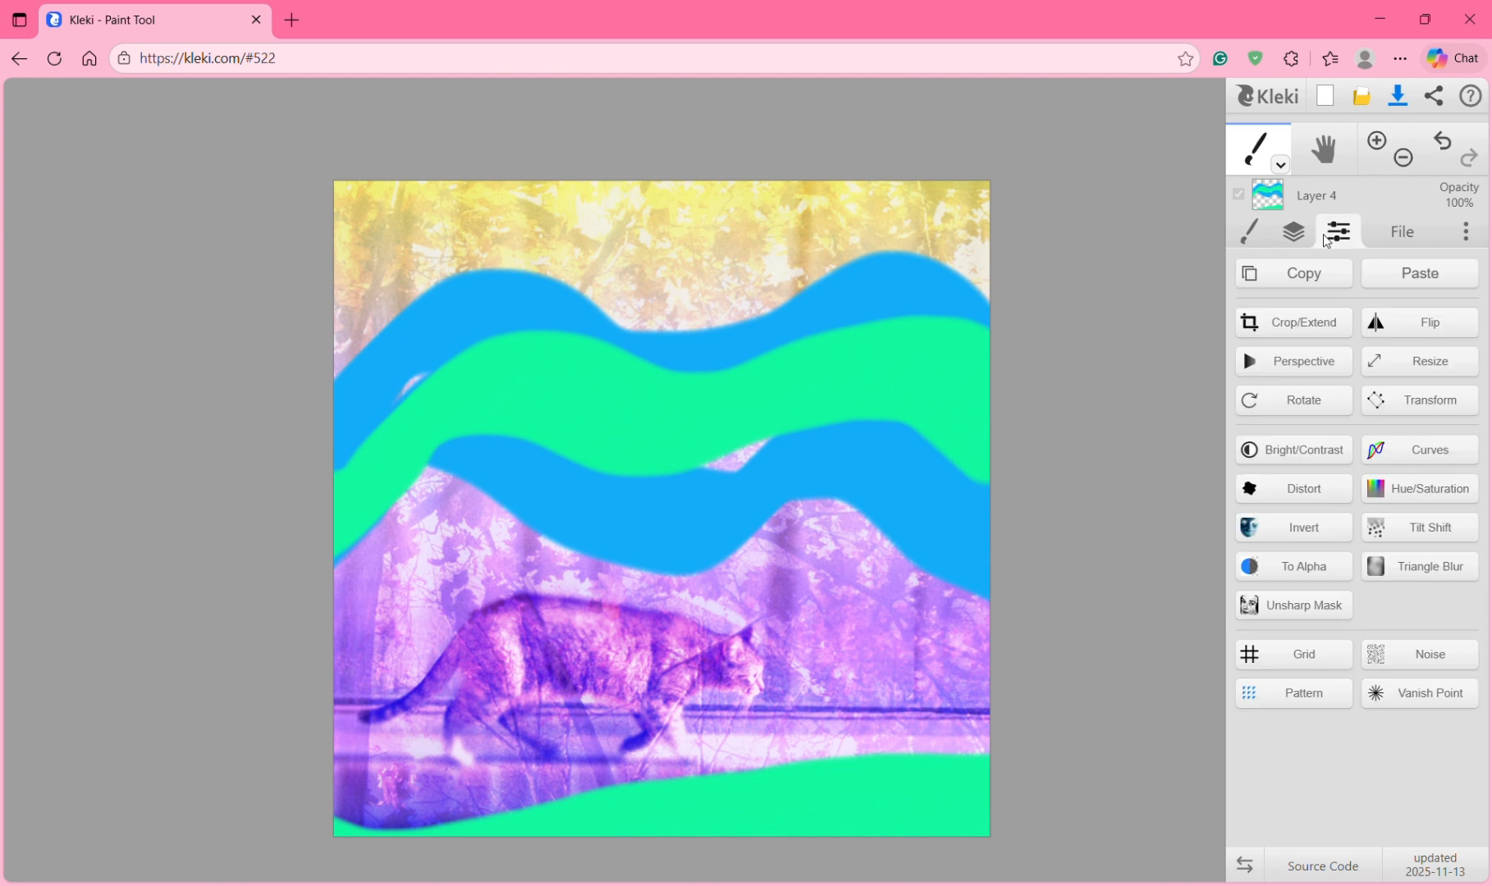
pyautogui.click(1294, 233)
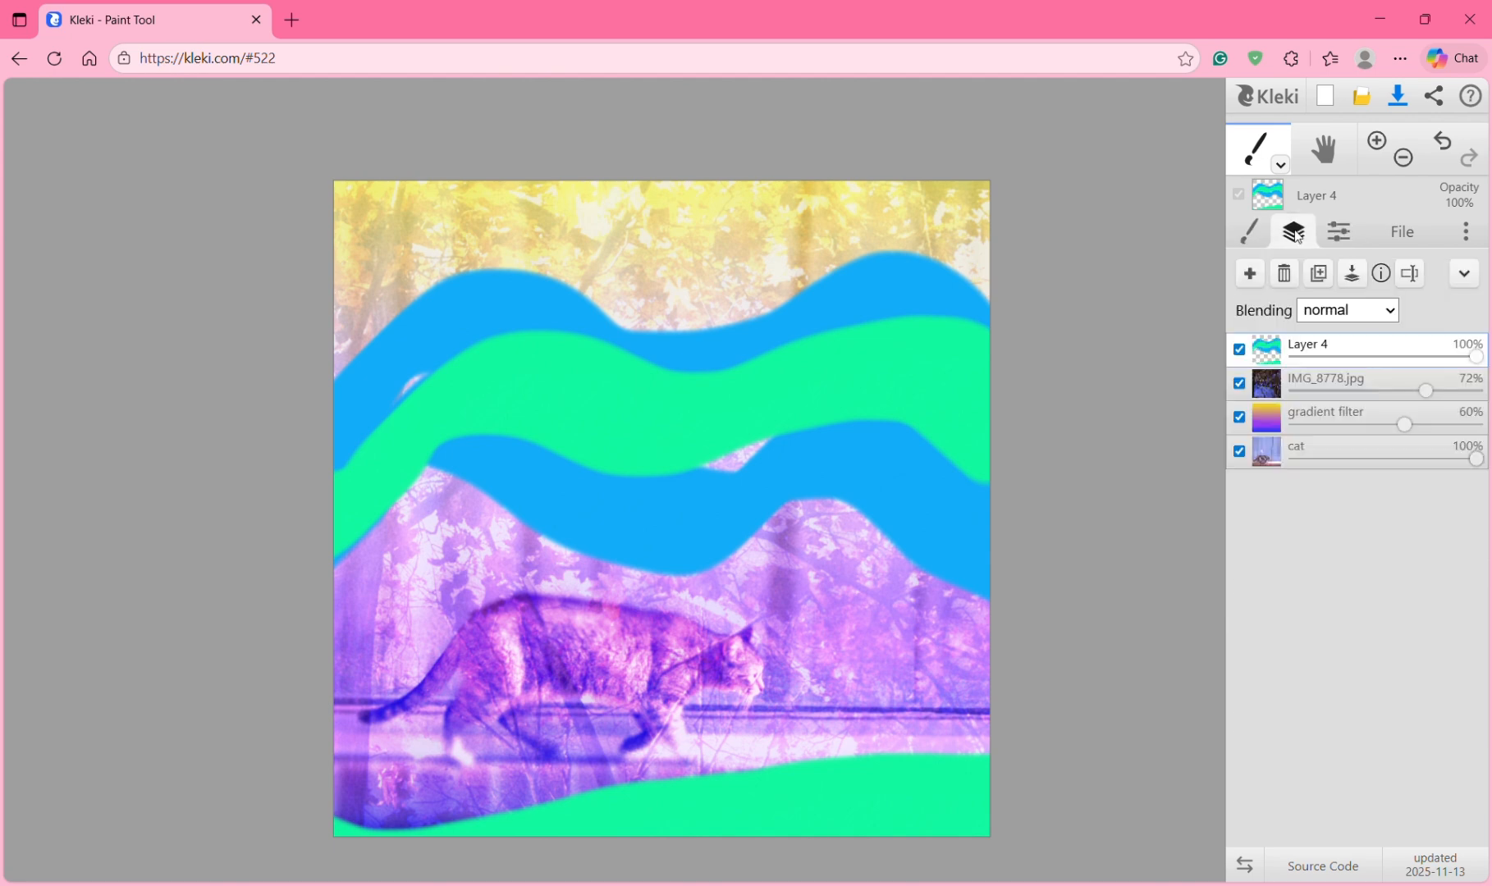
pyautogui.click(1347, 320)
pyautogui.press('Escape')
pyautogui.click(1344, 312)
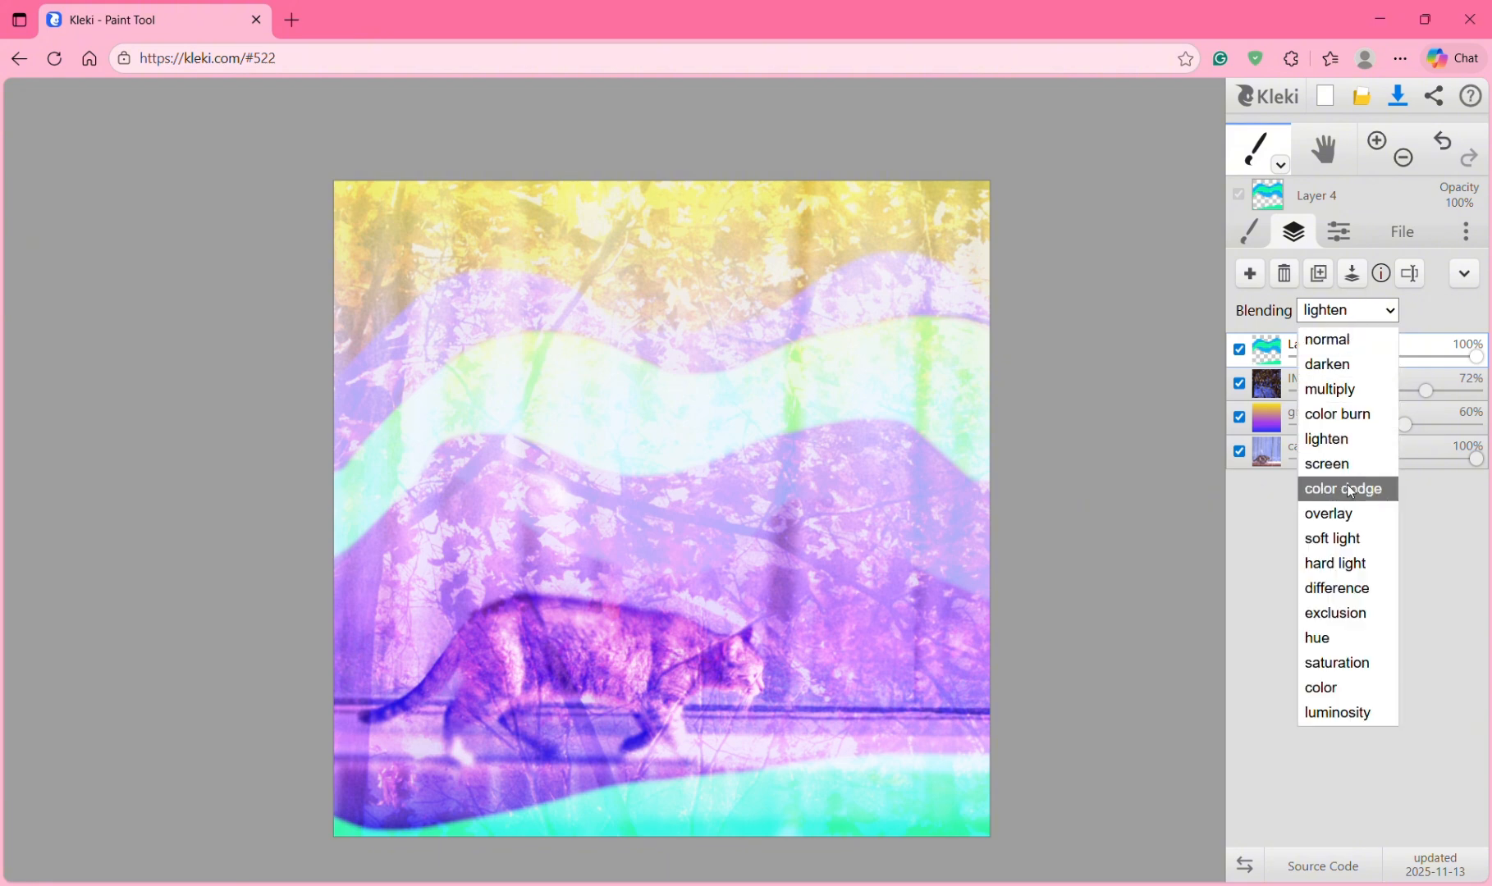
pyautogui.click(1351, 490)
pyautogui.click(1350, 312)
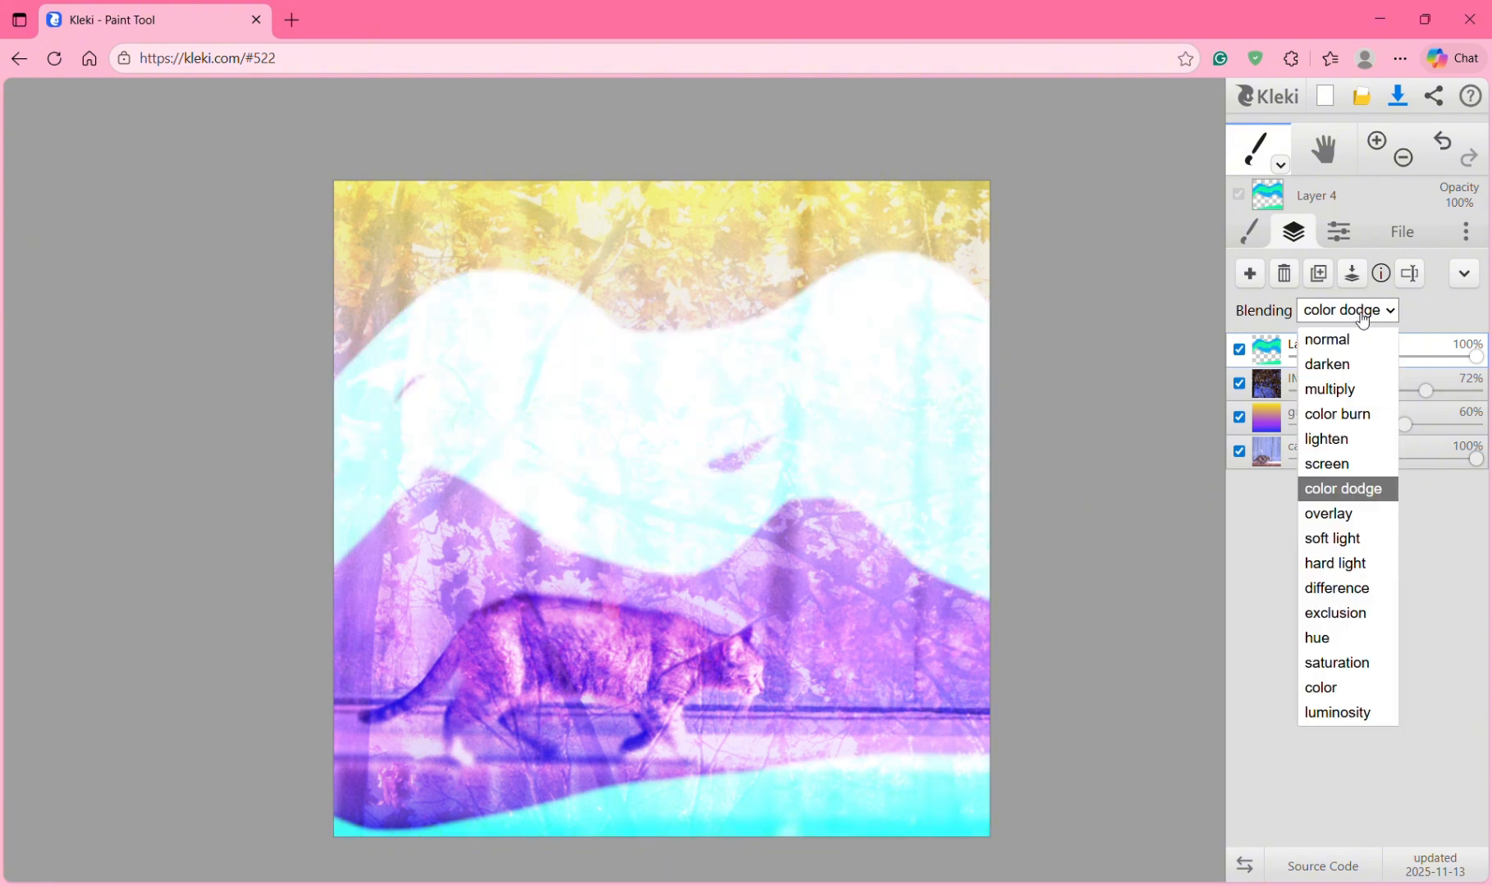
pyautogui.click(1338, 515)
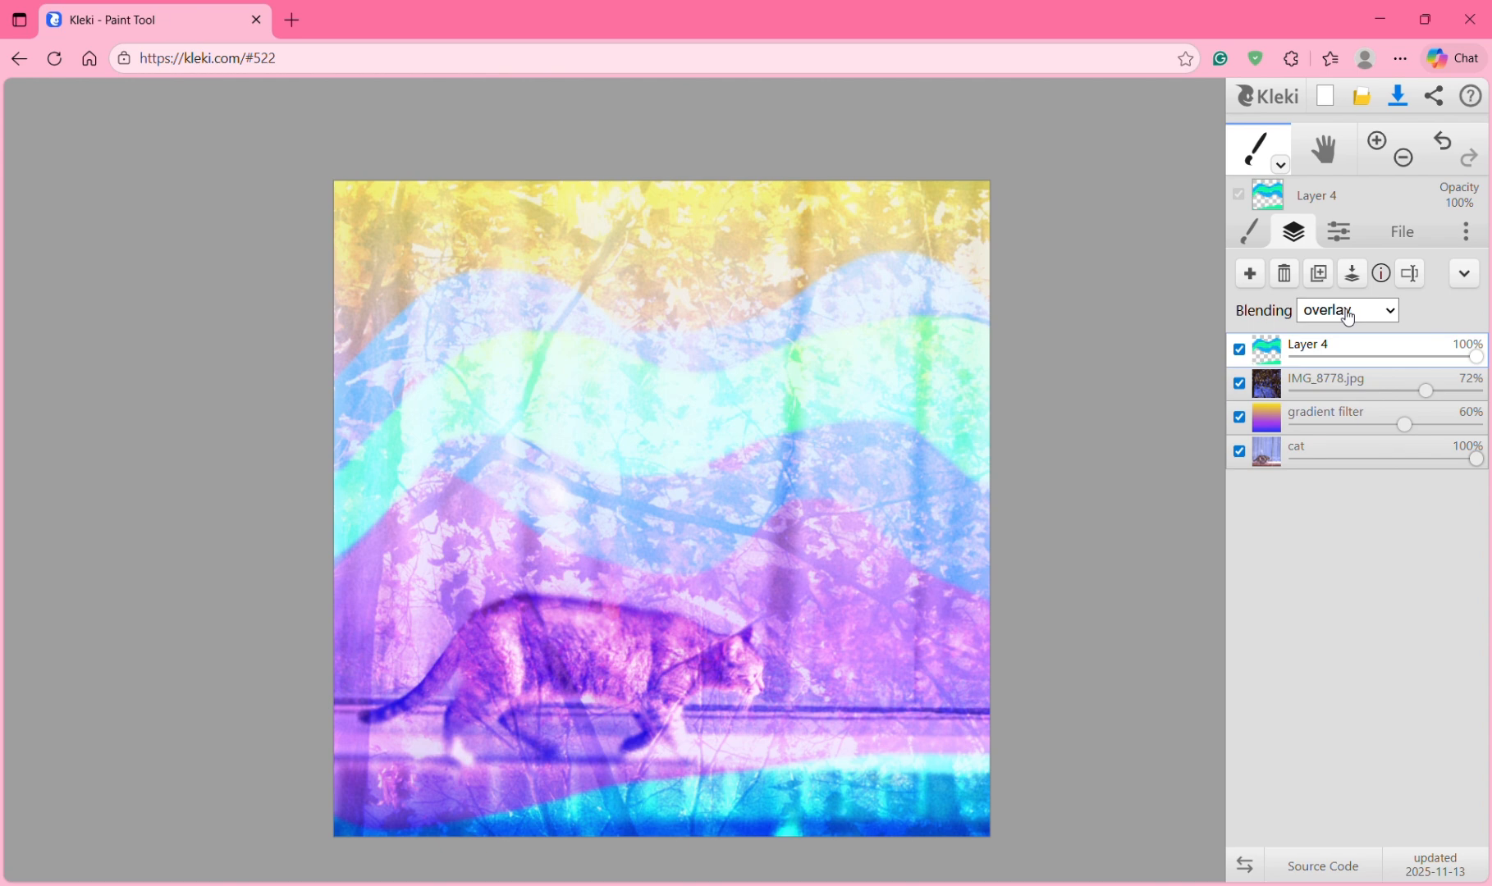
pyautogui.click(1348, 317)
pyautogui.click(1356, 546)
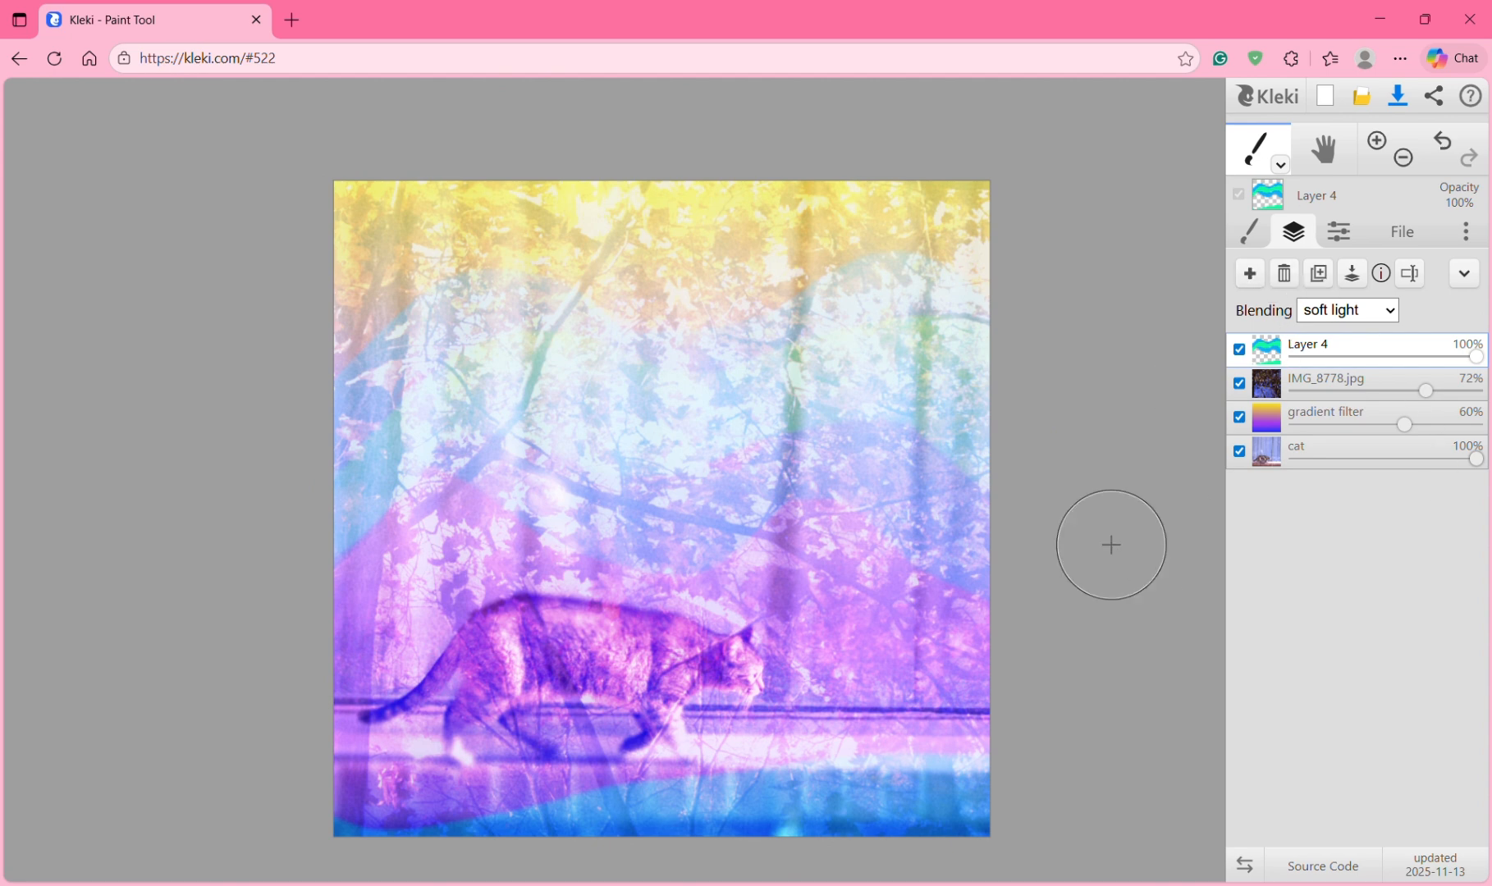
# Step: Save the picture in PNG format as 2025_12_05_02s_Kleki.png
pyautogui.click(1411, 233)
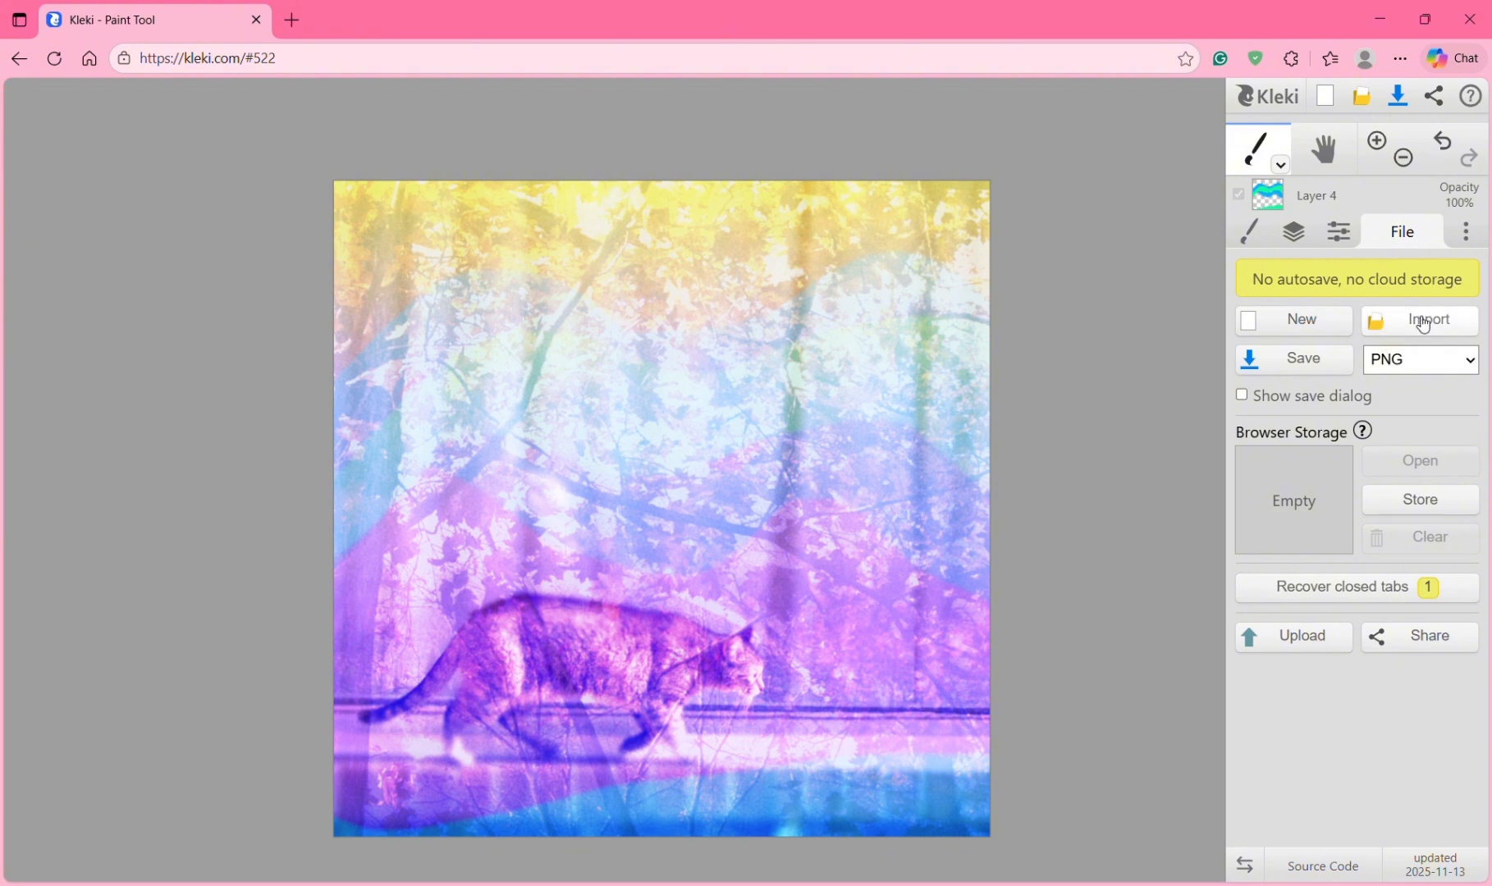
pyautogui.click(1411, 360)
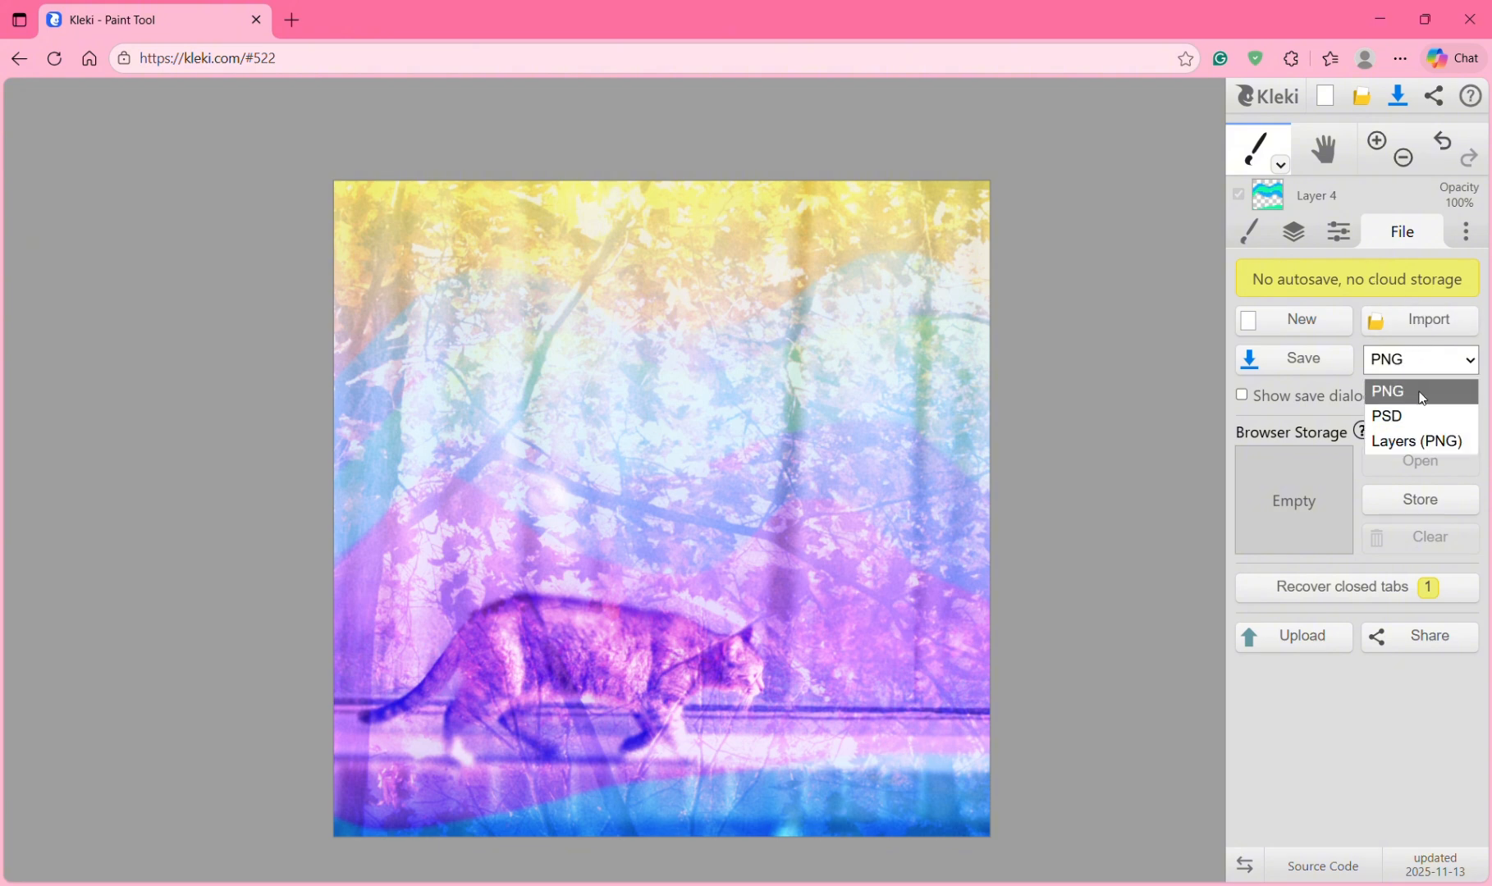
pyautogui.click(1417, 392)
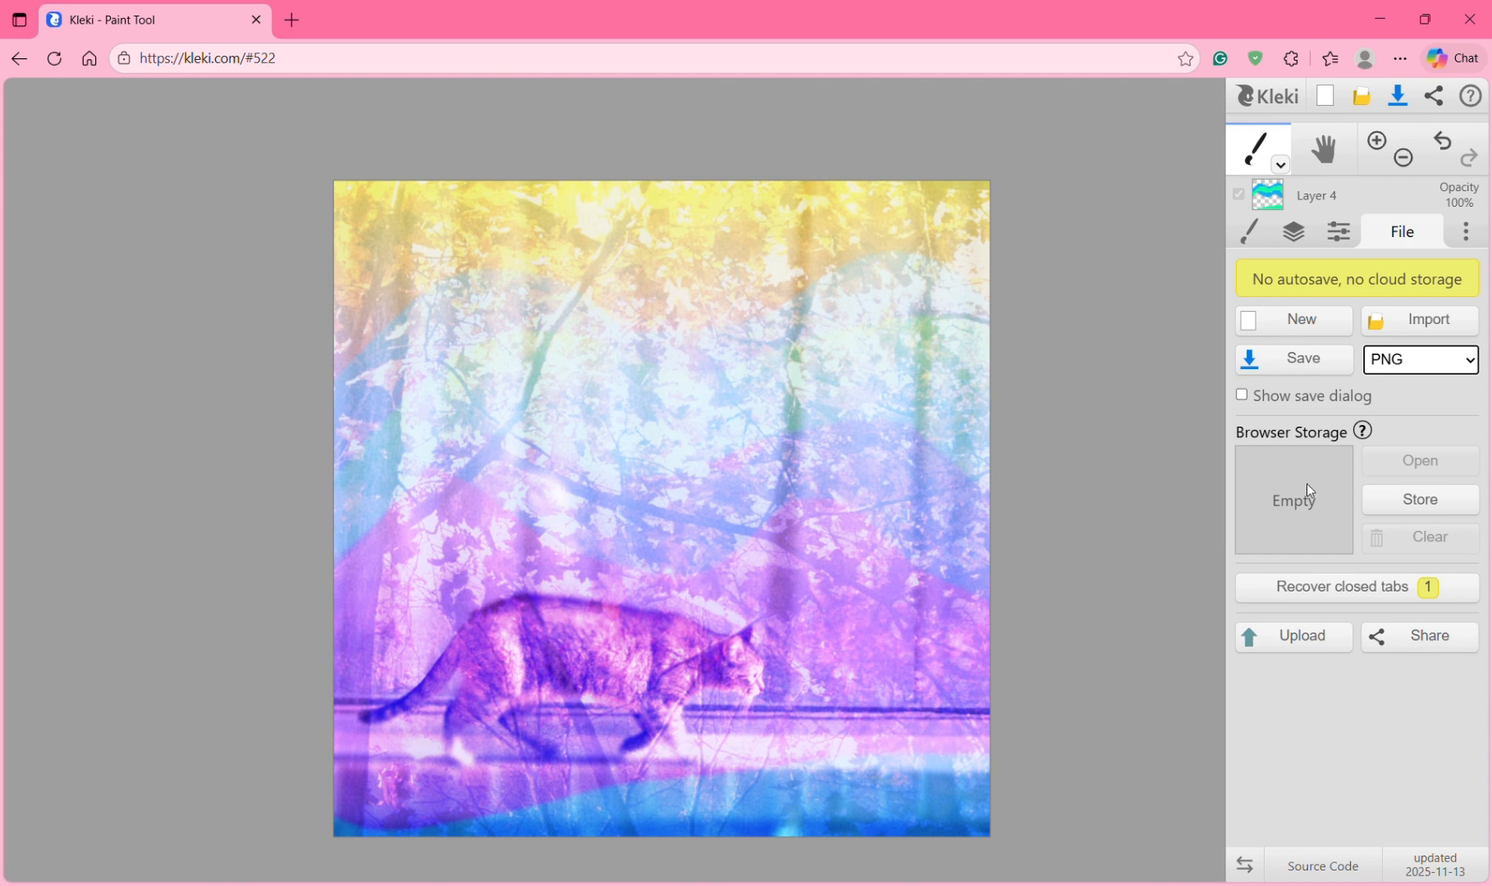
pyautogui.click(1285, 361)
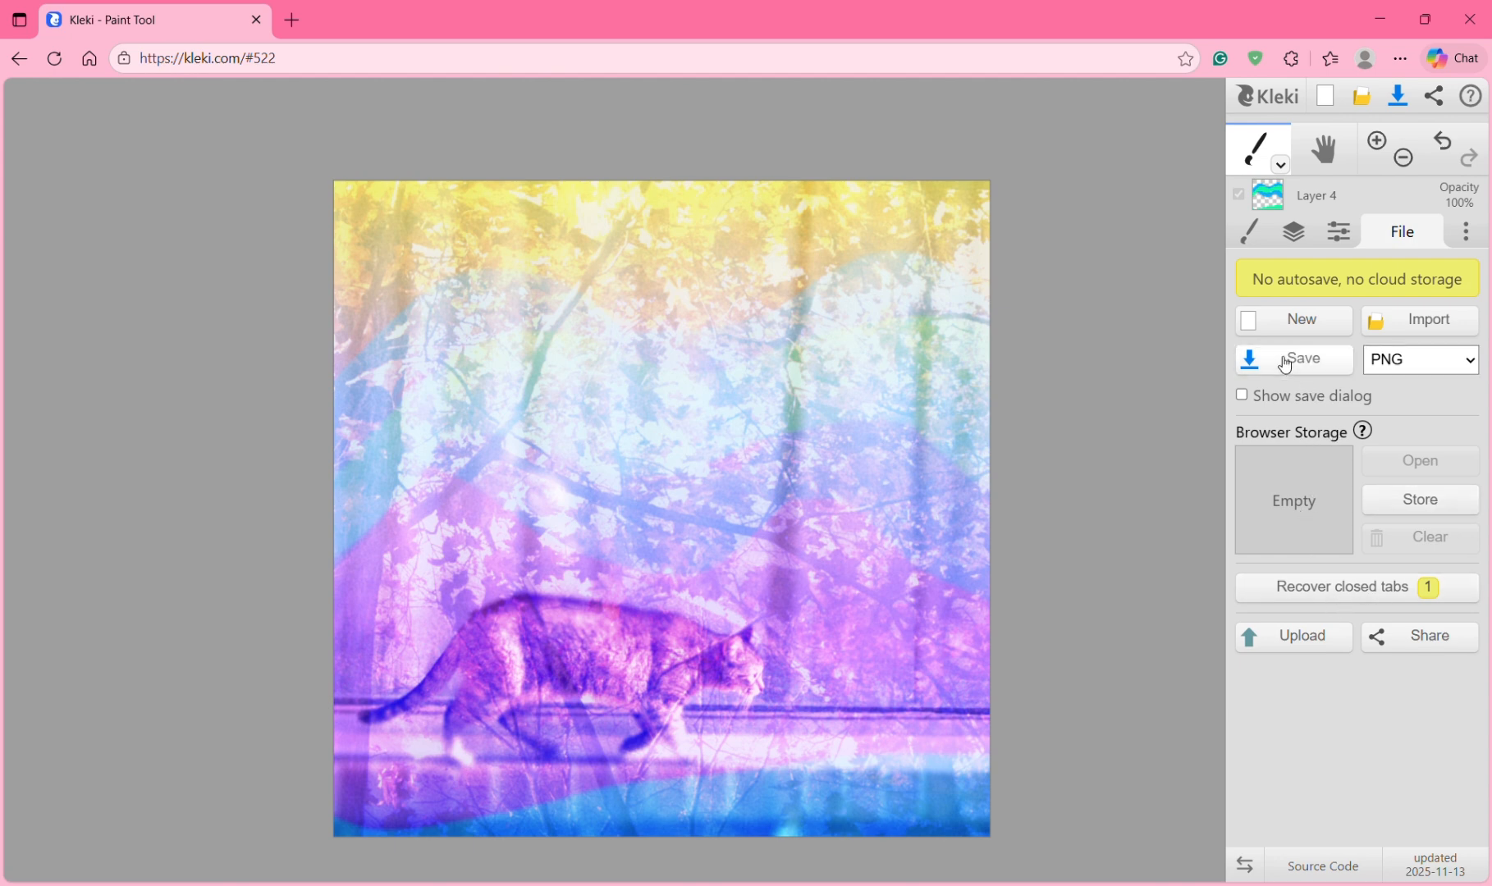
# Step: Open 2025_12_05_02s_Kleki.png in Photos, maximize the viewer, and zoom in and out
pyautogui.click(1092, 152)
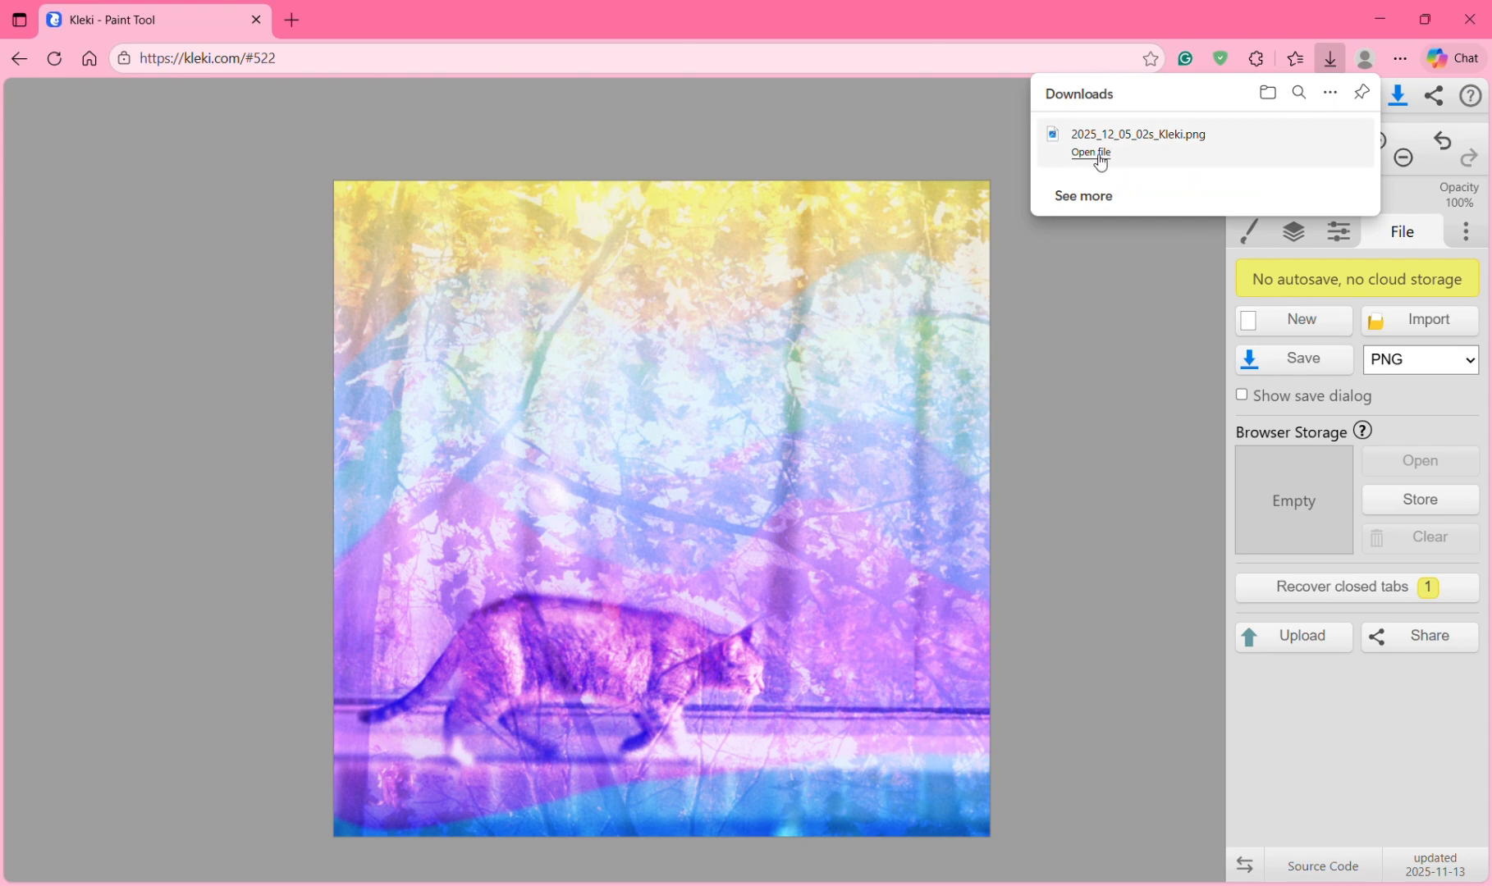
pyautogui.click(1142, 122)
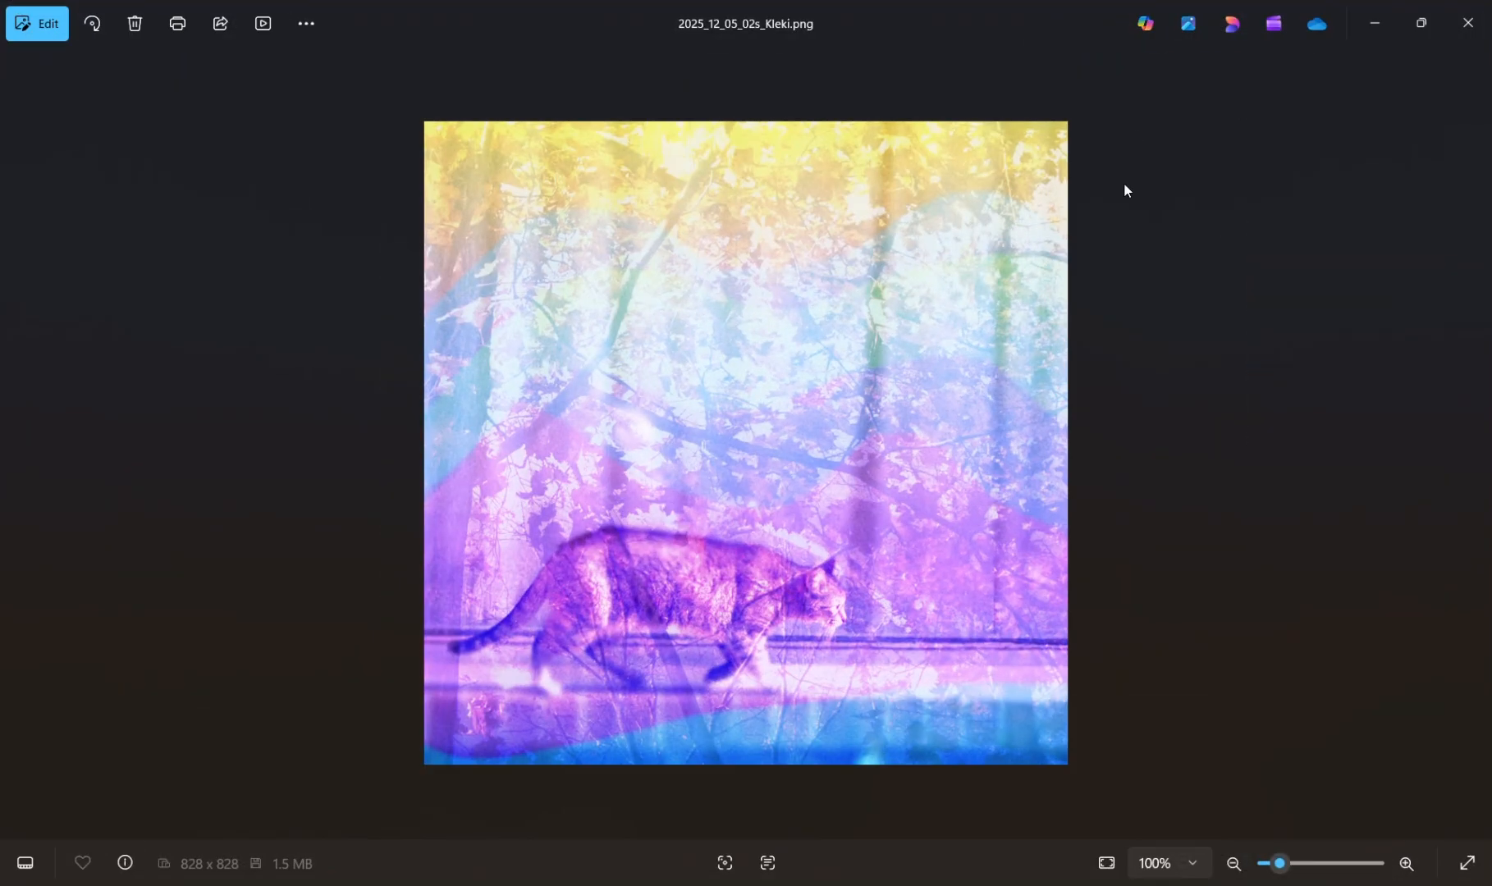
pyautogui.scroll(3, 1178, 398)
pyautogui.scroll(-3, 1179, 401)
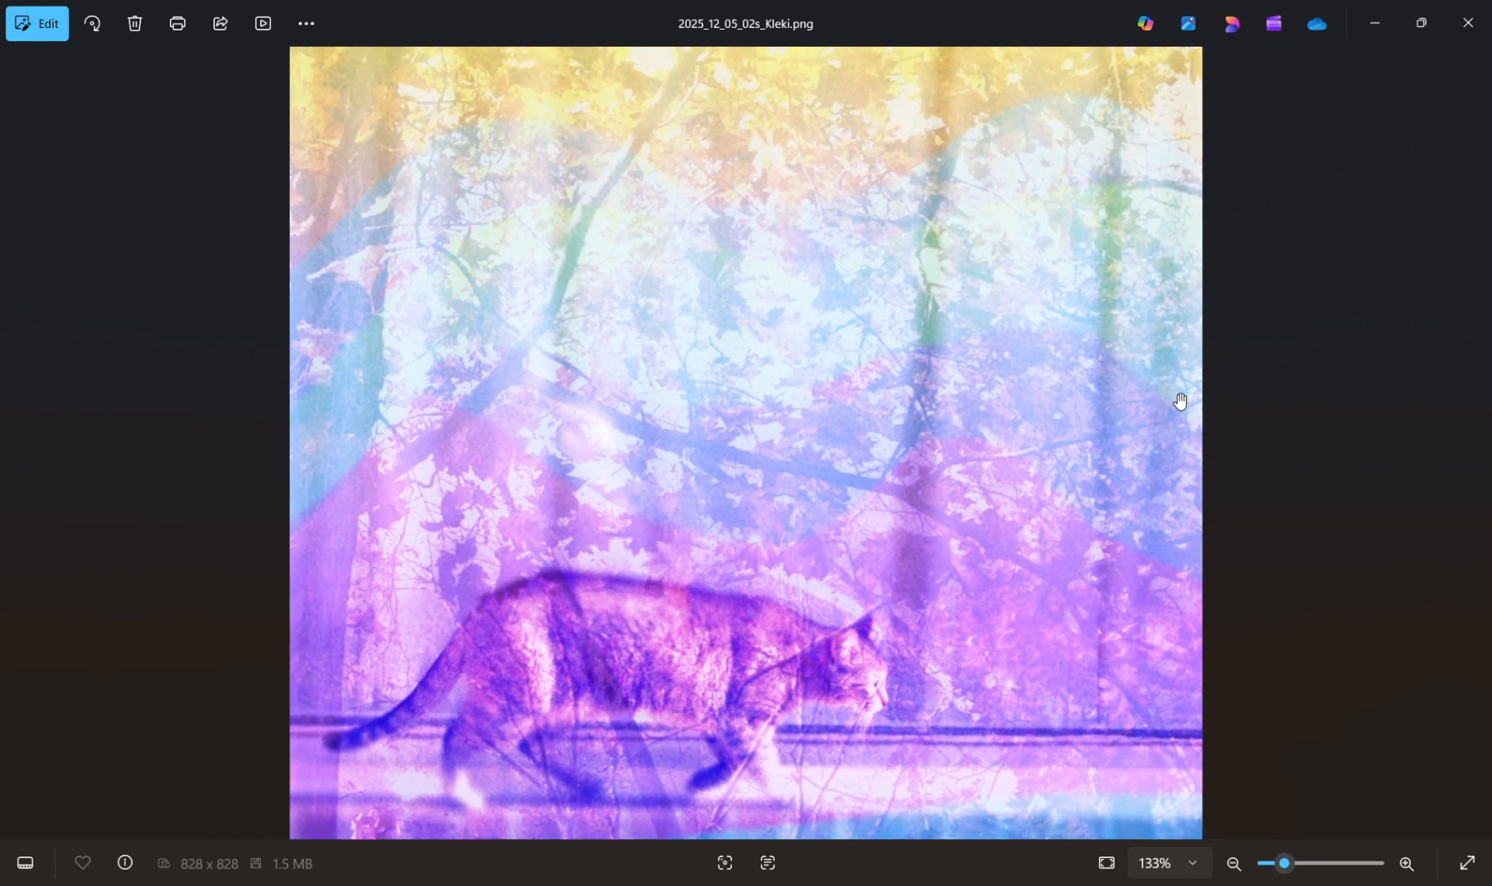
pyautogui.scroll(2, 1179, 400)
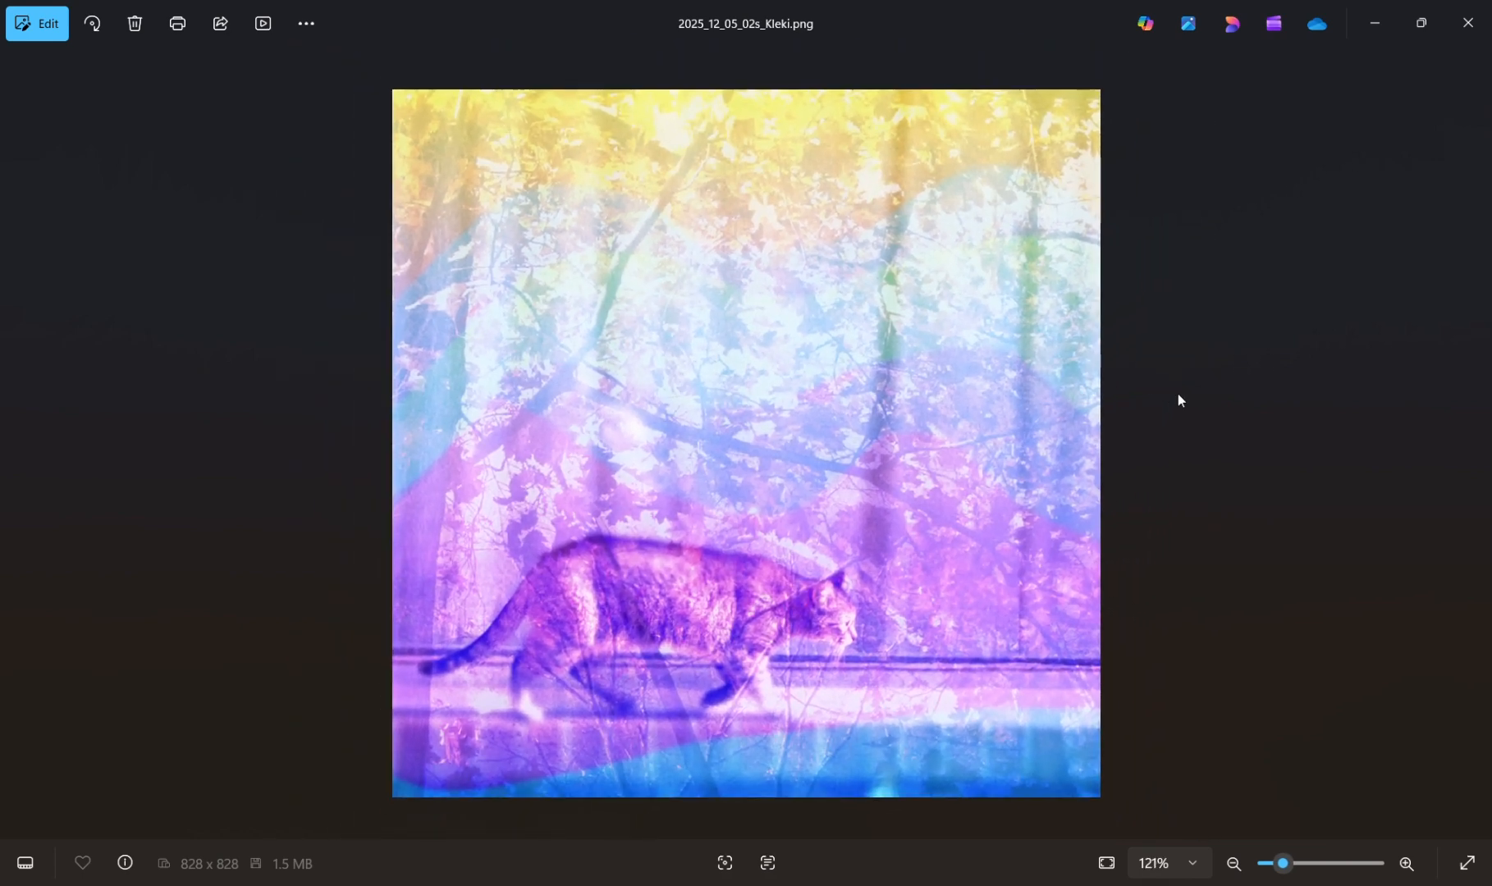
pyautogui.scroll(-1, 1179, 400)
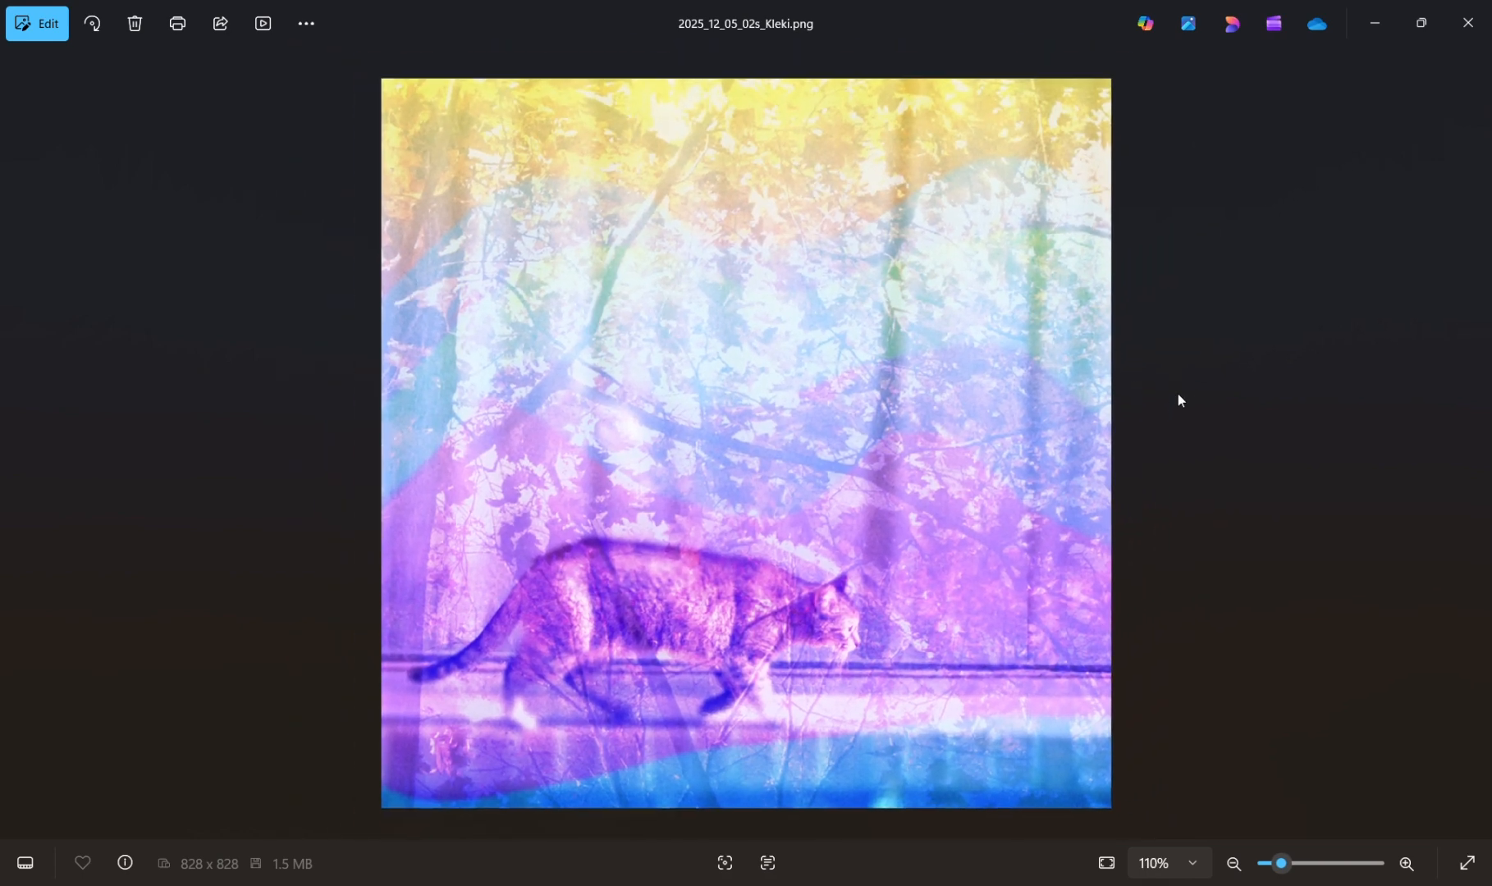